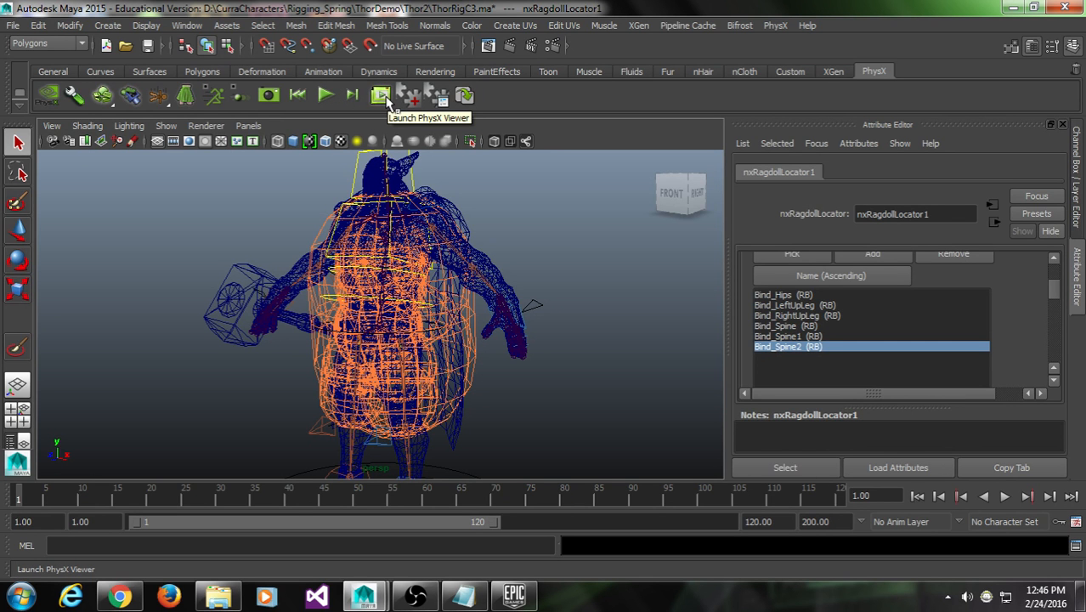
Launch the PhysX Viewer and play the cape simulation on the character
left_click(387, 96)
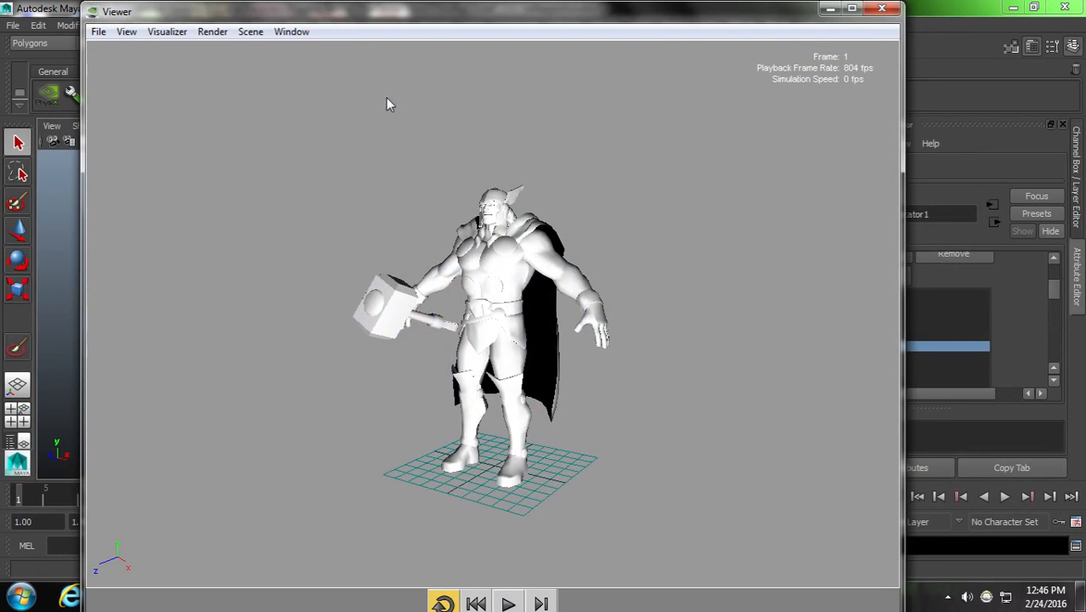
left_click_drag(659, 308, 824, 324)
left_click_drag(489, 13, 457, 30)
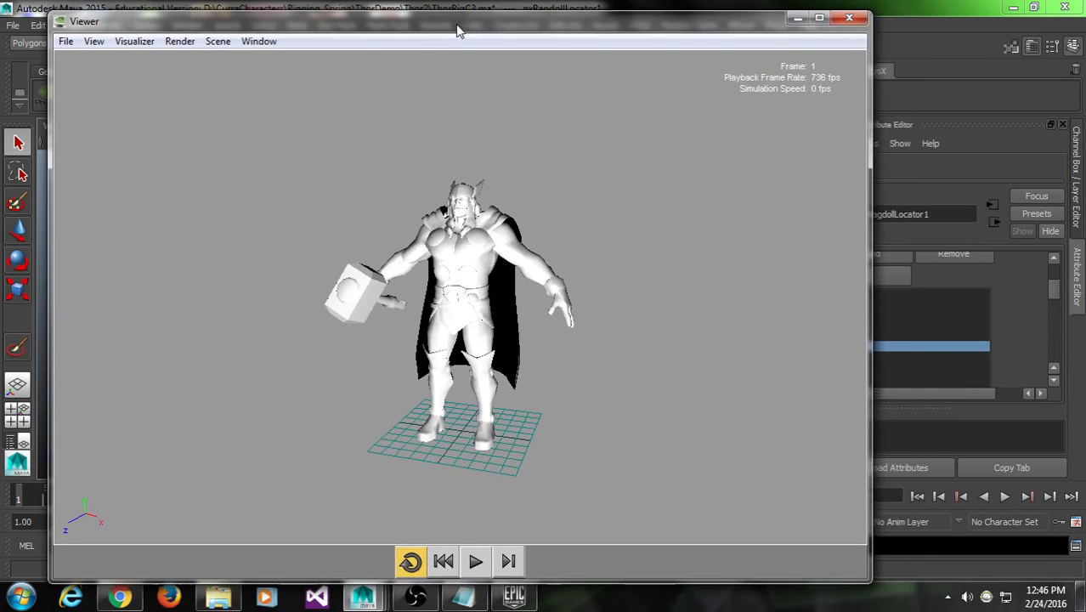
left_click(478, 562)
Examine the simulated cape and collision capsules from the front, side and back, and close the viewer
left_click_drag(626, 259, 283, 319)
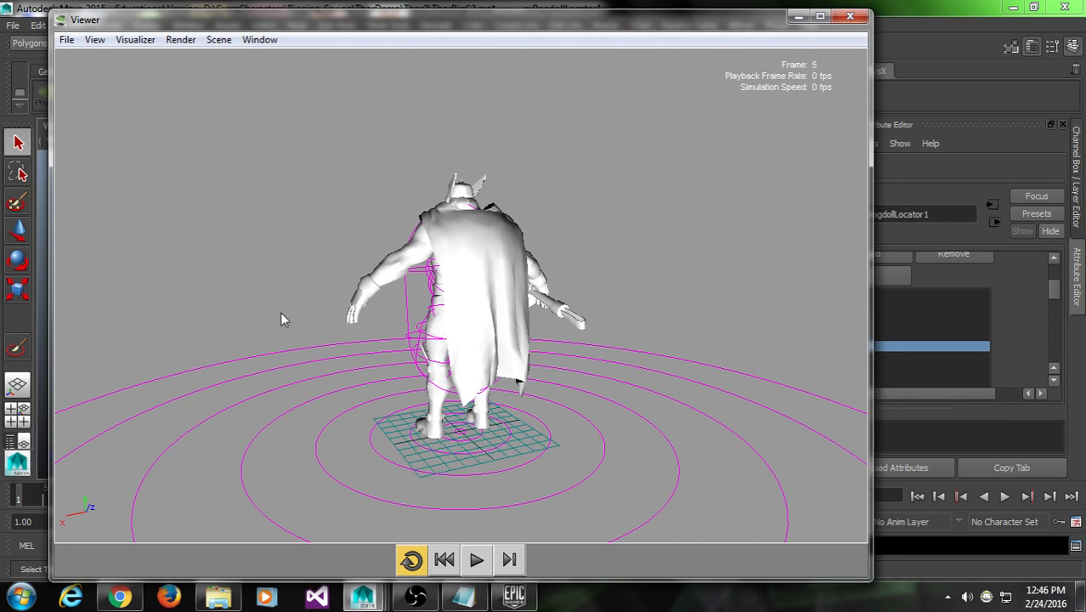
left_click_drag(283, 318, 541, 330)
scroll(539, 331, "up", 6)
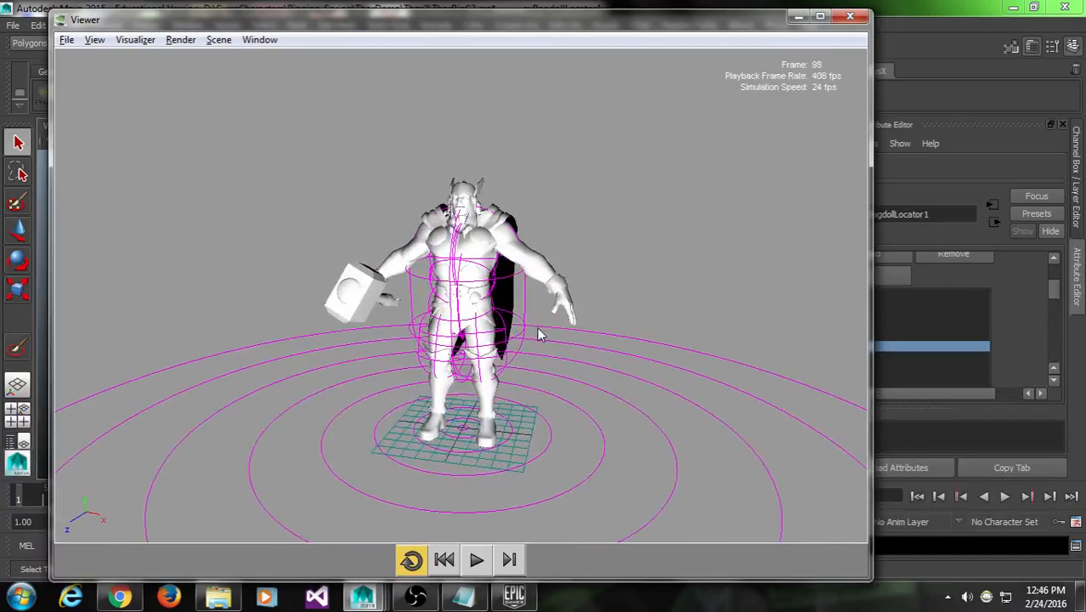
left_click_drag(600, 208, 340, 248)
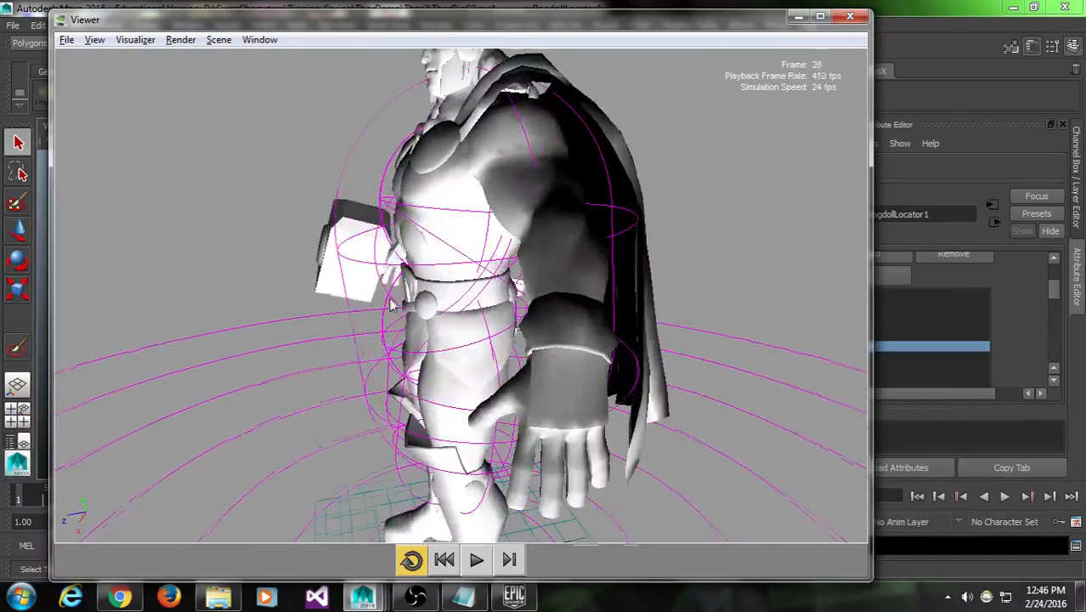
scroll(476, 243, "down", 4)
left_click_drag(637, 232, 675, 321)
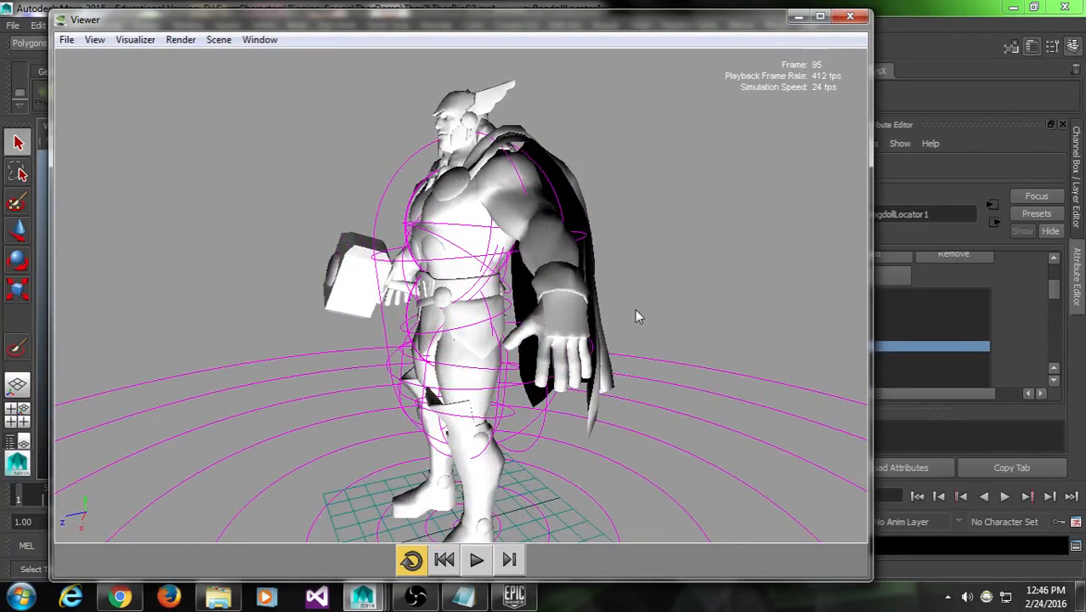
scroll(579, 274, "down", 5)
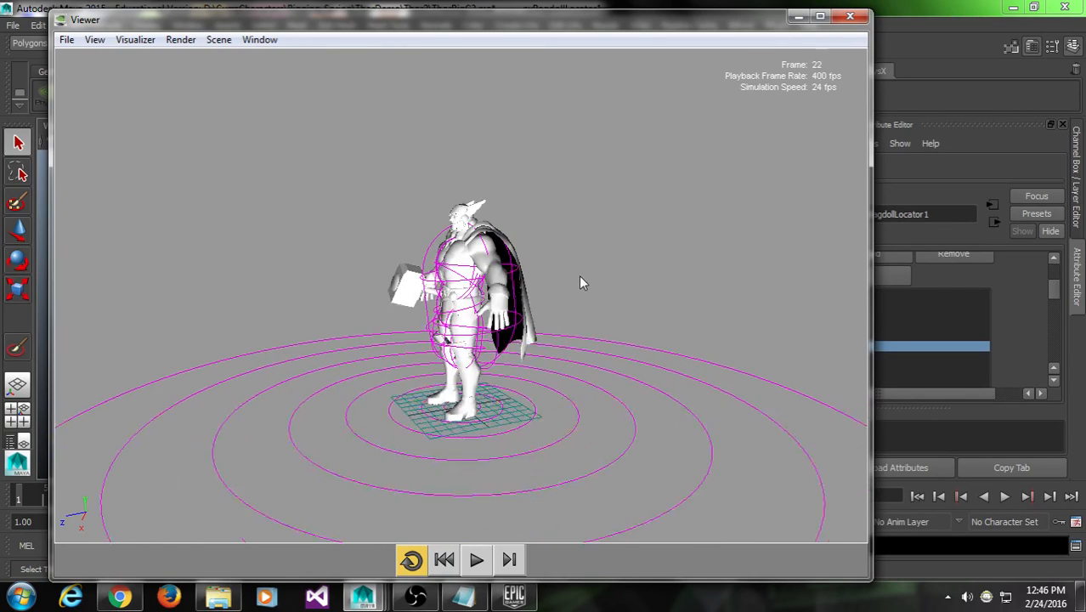
left_click_drag(579, 275, 196, 284)
scroll(618, 332, "up", 5)
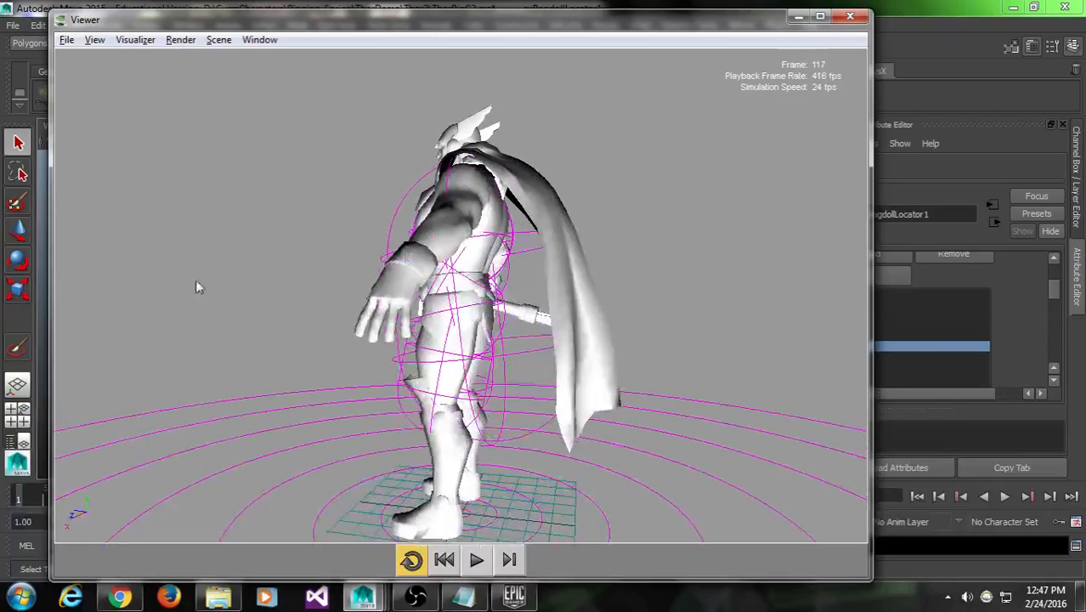
left_click(852, 18)
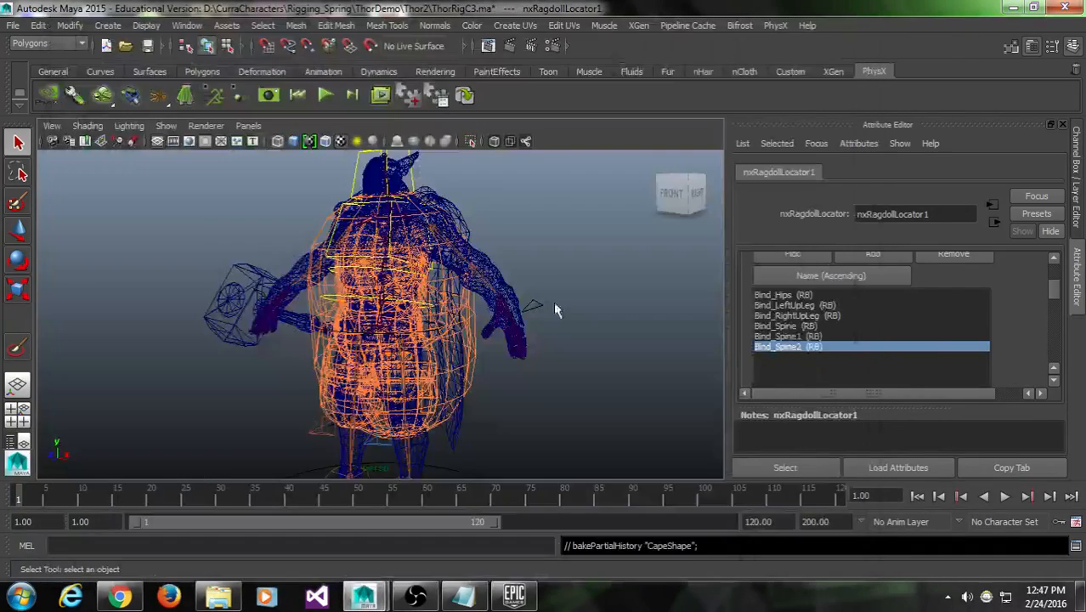
Select the ragdoll locator above the character's head and display its attributes
left_click_drag(444, 312, 470, 242, "alt")
scroll(469, 241, "up", 5)
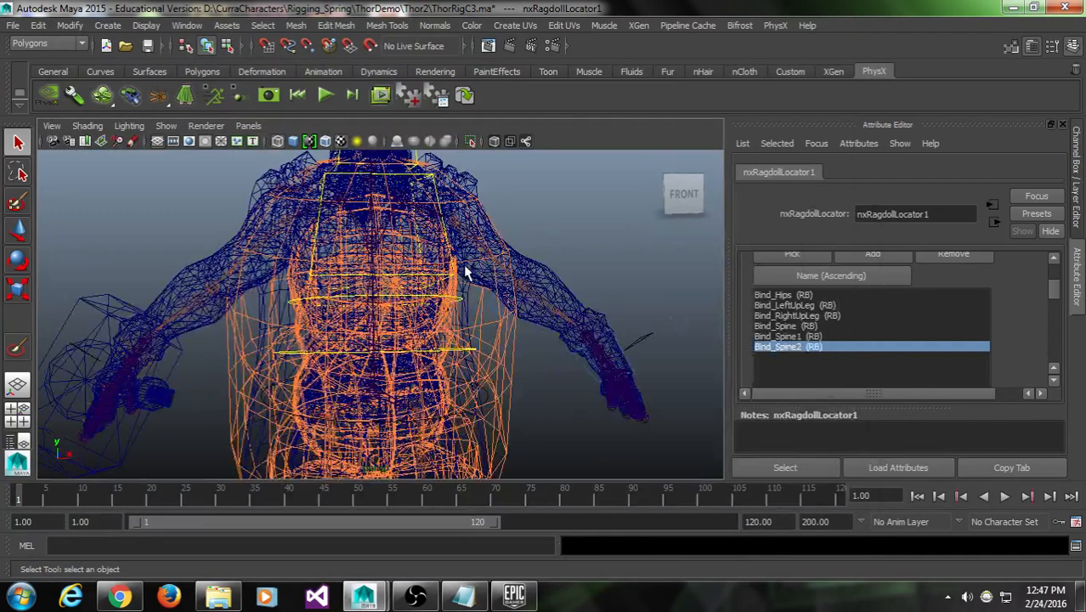
scroll(464, 267, "down", 2)
scroll(451, 264, "down", 3)
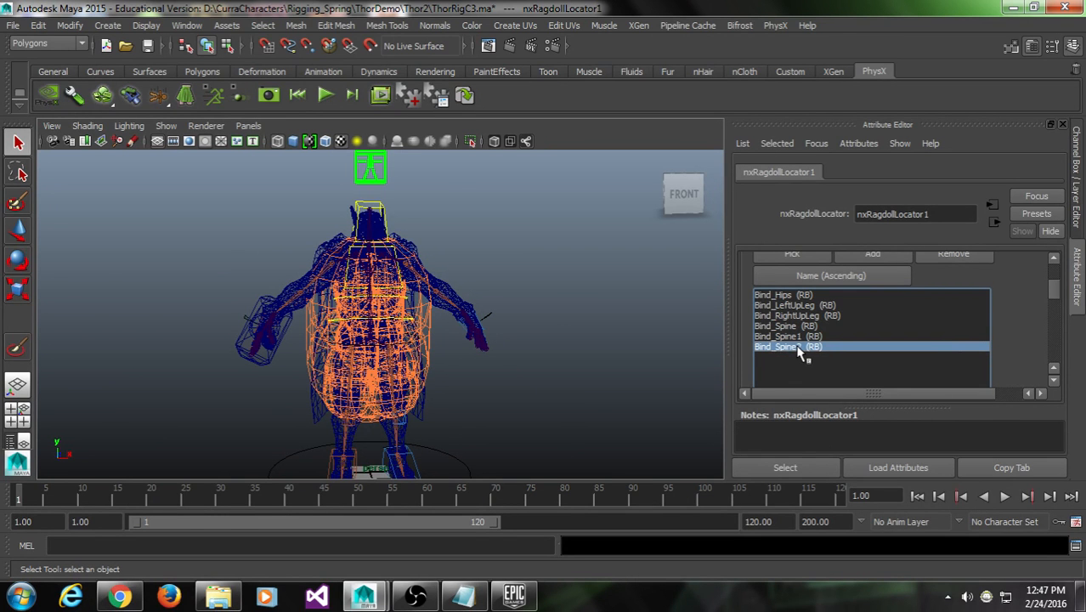
mouse_move(506, 286)
middle_mouse_down("alt")
mouse_move(504, 317)
mouse_move(491, 296)
middle_mouse_up("alt")
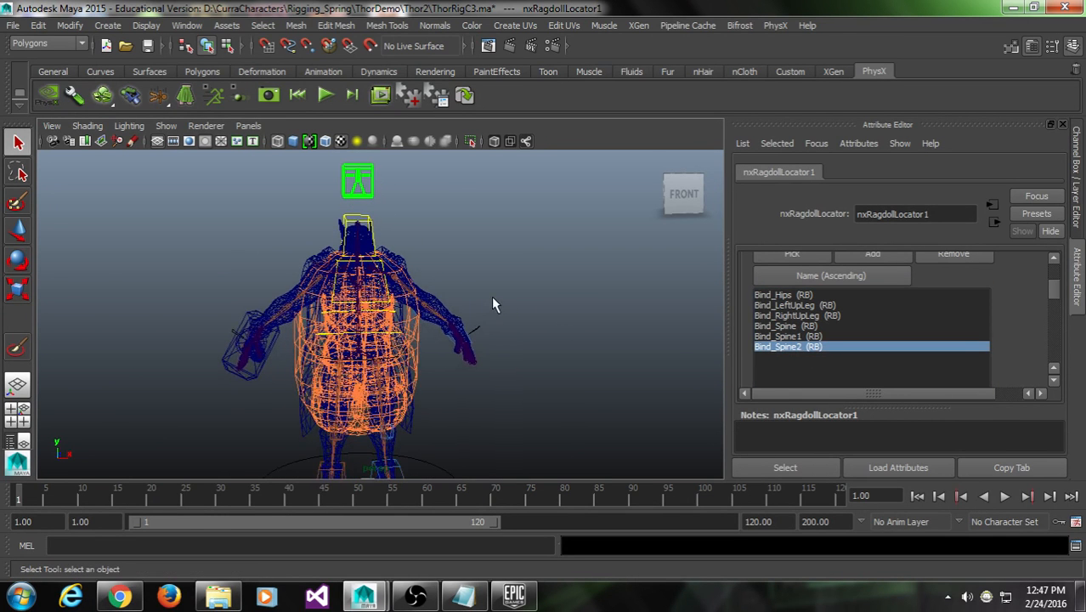
left_click_drag(1059, 294, 1065, 306)
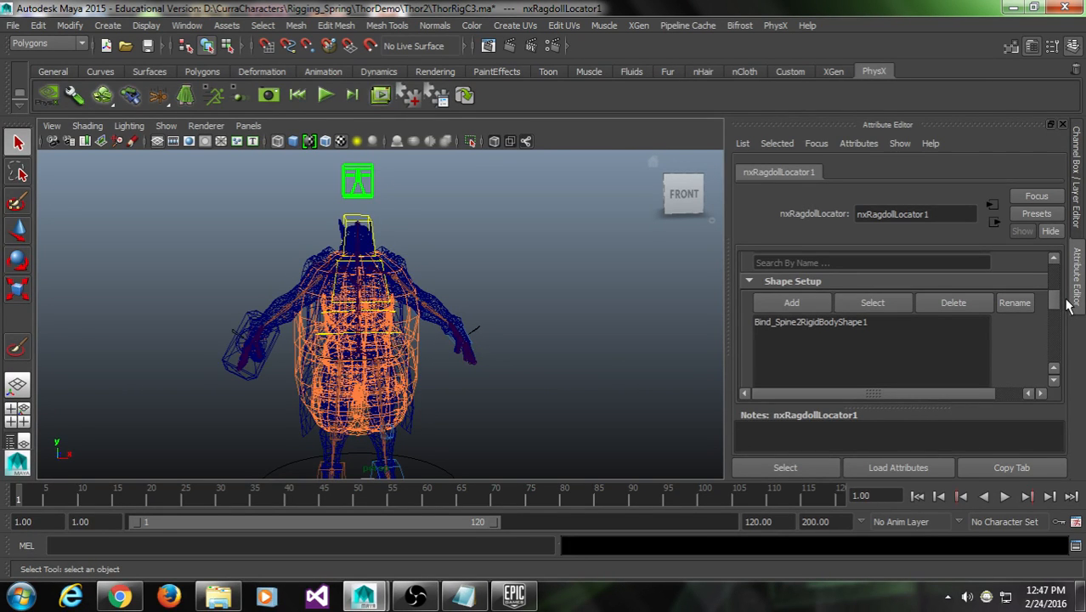
left_click_drag(1066, 300, 1070, 290)
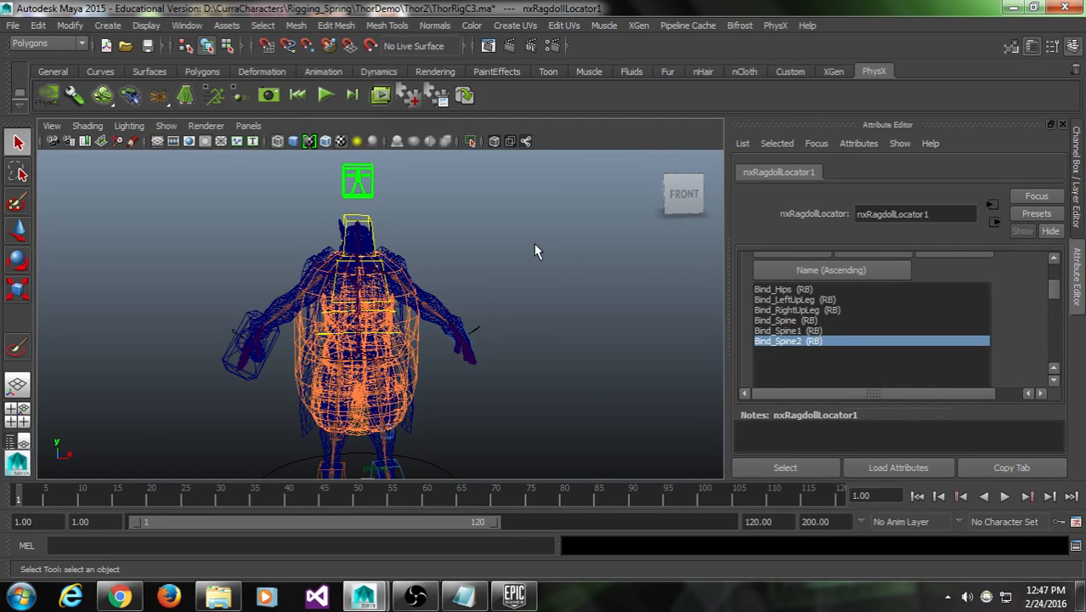
left_click(352, 197)
left_click(358, 186)
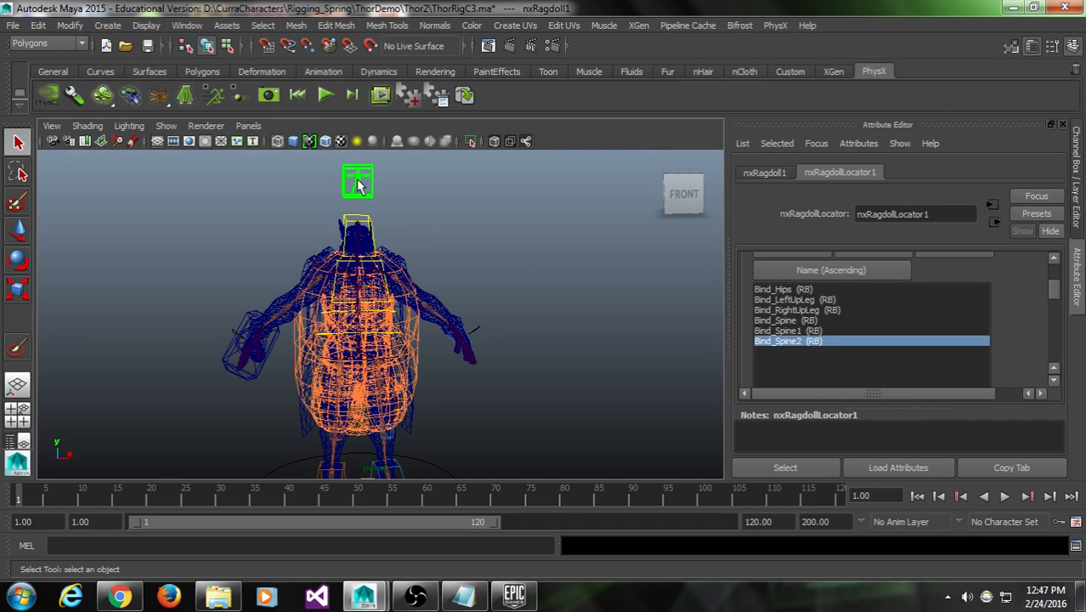
left_click_drag(465, 208, 427, 209, "alt")
left_click(359, 194)
left_click(353, 180)
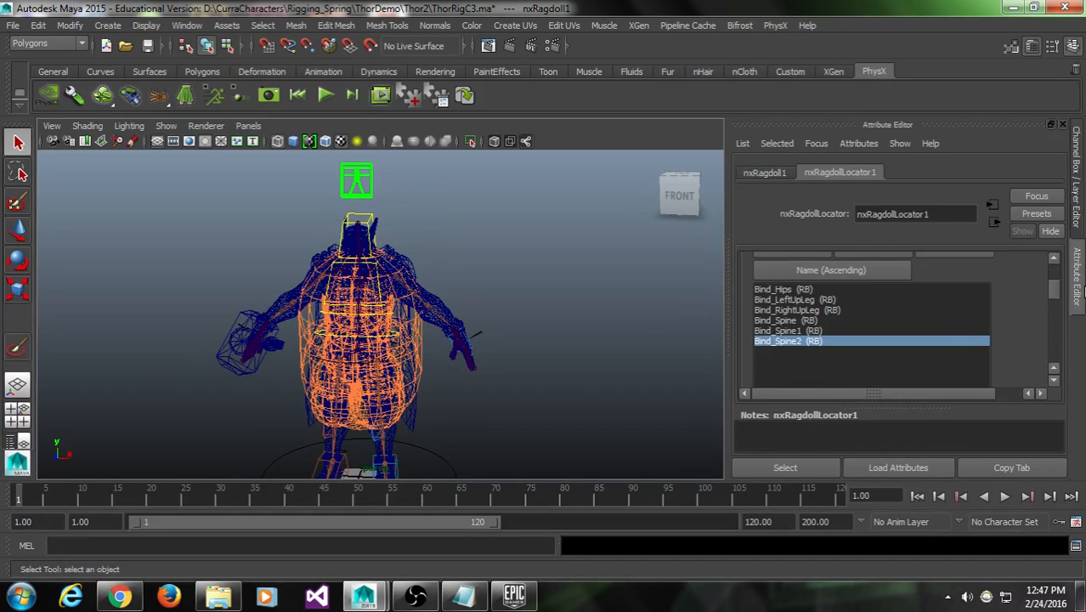
key("ctrl+a")
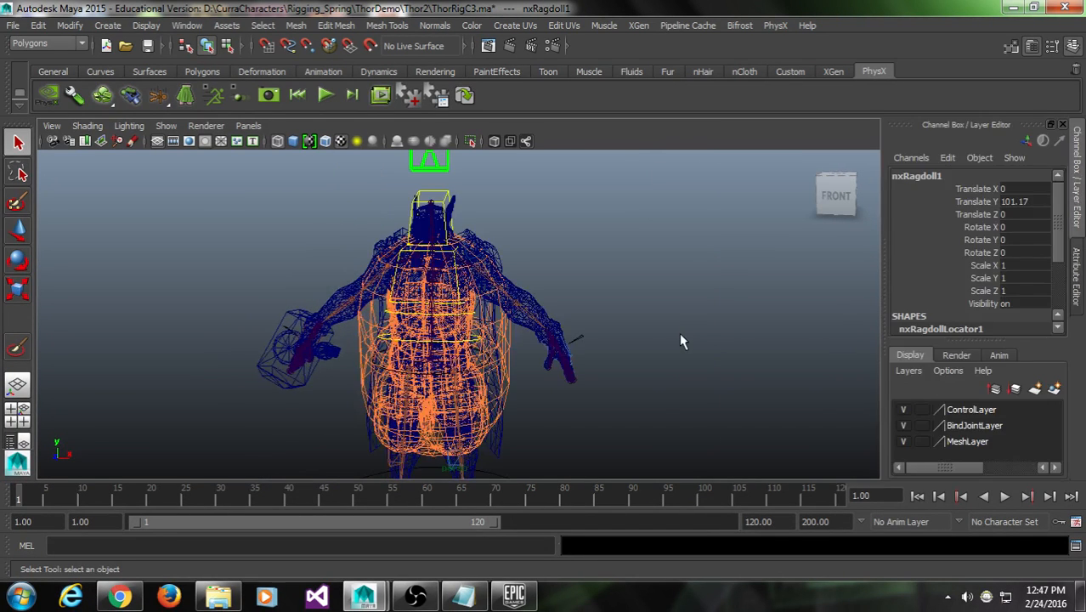
key("ctrl+a")
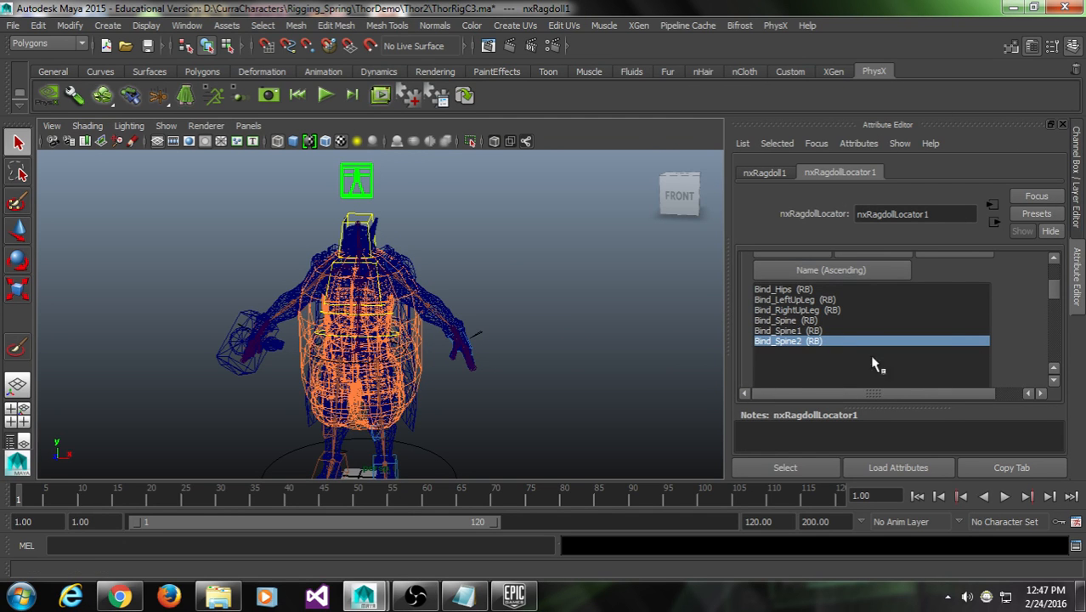
Select the collision shape Bind_Spine2RigidBodyShape1 belonging to the Bind_Spine2 rigid body
left_click(804, 343)
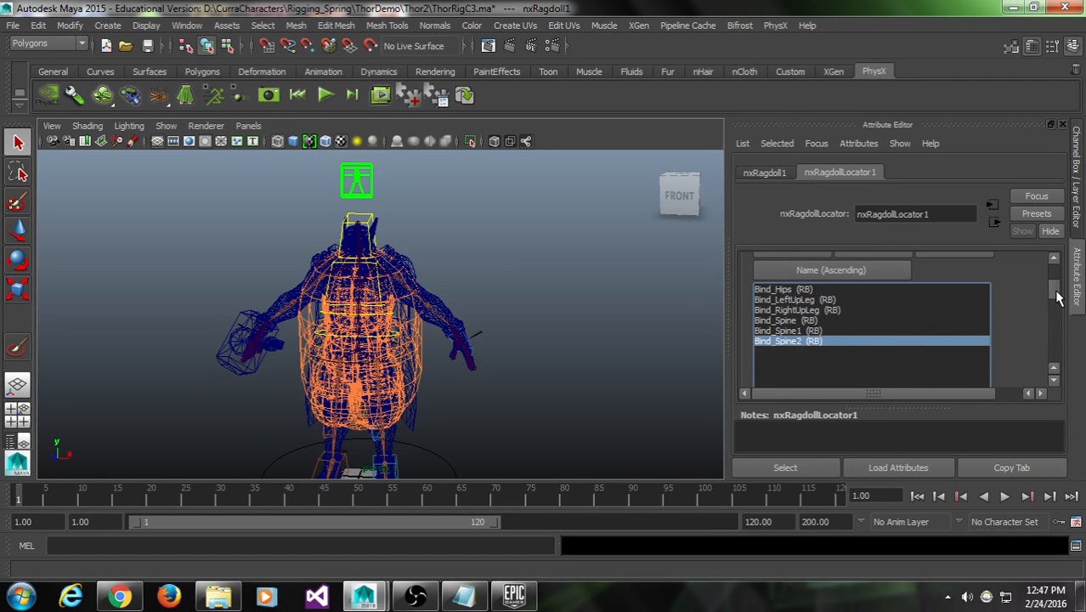
left_click_drag(1056, 293, 1064, 306)
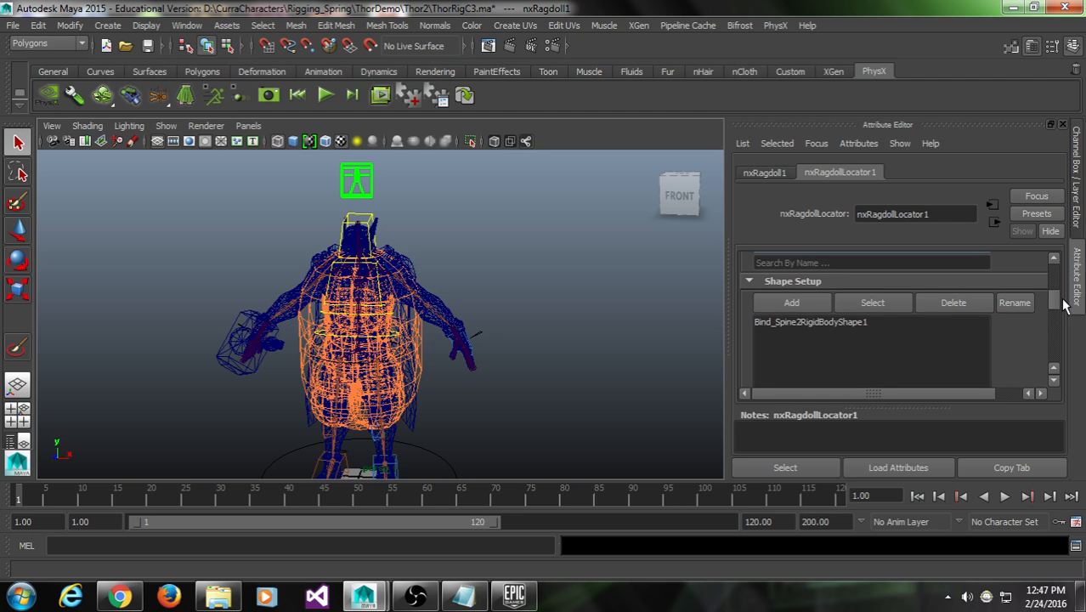
left_click(790, 325)
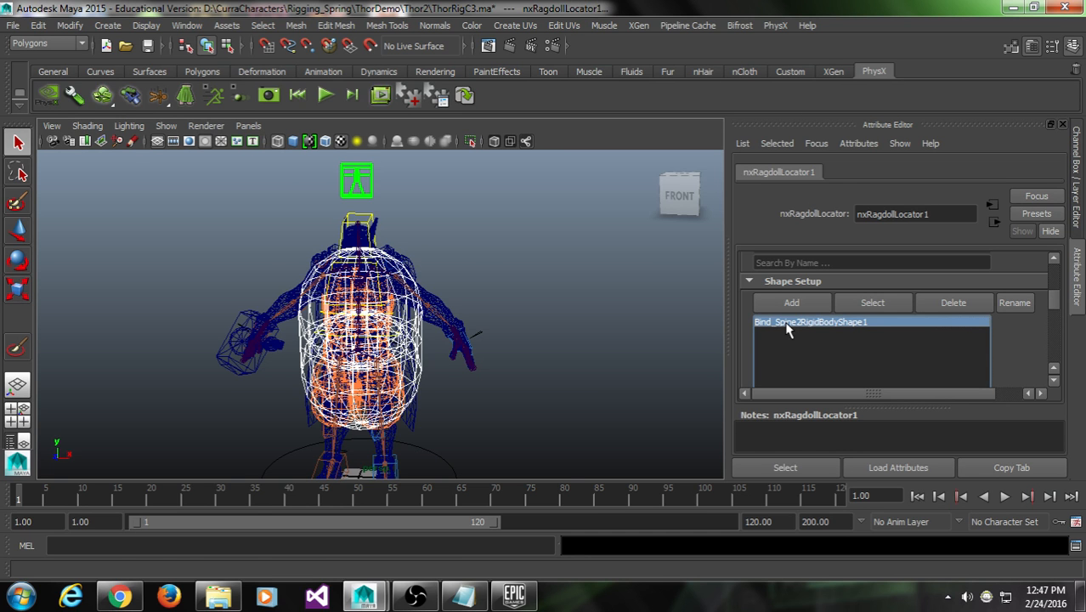
key("w")
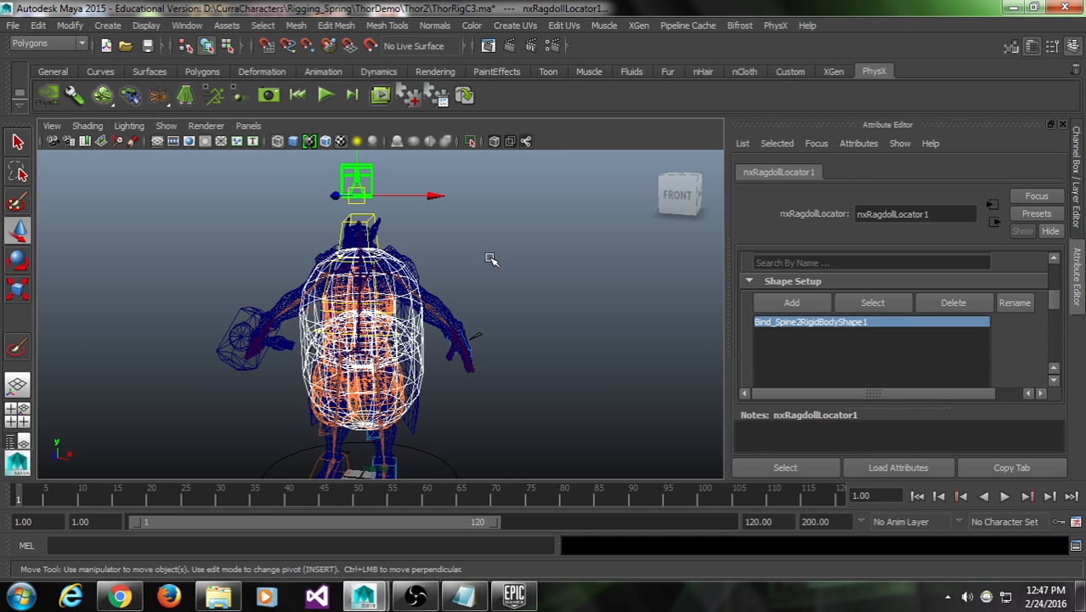
left_click_drag(356, 195, 365, 198)
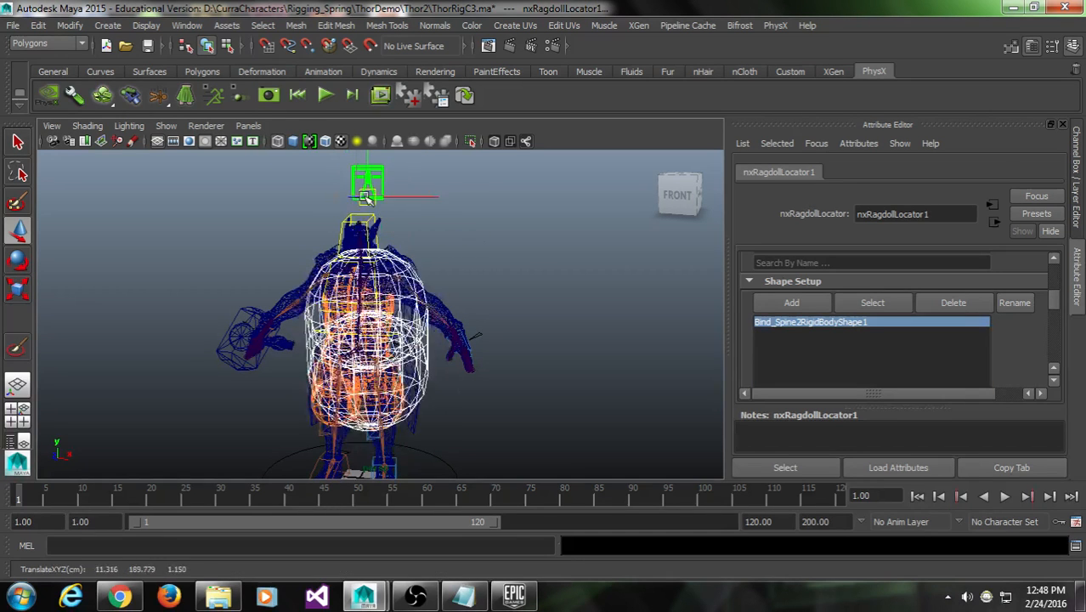
key("ctrl+z")
Shrink the Bind_Spine2 capsule to a radius of about 12.33 cm and a height of about 42.47 cm
left_click_drag(408, 335, 433, 331, "alt")
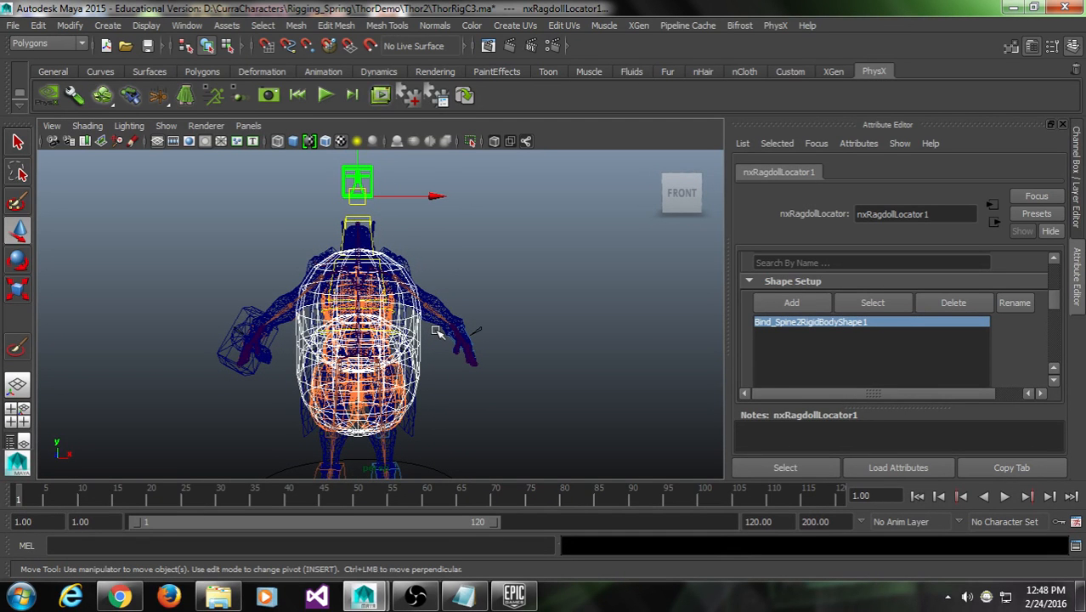
key("e")
key("r")
left_click_drag(512, 384, 491, 368, "alt")
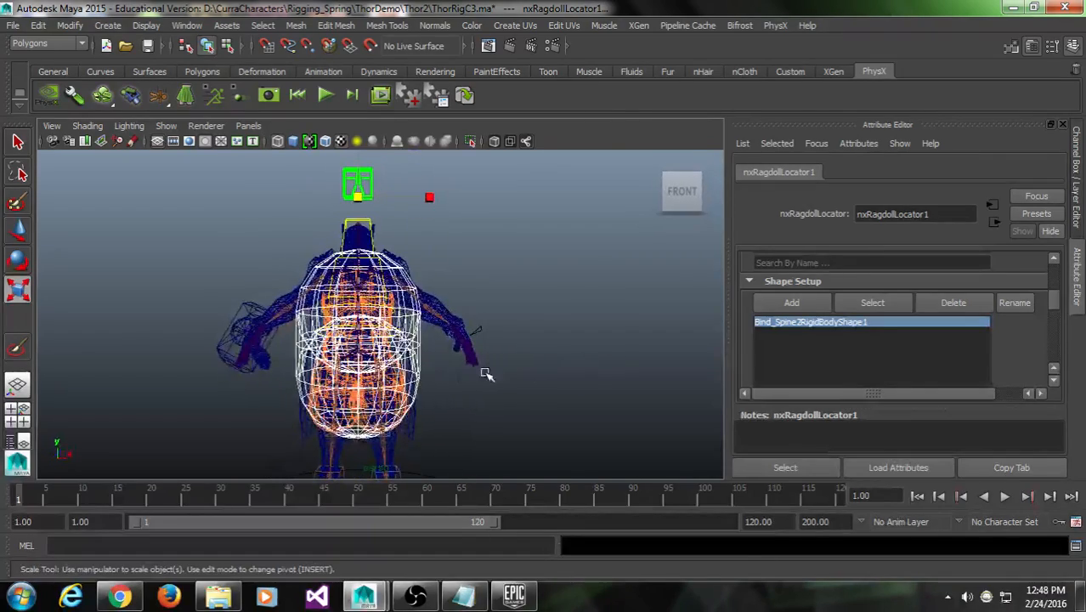
scroll(1066, 339, "down", 6)
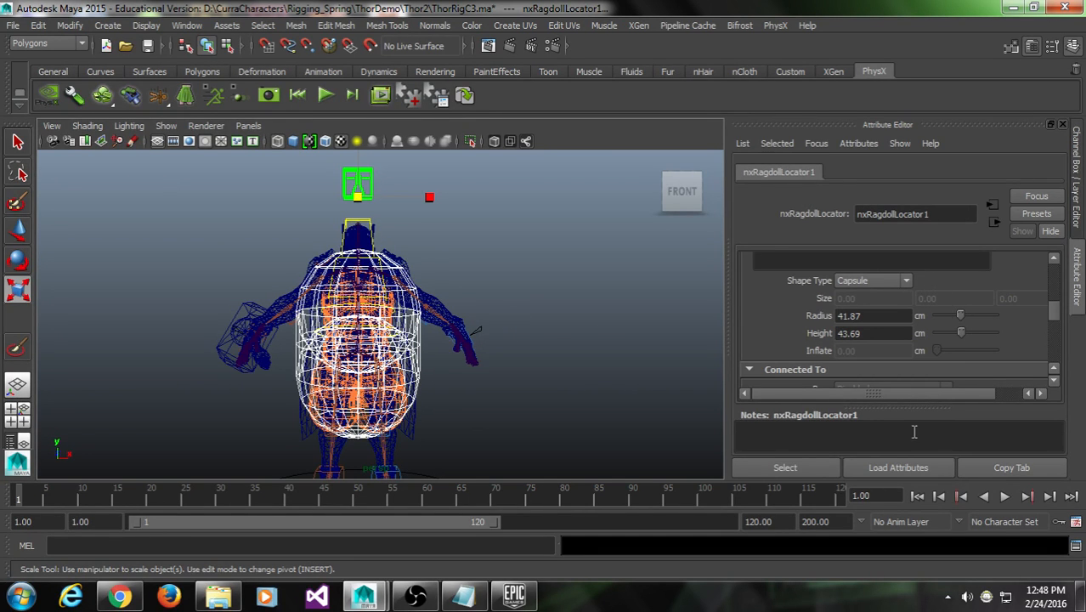
left_click_drag(957, 317, 969, 340)
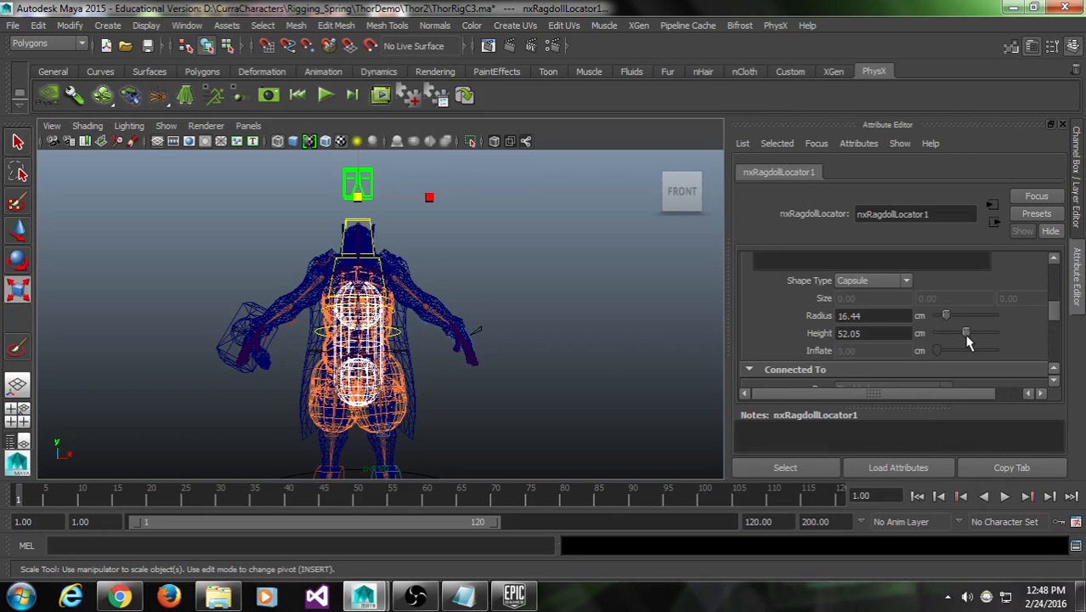
left_click_drag(507, 372, 483, 376, "alt")
scroll(448, 380, "up", 4)
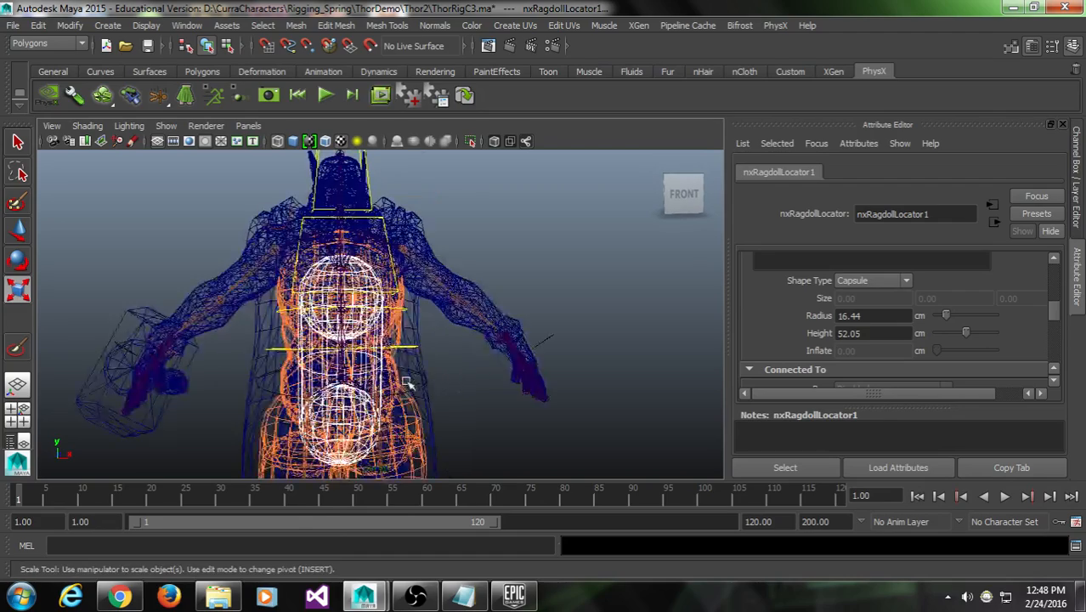
left_click_drag(408, 382, 376, 349, "alt")
mouse_move(966, 332)
left_mouse_down()
mouse_move(942, 313)
mouse_move(958, 331)
left_mouse_up()
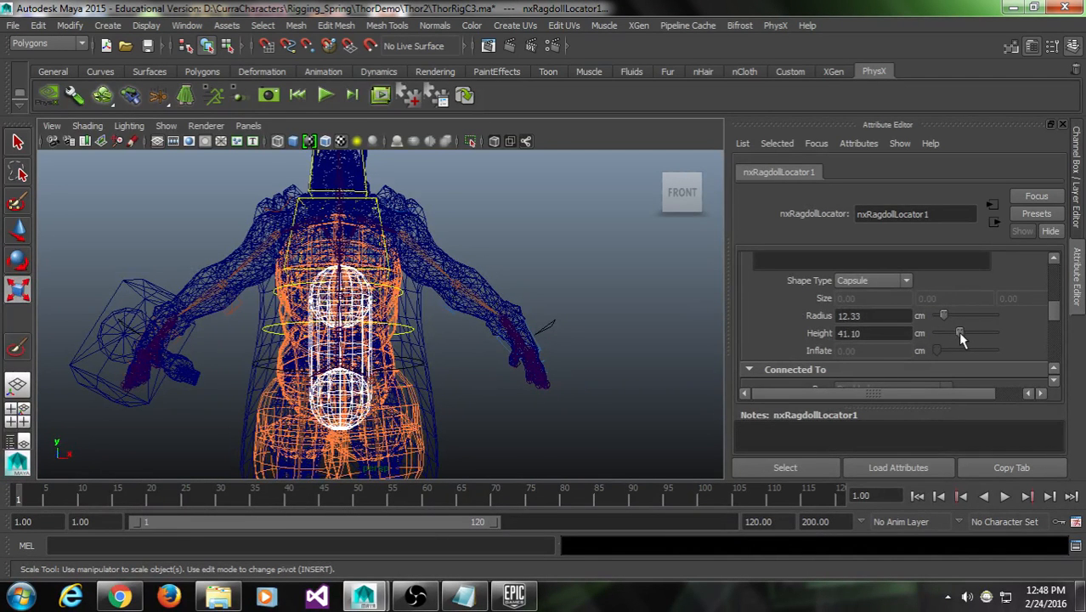
Rotate the Bind_Spine2 capsule about the Z axis to about 184.89° so that it lies horizontally
key("e")
scroll(405, 246, "down", 3)
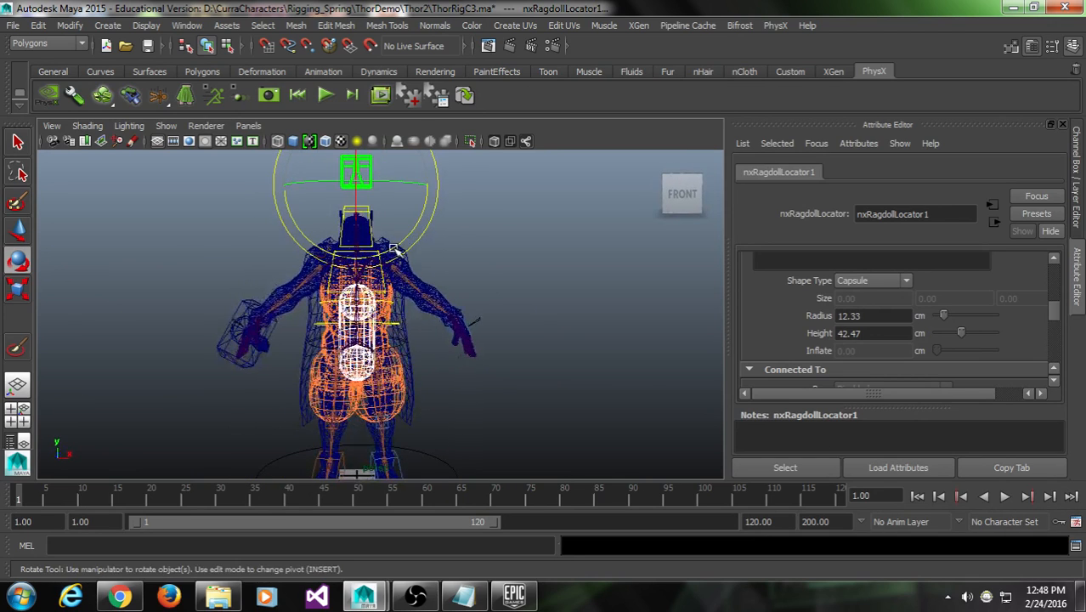
left_click_drag(420, 242, 408, 92)
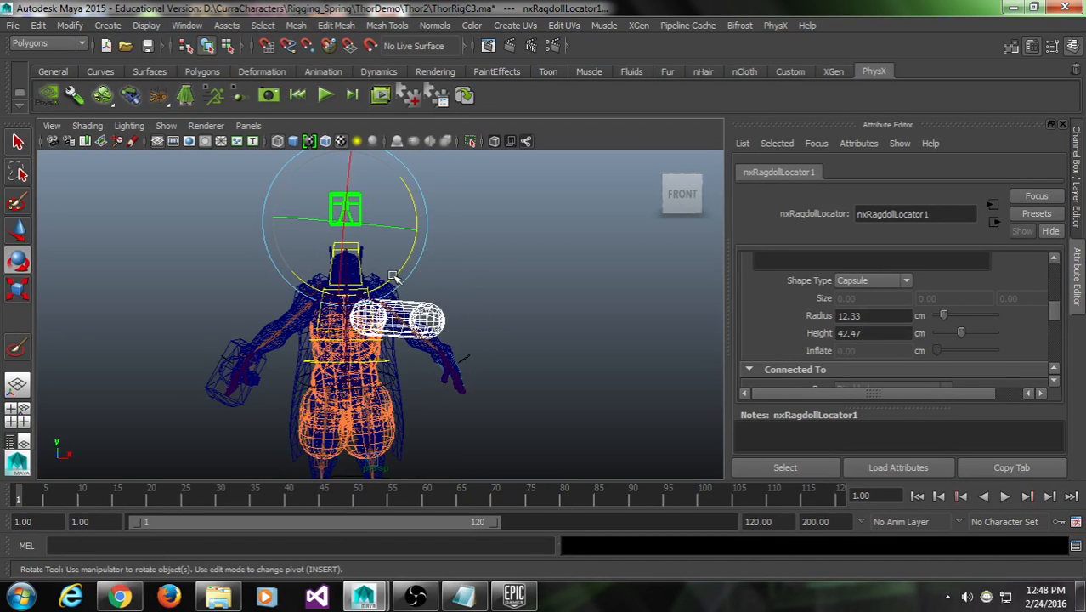
left_click_drag(393, 277, 401, 268)
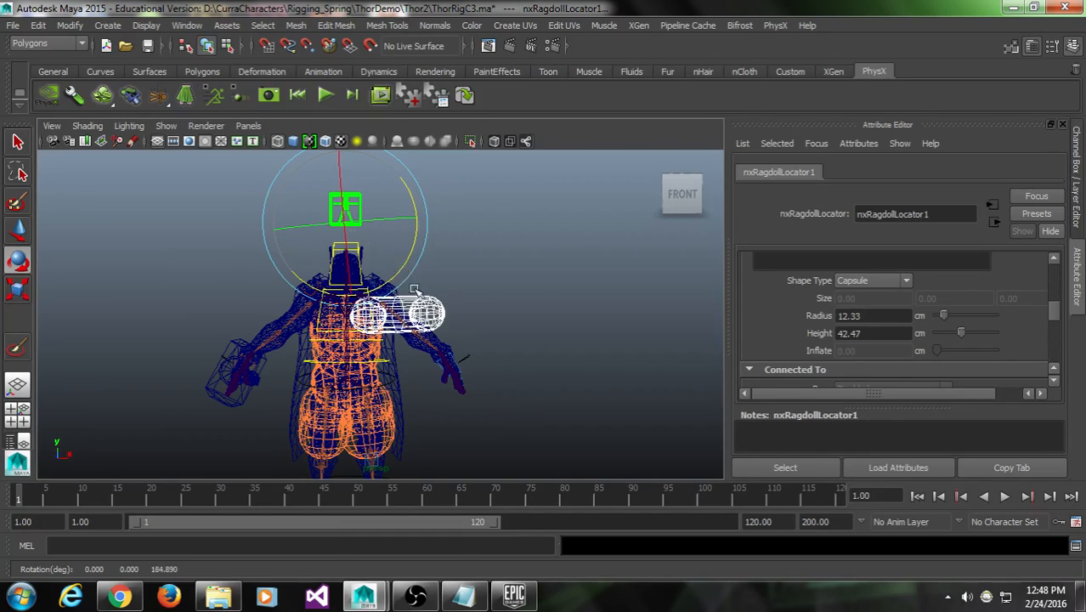
Move the horizontal capsule along the X axis to centre it across the character's upper chest
right_click_drag(414, 289, 436, 352, "alt")
key("w")
left_click_drag(427, 357, 452, 385, "alt")
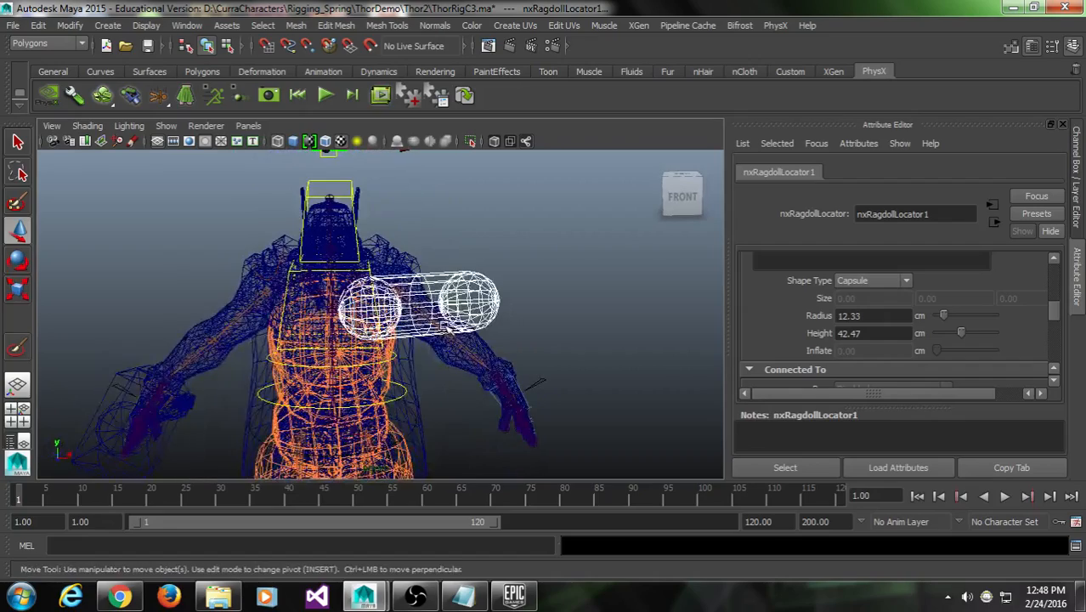
scroll(430, 302, "down", 4)
left_click_drag(433, 225, 379, 226)
Rotate the capsule to about -17.5° in X and -2.3° in Y, lining it up with the shoulders as seen from above
scroll(361, 373, "up", 4)
middle_click_drag(359, 387, 387, 381, "alt")
left_click_drag(386, 380, 529, 339, "alt")
key("e")
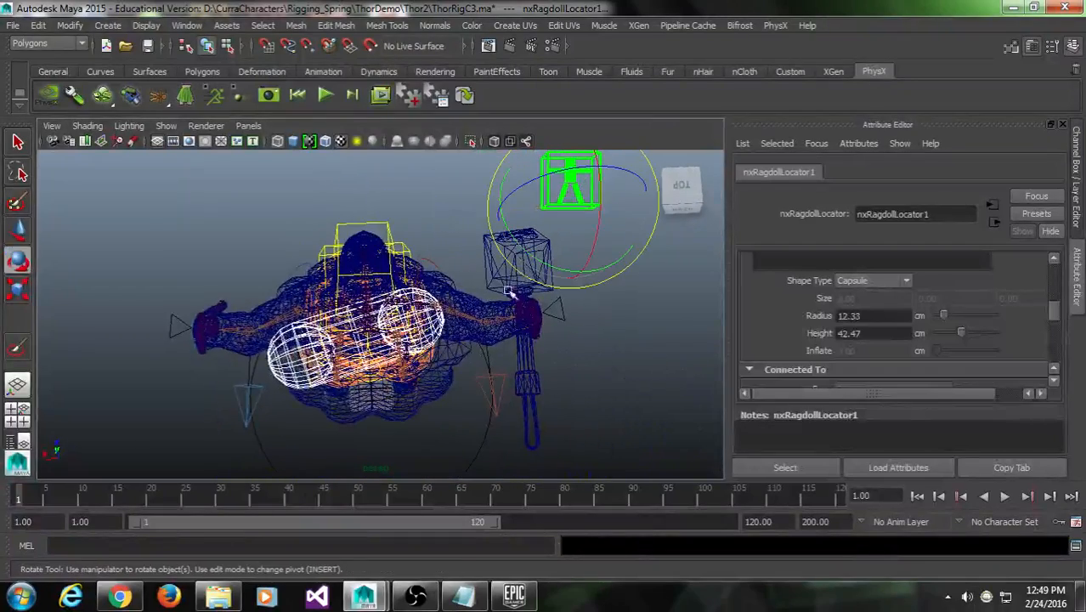
left_click_drag(534, 261, 595, 204)
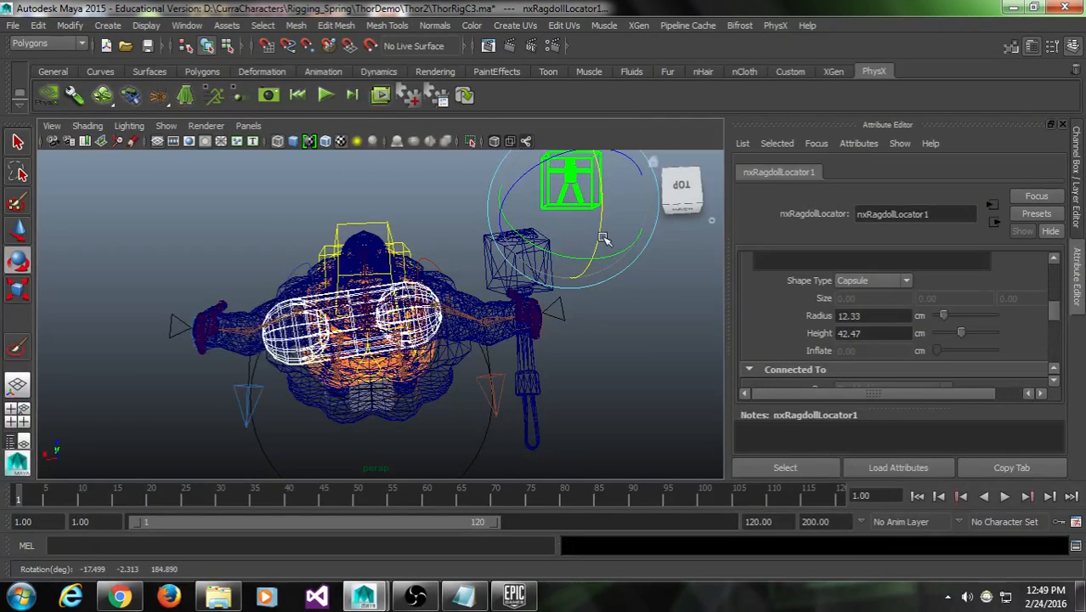
Rotate the capsule until it is level across the shoulders, and move it along the X axis to centre it on the chest
left_click_drag(603, 258, 603, 229)
left_click_drag(451, 387, 448, 412, "alt")
key("w")
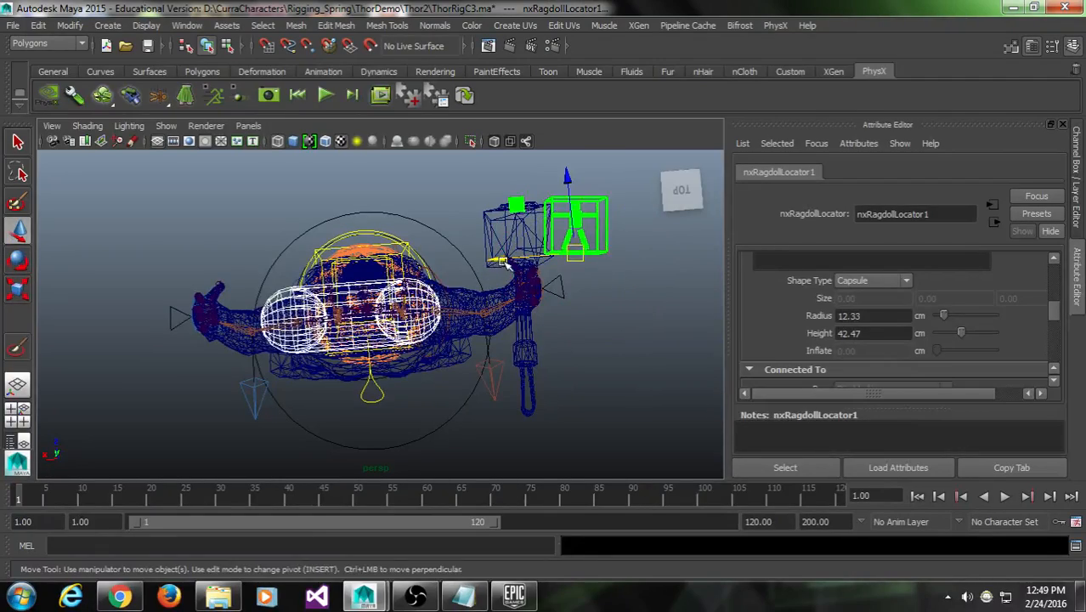
left_click_drag(500, 258, 549, 257)
left_click_drag(233, 389, 579, 286, "alt")
scroll(580, 286, "up", 5)
left_click_drag(310, 342, 452, 333, "alt")
scroll(452, 333, "down", 5)
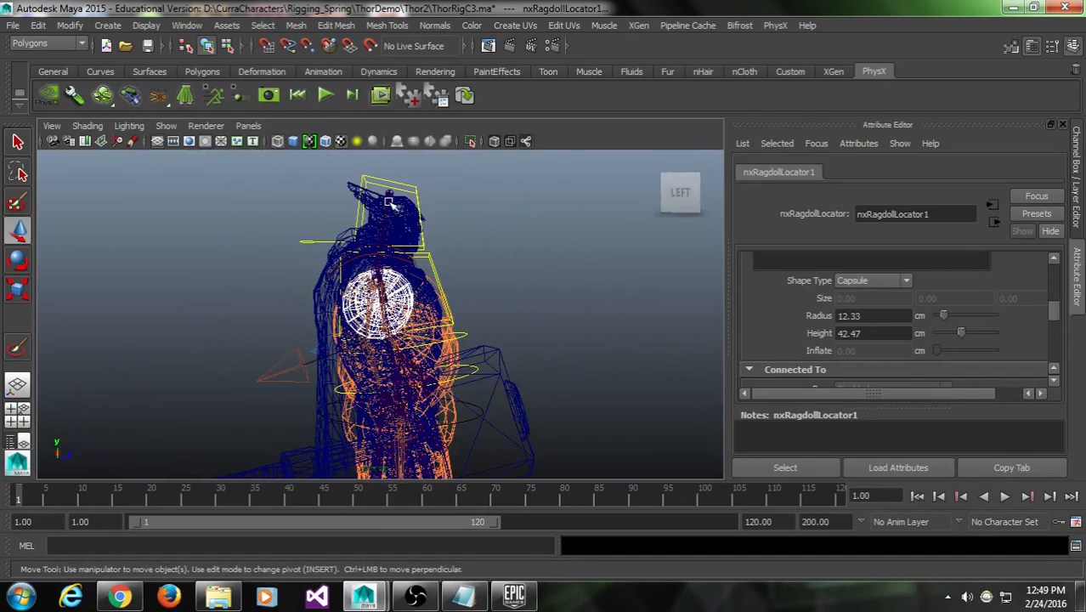
Raise the capsule slightly so it sits at shoulder height, and turn on shaded display to check its fit
left_click_drag(389, 202, 328, 214, "alt")
scroll(328, 215, "down", 4)
mouse_move(399, 365)
middle_mouse_down()
mouse_move(399, 333)
mouse_move(399, 349)
middle_mouse_up()
scroll(400, 349, "up", 4)
left_click_drag(400, 352, 312, 348, "alt")
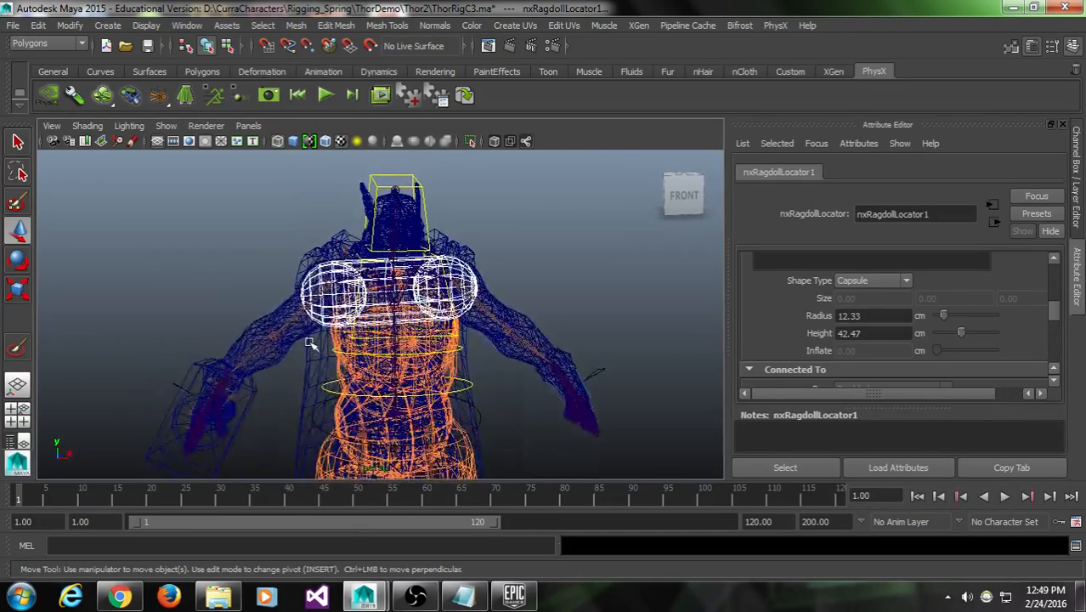
key("5")
left_click_drag(382, 378, 495, 378, "alt")
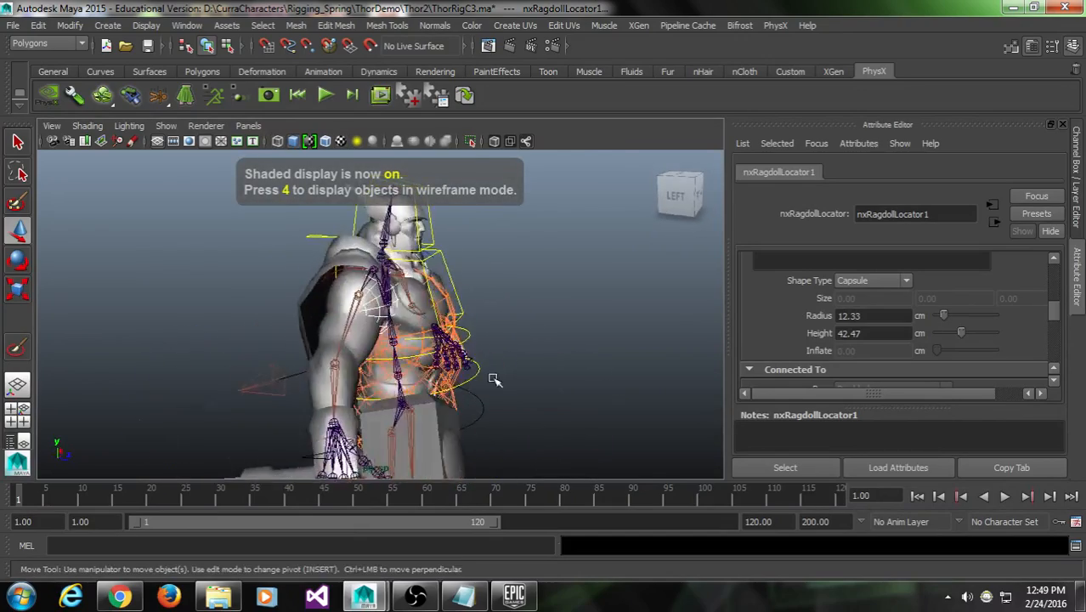
Move the capsule to about -0.25 cm in Z, fitting it inside the shaded upper body as seen from the side
scroll(495, 378, "up", 5)
mouse_move(411, 340)
left_mouse_down("alt")
mouse_move(452, 352)
mouse_move(417, 319)
mouse_move(424, 336)
left_mouse_up("alt")
scroll(453, 352, "down", 5)
scroll(424, 337, "down", 2)
left_click_drag(427, 325, 427, 321, "alt")
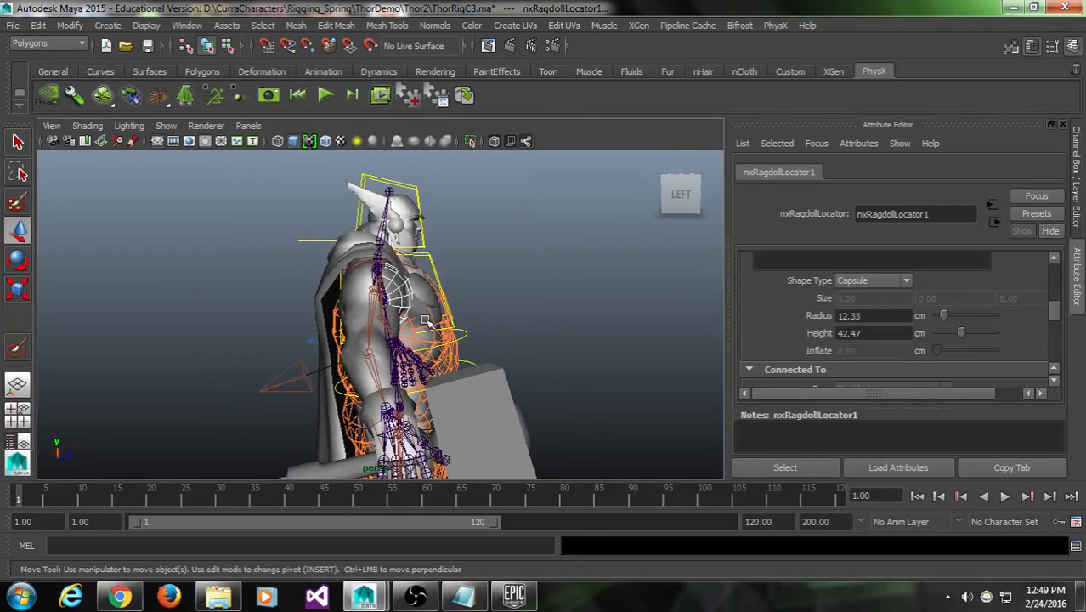
middle_click_drag(515, 326, 520, 328)
left_click_drag(529, 335, 367, 339, "alt")
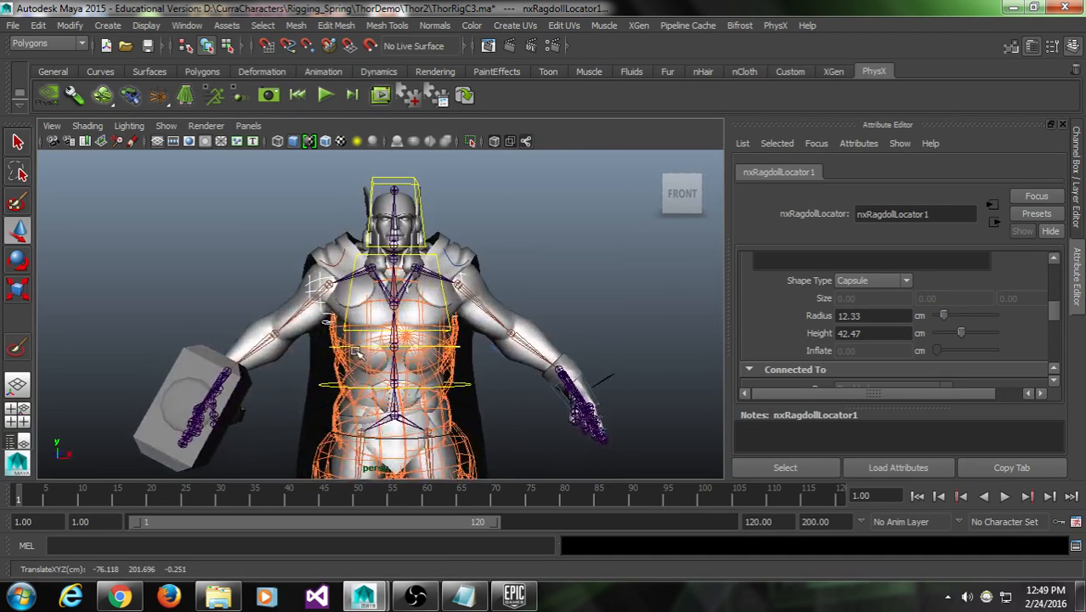
Enlarge the capsule to a radius of about 13.70 cm and a height of about 46.58 cm, and move it back to about -5.06 cm in Z
left_click_drag(357, 354, 627, 316, "alt")
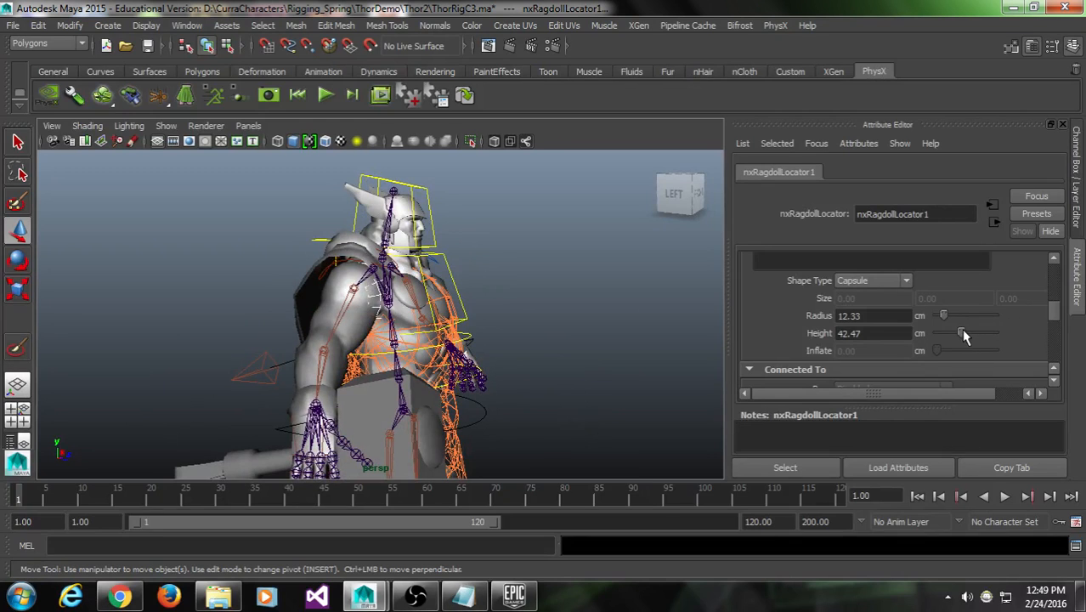
left_click_drag(472, 341, 328, 337, "alt")
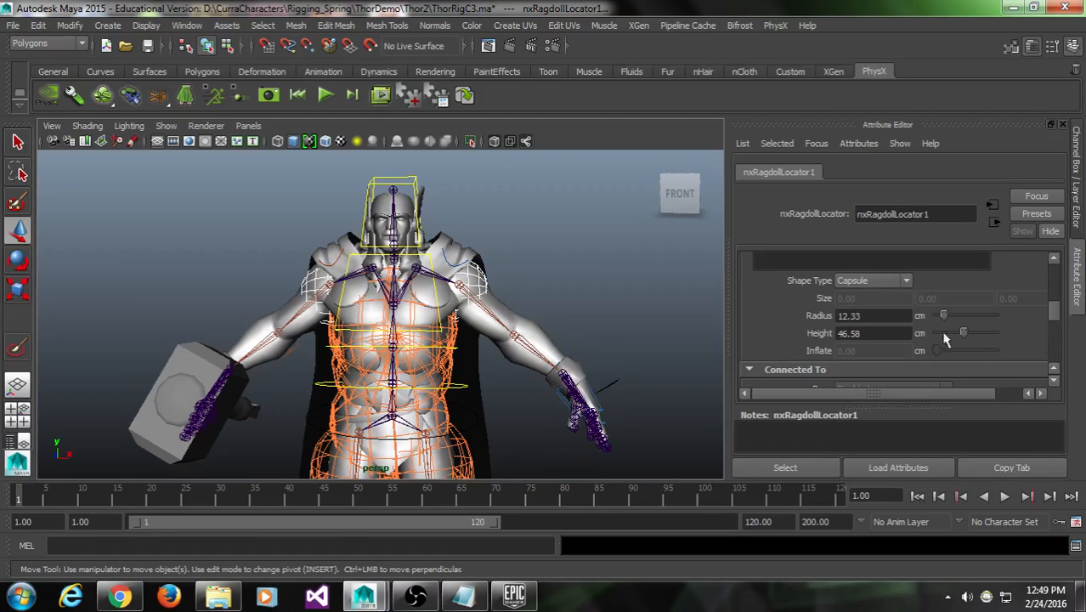
left_click_drag(487, 332, 656, 321, "alt")
scroll(457, 300, "up", 3)
left_click_drag(444, 296, 443, 316, "alt")
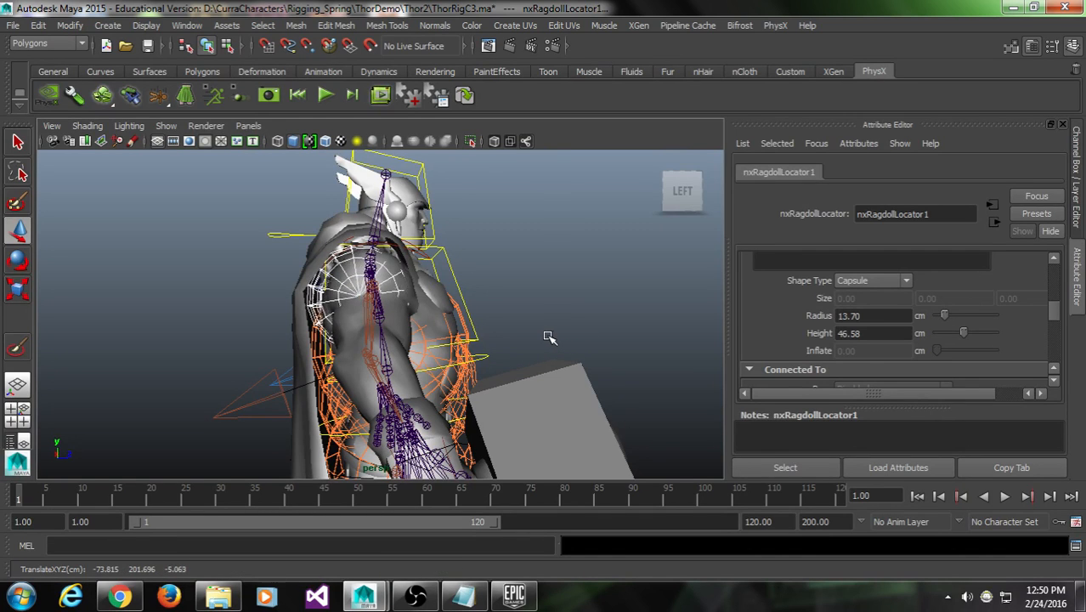
left_click_drag(555, 337, 333, 364, "alt")
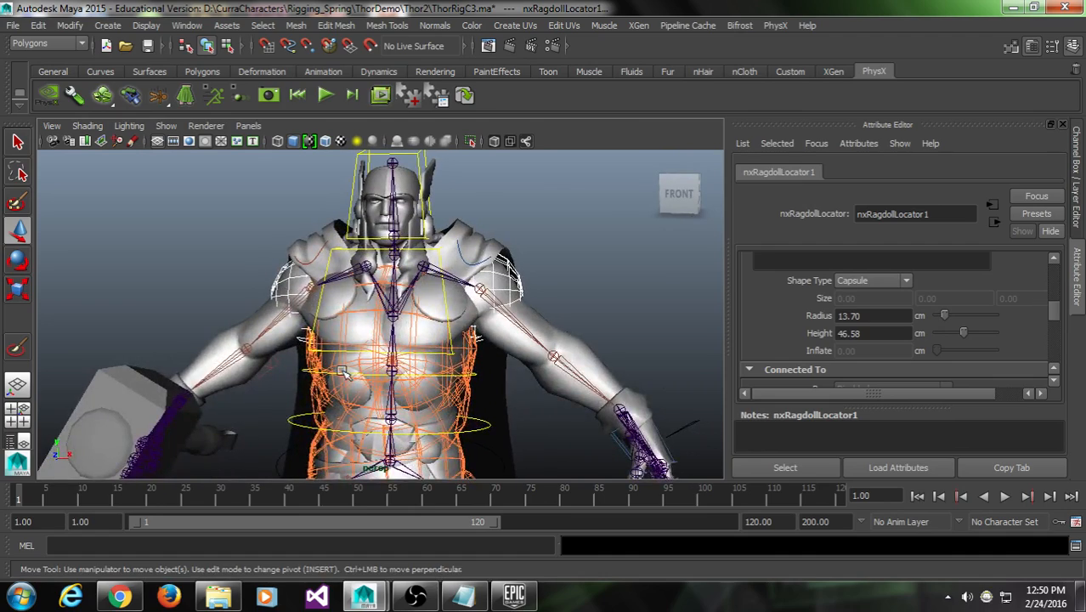
Return the viewport to wireframe display and show the capsule with the rest of the torso from the front
right_click_drag(343, 371, 355, 389, "alt")
middle_click_drag(399, 414, 399, 368, "alt")
left_click_drag(399, 368, 463, 398, "alt")
key("4")
middle_click_drag(463, 397, 424, 381, "alt")
scroll(442, 282, "down", 3)
left_click_drag(424, 381, 372, 388, "alt")
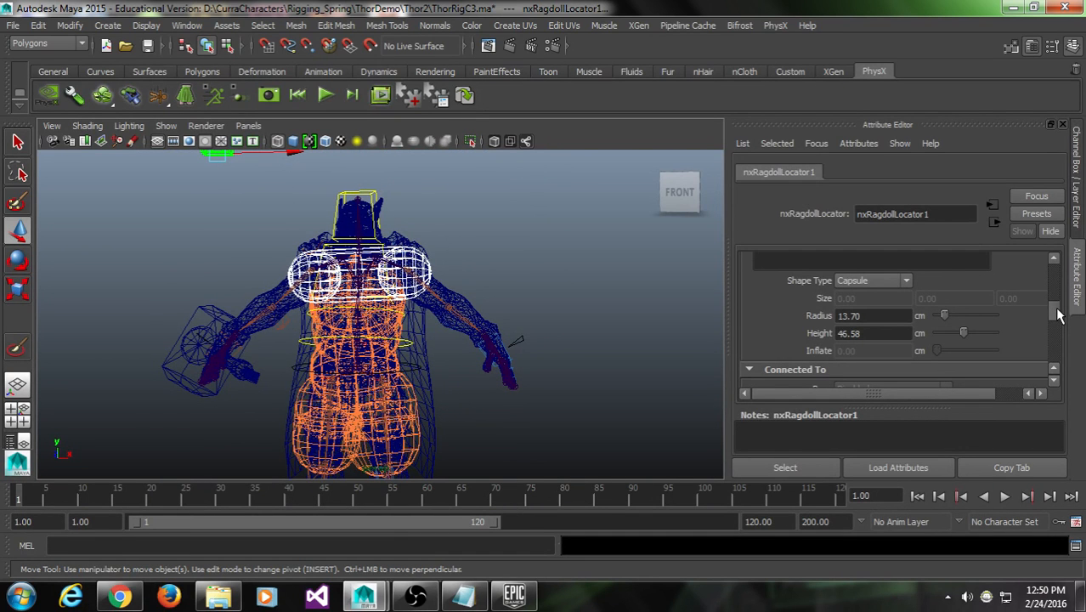
Compare the Bind_Spine and Bind_Spine1 rigid bodies by selecting each in the bone list and examining the torso
scroll(458, 380, "up", 2)
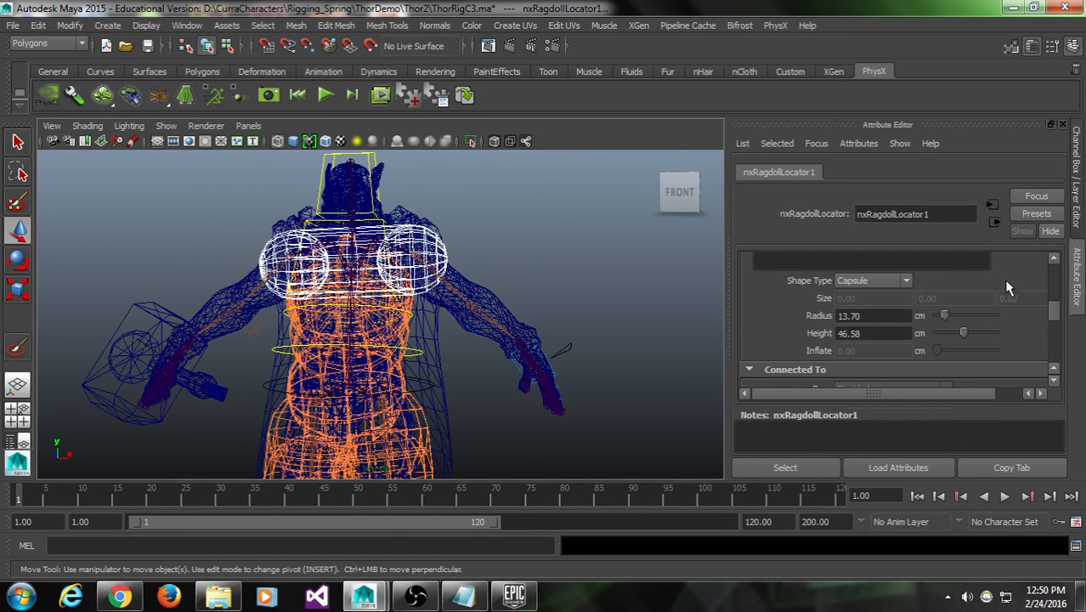
left_click_drag(1053, 315, 1026, 290)
left_click(845, 304)
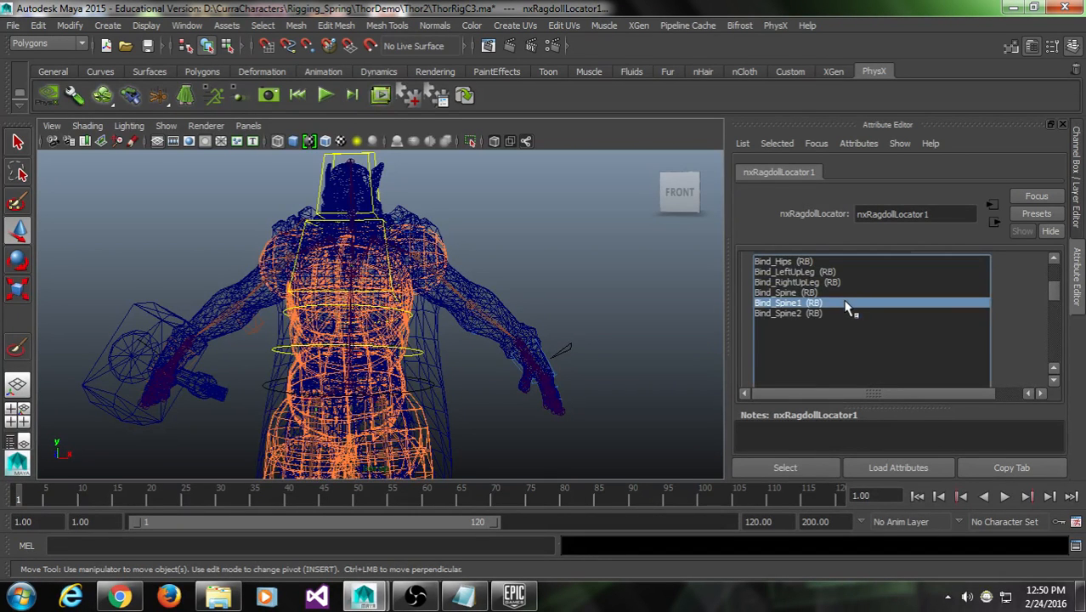
left_click(841, 294)
left_click(840, 301)
left_click(841, 292)
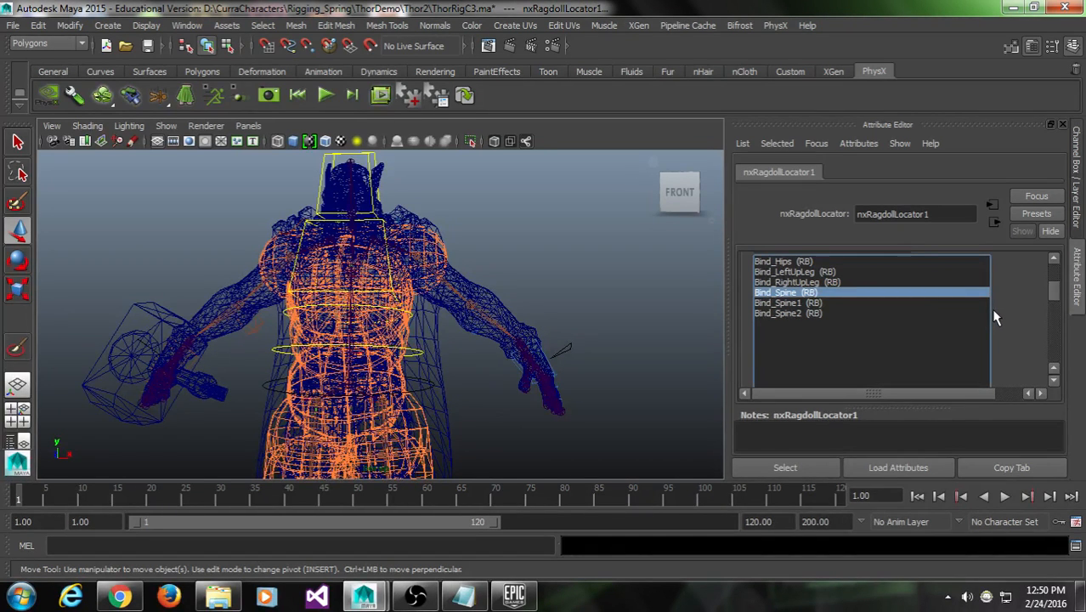
mouse_move(549, 321)
left_mouse_down("alt")
mouse_move(497, 310)
mouse_move(579, 326)
mouse_move(557, 320)
left_mouse_up("alt")
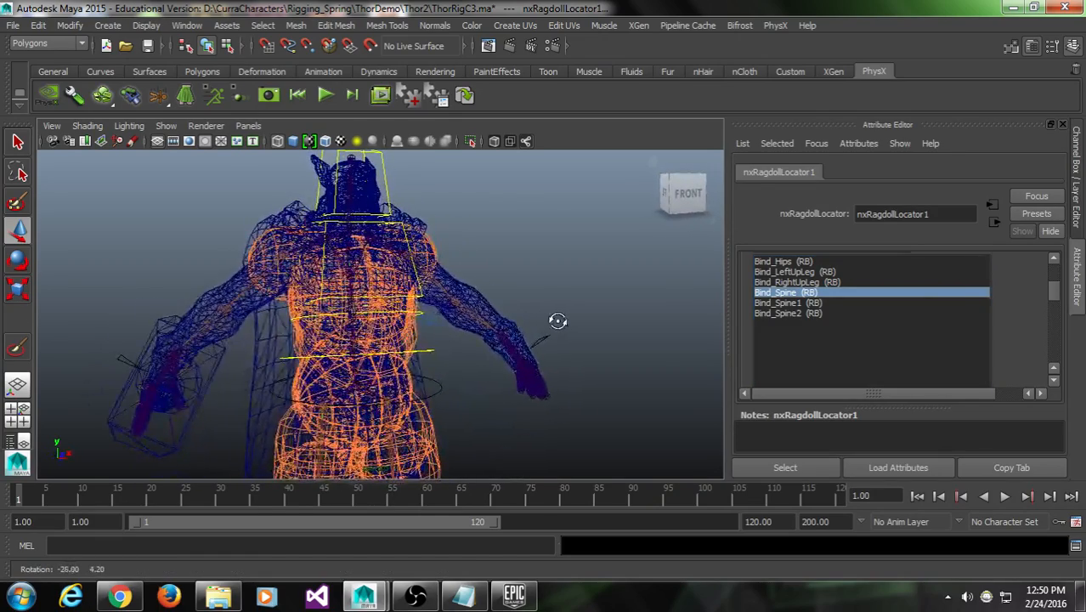
left_click(791, 306)
left_click(791, 292)
left_click_drag(529, 383, 310, 357, "alt")
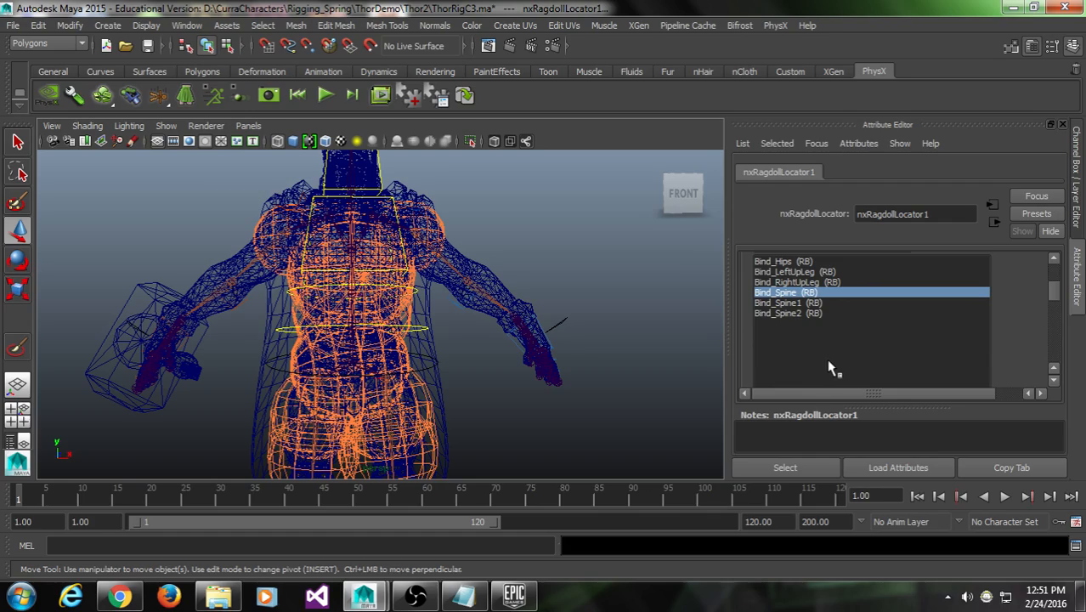
Examine the overlap of the Bind_Spine, Bind_Spine1 and Bind_Spine2 shapes closely from the front and side
scroll(351, 355, "up", 6)
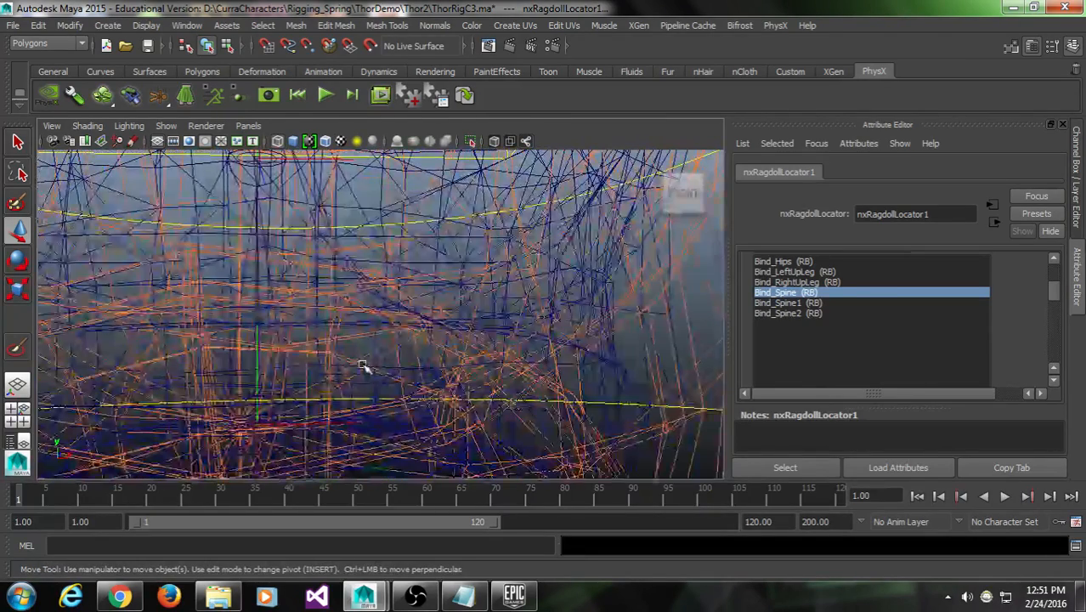
scroll(365, 367, "down", 3)
left_click_drag(366, 368, 477, 391, "alt")
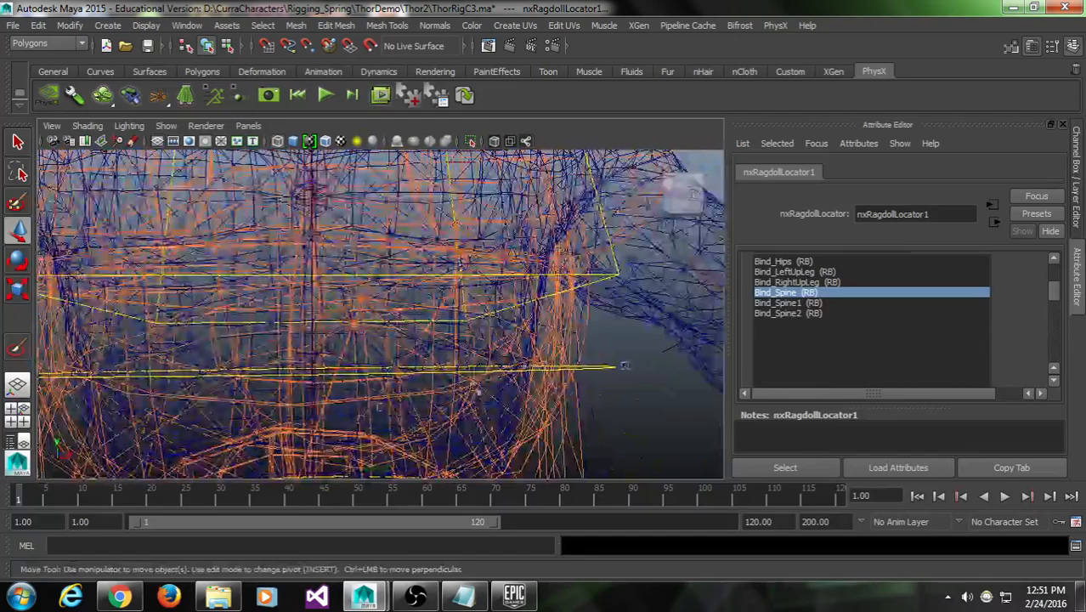
left_click(790, 314)
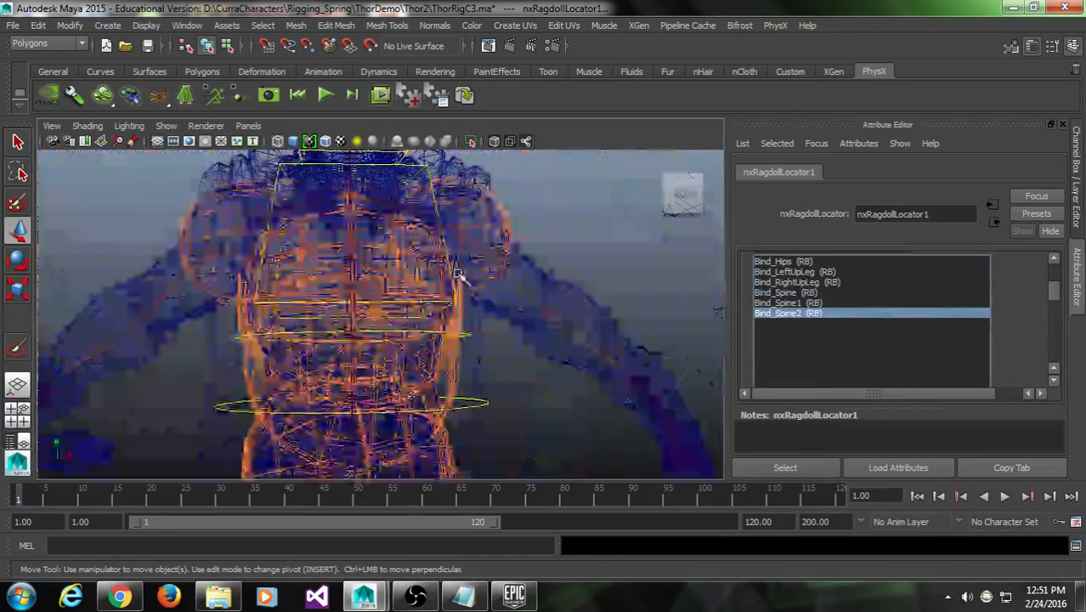
left_click(826, 303)
left_click(819, 293)
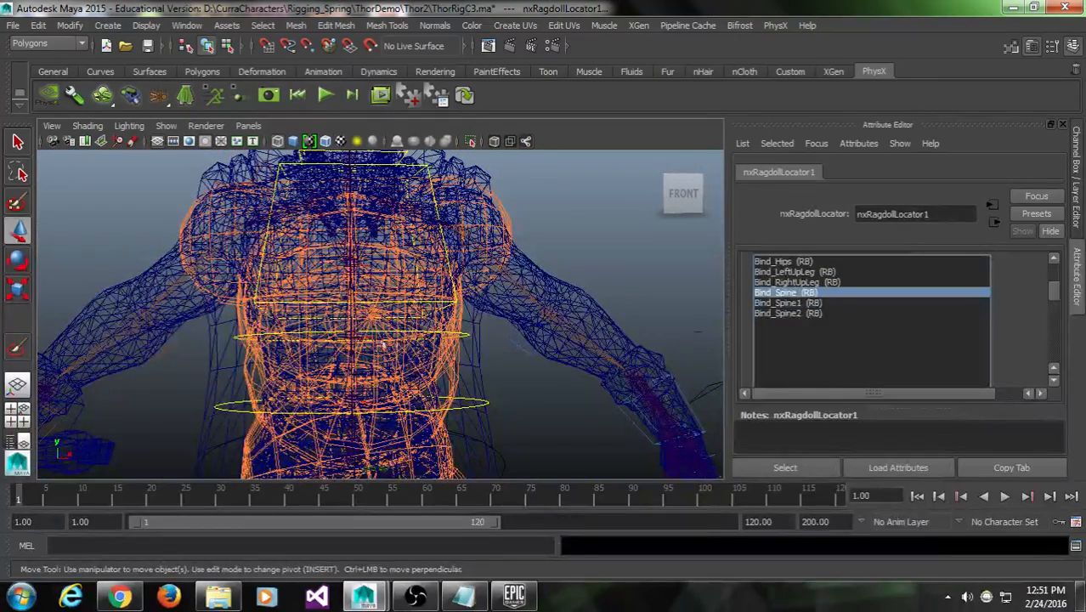
scroll(381, 340, "up", 5)
middle_click_drag(380, 316, 381, 190, "alt")
left_click_drag(380, 190, 412, 276, "alt")
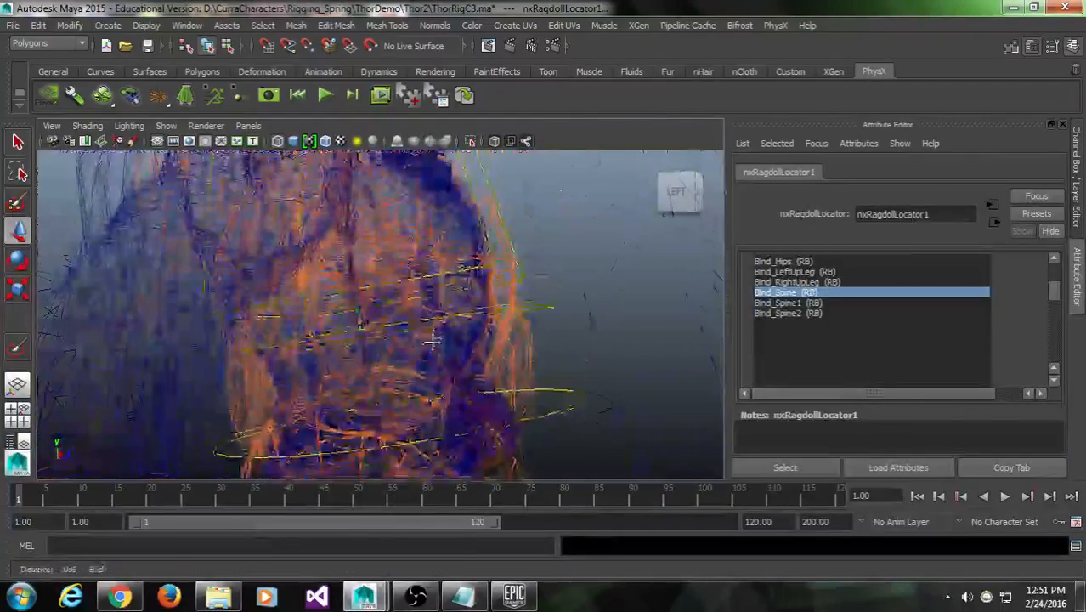
middle_click_drag(412, 276, 422, 296, "alt")
left_click_drag(422, 295, 248, 307, "alt")
Remove the Bind_Spine1 rigid body from the ragdoll's bone setup
left_click(853, 303)
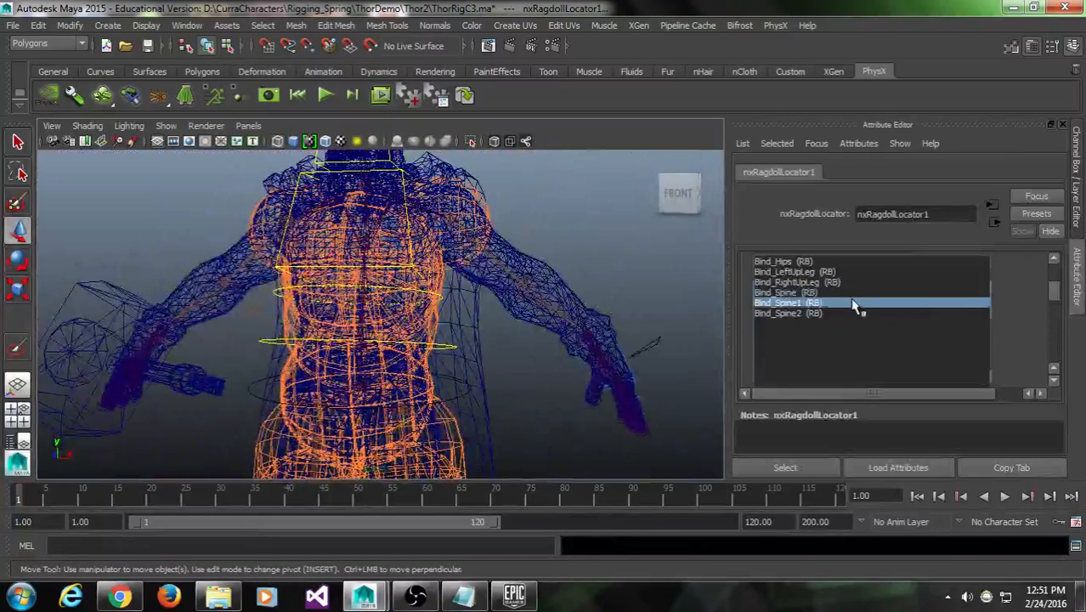
left_click(839, 294)
left_click(849, 303)
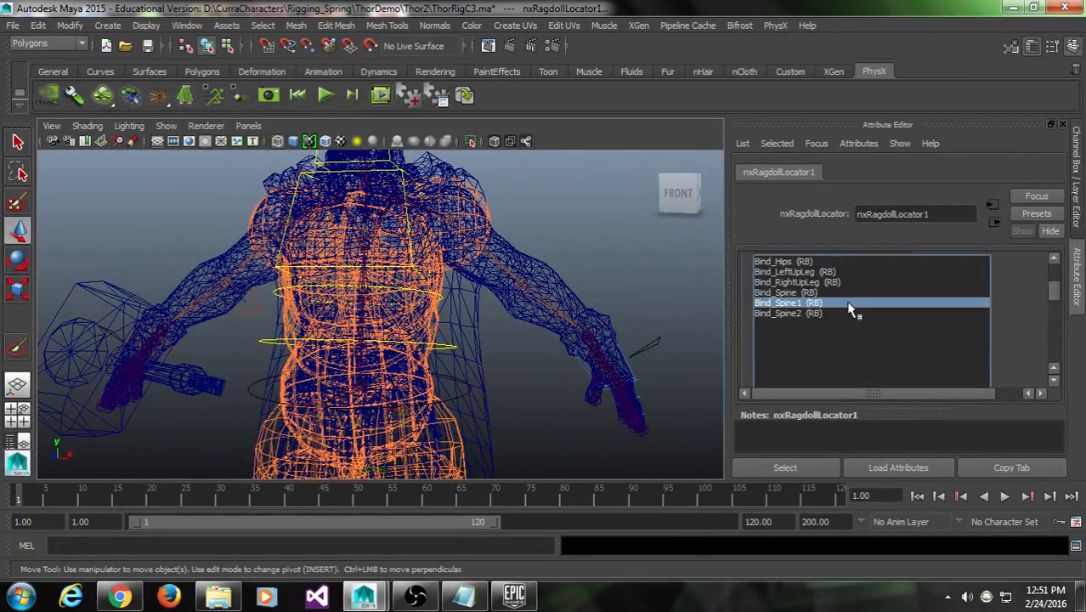
left_click(848, 292)
left_click(852, 303)
left_click(853, 292)
left_click(858, 303)
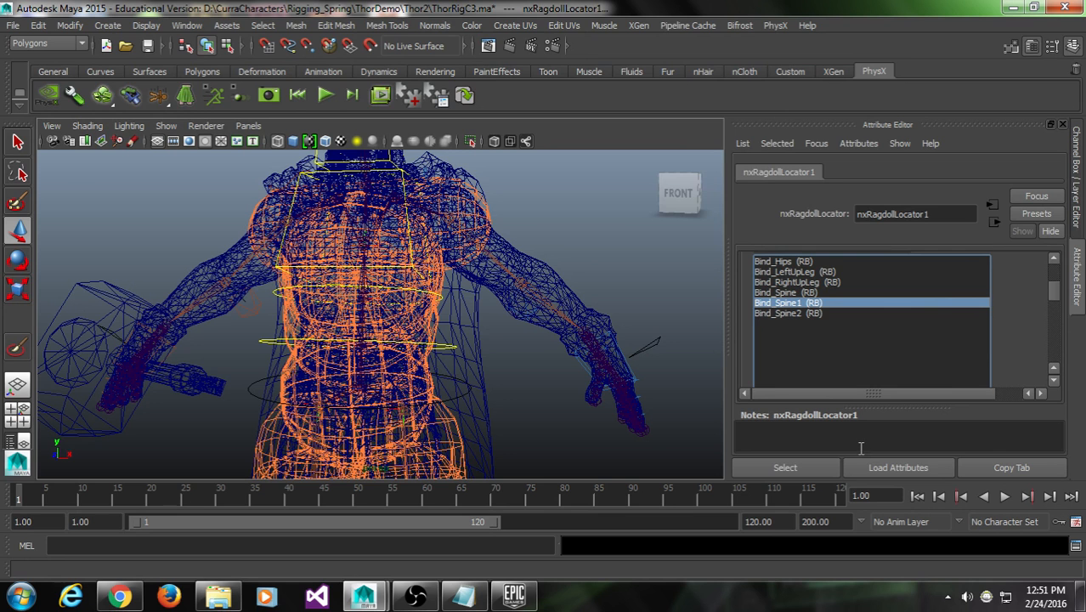
scroll(1060, 293, "up", 3)
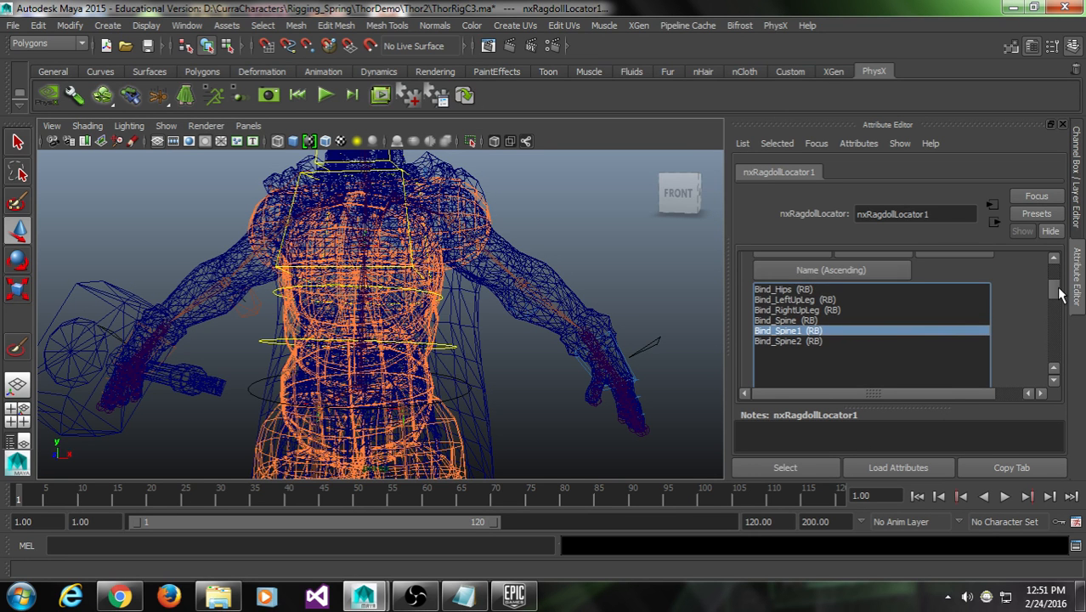
left_click(945, 277)
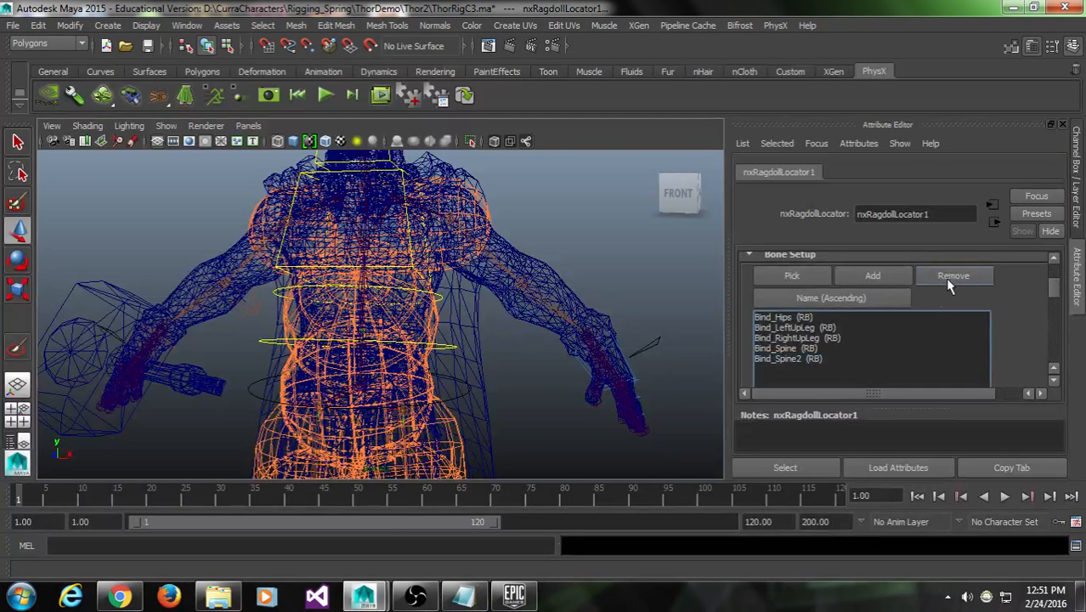
Set the shape type of Bind_SpineRigidBodyShape1 on the Bind_Spine bone to Sphere
left_click(841, 350)
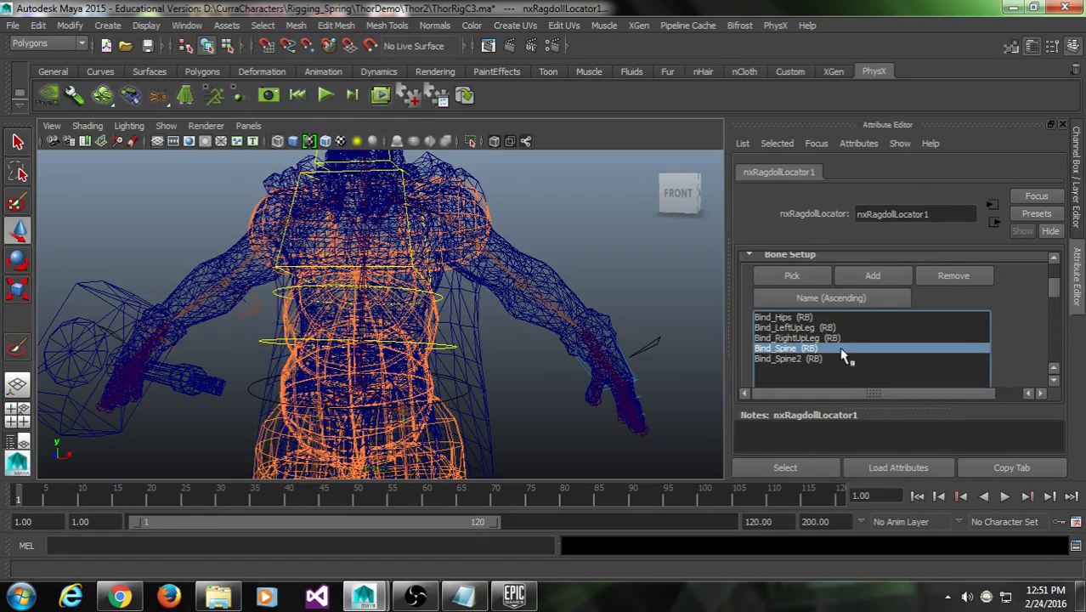
left_click_drag(594, 374, 279, 347, "alt")
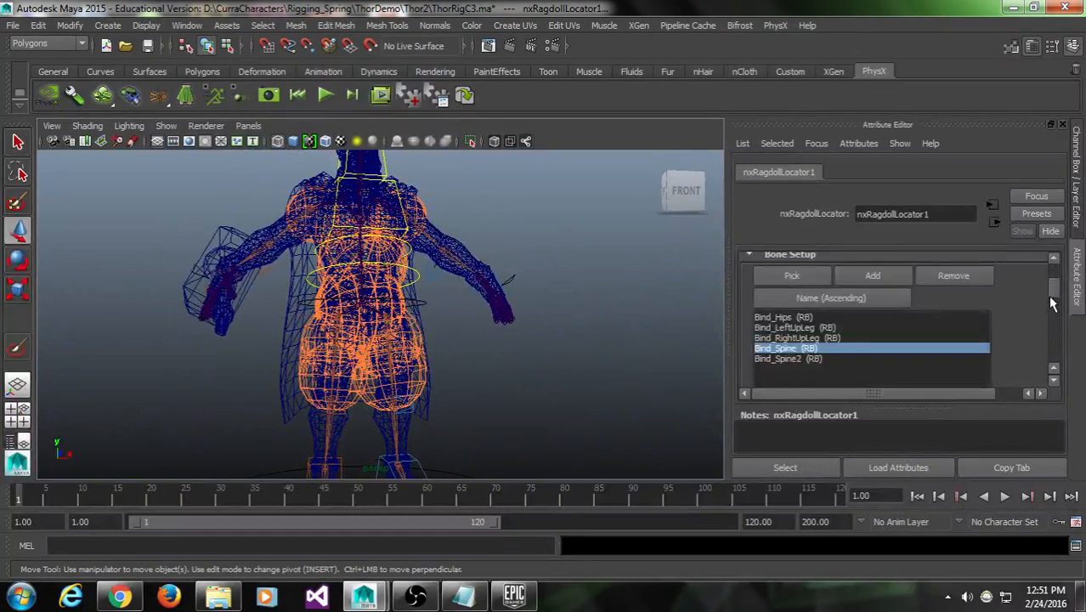
scroll(1052, 303, "down", 8)
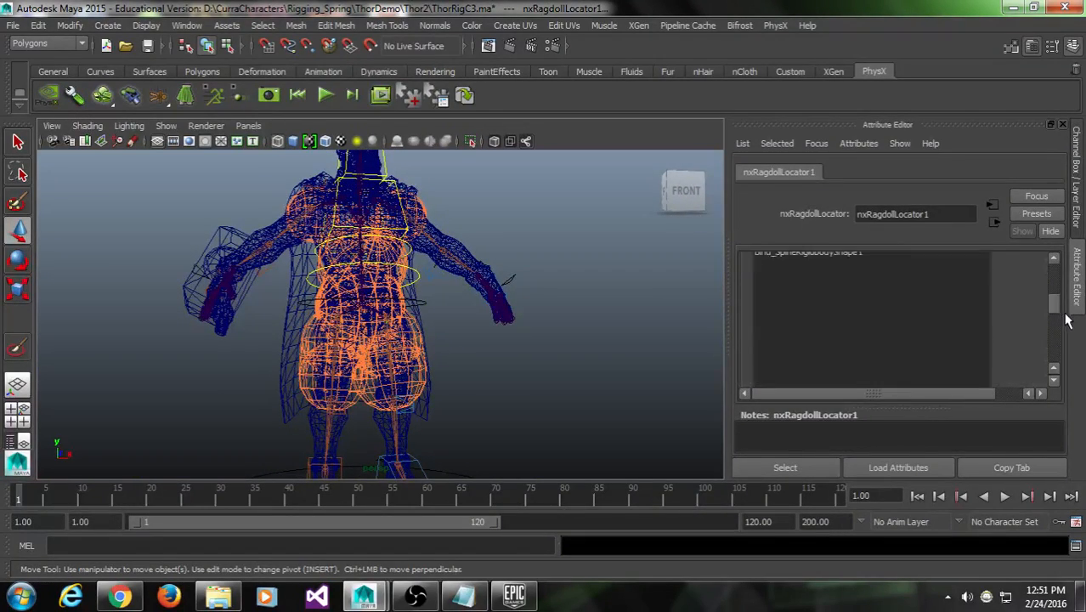
left_click_drag(1066, 313, 1067, 299)
scroll(1052, 319, "down", 2)
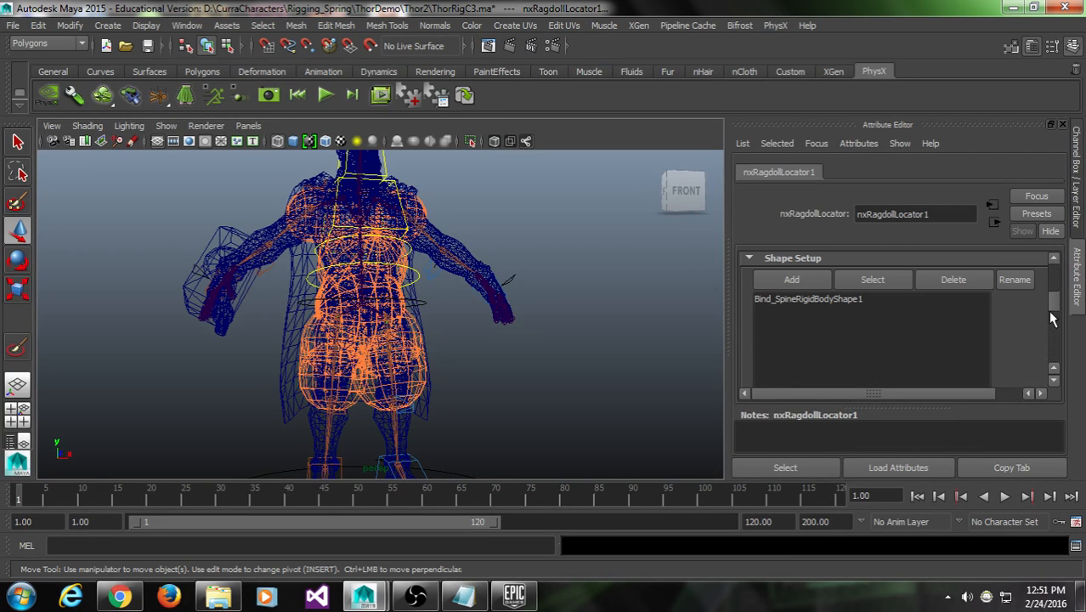
left_click(911, 304)
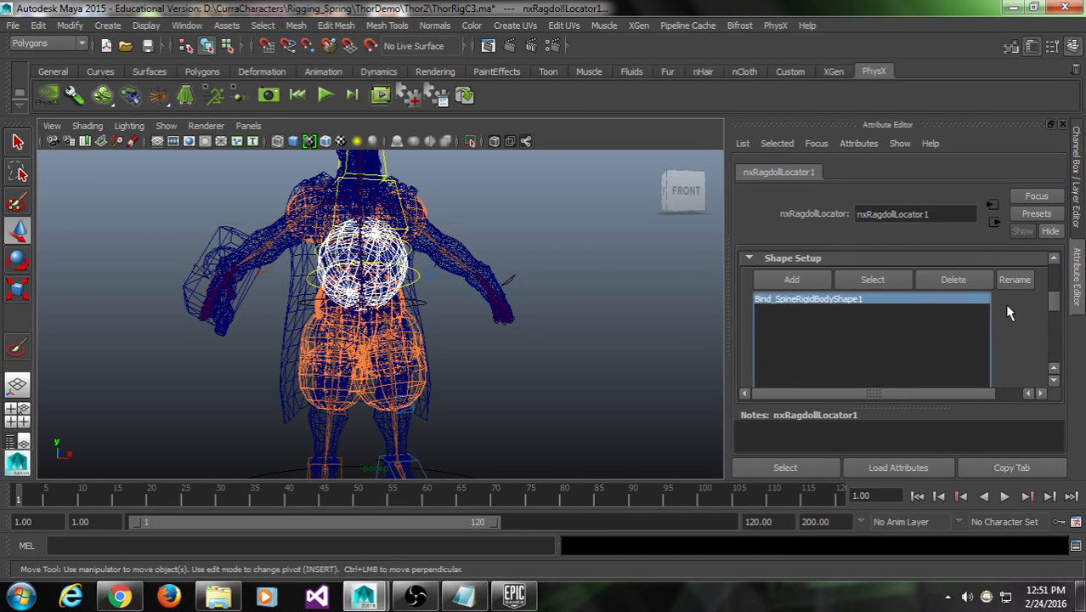
scroll(1006, 308, "down", 2)
left_click_drag(495, 322, 550, 325, "alt")
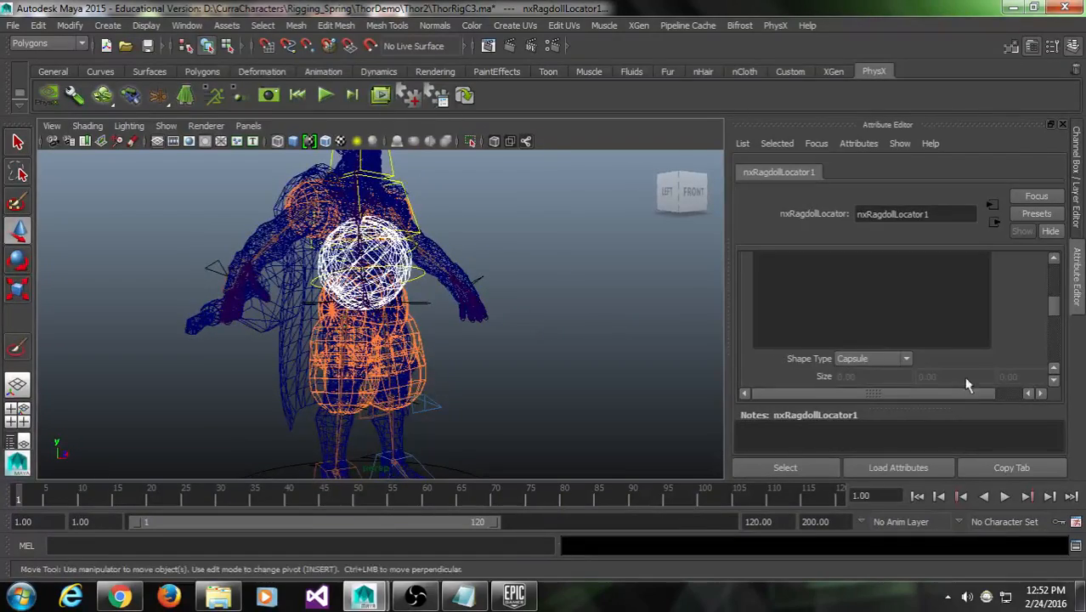
left_click(906, 360)
left_click(877, 385)
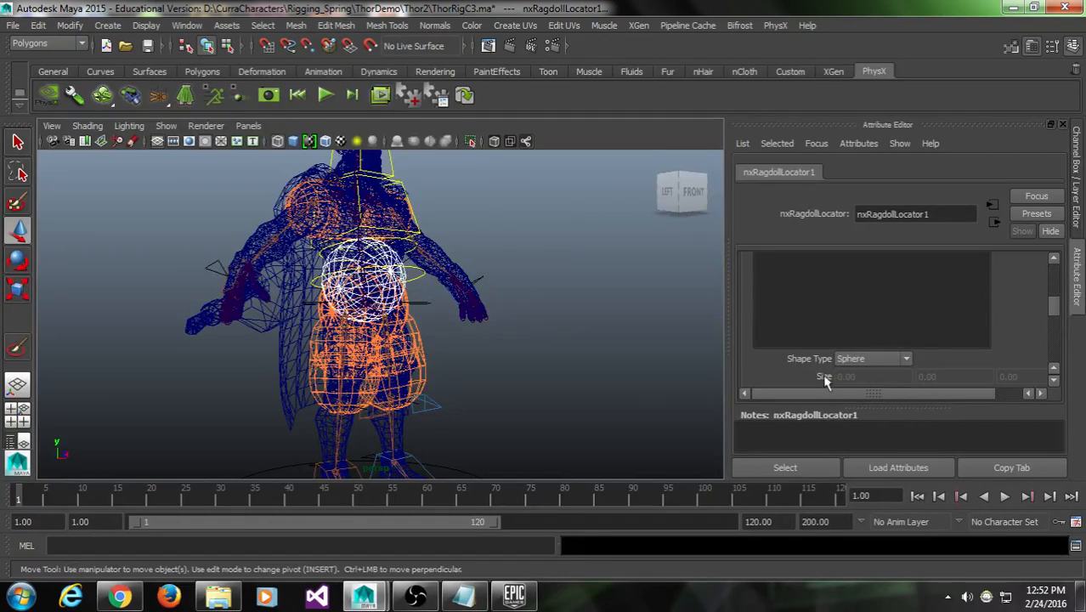
left_click_drag(442, 314, 518, 277, "alt")
left_click_drag(381, 317, 391, 316, "alt")
Set the shape type of Bind_HipsRigidBodyShape1 on the Bind_Hips bone to Sphere
left_click_drag(1052, 301, 1052, 291)
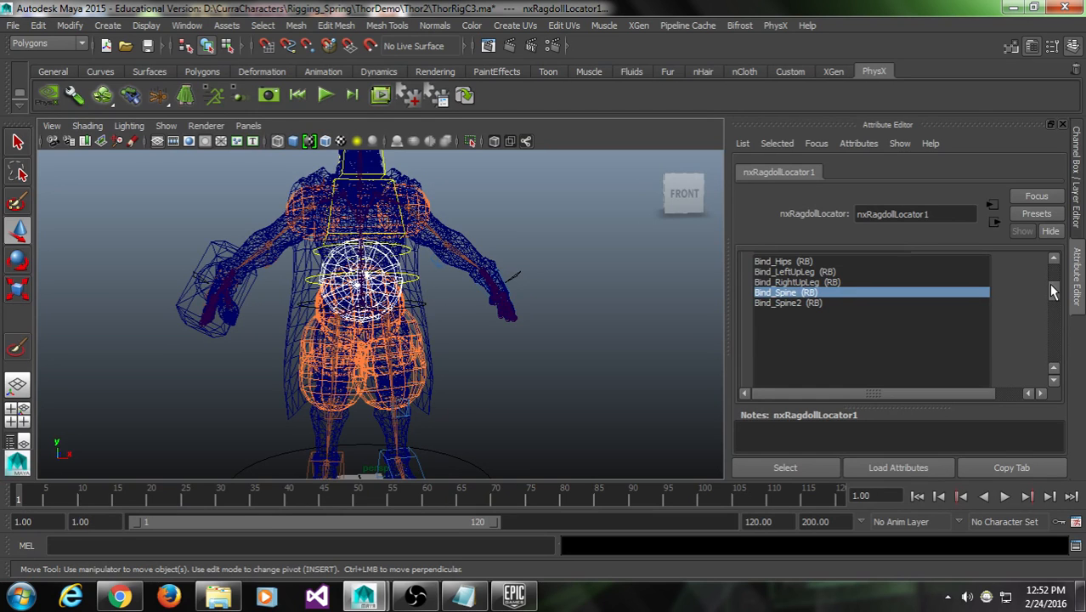
left_click_drag(1054, 292, 1057, 291)
left_click(894, 303)
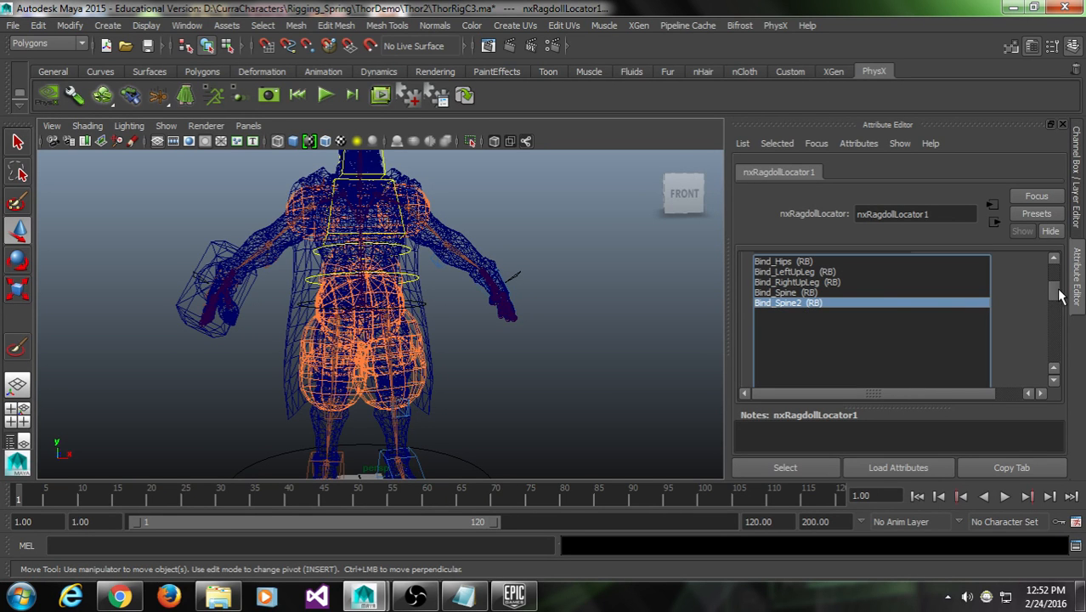
left_click(914, 263)
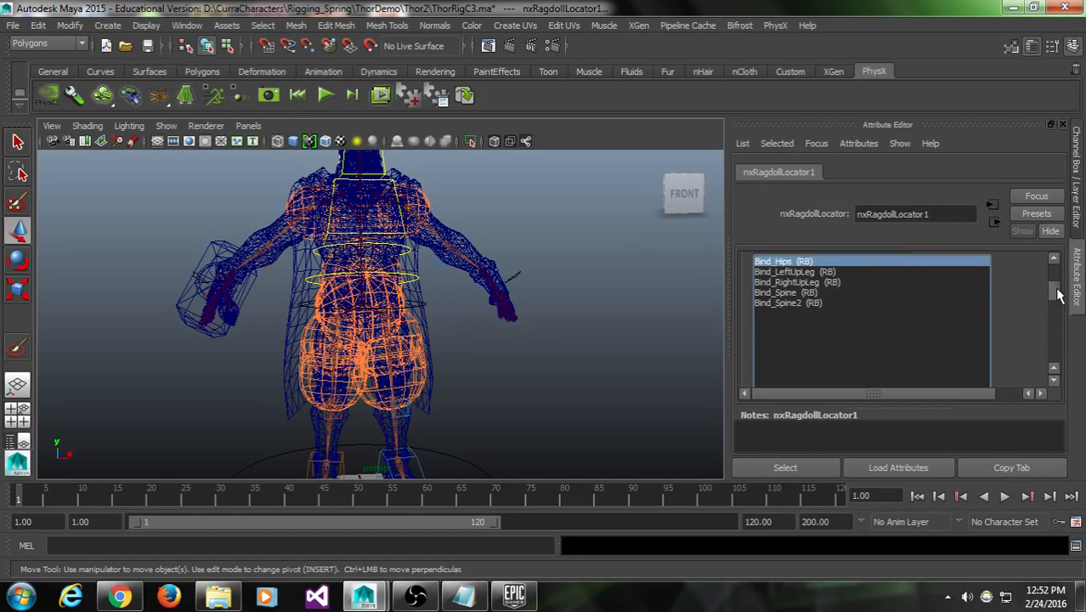
mouse_move(1057, 293)
left_mouse_down()
mouse_move(1058, 305)
mouse_move(1058, 293)
left_mouse_up()
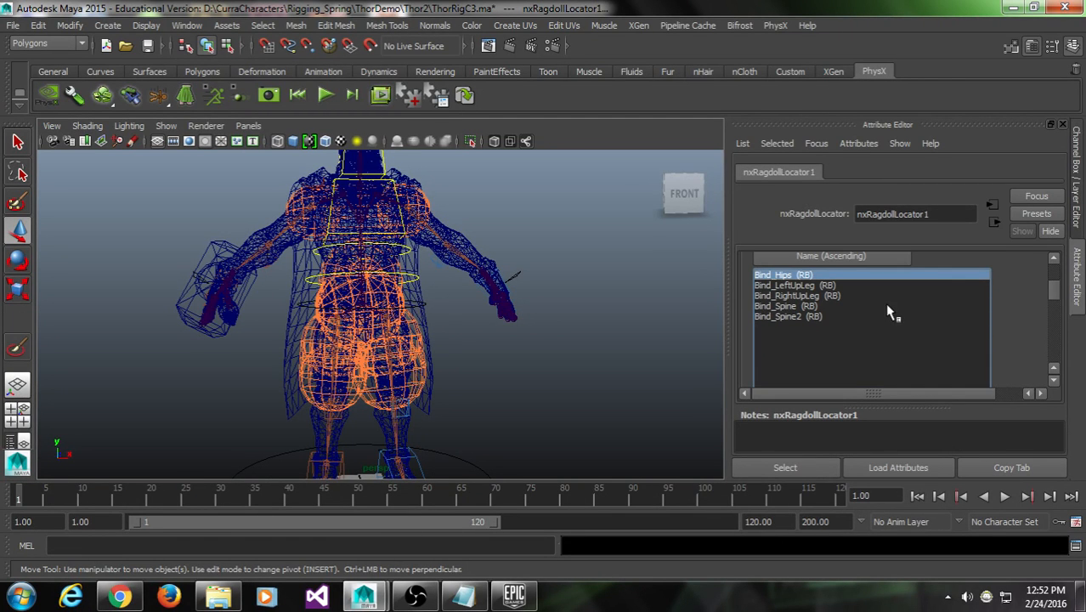
scroll(996, 304, "down", 2)
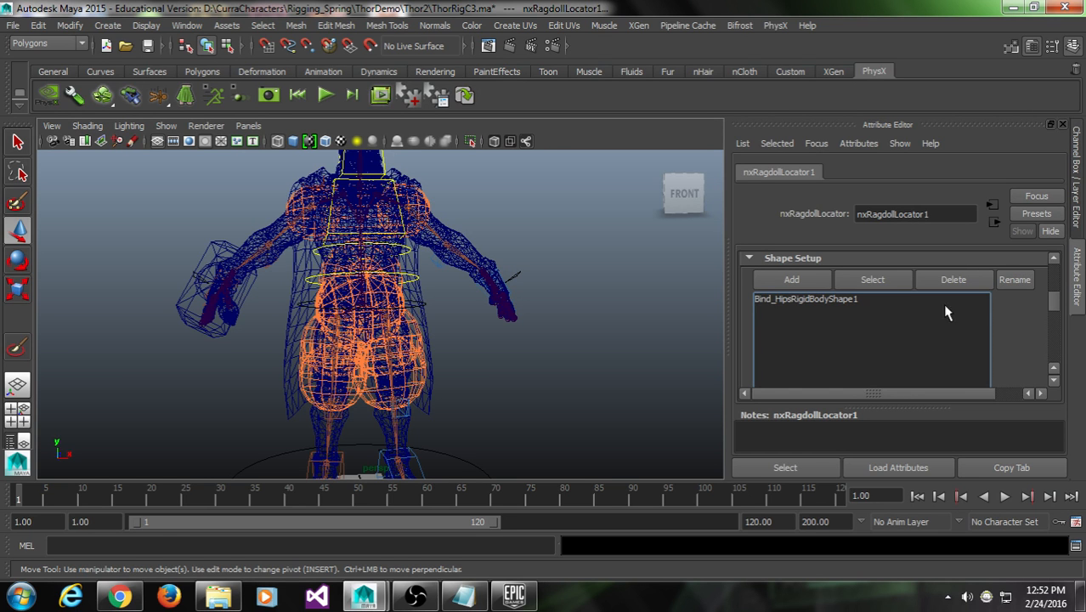
left_click(909, 299)
scroll(1017, 315, "down", 2)
left_click(893, 315)
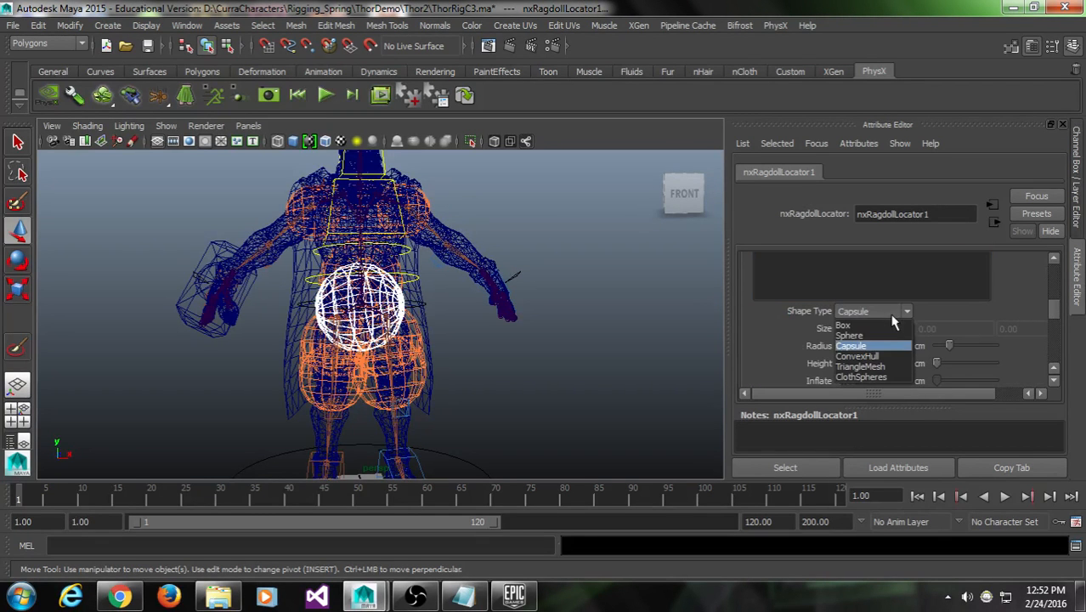
left_click(883, 336)
Try to resize the hips sphere with the Scale tool and undo the scaling
left_click_drag(510, 272, 350, 223, "alt")
key("e")
key("r")
mouse_move(222, 172)
left_mouse_down()
mouse_move(195, 181)
mouse_move(227, 176)
left_mouse_up()
key("ctrl+z")
key("ctrl+z")
middle_click_drag(346, 441, 329, 355, "alt")
key("ctrl+z")
scroll(401, 318, "up", 6)
left_click_drag(331, 354, 454, 323, "alt")
scroll(268, 370, "down", 5)
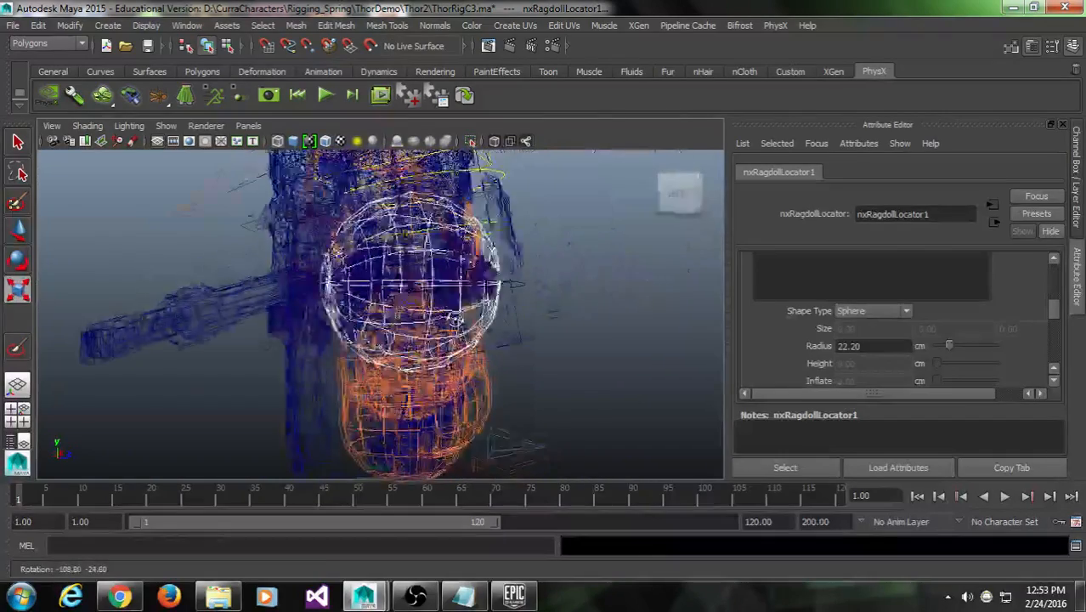
scroll(453, 324, "down", 5)
middle_click_drag(458, 290, 452, 326, "alt")
middle_click_drag(393, 249, 378, 272, "alt")
left_click(327, 204)
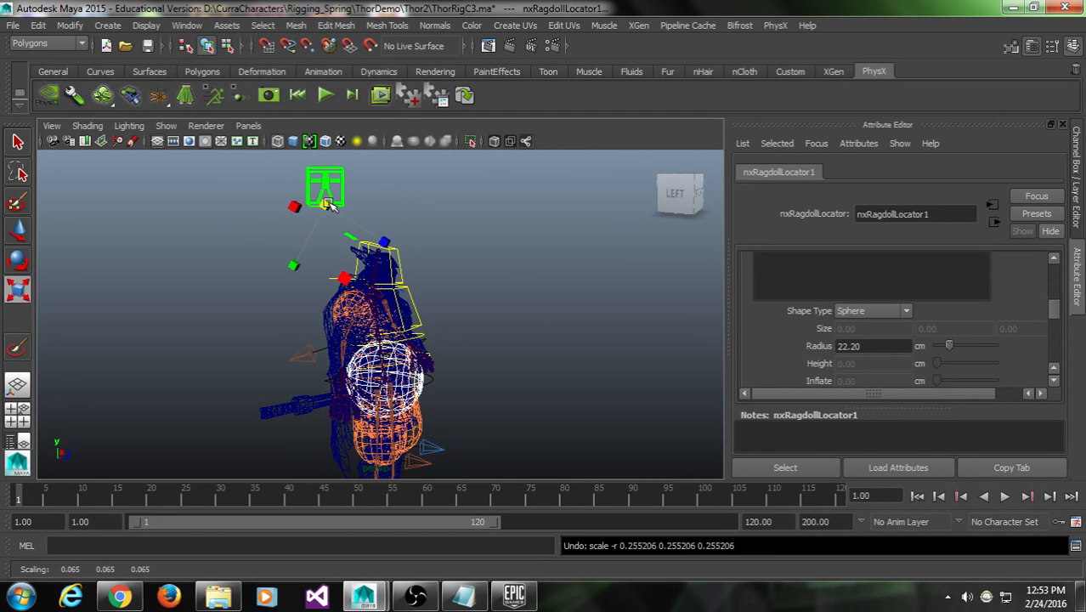
Reduce the hips sphere's radius to 15.07 cm and check its fit on the pelvis
left_click_drag(949, 346, 943, 345)
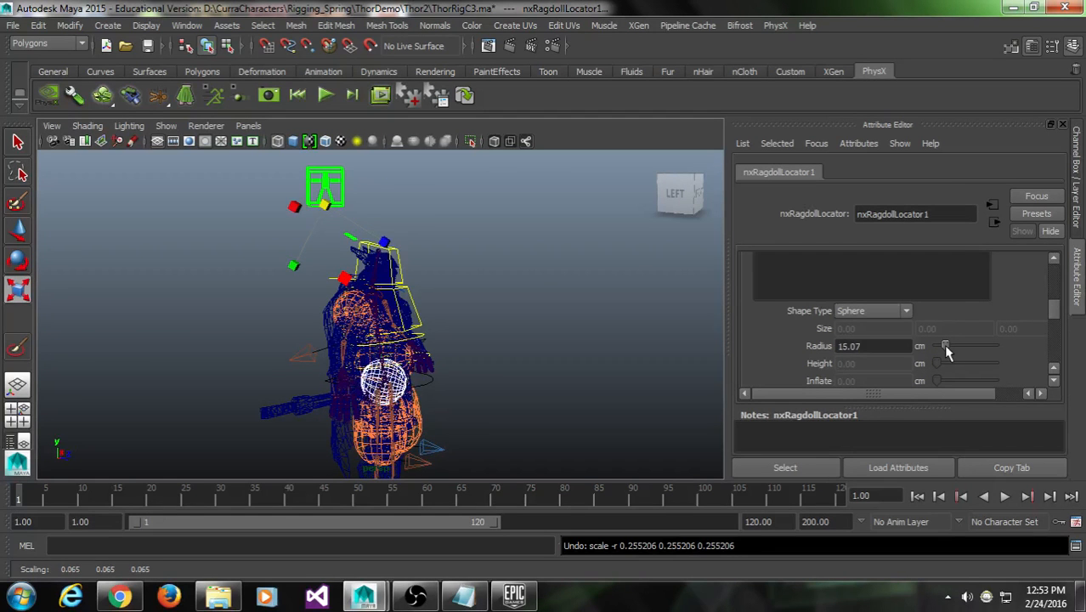
scroll(480, 376, "up", 5)
left_click_drag(272, 335, 233, 338, "alt")
scroll(272, 352, "up", 3)
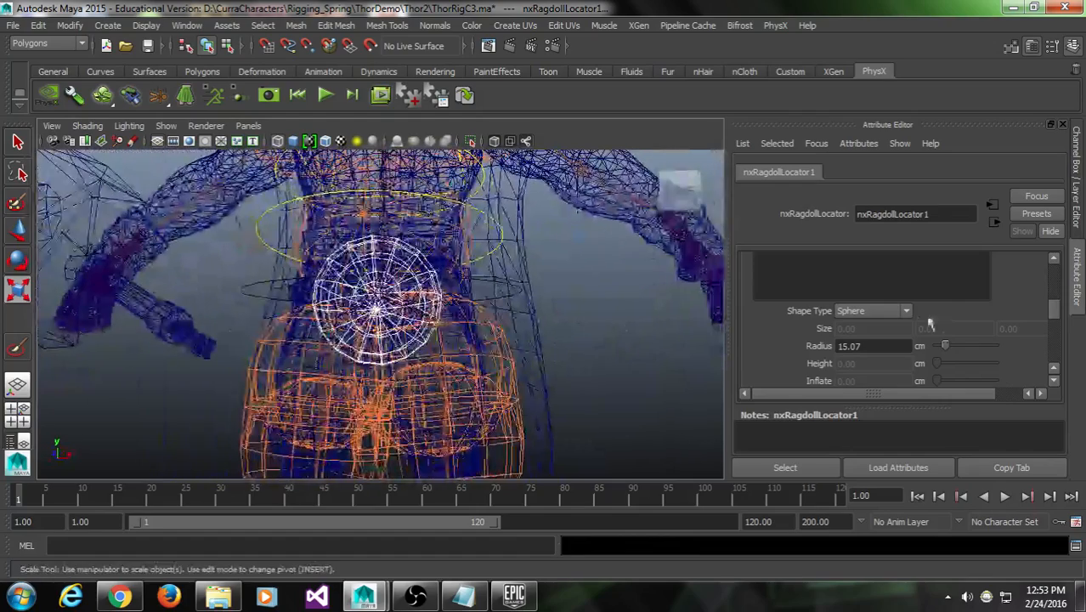
Set the hips shape type back to Capsule, with a radius of 10.96 cm and a height of 26.03 cm
left_click(905, 311)
left_click(858, 346)
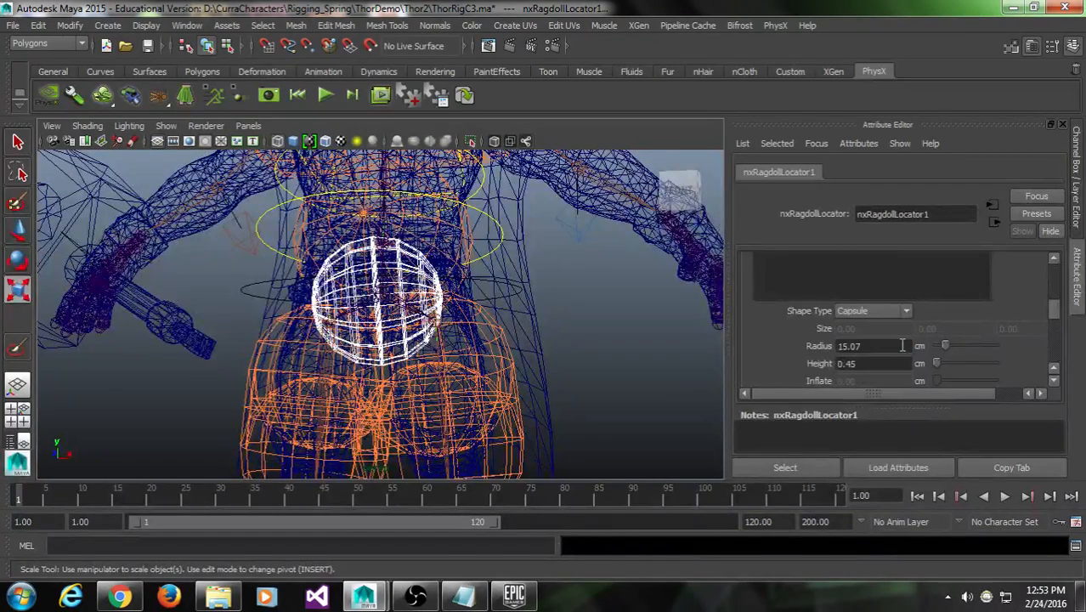
left_click_drag(472, 322, 465, 312, "alt")
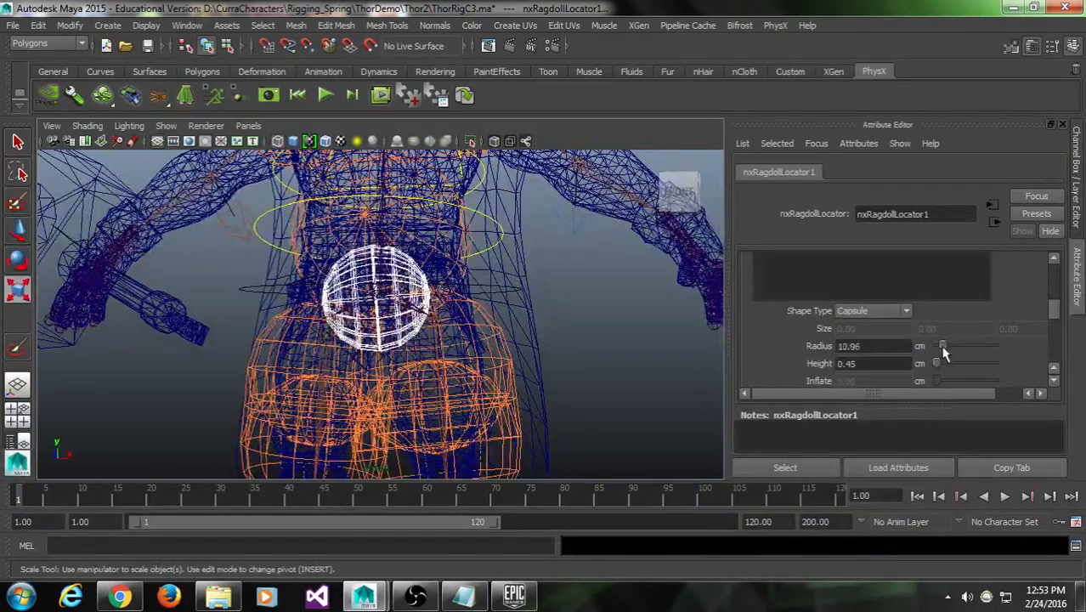
left_click_drag(935, 363, 946, 354)
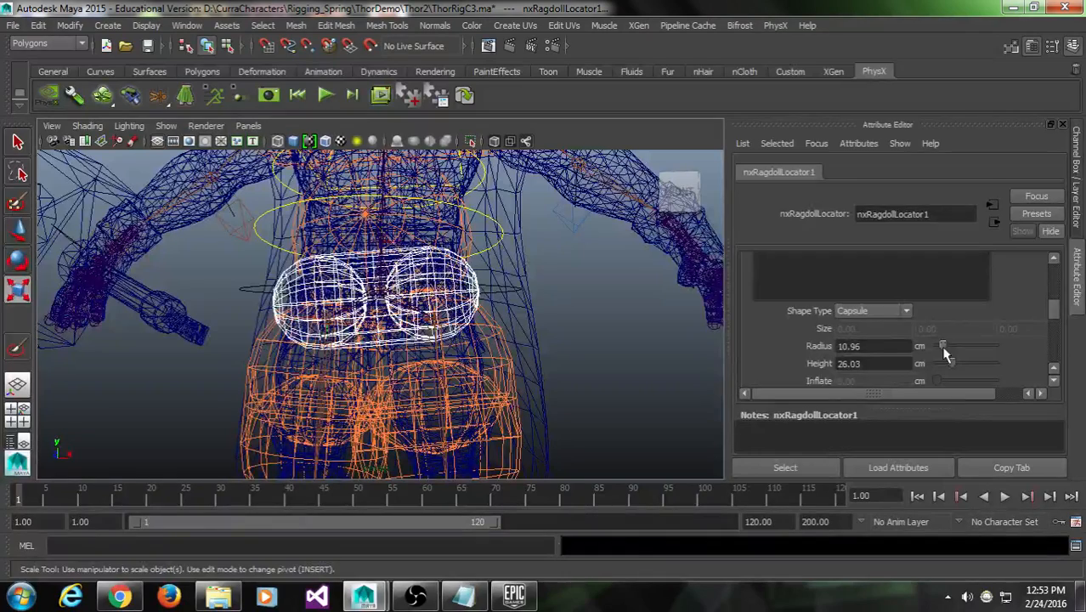
Rotate the hips capsule so it lies level across the pelvis in the front view
key("e")
scroll(362, 205, "down", 5)
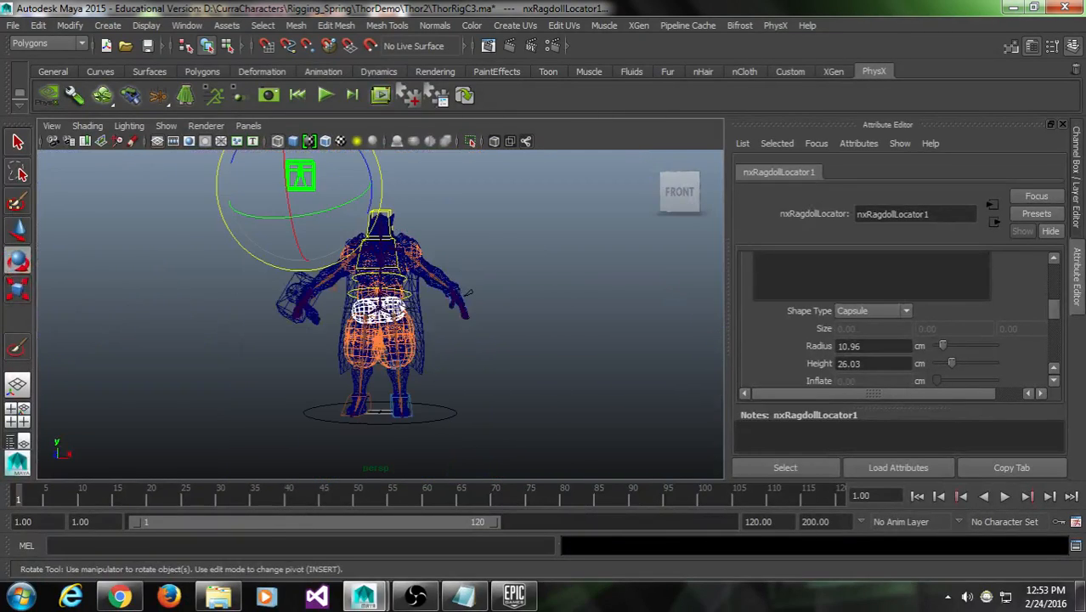
left_click_drag(366, 175, 371, 179)
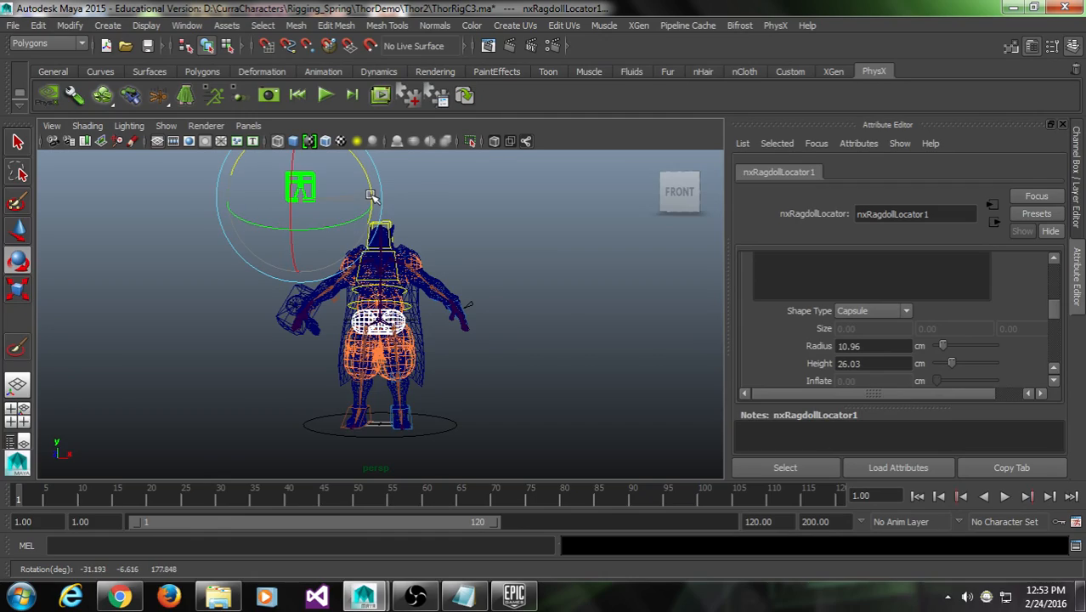
Increase the hips capsule's radius to 16.44 cm so it surrounds the pelvis
scroll(424, 355, "up", 6)
left_click_drag(451, 291, 712, 357, "alt")
left_click_drag(943, 345, 943, 343)
left_click_drag(517, 391, 425, 395, "alt")
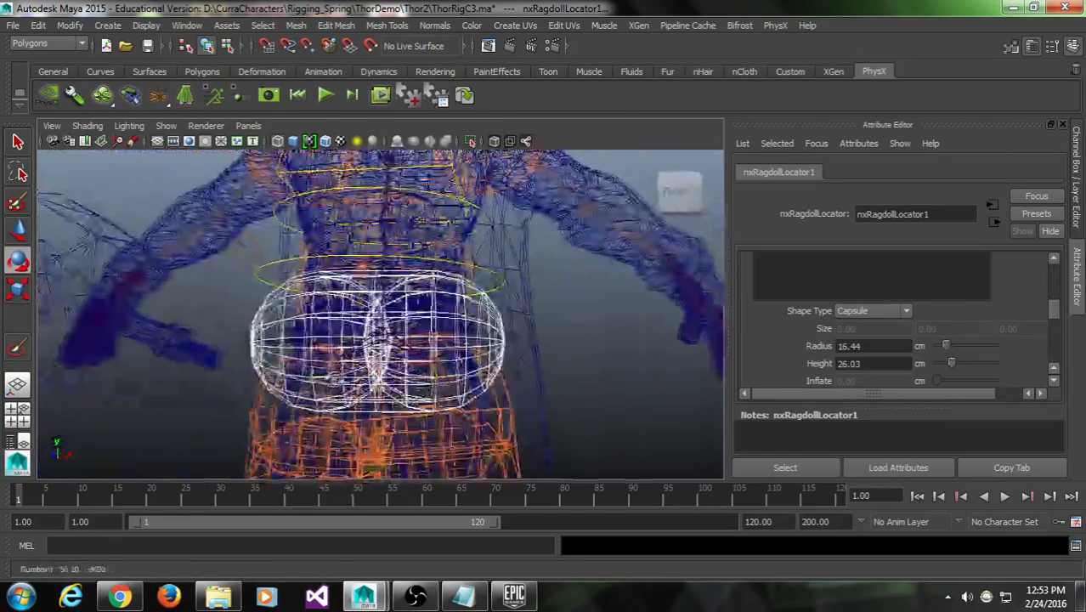
Turn the hips capsule about the vertical axis to square it with the body as seen from above
scroll(355, 386, "down", 6)
left_click_drag(357, 388, 367, 492, "alt")
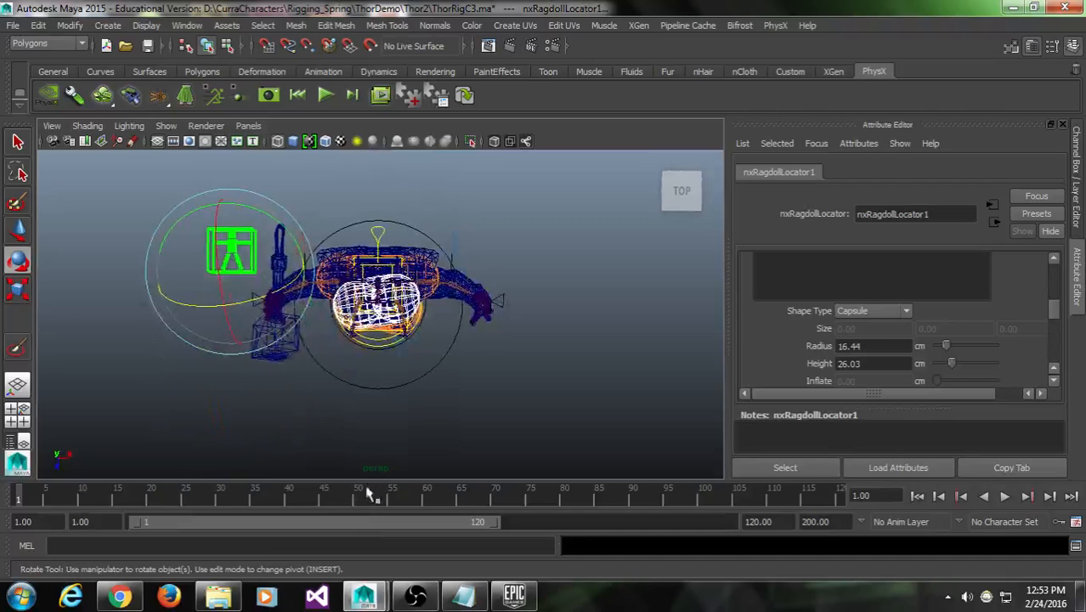
left_click_drag(288, 225, 280, 223)
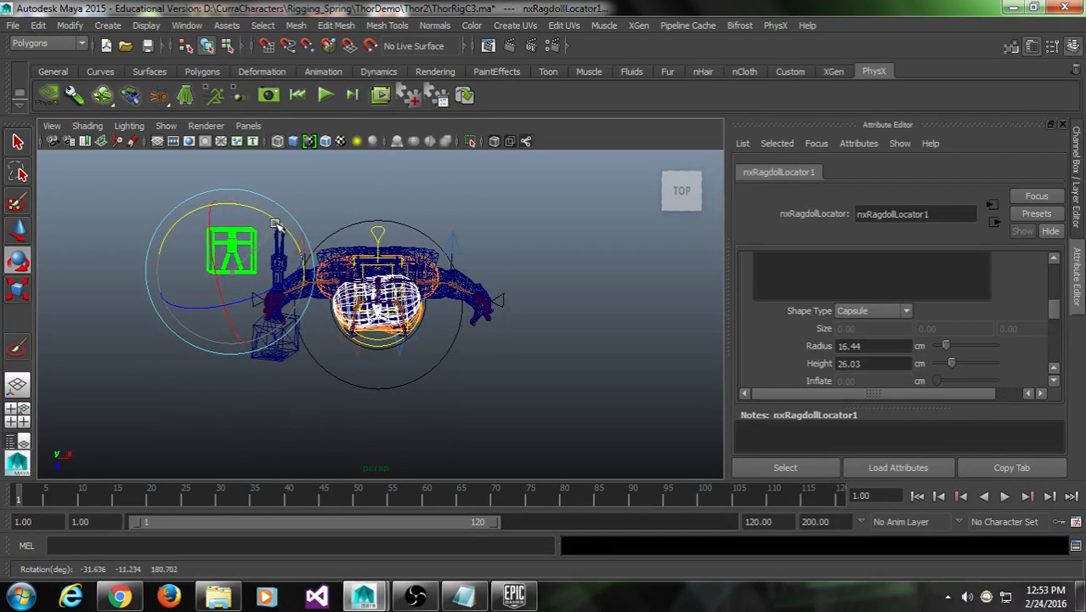
left_click_drag(259, 223, 645, 272, "alt")
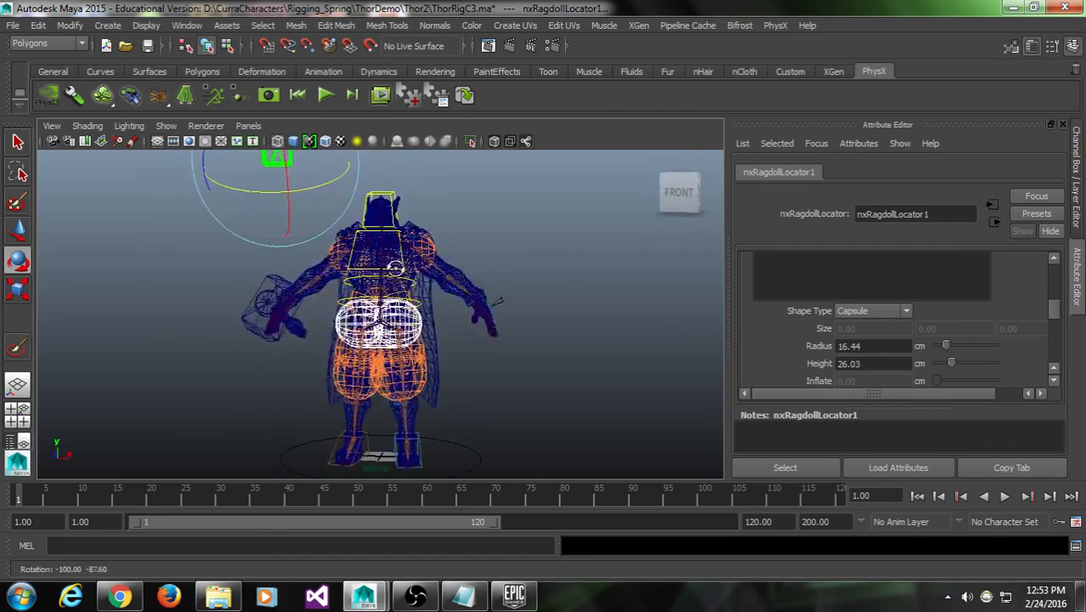
Shorten the hips capsule's height to 6.85 cm to match the width of the pelvis
scroll(395, 267, "up", 5)
middle_click_drag(403, 340, 407, 267, "alt")
left_click_drag(406, 276, 417, 315, "alt")
scroll(392, 341, "up", 4)
middle_click_drag(417, 315, 389, 355, "alt")
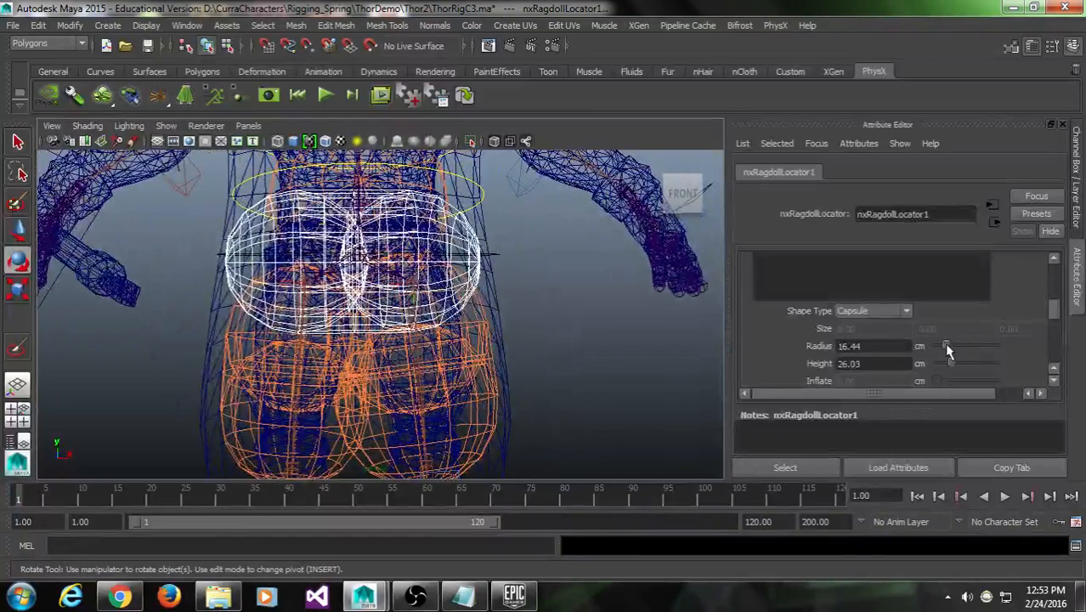
left_click_drag(953, 364, 940, 364)
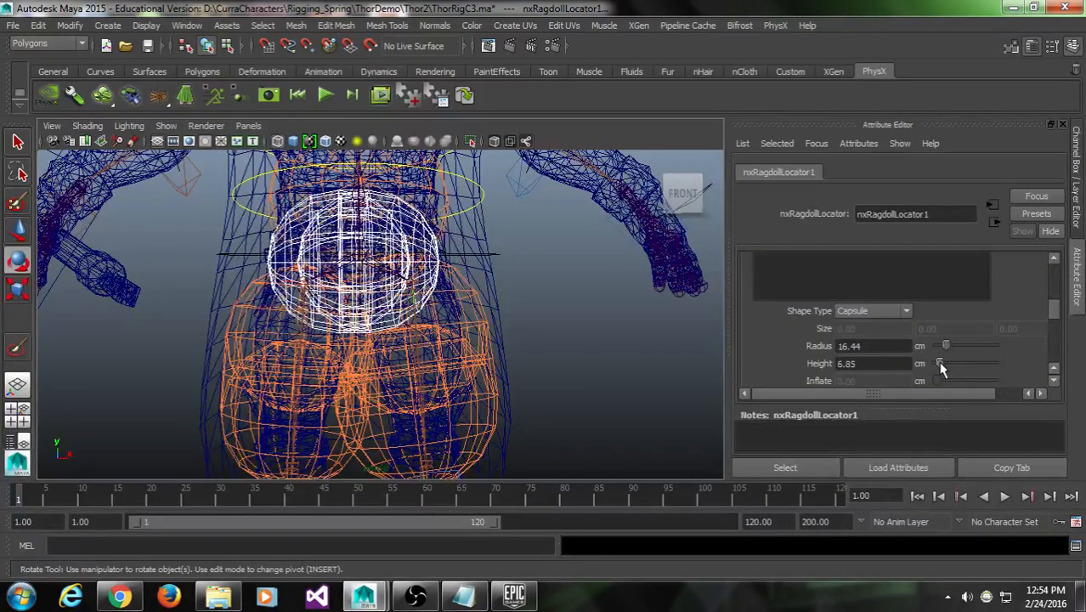
Change the shape type of the Bind_Spine bone's collision shape to Capsule
mouse_move(680, 365)
left_mouse_down("alt")
mouse_move(484, 376)
mouse_move(584, 359)
mouse_move(663, 365)
left_mouse_up("alt")
mouse_move(1054, 320)
left_mouse_down()
mouse_move(1055, 283)
mouse_move(1045, 315)
left_mouse_up()
left_click(859, 321)
left_click(811, 309)
scroll(1028, 336, "down", 3)
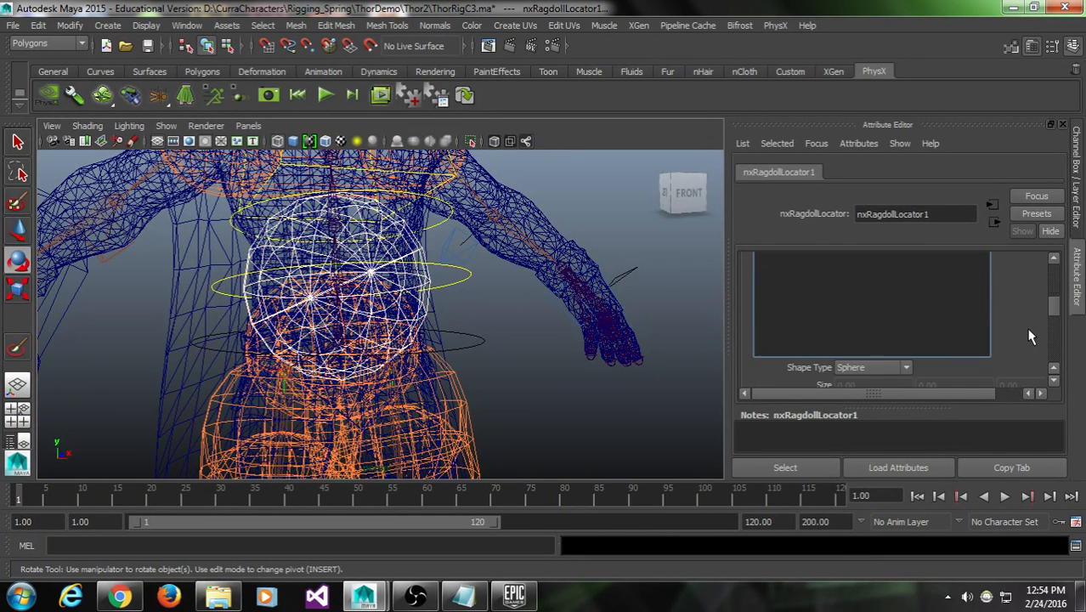
scroll(984, 329, "up", 3)
left_click(906, 321)
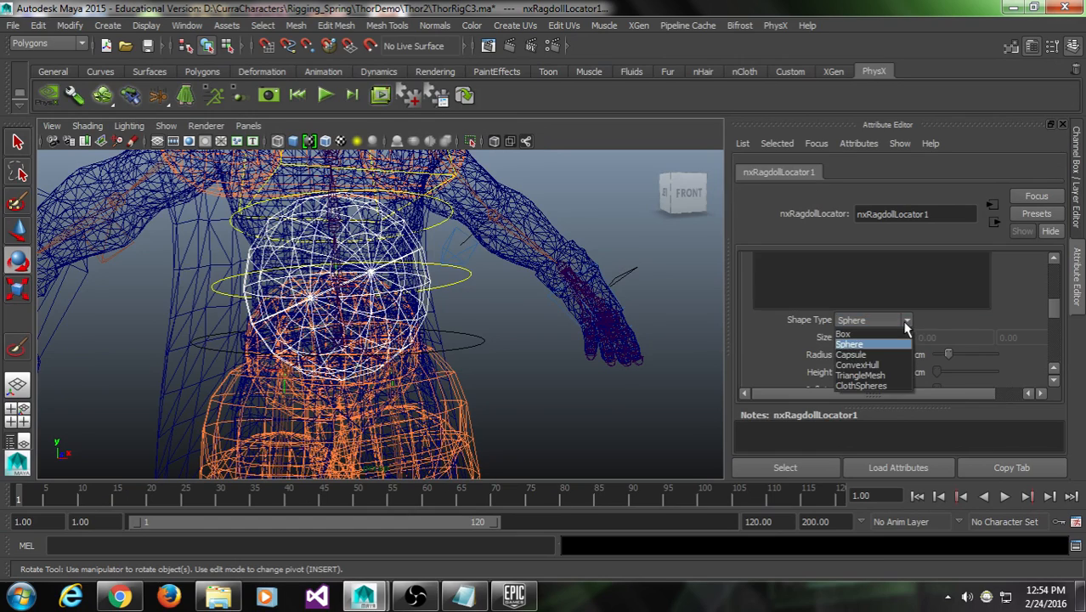
left_click(852, 355)
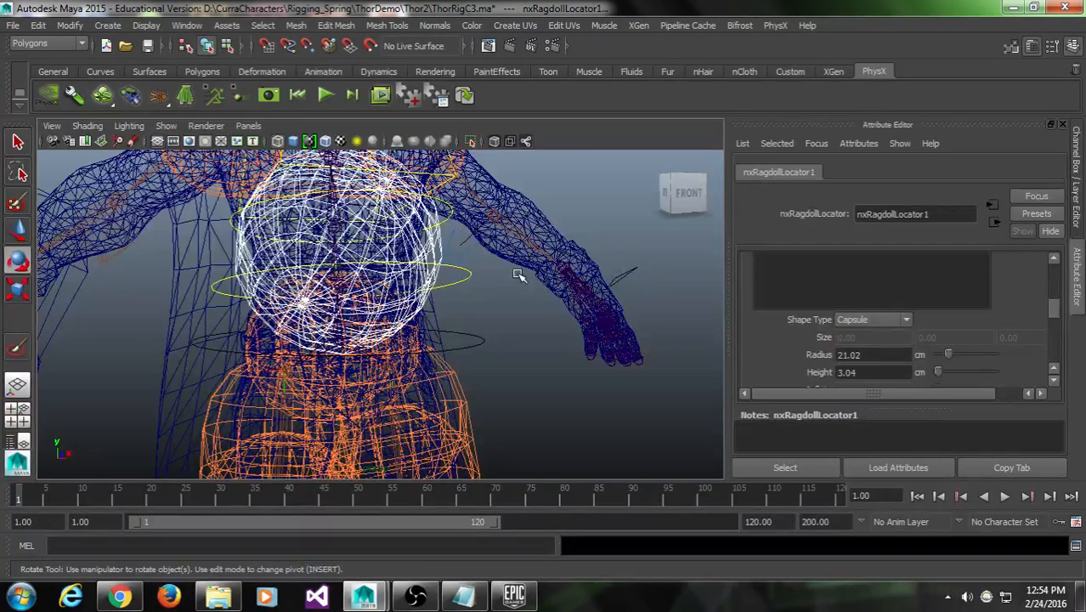
Set the spine capsule's radius to 13.70 cm and its height to 31.51 cm
scroll(513, 284, "down", 3)
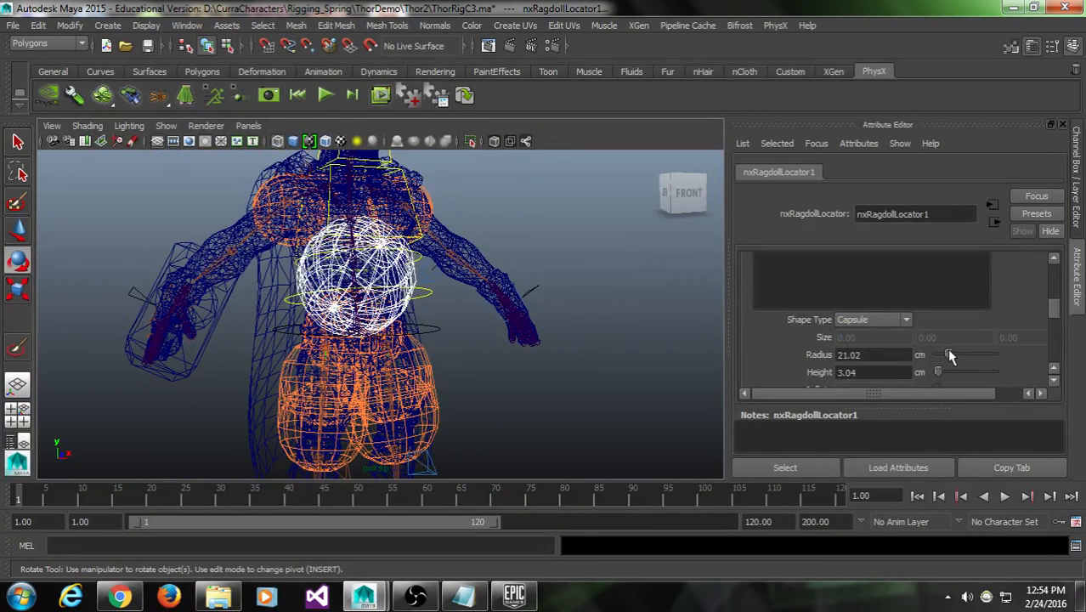
mouse_move(950, 357)
left_mouse_down()
mouse_move(943, 375)
mouse_move(963, 369)
mouse_move(946, 357)
left_mouse_up()
left_click_drag(400, 340, 357, 357, "alt")
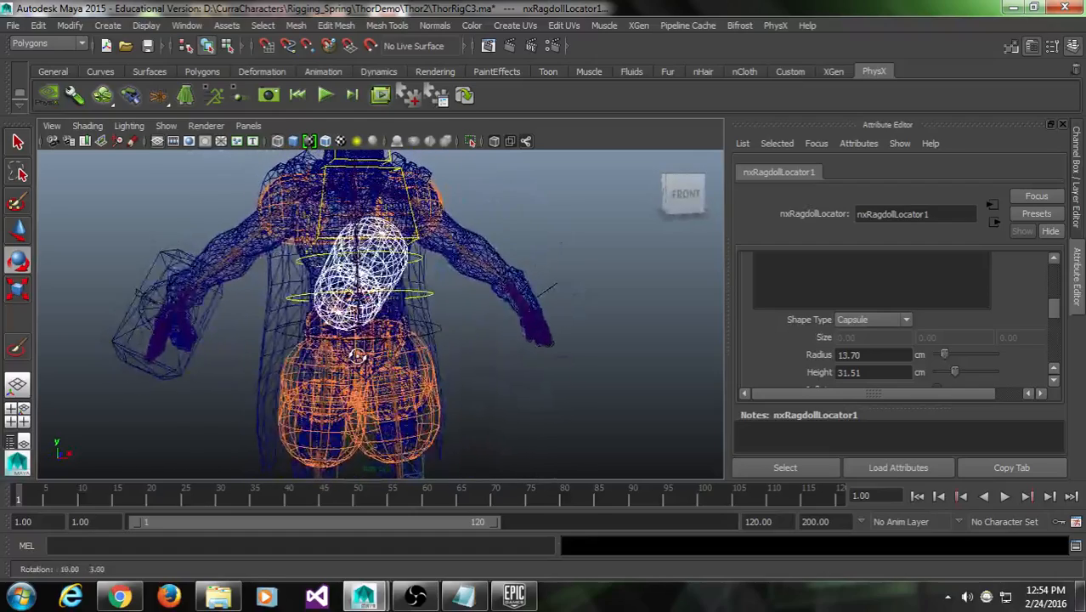
Try to rotate the spine capsule freely and undo the rotation
scroll(450, 255, "down", 5)
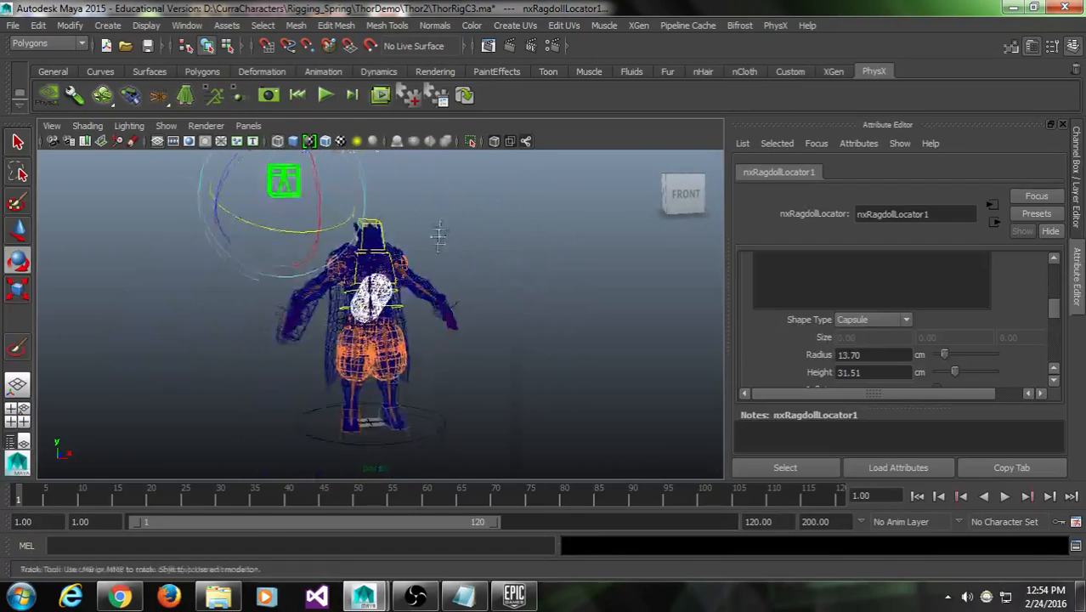
left_click_drag(315, 222, 224, 148)
left_click_drag(380, 224, 364, 293, "alt")
key("ctrl+z")
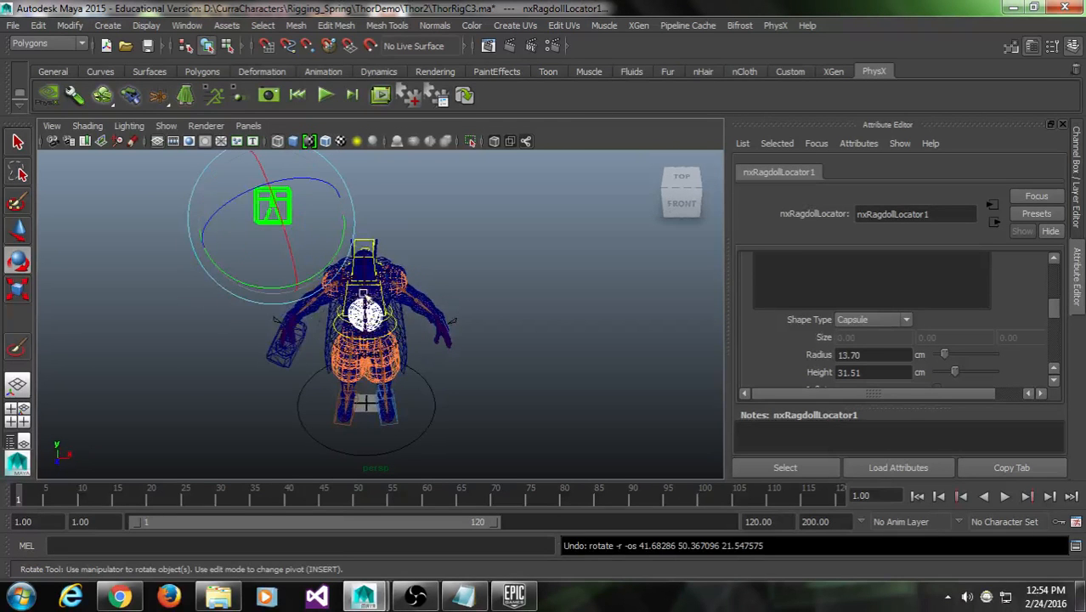
Rotate the spine capsule to lie horizontally across the waist, levelling its tilt in the front view
left_click_drag(281, 285, 204, 283)
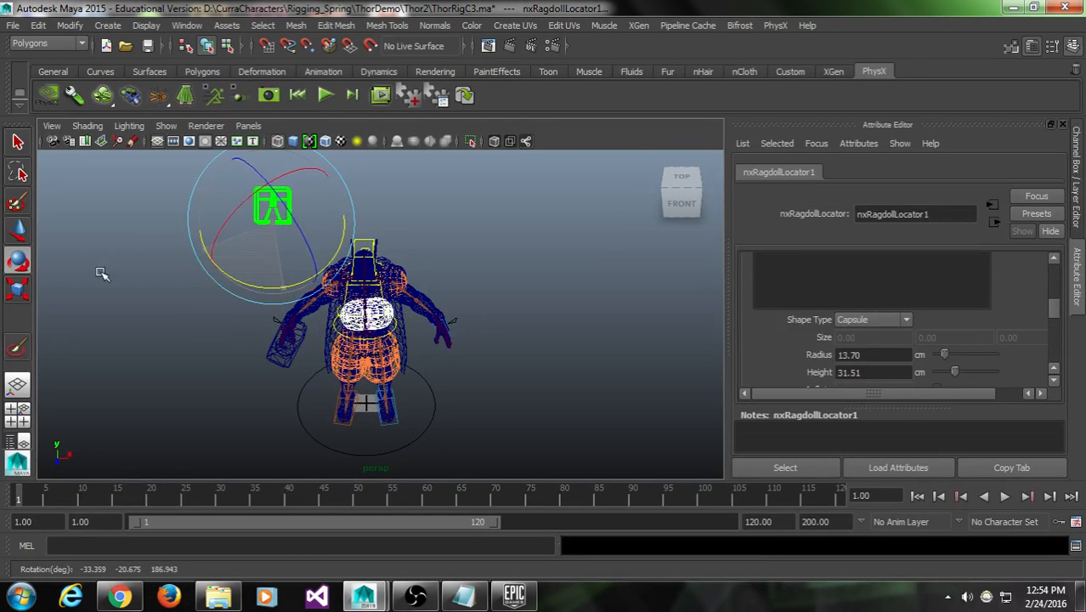
scroll(364, 274, "up", 2)
left_click_drag(367, 341, 359, 274, "alt")
middle_click_drag(358, 273, 359, 334, "alt")
left_click_drag(303, 247, 293, 257)
left_click_drag(321, 365, 320, 291)
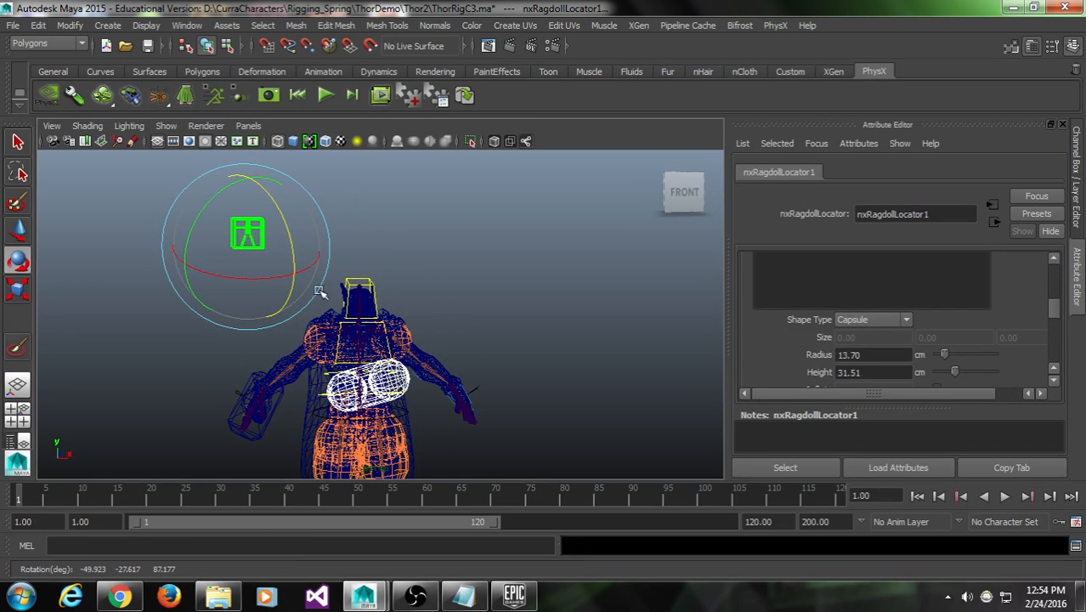
left_click_drag(289, 225, 302, 282)
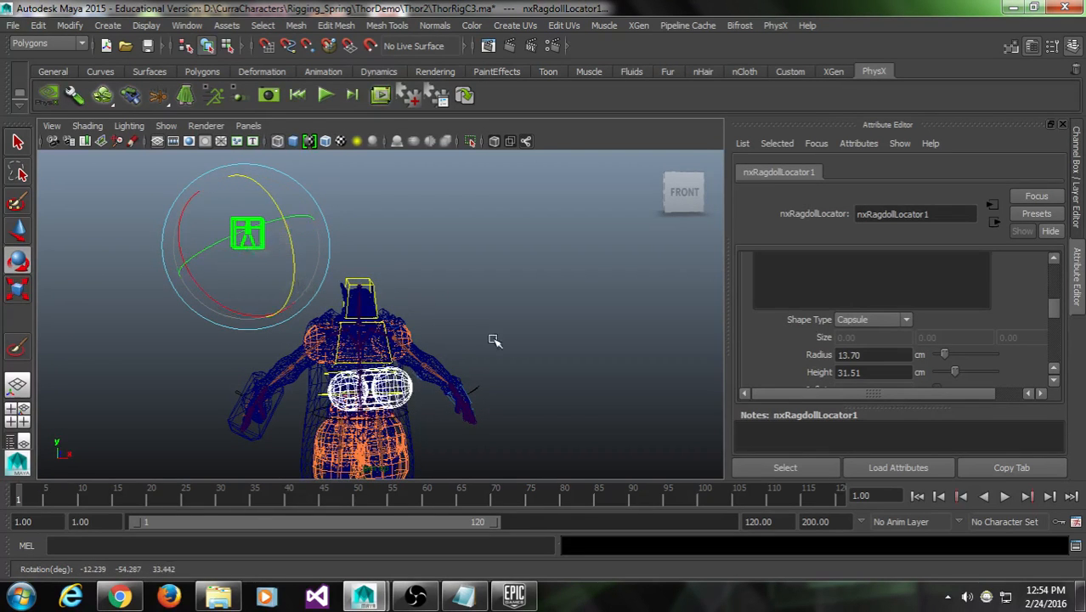
Rotate the spine capsule about its individual axes to correct its twist and its front-to-back tilt
left_click_drag(494, 340, 339, 274, "alt")
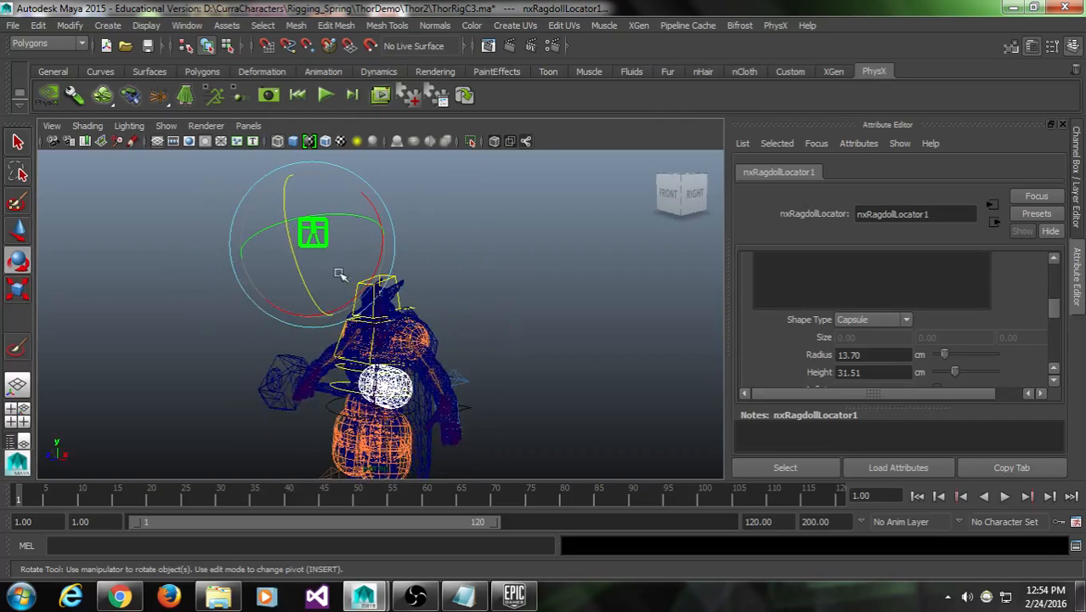
left_click_drag(312, 214, 372, 219)
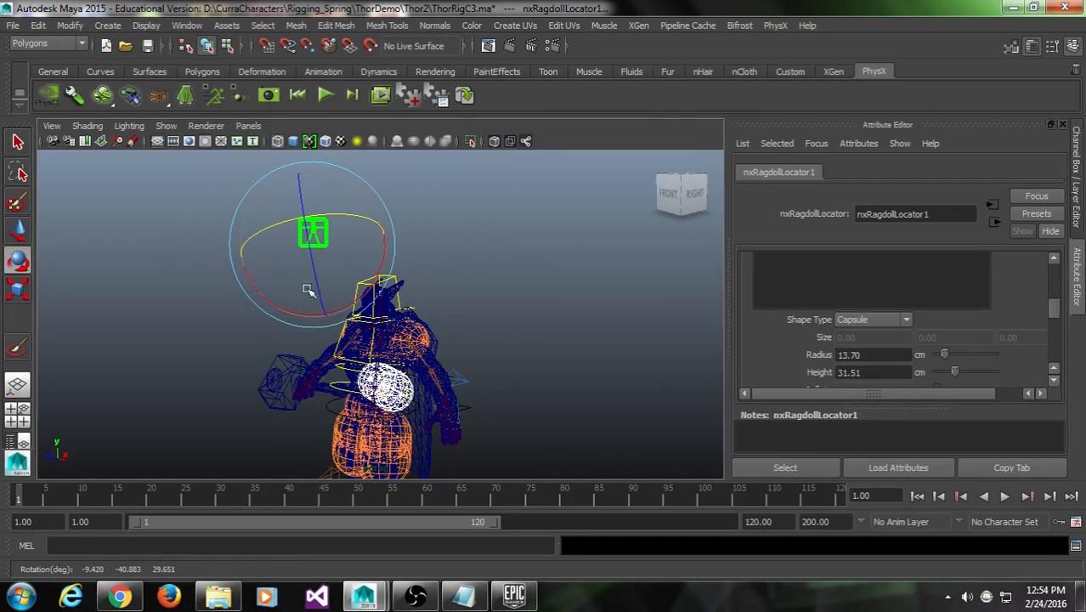
mouse_move(1053, 316)
left_mouse_down()
mouse_move(1052, 291)
mouse_move(1060, 316)
left_mouse_up()
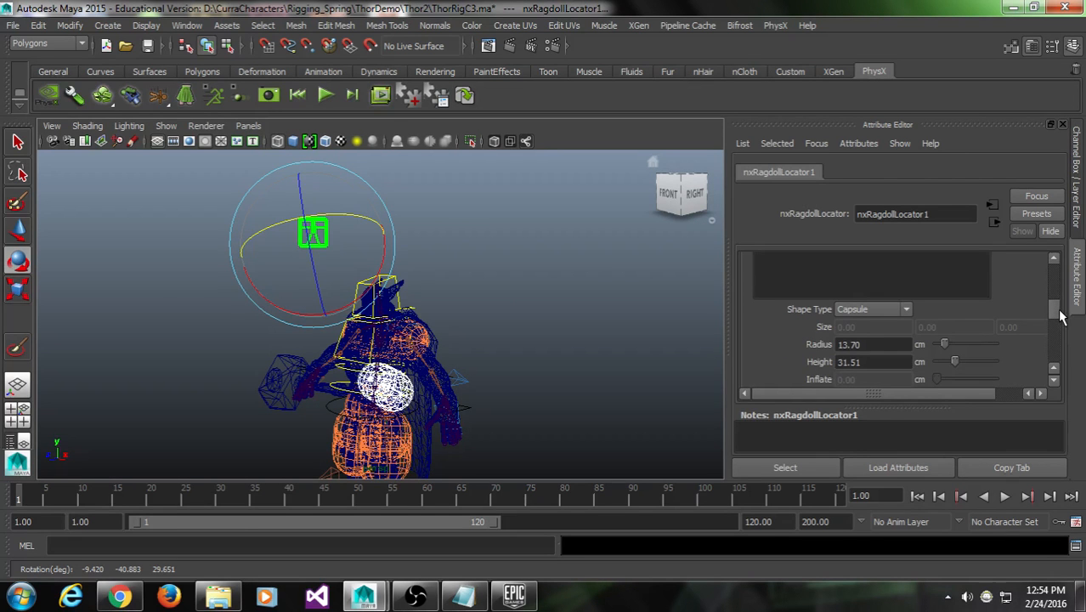
left_click_drag(251, 310, 280, 299, "alt")
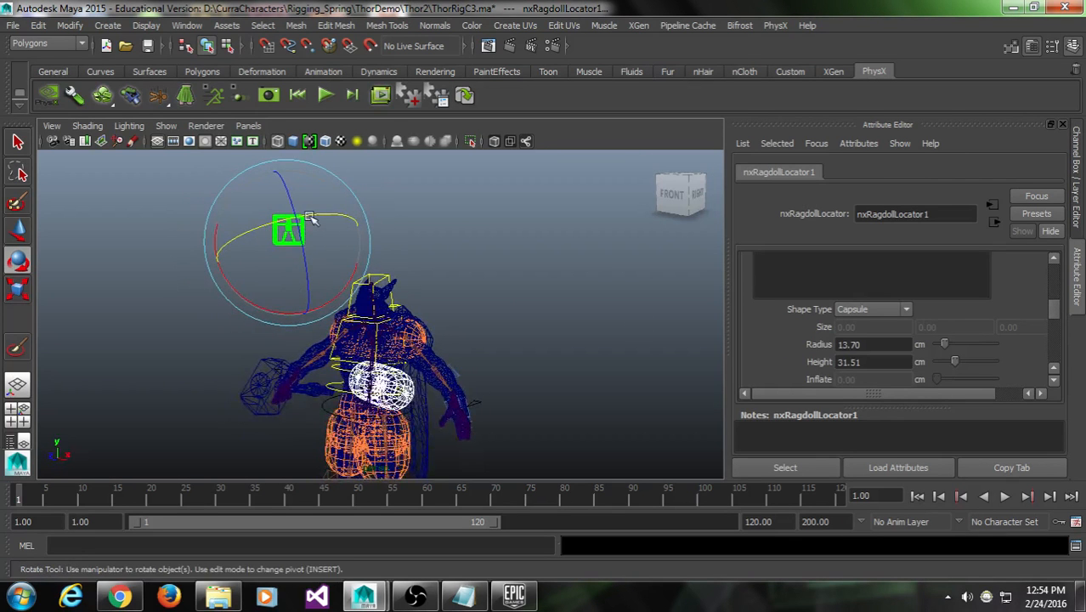
left_click_drag(311, 234, 435, 359)
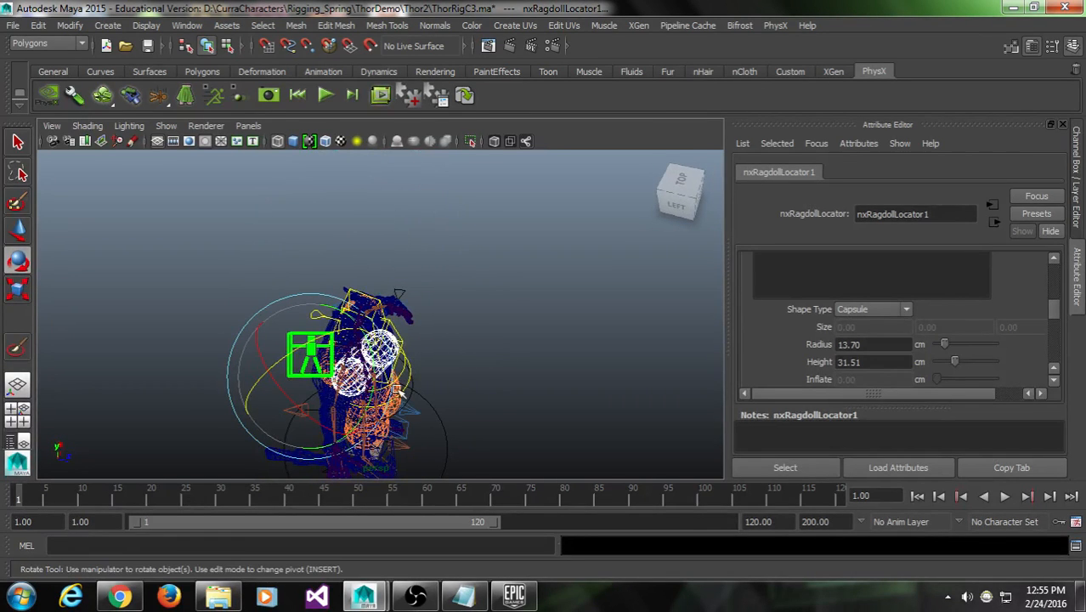
left_click_drag(397, 388, 401, 374)
Level the spine capsule across the waist in the front view and align it parallel to the shoulders in the top view
left_click_drag(460, 354, 367, 305, "alt")
left_click_drag(315, 192, 323, 215)
scroll(399, 301, "up", 4)
middle_click_drag(400, 319, 441, 277, "alt")
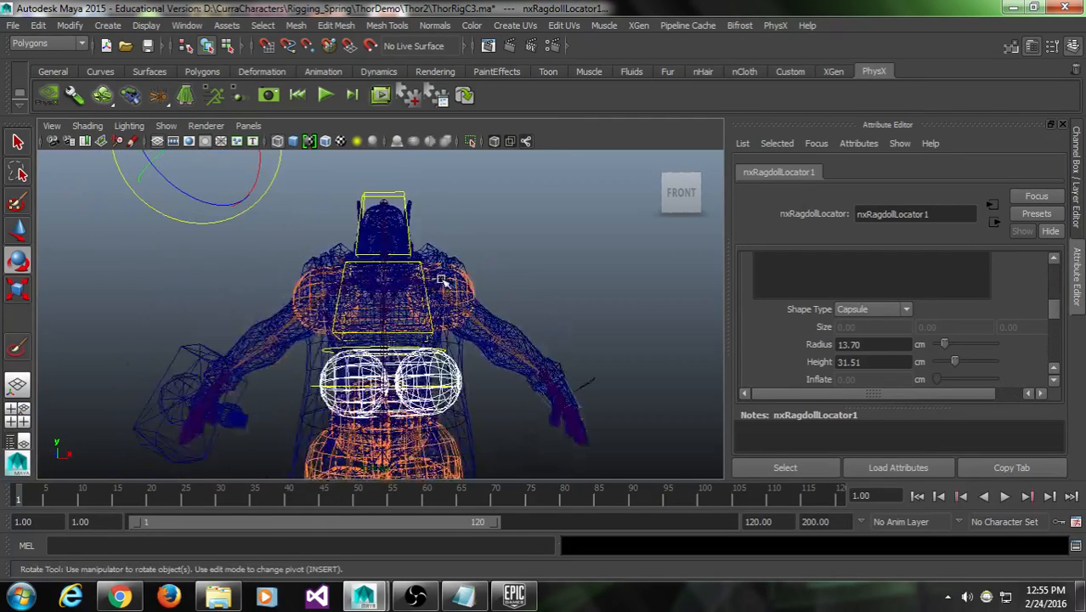
scroll(442, 279, "down", 2)
left_click_drag(302, 189, 304, 198)
left_click_drag(420, 232, 380, 356, "alt")
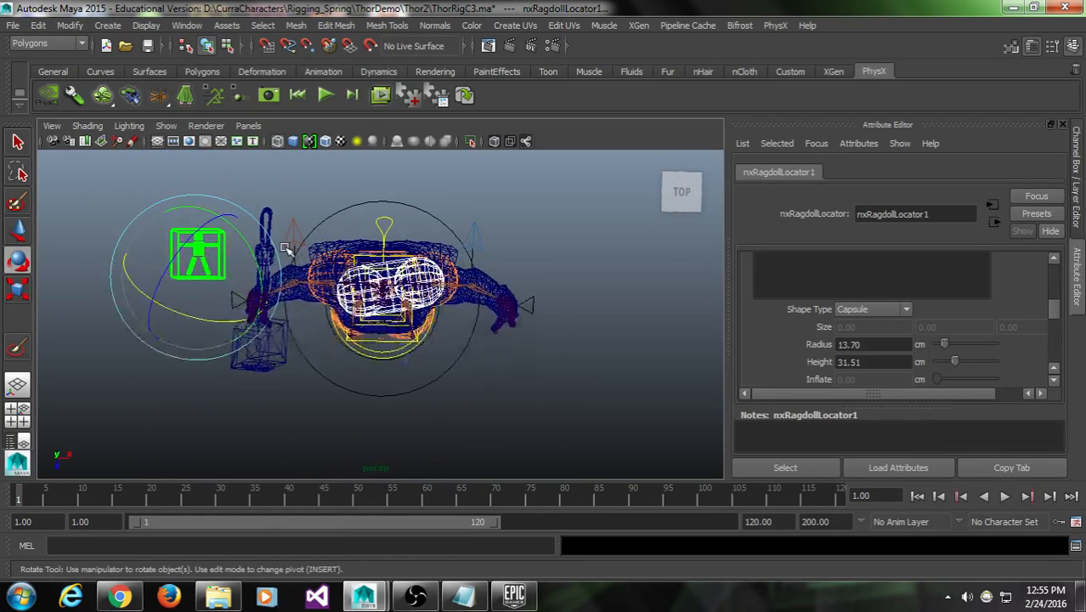
left_click_drag(272, 244, 273, 256)
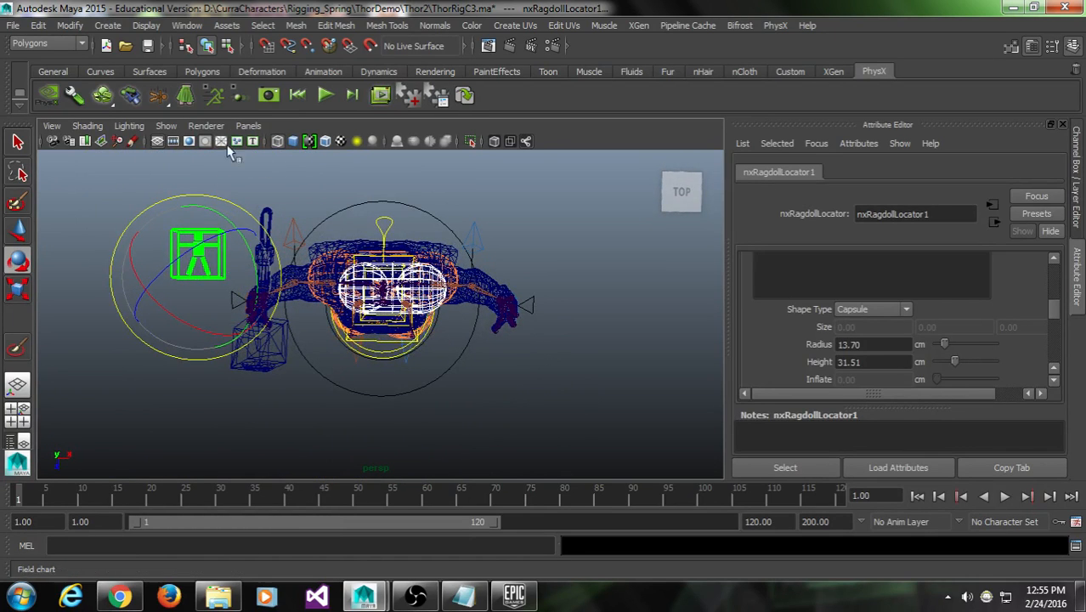
left_click(205, 126)
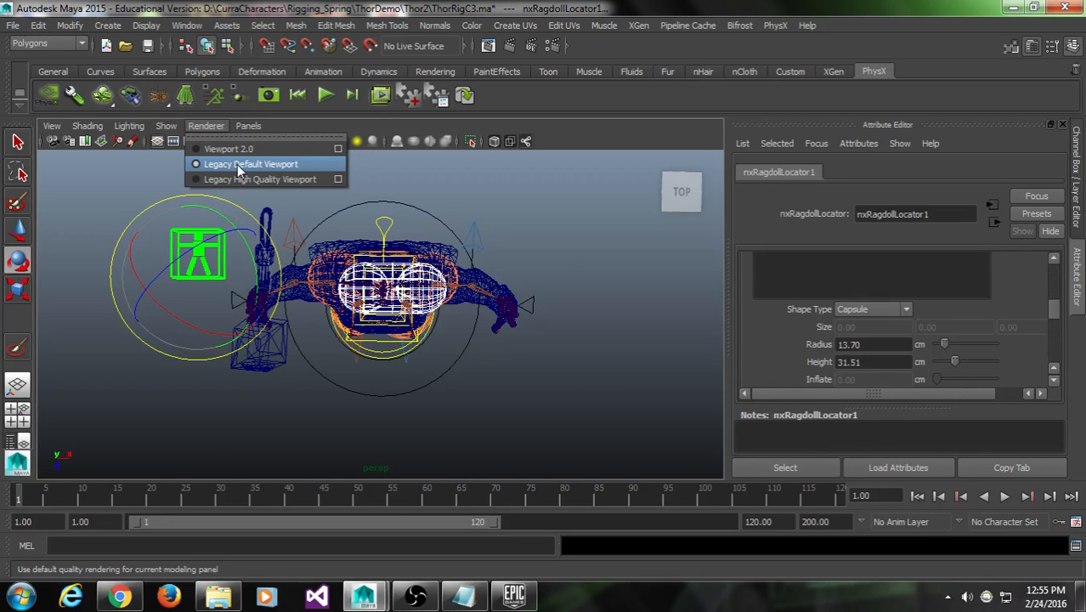
left_click(392, 6)
Move the spine capsule up about 10 cm so it covers the abdomen just below the chest
left_click_drag(335, 327, 193, 296, "alt")
scroll(209, 317, "up", 2)
middle_click_drag(204, 326, 216, 324, "alt")
key("w")
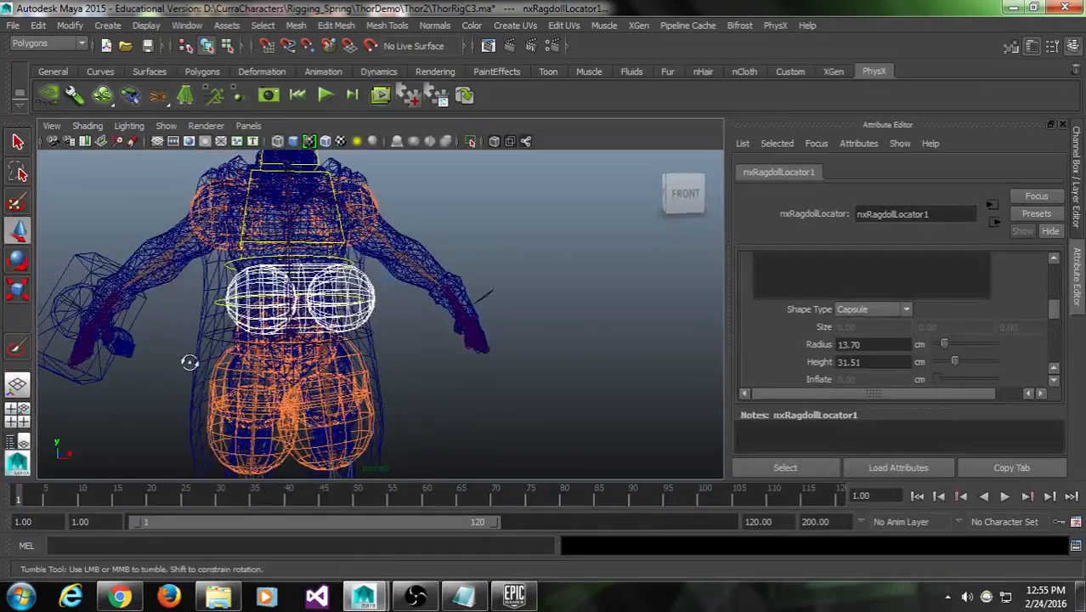
left_click_drag(189, 361, 236, 370, "alt")
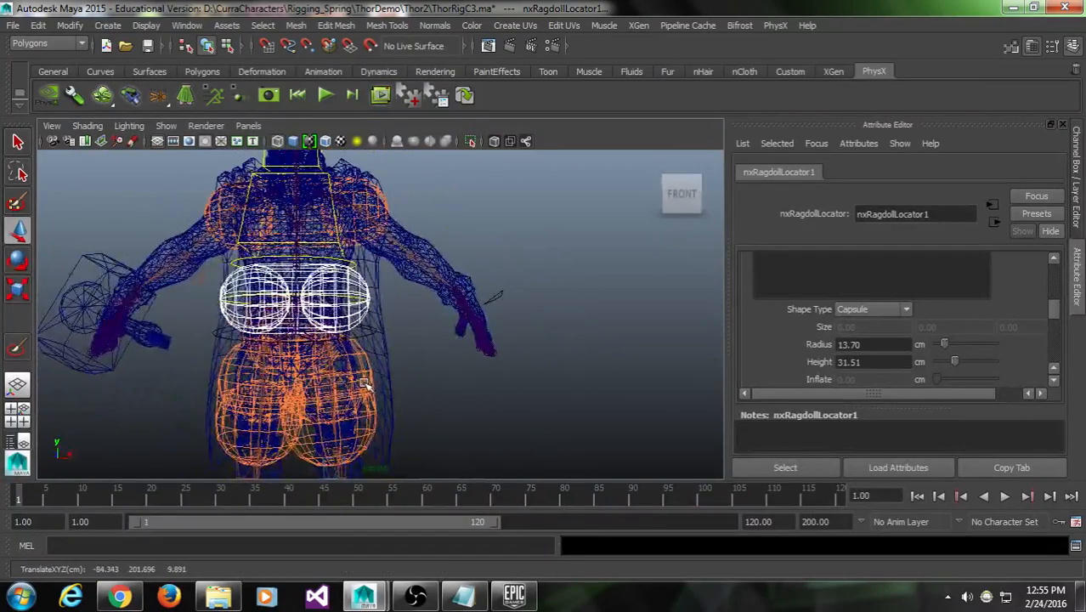
middle_click_drag(407, 298, 419, 308, "alt")
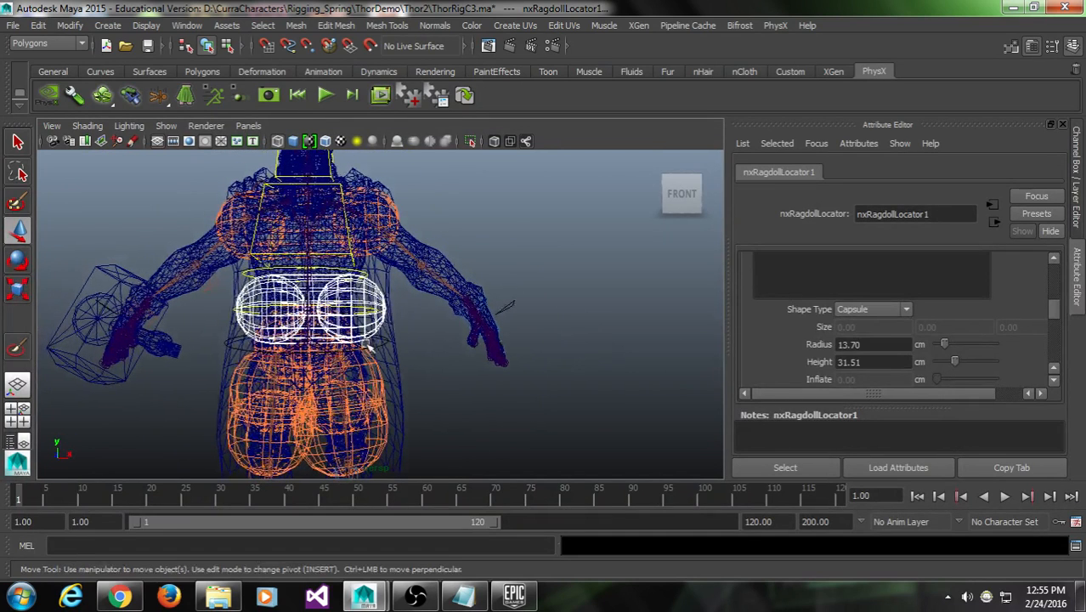
middle_click_drag(347, 387, 346, 377)
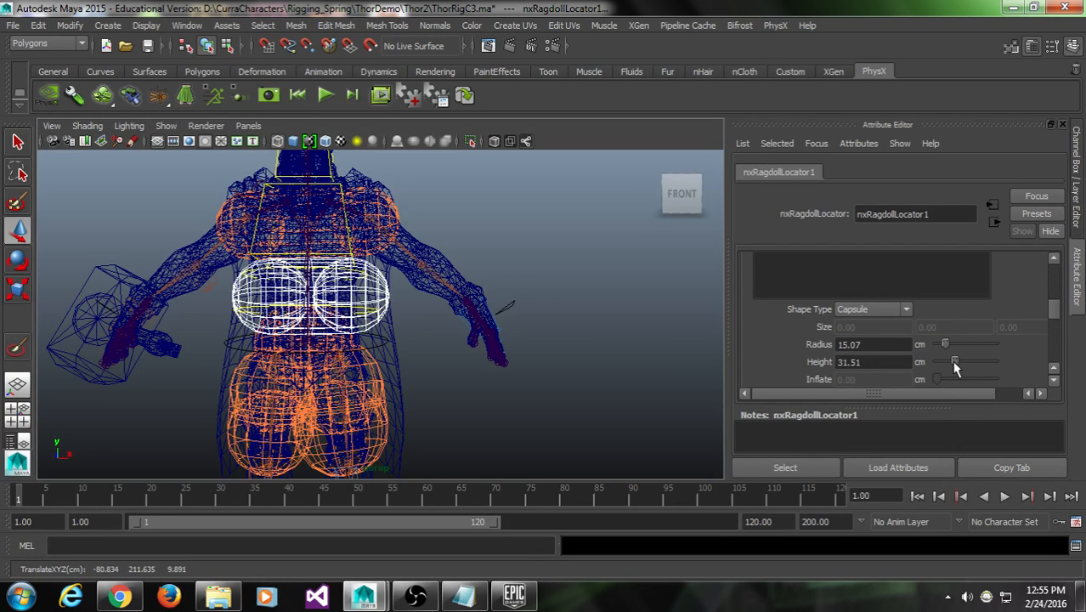
Set the spine capsule's radius to 15.07 cm and height to 10.96 cm, and centre it sideways on the waist
left_click_drag(955, 360, 953, 362)
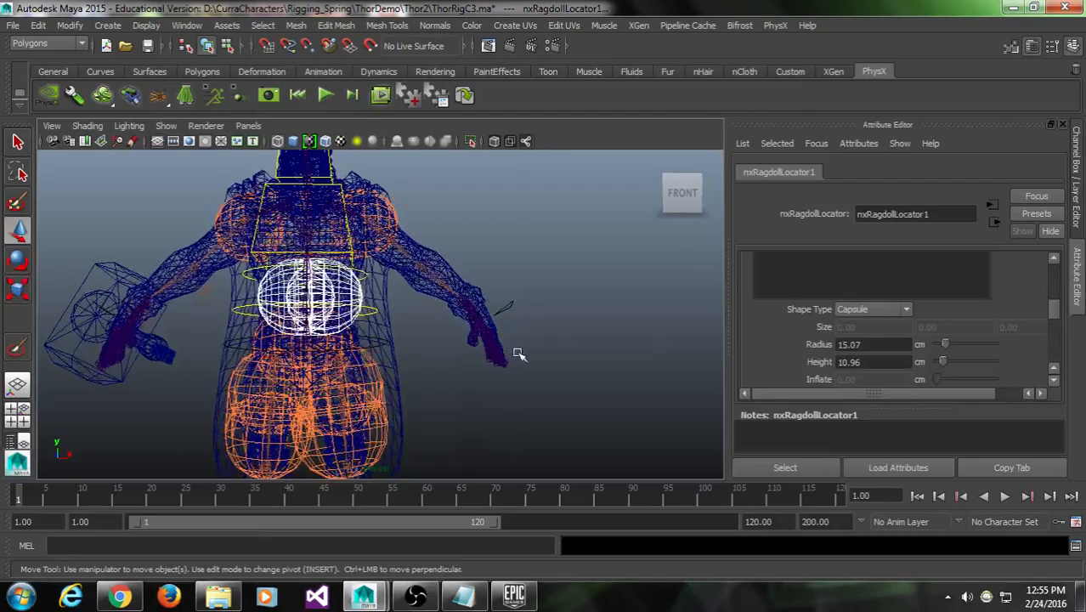
middle_click_drag(519, 353, 507, 354)
left_click_drag(498, 359, 297, 363, "alt")
middle_click_drag(446, 281, 453, 288, "alt")
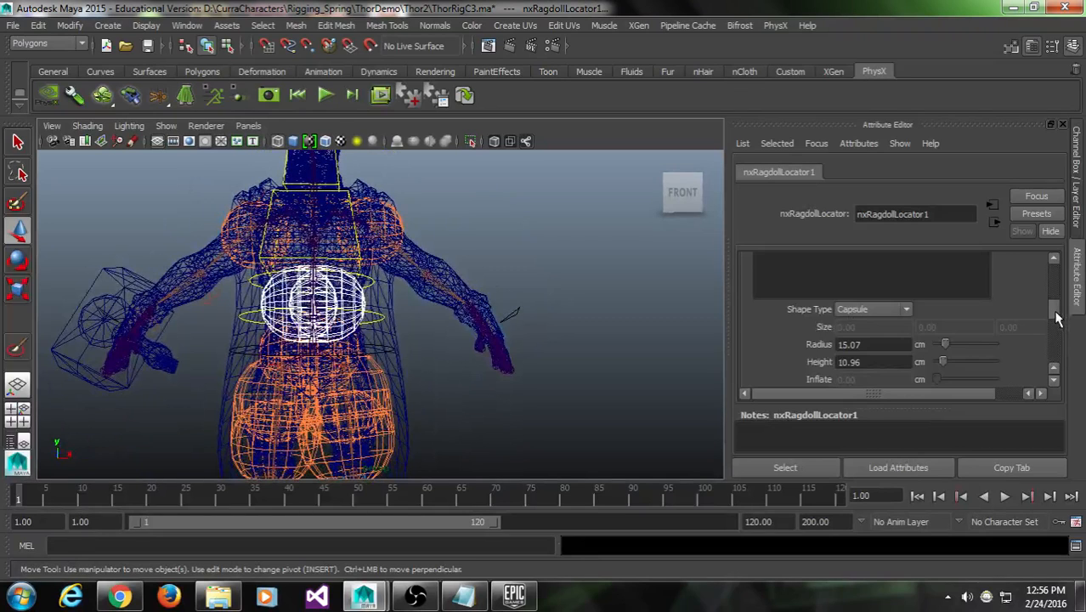
Select the Bind_Hips bone's collision shape and move it slightly down over the pelvis in the side view
mouse_move(1057, 318)
left_mouse_down()
mouse_move(1053, 287)
mouse_move(1052, 299)
left_mouse_up()
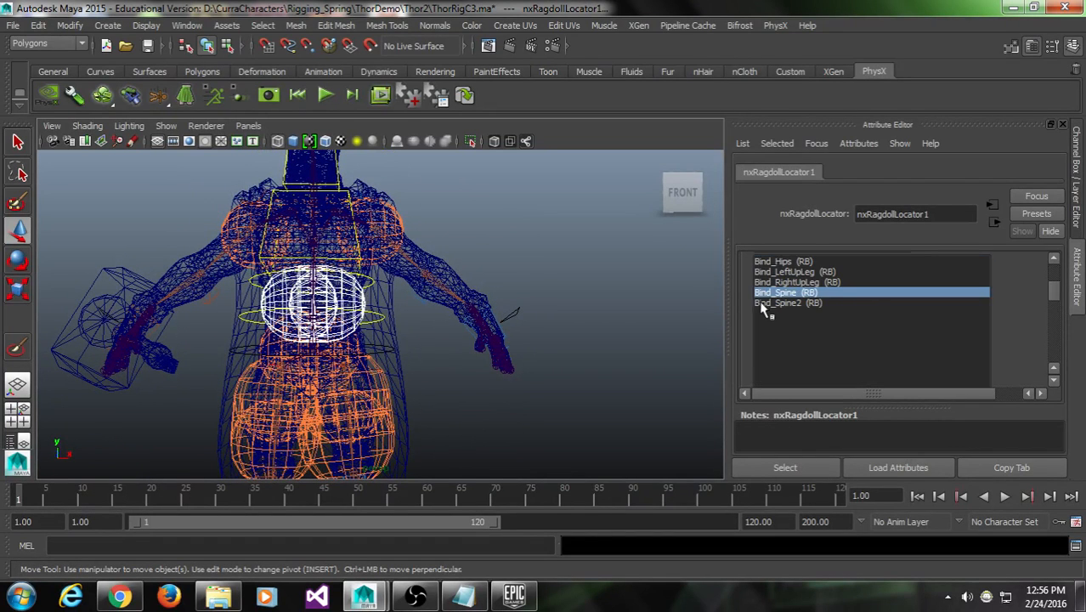
left_click(782, 302)
scroll(1048, 297, "up", 3)
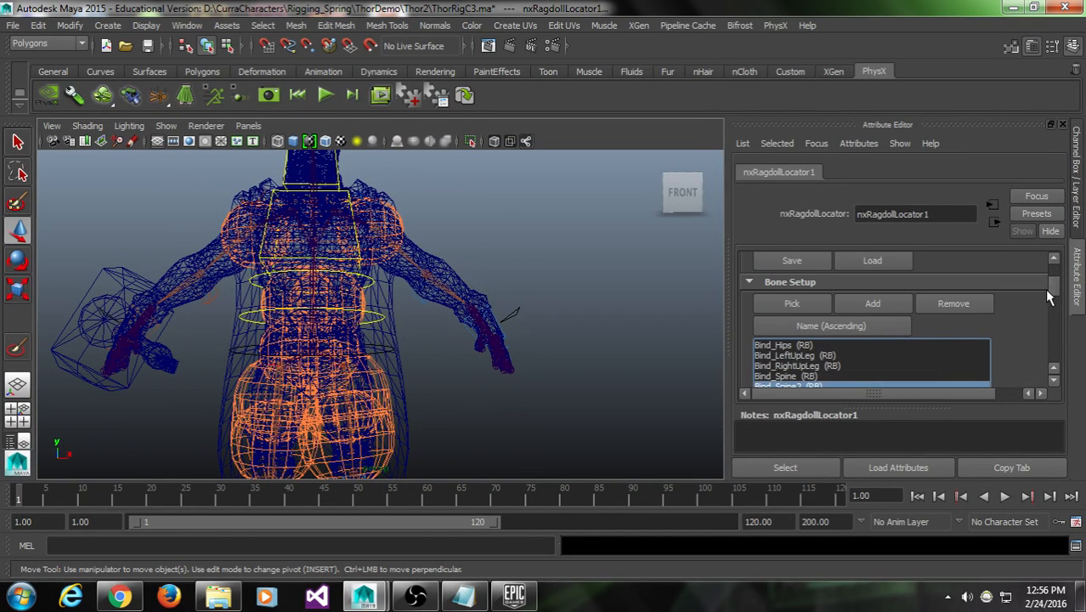
left_click(902, 345)
scroll(1029, 329, "down", 2)
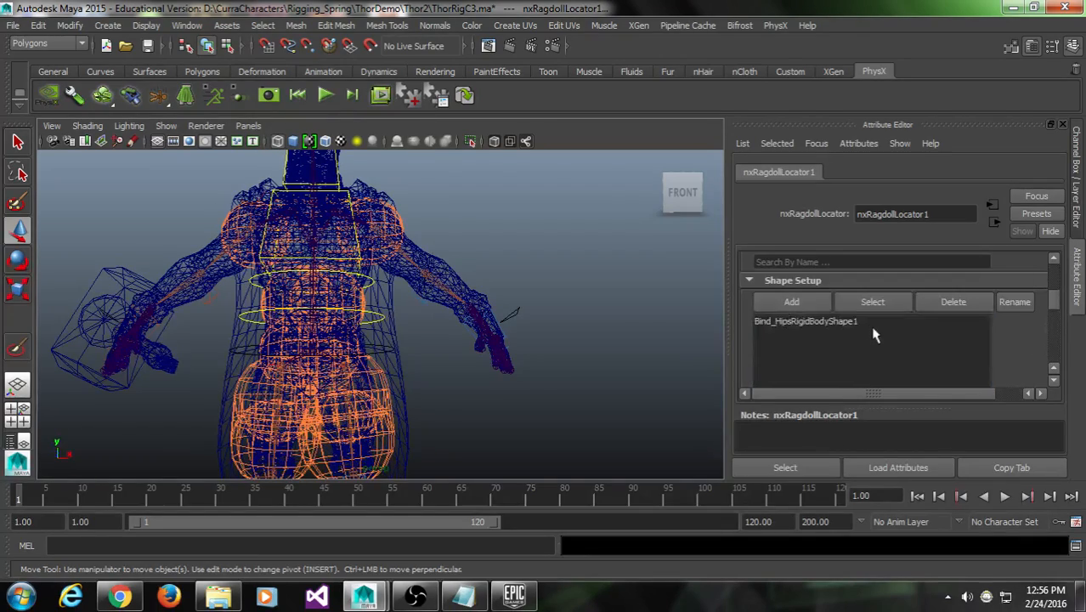
left_click(861, 322)
left_click_drag(243, 294, 426, 280, "alt")
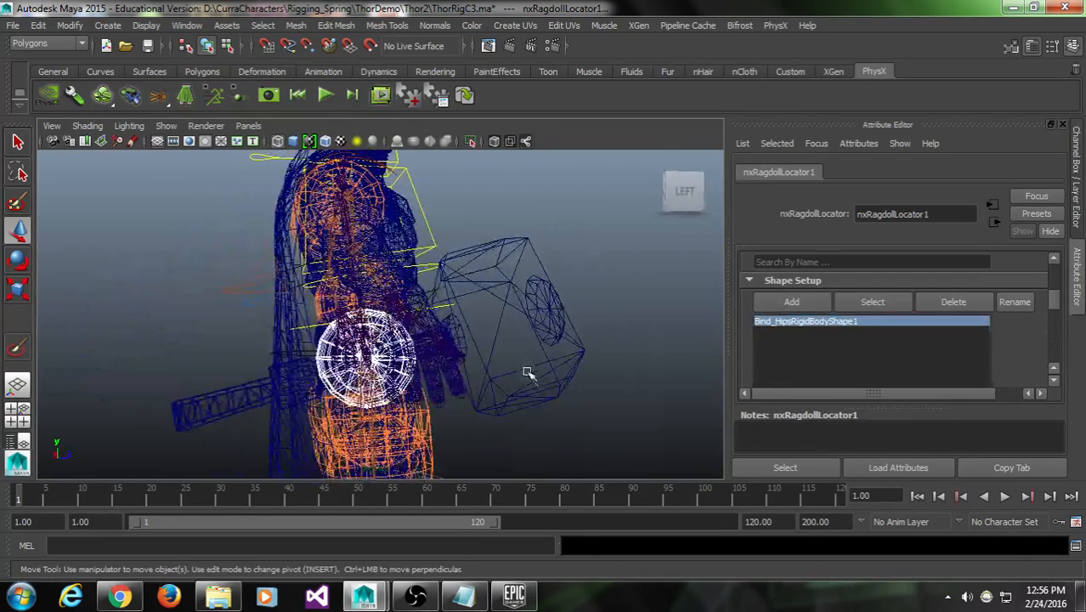
middle_click_drag(528, 373, 522, 388)
left_click_drag(522, 387, 463, 398, "alt")
Select the Bind_Spine bone's collision shape and set its radius to 16.44 cm
scroll(1019, 331, "down", 3)
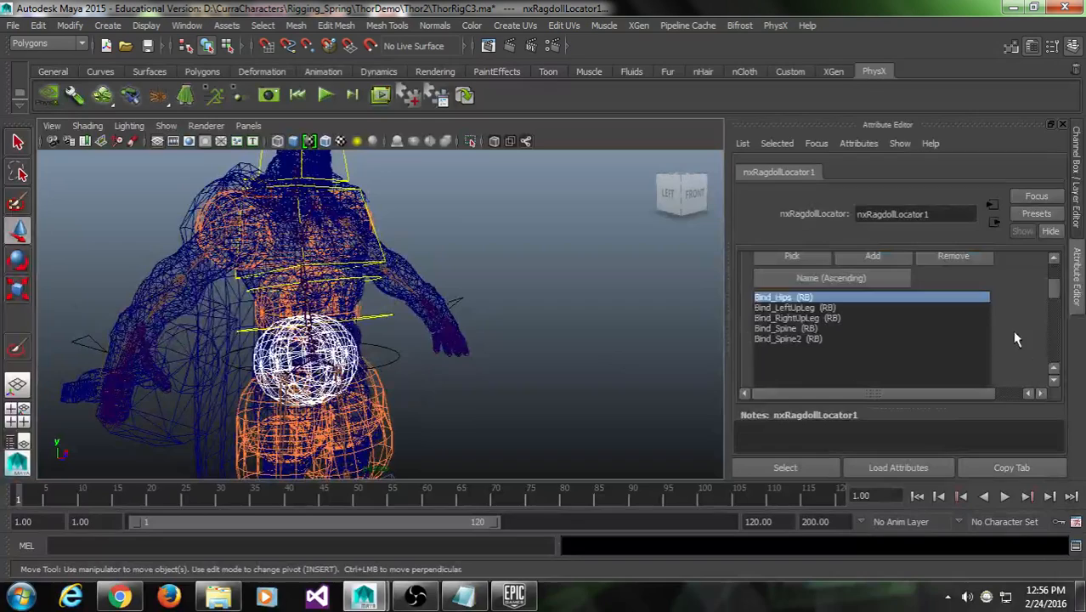
left_click(888, 330)
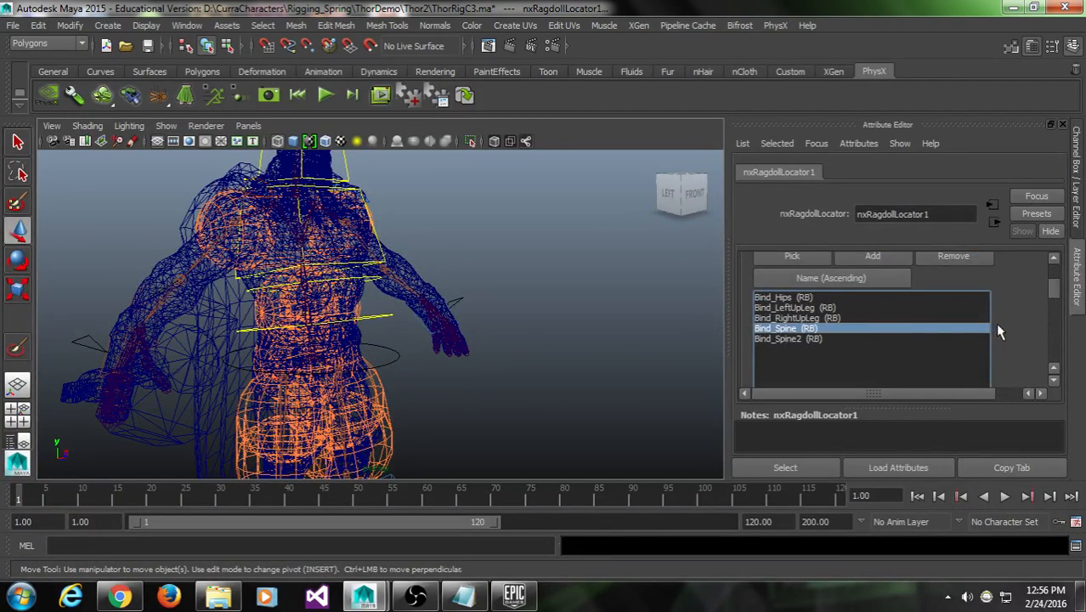
scroll(998, 325, "down", 3)
left_click(878, 325)
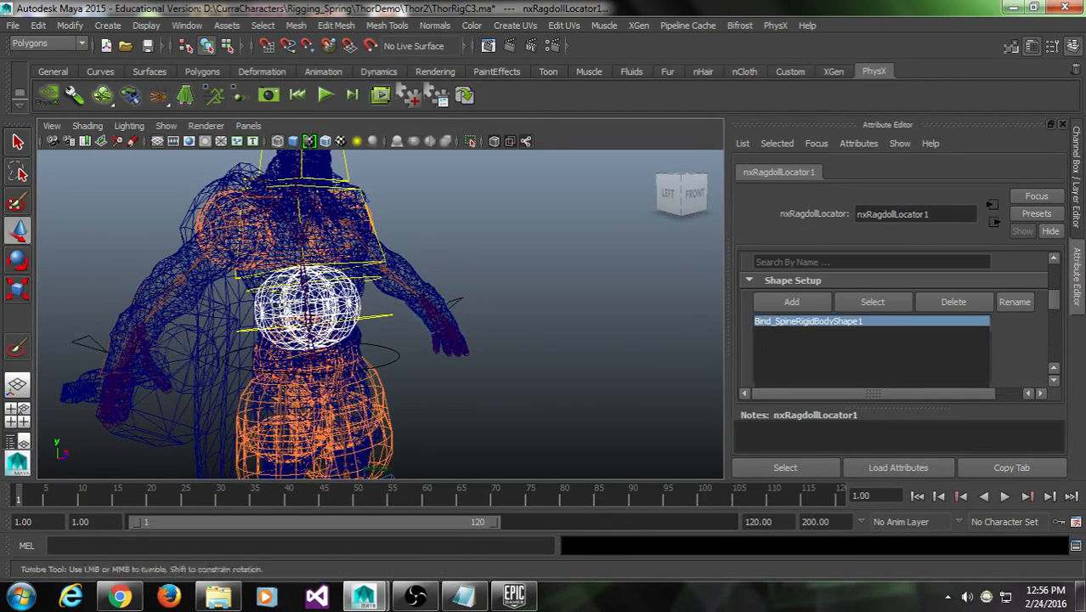
left_click_drag(281, 303, 373, 292, "alt")
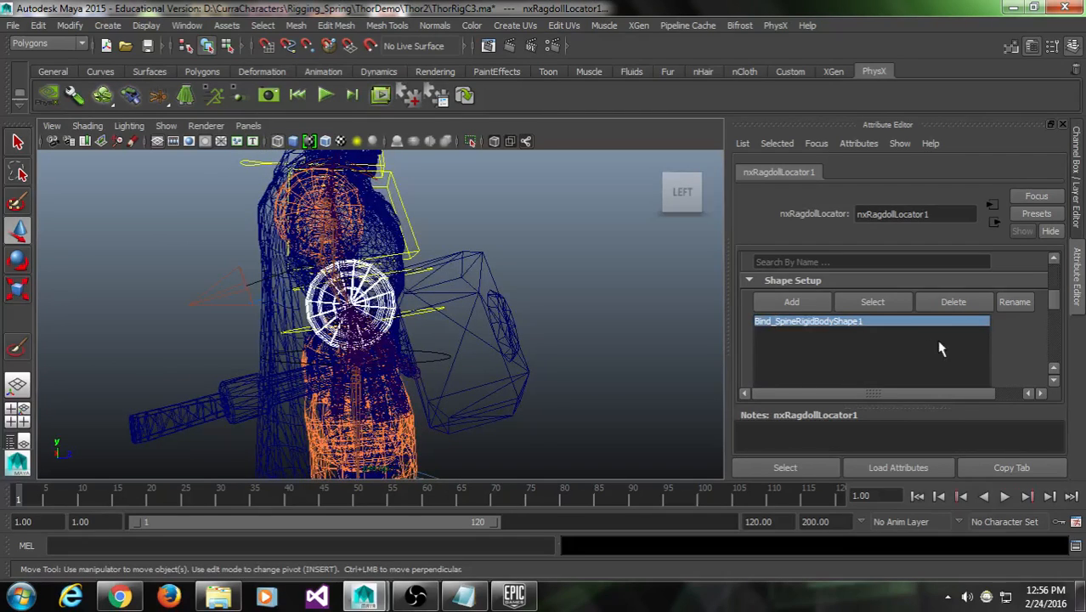
scroll(1008, 349, "down", 5)
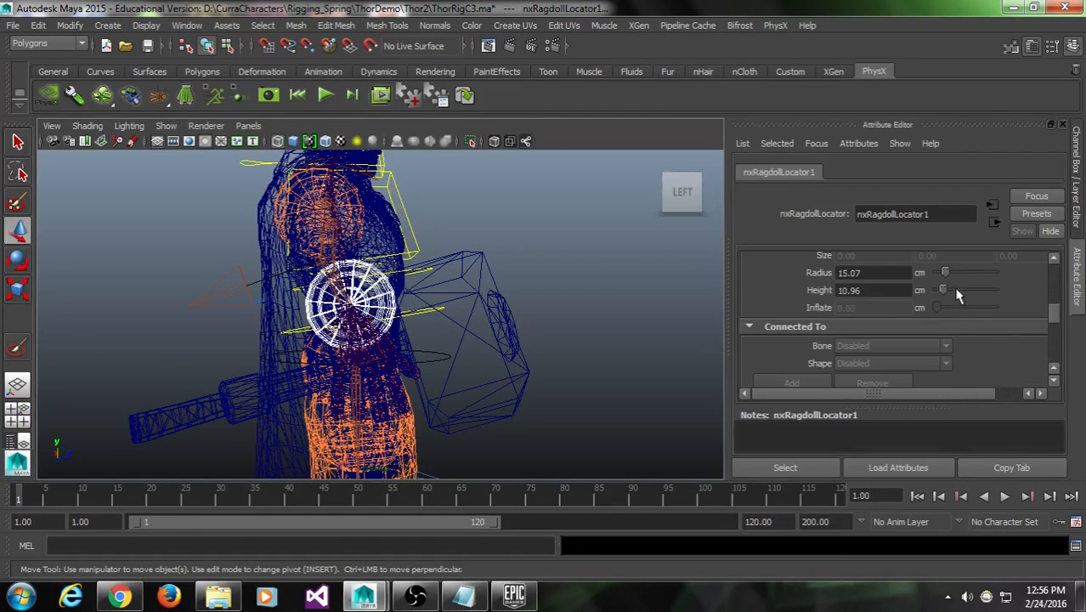
left_click_drag(497, 320, 459, 328, "alt")
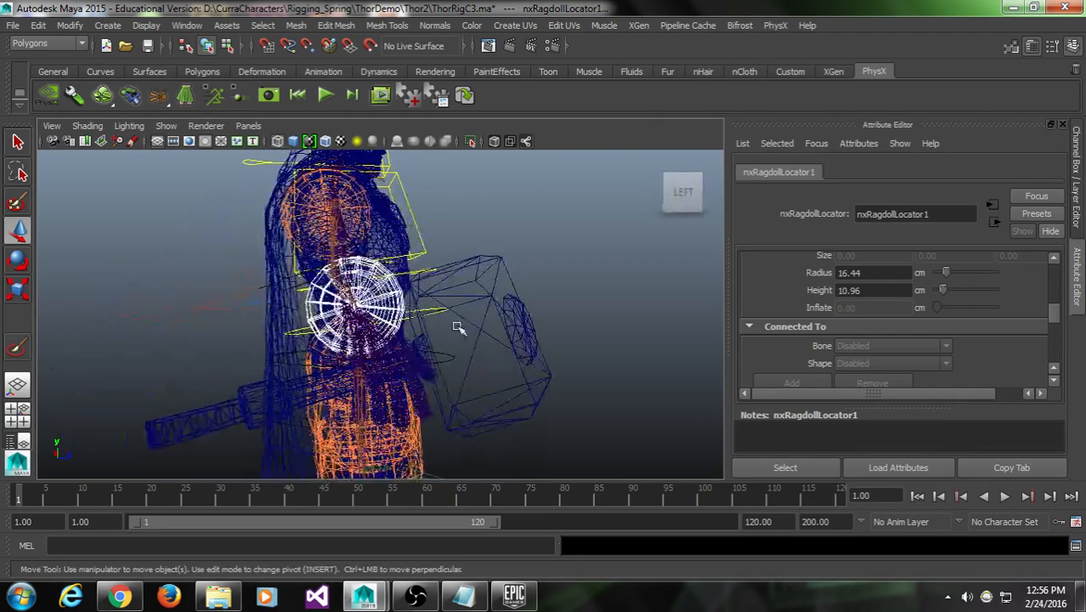
Examine how the spine, hips and upper-leg capsules fit the body from the front and at an angle
left_click_drag(407, 360, 225, 403, "alt")
middle_click_drag(225, 403, 281, 335, "alt")
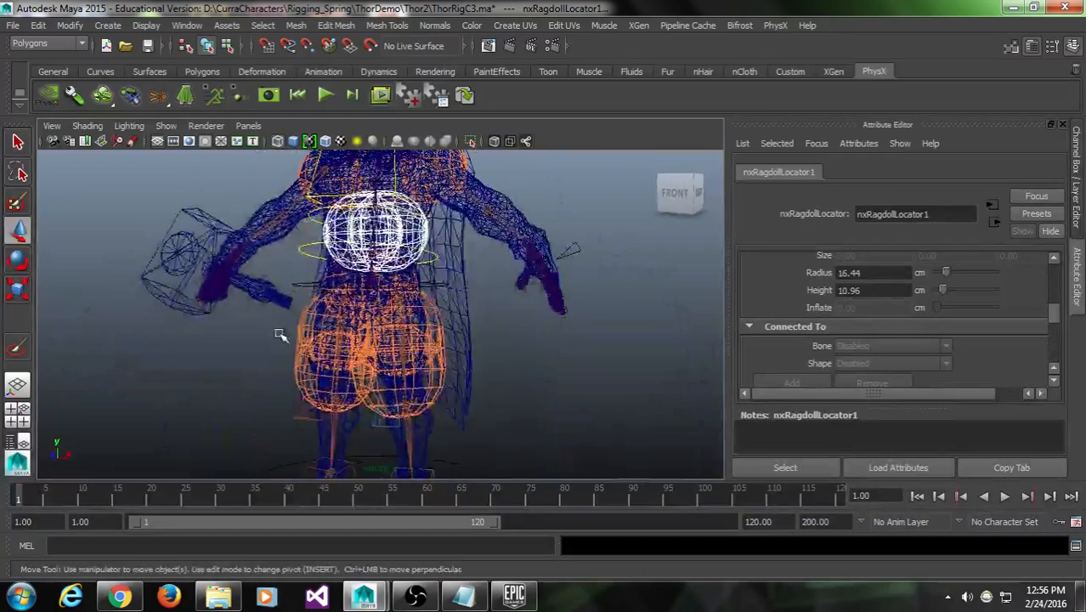
left_click_drag(282, 334, 362, 339, "alt")
middle_click_drag(363, 339, 354, 357, "alt")
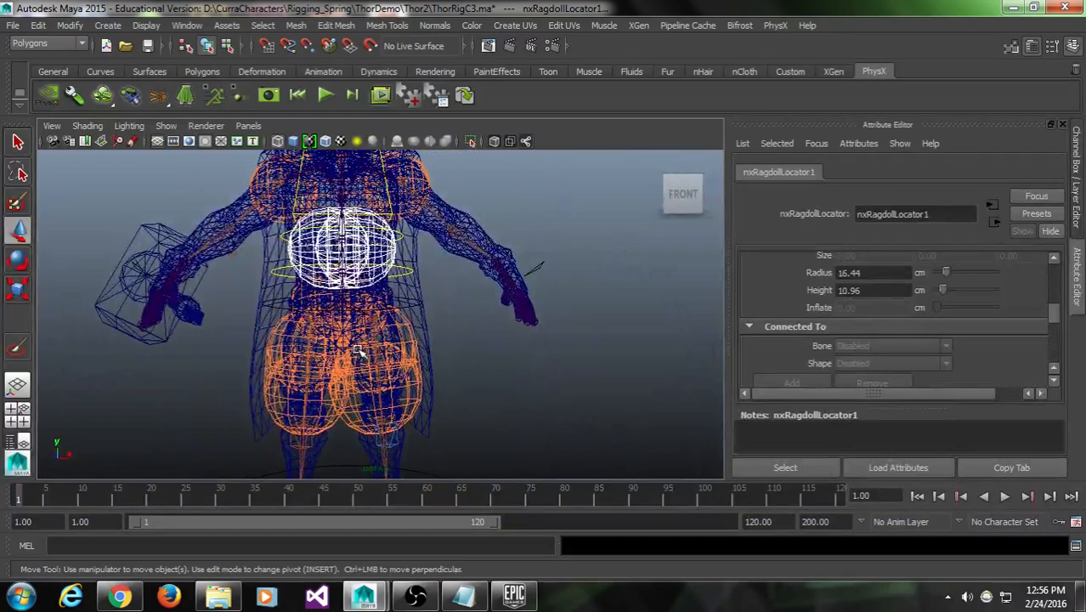
left_click_drag(358, 352, 260, 364, "alt")
middle_click_drag(260, 364, 277, 309, "alt")
middle_click_drag(287, 382, 297, 344, "alt")
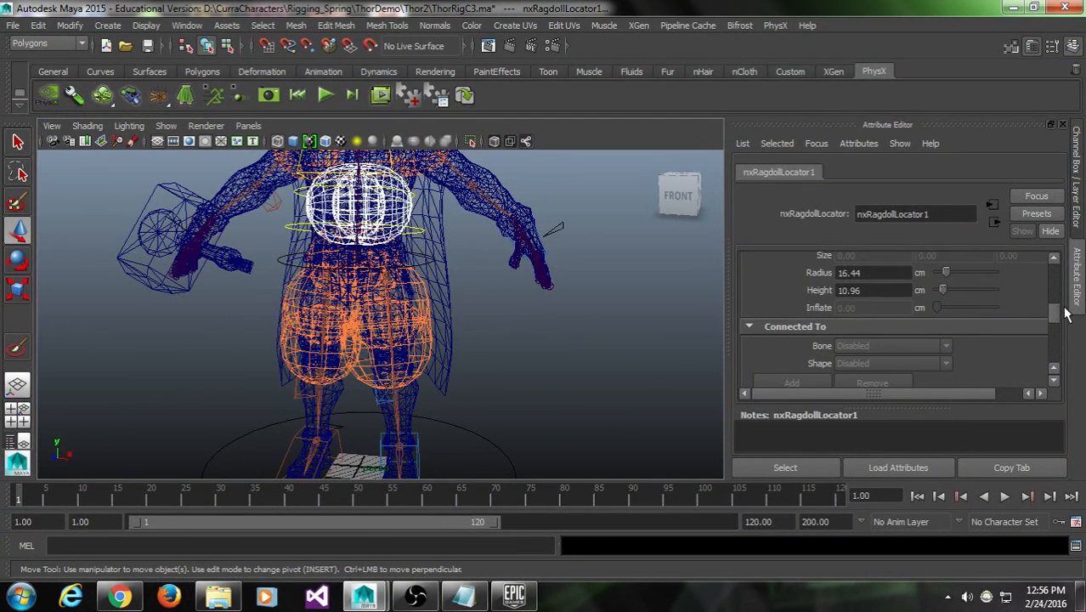
Select the Bind_LeftUpLeg bone's collision shape and set its height to 21.92 cm
left_click_drag(1055, 313, 1057, 293)
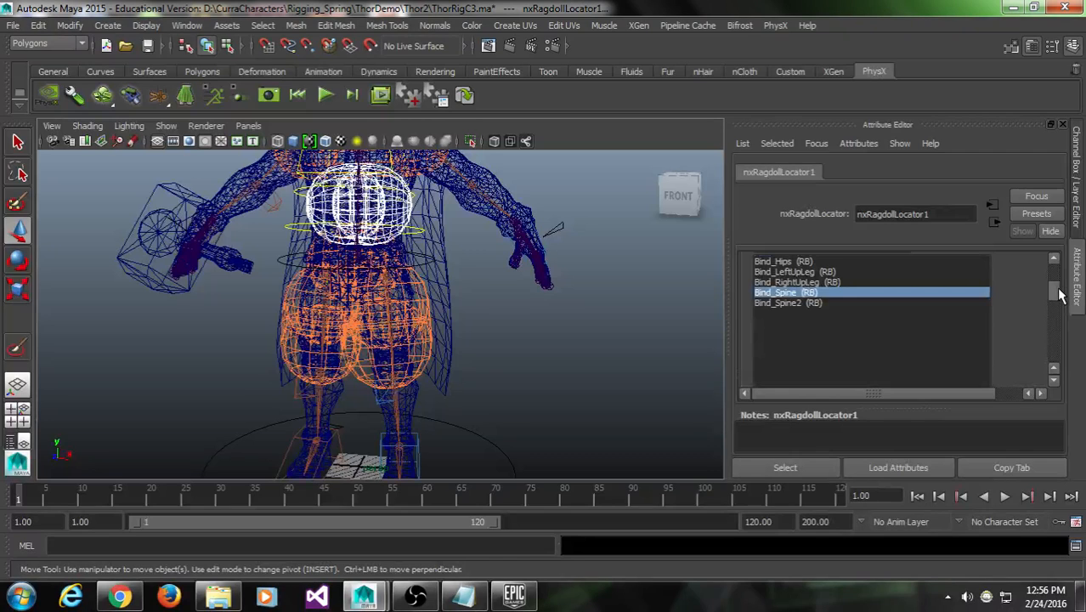
left_click(824, 273)
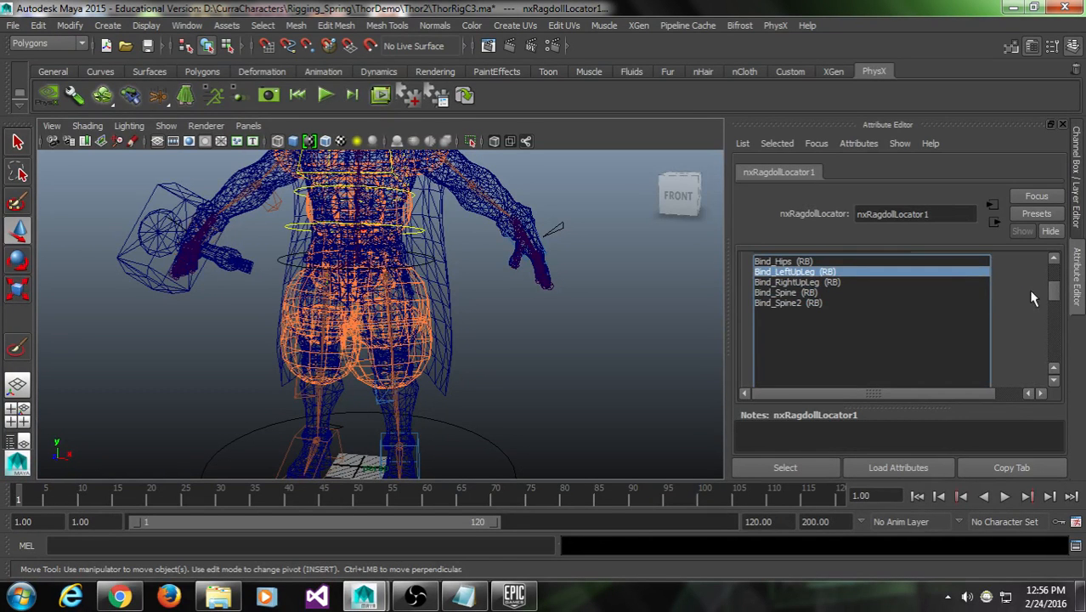
scroll(1032, 297, "down", 5)
scroll(1036, 316, "up", 3)
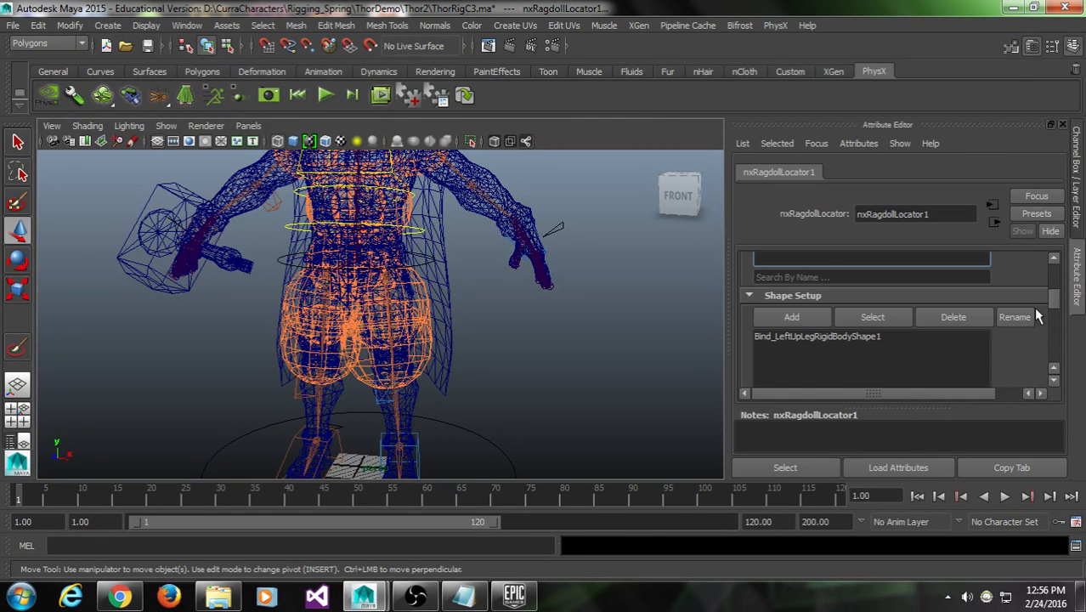
left_click(916, 338)
scroll(1011, 347, "down", 4)
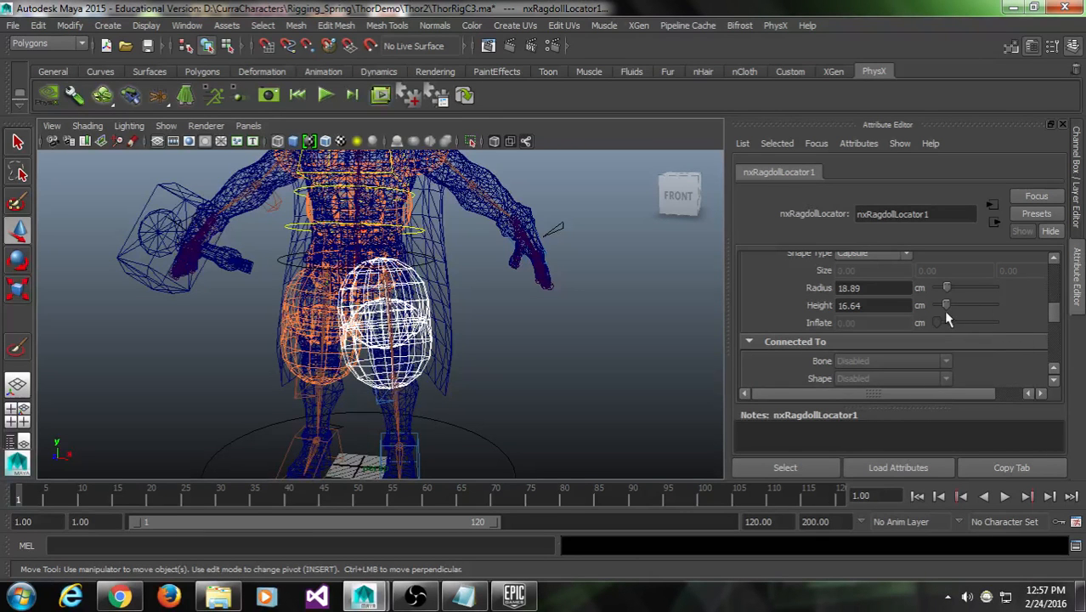
left_click_drag(944, 305, 947, 303)
Clear the selection and reselect the ragdoll locator above the character
scroll(513, 291, "down", 5)
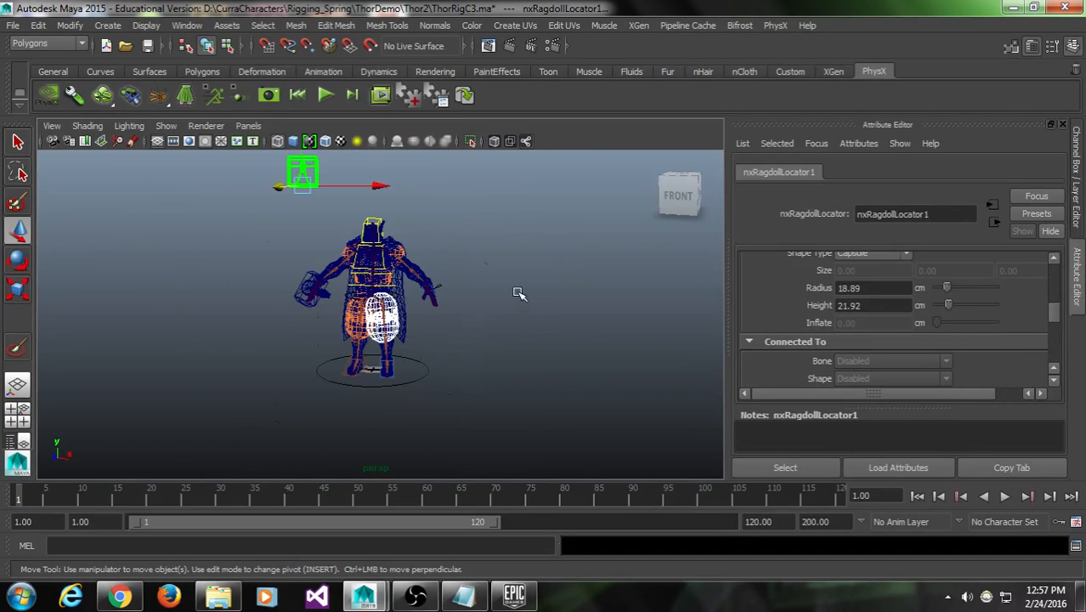
middle_click_drag(480, 257, 487, 304, "alt")
left_click(440, 249)
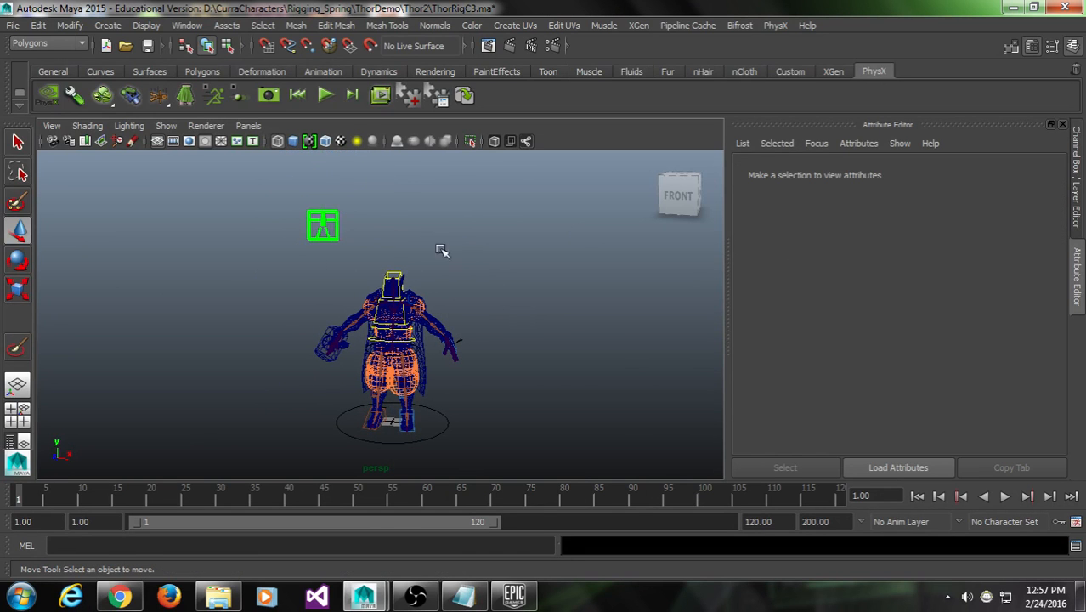
left_click(328, 221)
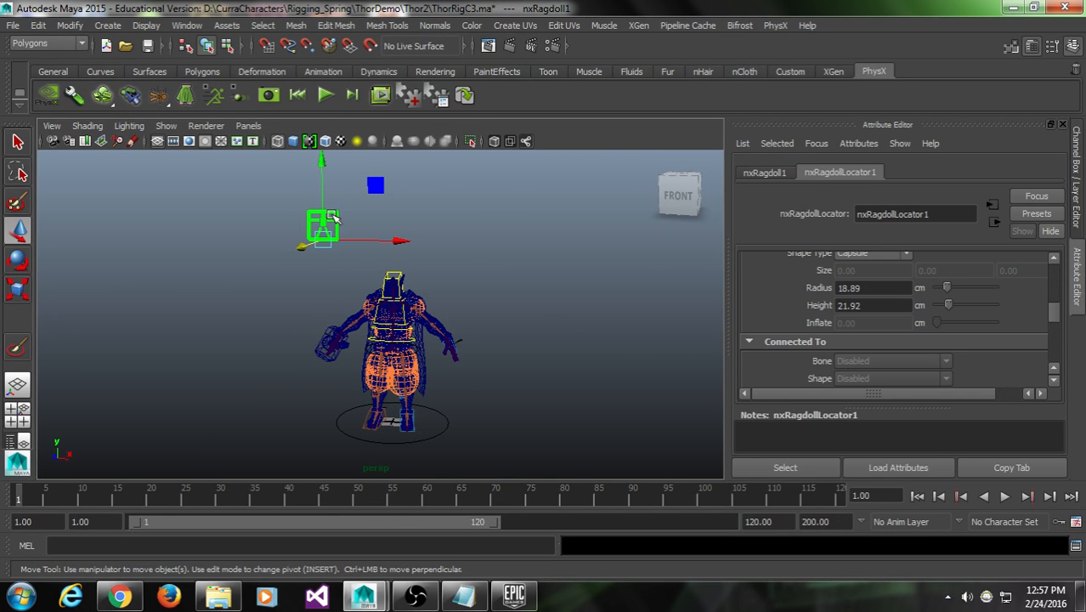
Select the Bind_LeftUpLeg bone's collision shape and set its radius to 9.59 cm
mouse_move(1058, 315)
left_mouse_down()
mouse_move(1053, 293)
mouse_move(1059, 306)
left_mouse_up()
left_click(892, 300)
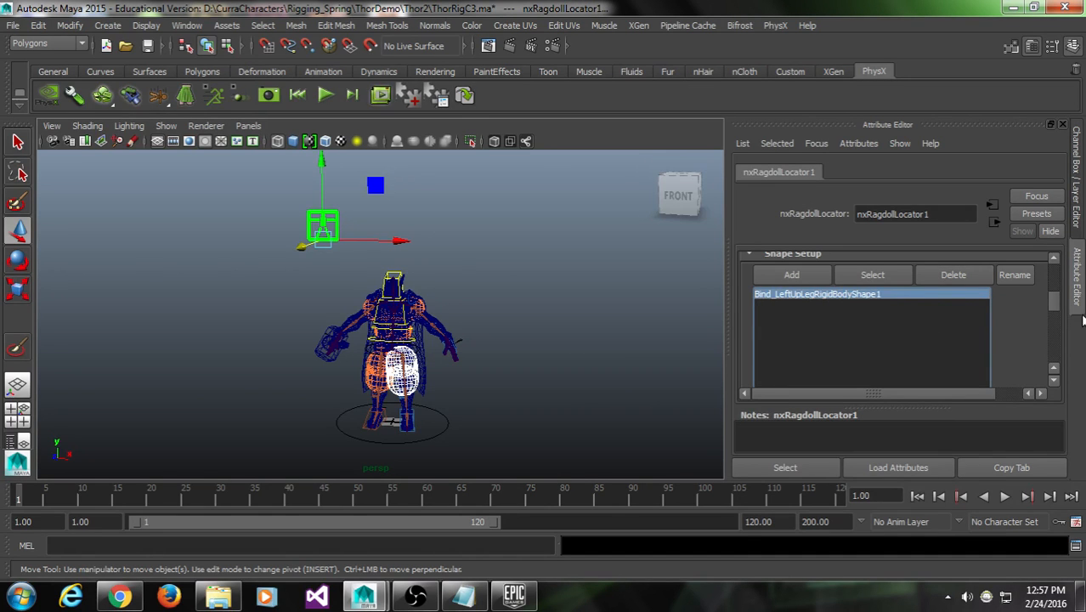
left_click_drag(1053, 312, 1055, 326)
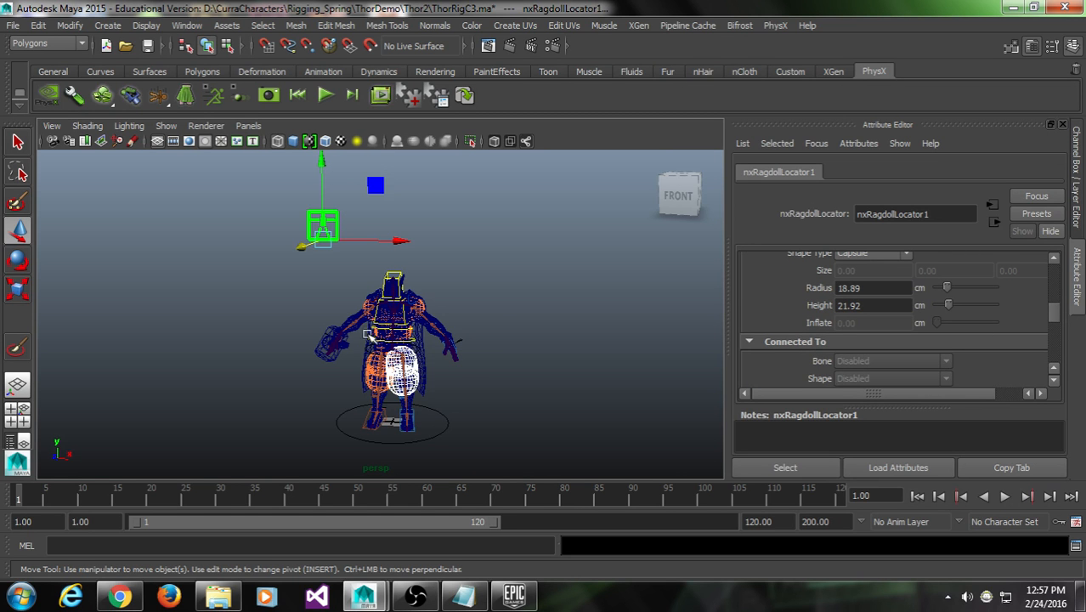
middle_click_drag(554, 349, 563, 289, "alt")
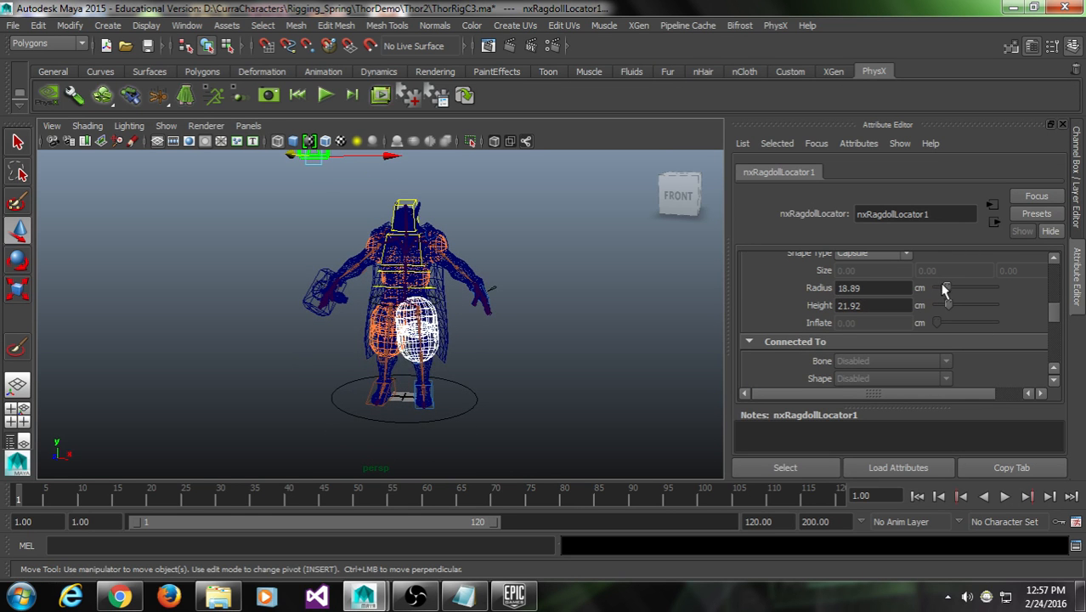
left_click_drag(943, 289, 941, 289)
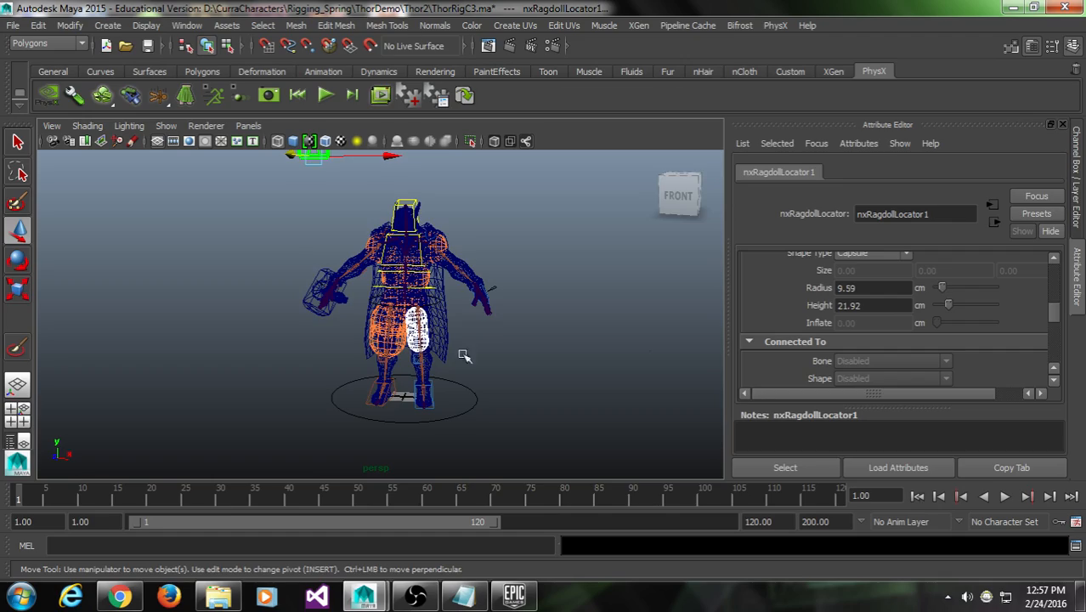
Set the height of the left upper-leg capsule to 23.29 cm
left_click_drag(463, 355, 370, 363, "alt")
scroll(372, 382, "up", 5)
middle_click_drag(377, 415, 383, 370, "alt")
left_click_drag(383, 371, 514, 409, "alt")
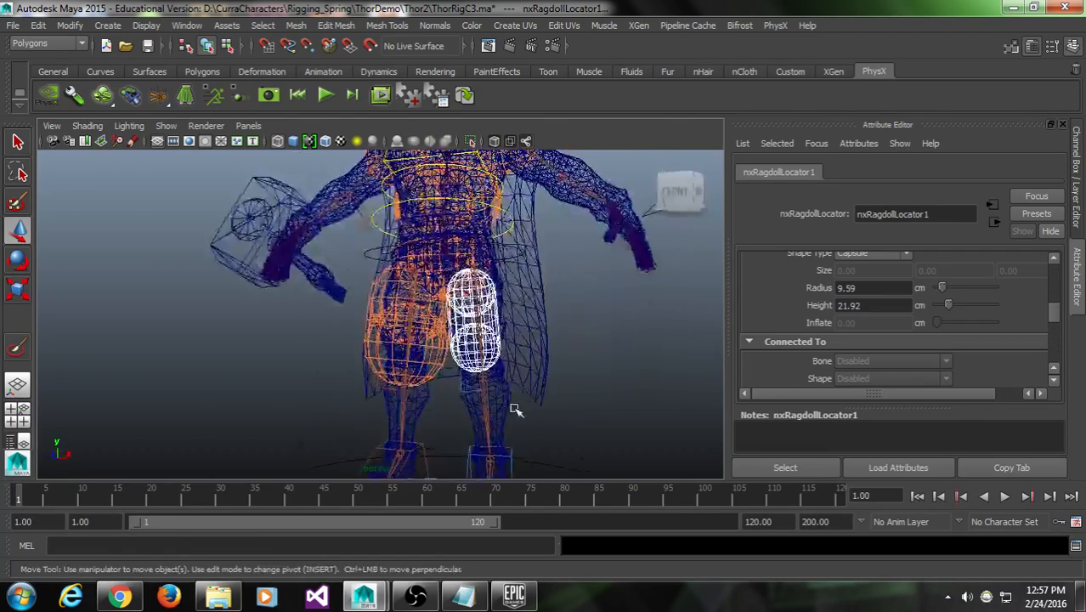
middle_click_drag(514, 408, 446, 390, "alt")
scroll(446, 390, "up", 5)
left_click_drag(407, 387, 464, 398, "alt")
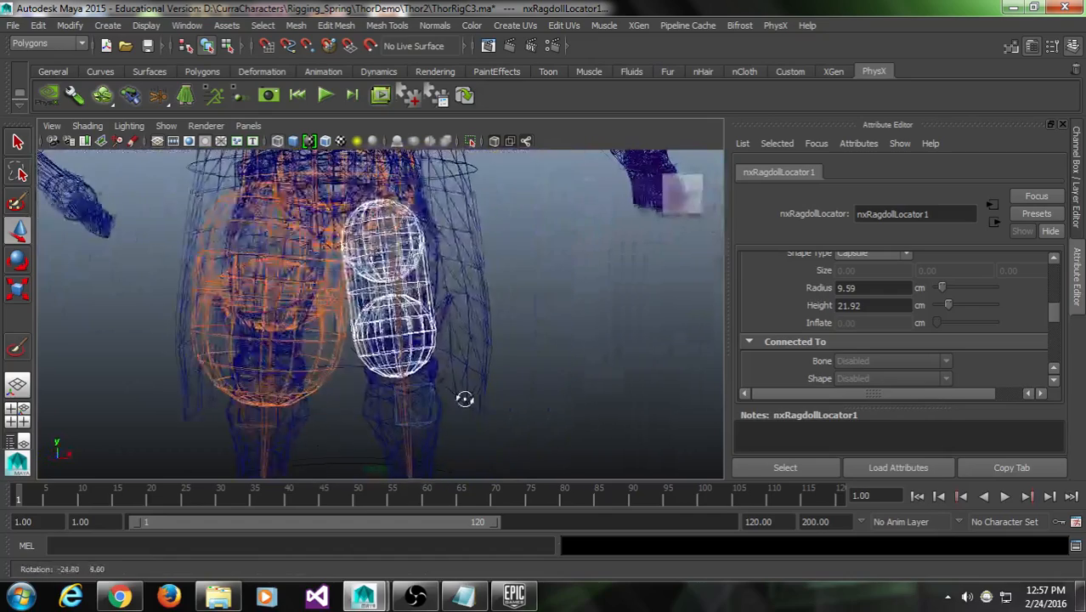
mouse_move(948, 305)
left_mouse_down()
mouse_move(955, 315)
mouse_move(947, 307)
left_mouse_up()
Examine how the torso, shoulder and hip collision shapes fit the body from the front and side
middle_click_drag(458, 272, 458, 450, "alt")
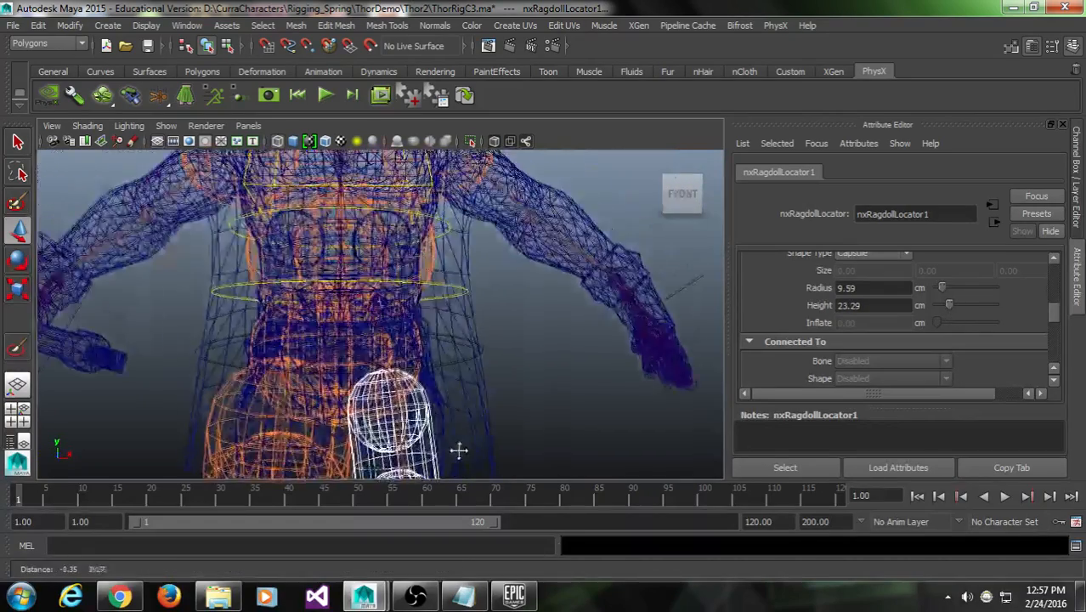
scroll(448, 357, "down", 3)
left_click_drag(448, 357, 420, 355, "alt")
middle_click_drag(419, 354, 406, 412, "alt")
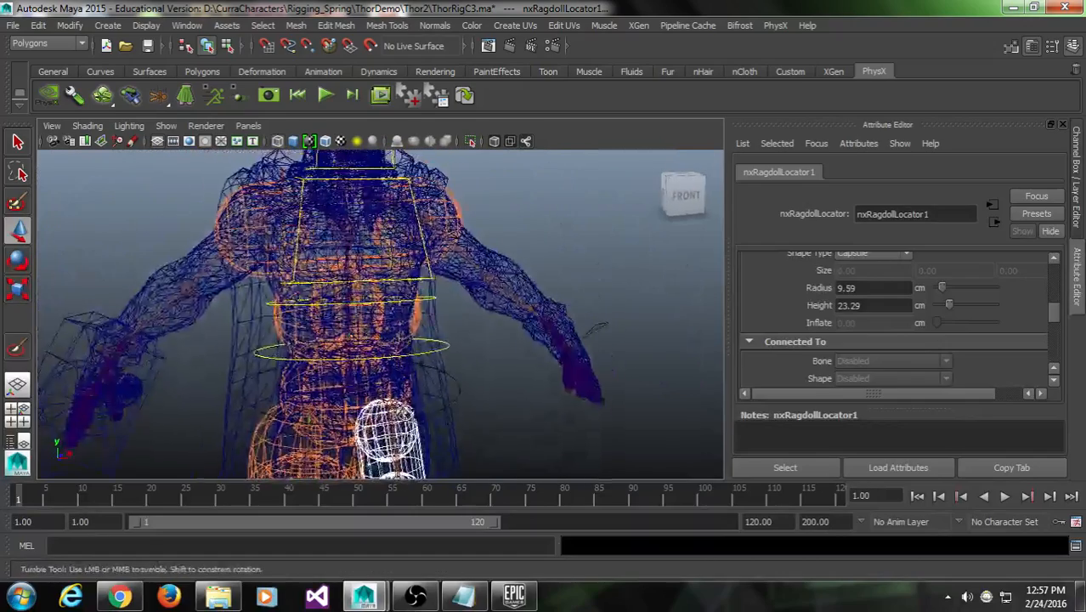
left_click_drag(406, 412, 390, 409, "alt")
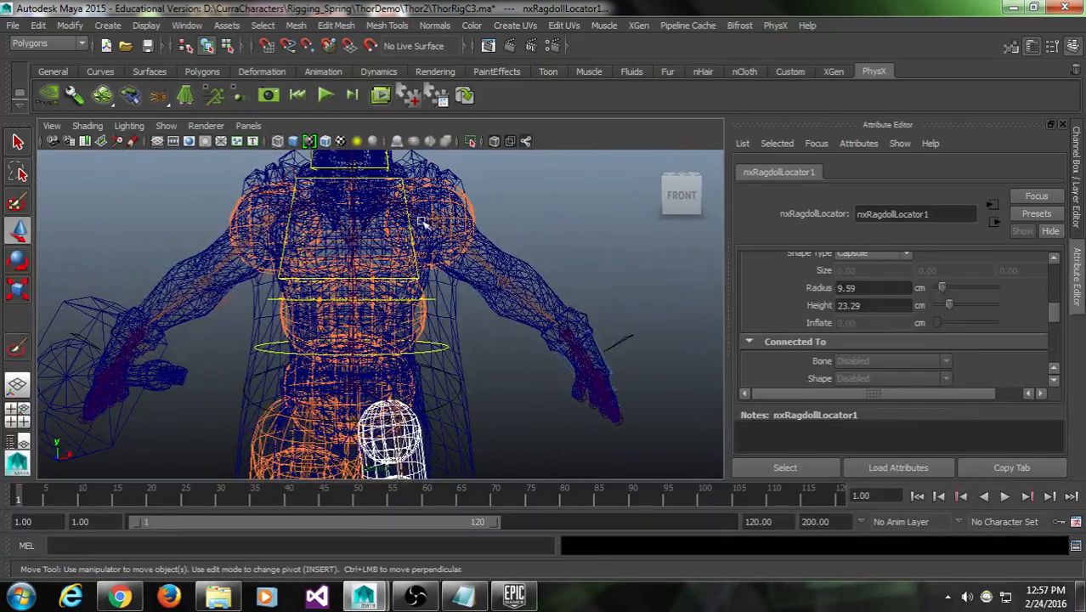
left_click_drag(333, 299, 308, 223, "alt")
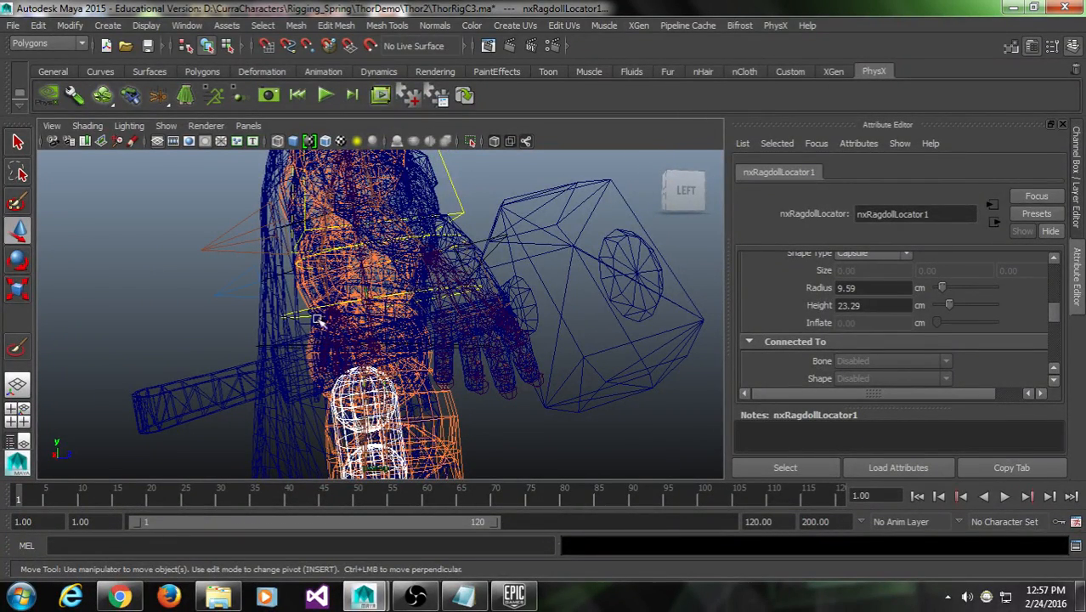
Set the left upper-leg capsule's radius to 10.96 cm, checking its fit around the thigh
left_click_drag(312, 343, 236, 366, "alt")
middle_click_drag(235, 365, 206, 301, "alt")
middle_click_drag(323, 387, 335, 383, "alt")
right_click_drag(335, 383, 417, 374, "alt")
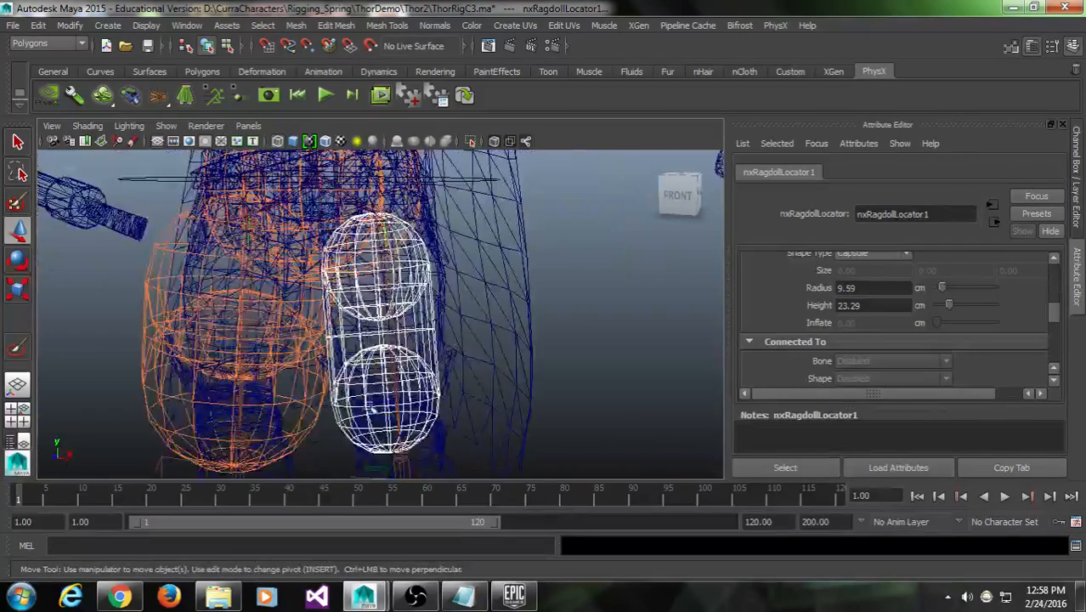
left_click_drag(417, 374, 282, 357, "alt")
middle_click_drag(374, 361, 326, 348, "alt")
left_click_drag(325, 347, 282, 341, "alt")
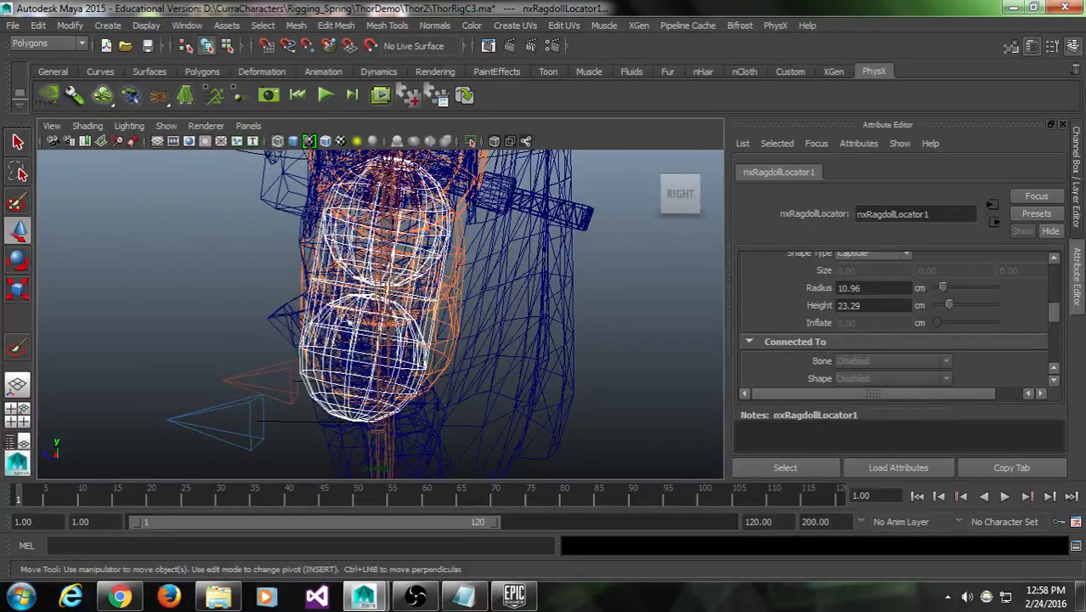
left_click_drag(349, 323, 529, 315, "alt")
middle_click_drag(449, 344, 464, 339, "alt")
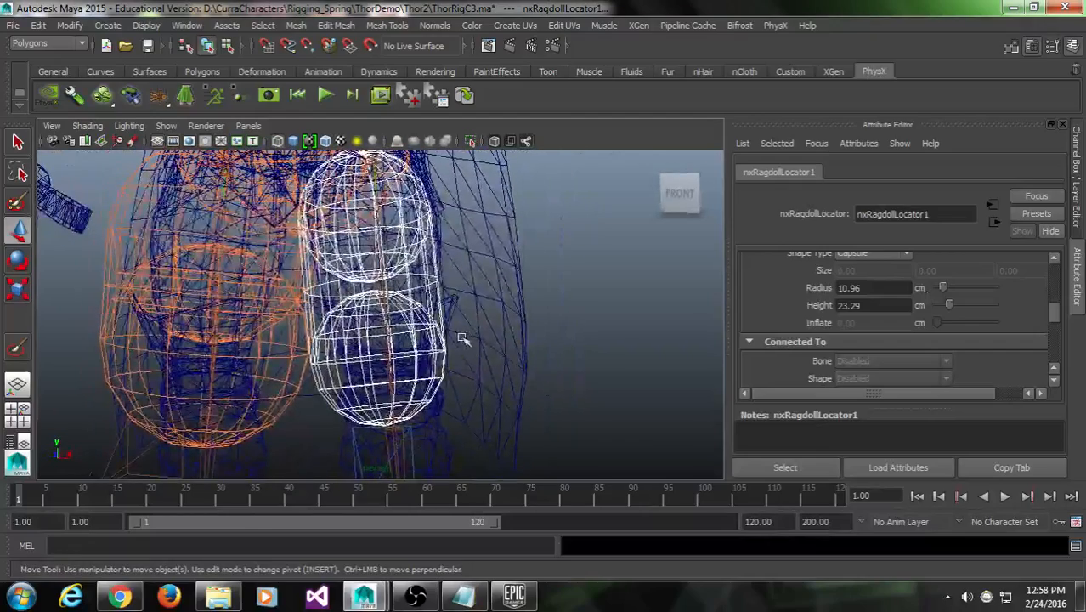
Display the character shaded and reposition the left upper-leg capsule around the back of the thigh
left_click_drag(466, 350, 386, 367, "alt")
mouse_move(465, 380)
left_mouse_down("alt")
mouse_move(523, 401)
mouse_move(434, 327)
left_mouse_up("alt")
key("5")
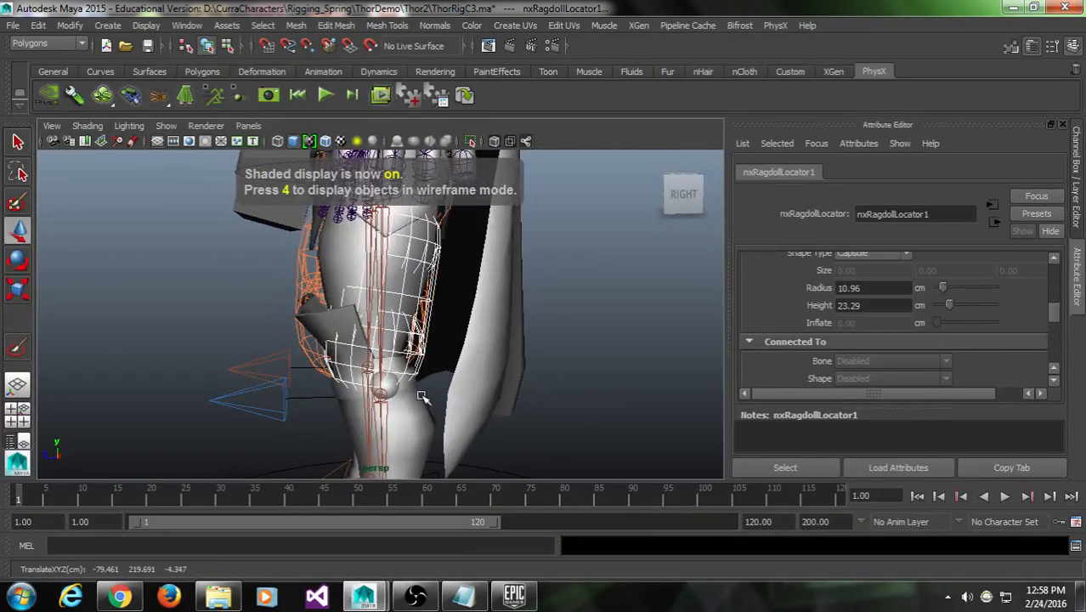
mouse_move(422, 377)
left_mouse_down("alt")
mouse_move(404, 383)
mouse_move(517, 373)
left_mouse_up("alt")
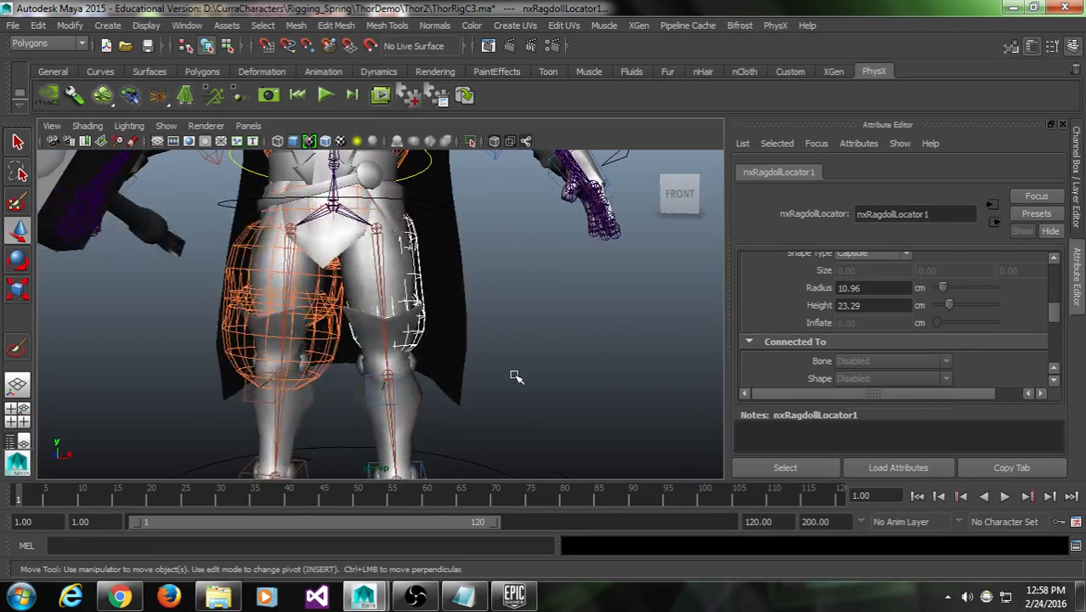
middle_click_drag(369, 383, 406, 396, "alt")
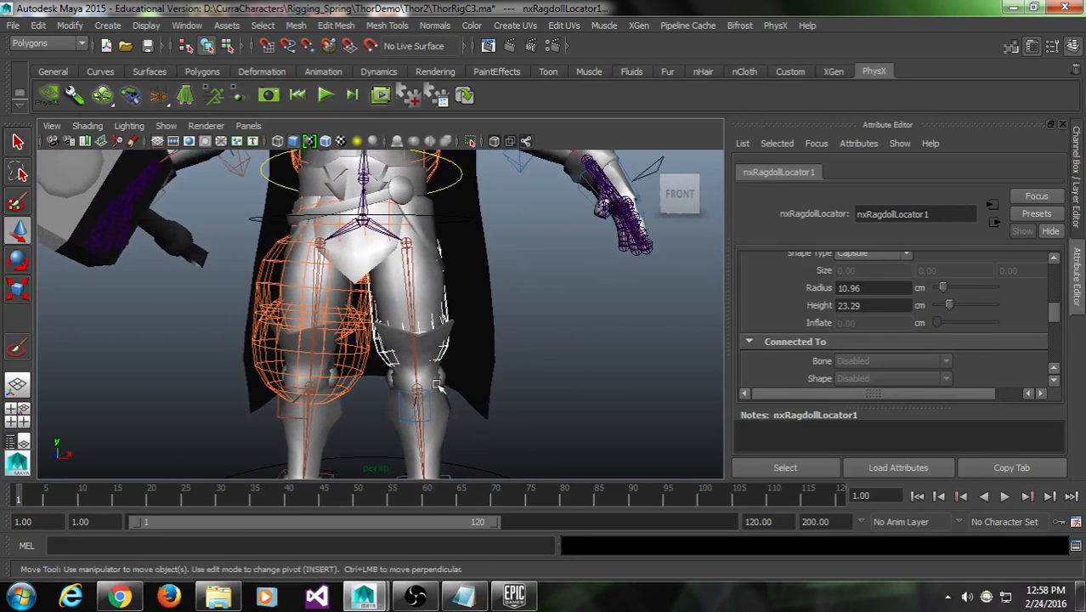
Select the Bind_RightUpLeg bone's collision shape and set its radius to 10.96 cm and height to 23.29 cm
mouse_move(1055, 310)
left_mouse_down()
mouse_move(1052, 288)
mouse_move(1057, 306)
left_mouse_up()
left_click(909, 297)
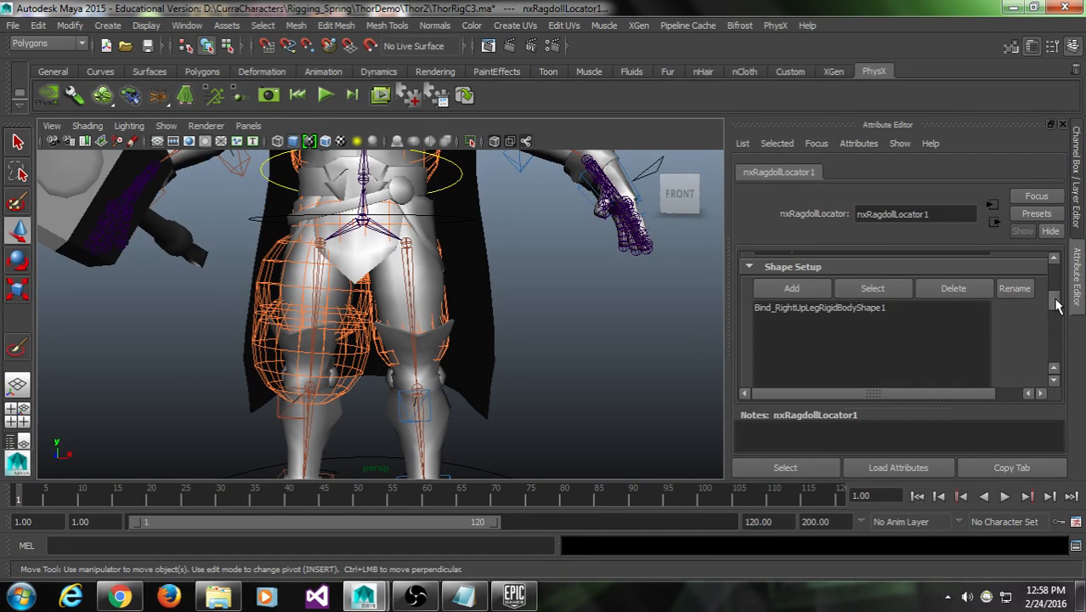
left_click(922, 312)
scroll(996, 328, "down", 4)
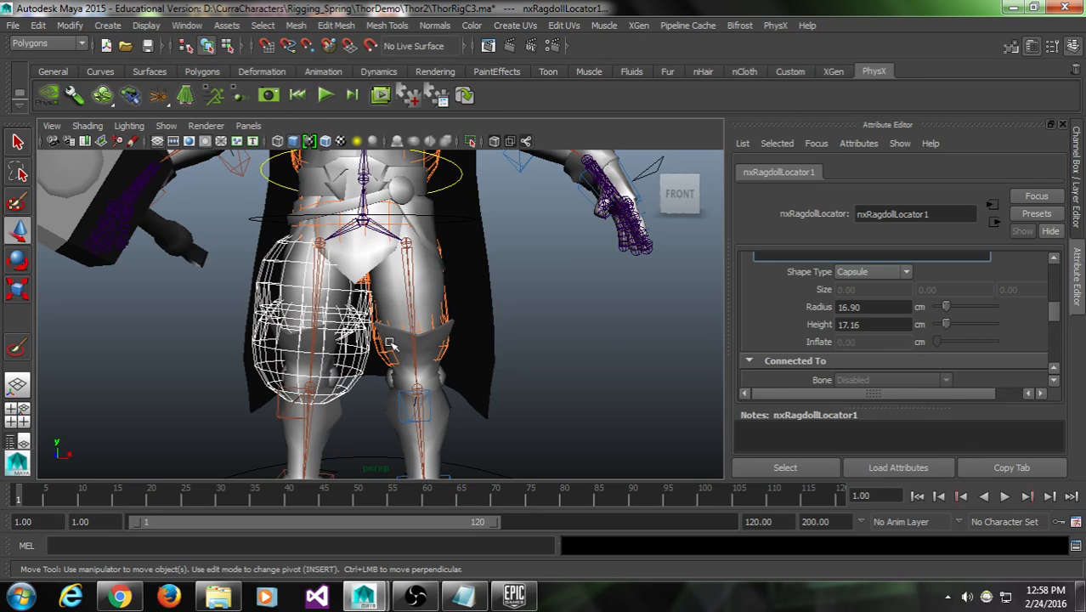
left_click_drag(351, 342, 399, 327, "alt")
left_click_drag(948, 324, 942, 305)
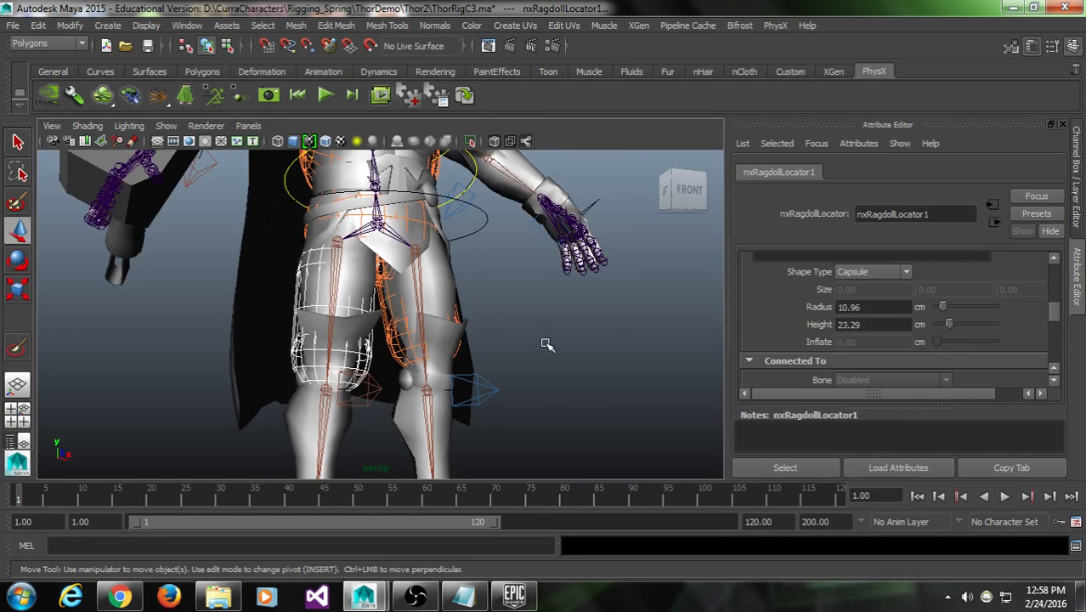
Move and rotate the right upper-leg capsule so it covers the back of the right thigh
left_click_drag(546, 344, 380, 408, "alt")
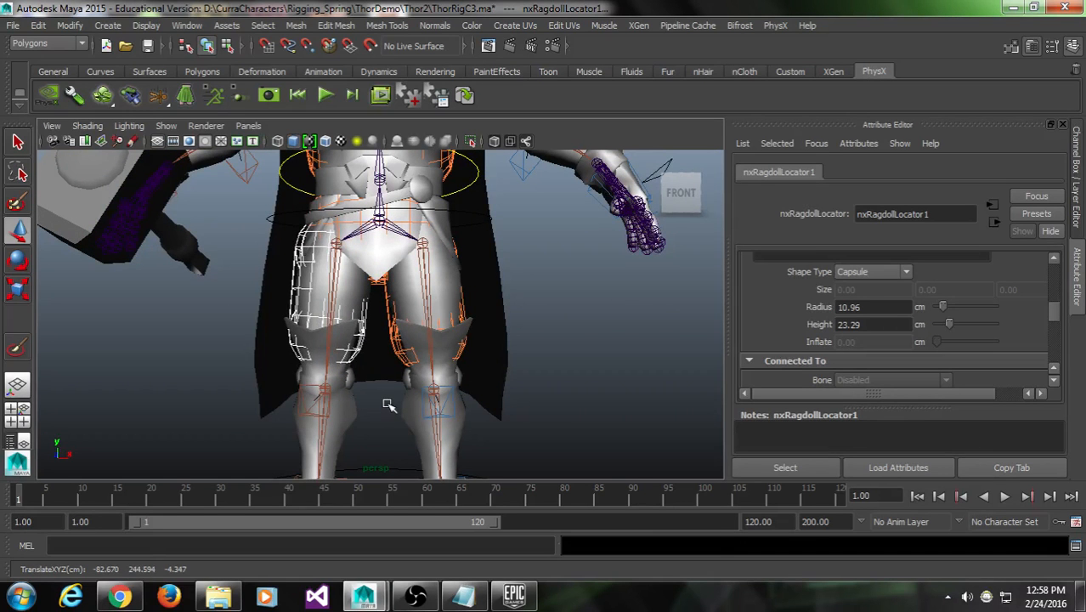
left_click_drag(390, 405, 625, 371, "alt")
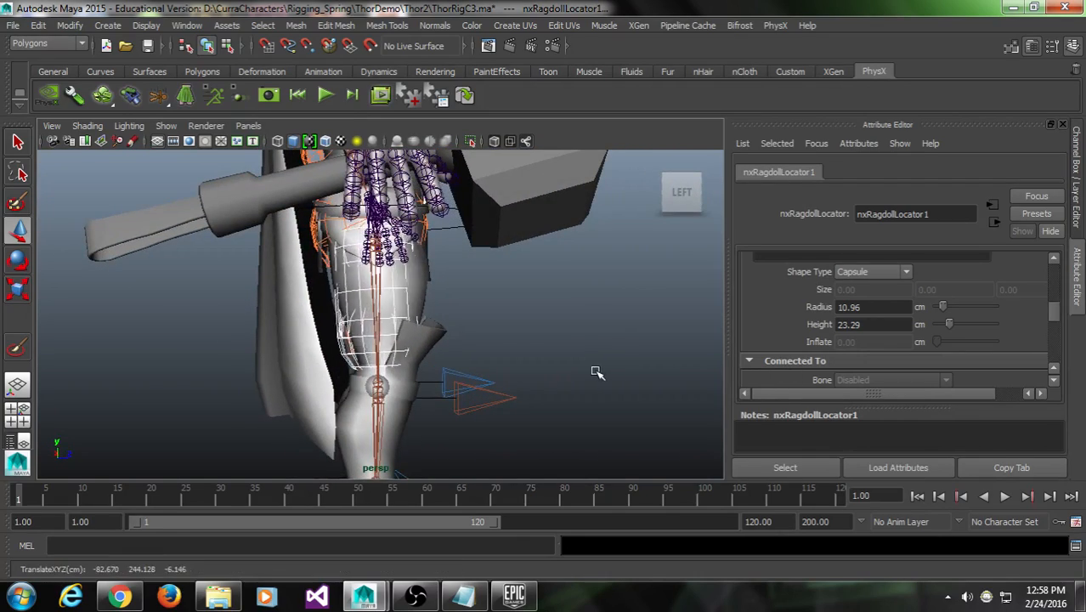
key("e")
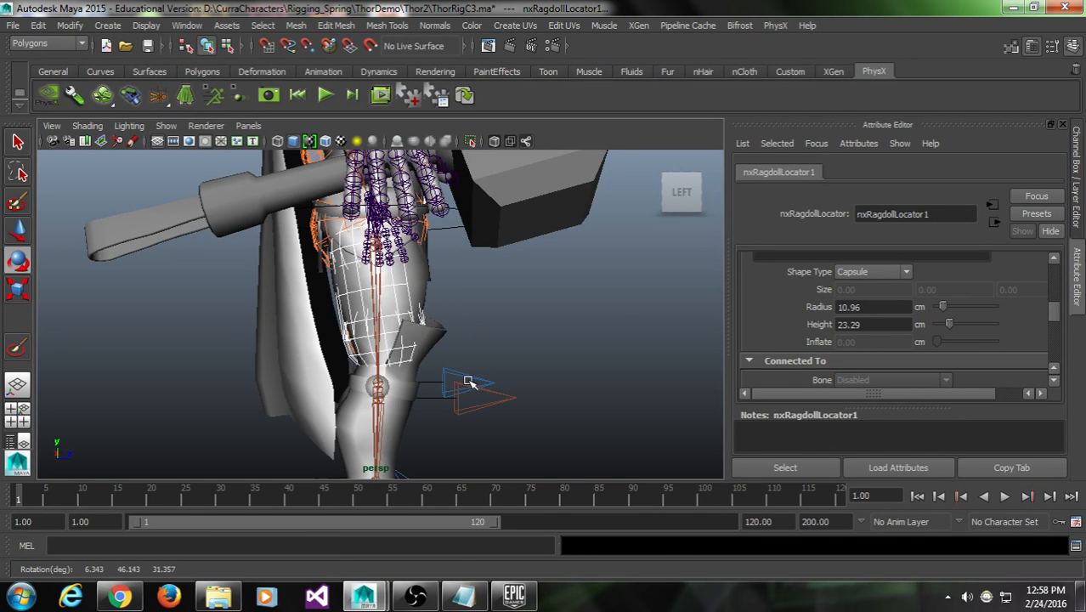
key("w")
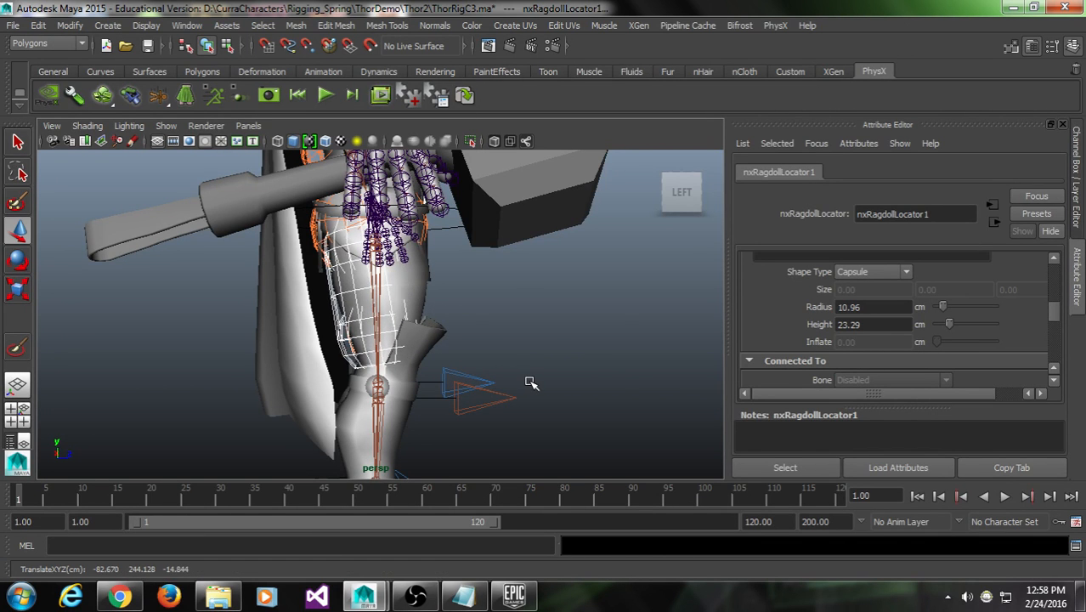
left_click_drag(569, 389, 850, 366, "alt")
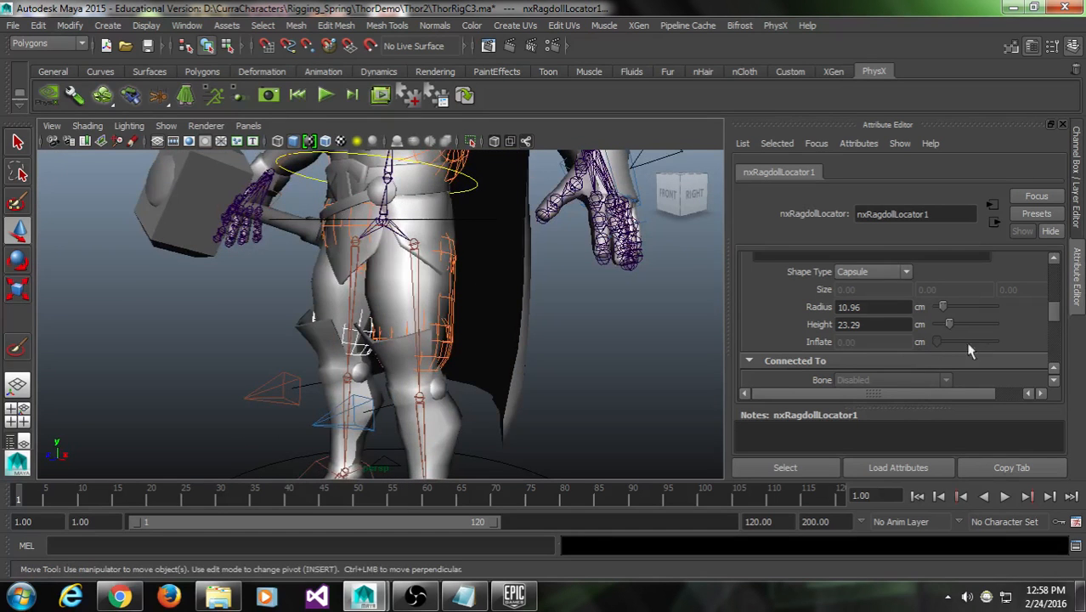
Select the Bind_LeftUpLeg bone's collision shape and adjust its placement to cover the back of the left thigh
left_click_drag(1058, 316, 1054, 292)
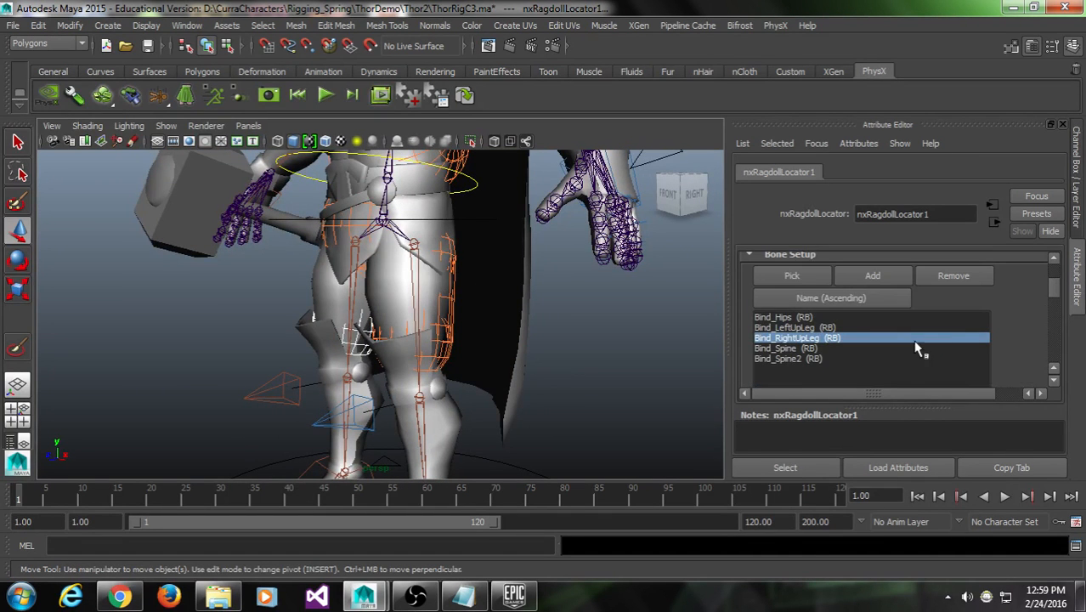
left_click(884, 328)
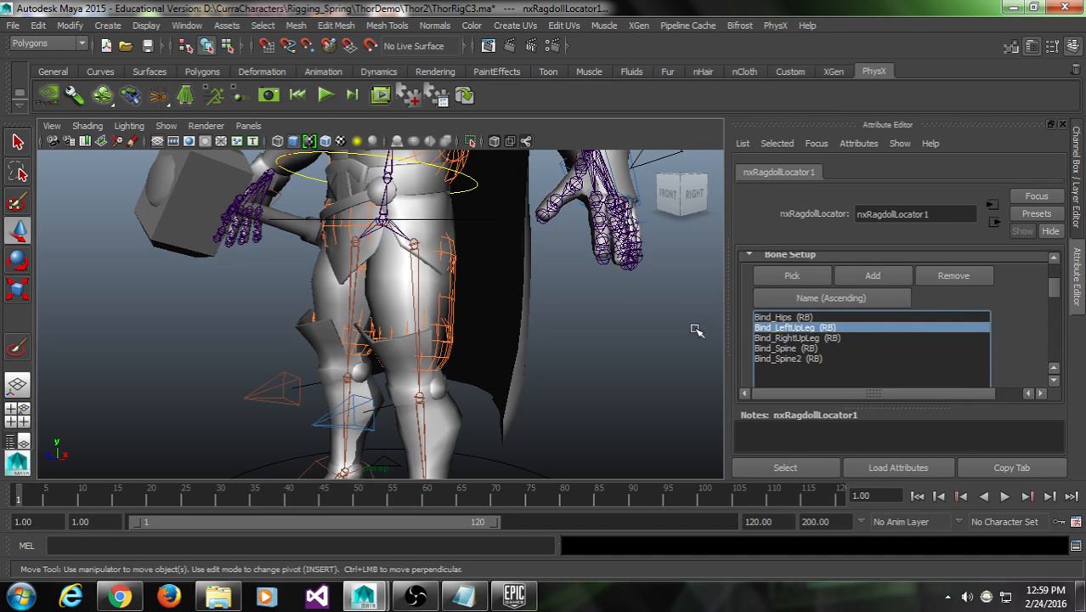
scroll(1015, 327, "down", 4)
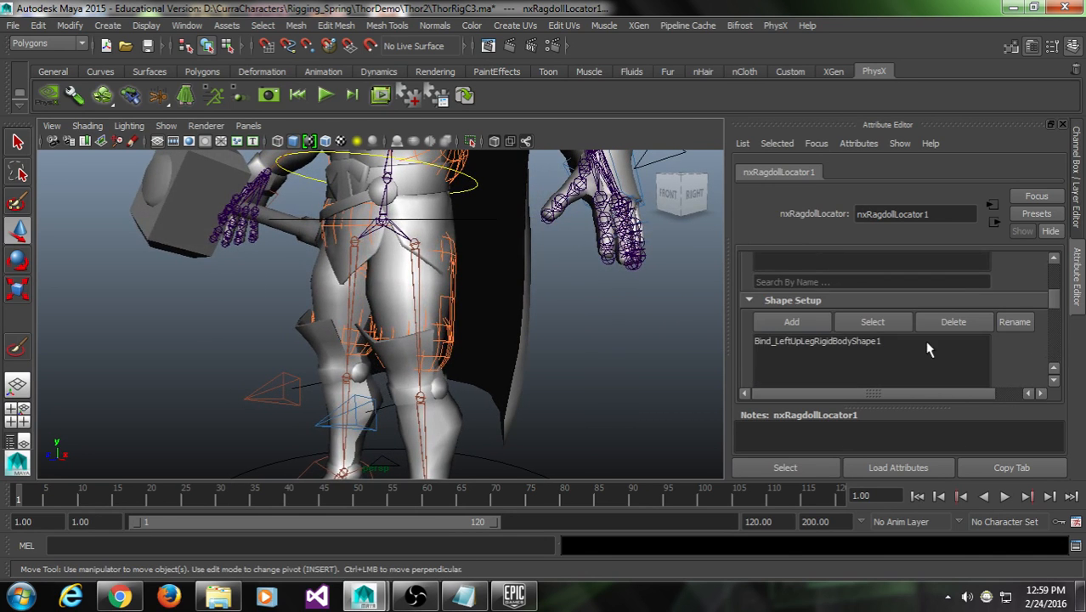
left_click(849, 343)
left_click_drag(531, 318, 484, 388, "alt")
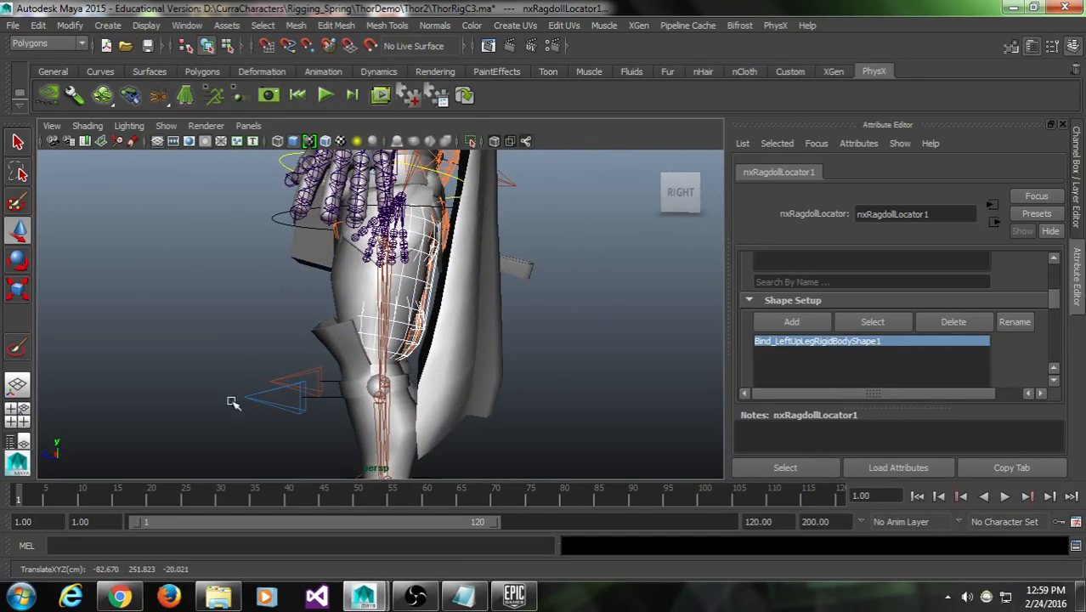
left_click_drag(233, 403, 435, 404, "alt")
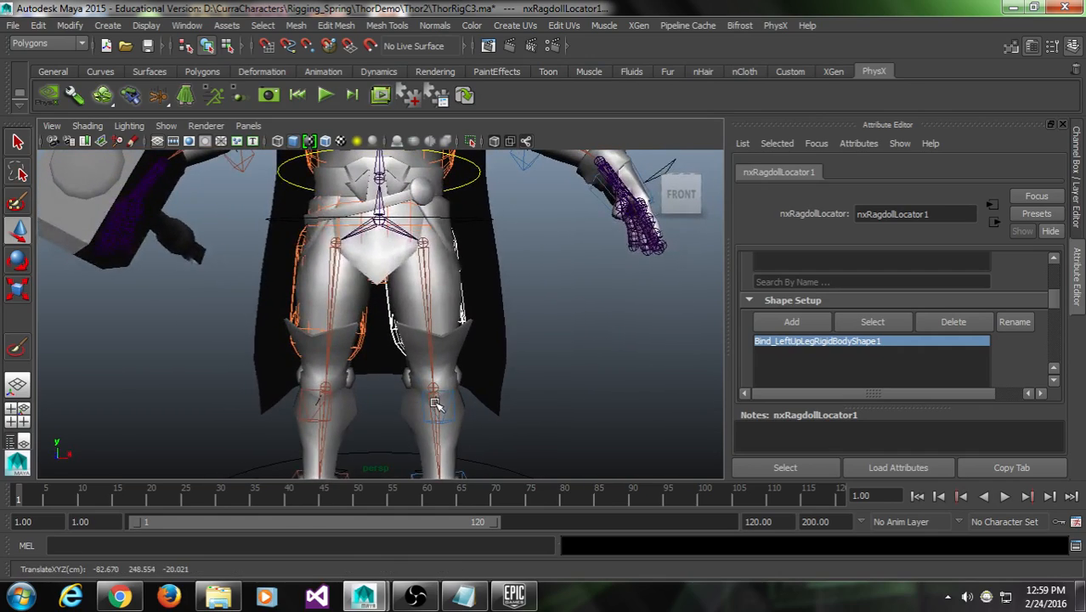
Examine the fit of all the collision shapes around the legs, torso and shoulders of the shaded character
left_click_drag(505, 400, 678, 379, "alt")
scroll(485, 321, "up", 3)
middle_click_drag(465, 318, 477, 447, "alt")
left_click_drag(476, 447, 247, 316, "alt")
scroll(286, 293, "down", 5)
left_click_drag(412, 296, 399, 328, "alt")
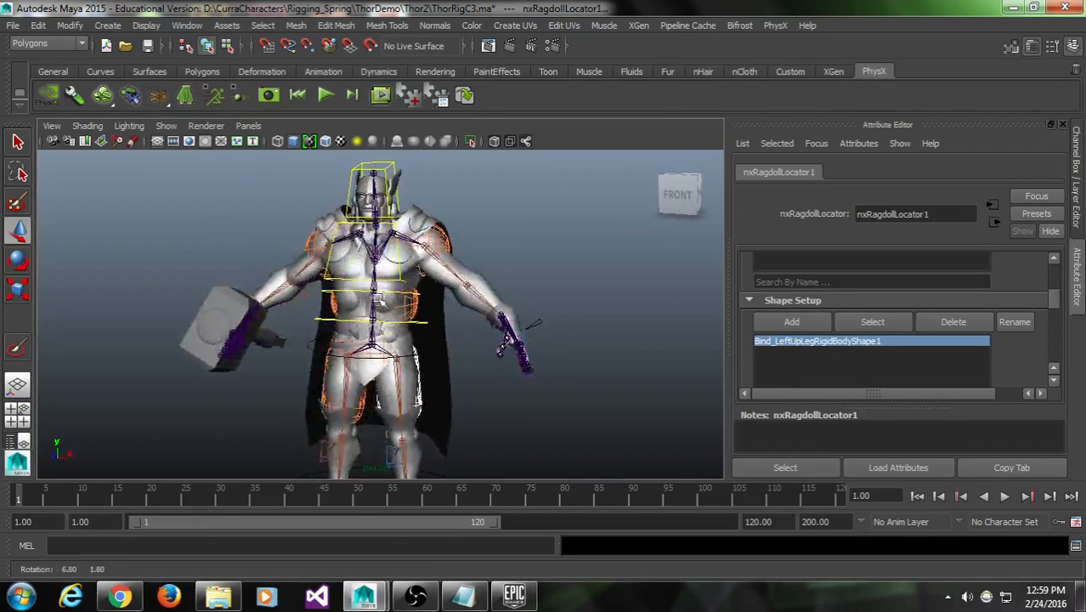
middle_click_drag(399, 328, 393, 294, "alt")
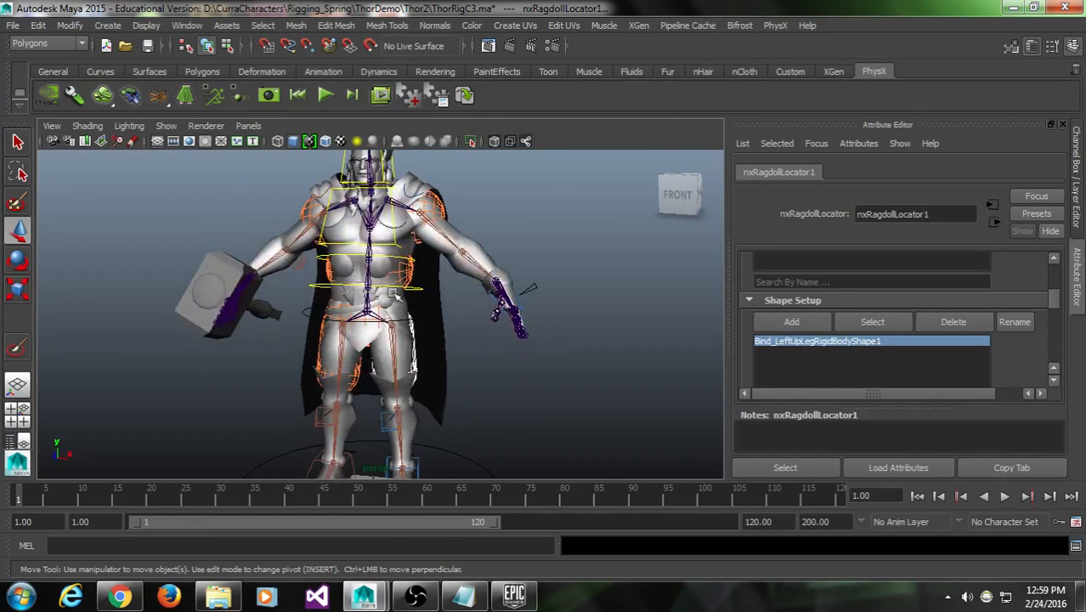
Open the PhysX Viewer, run the simulation and inspect the cape from the side and behind
left_click(382, 100)
left_click_drag(702, 302, 287, 371, "alt")
left_click(578, 601)
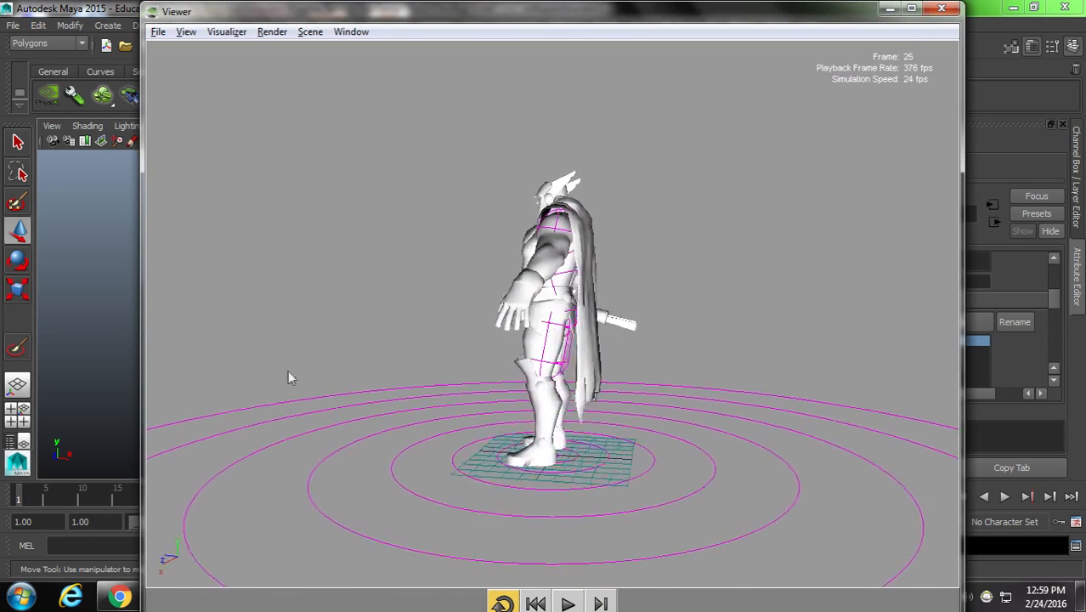
left_click_drag(499, 371, 595, 414, "alt")
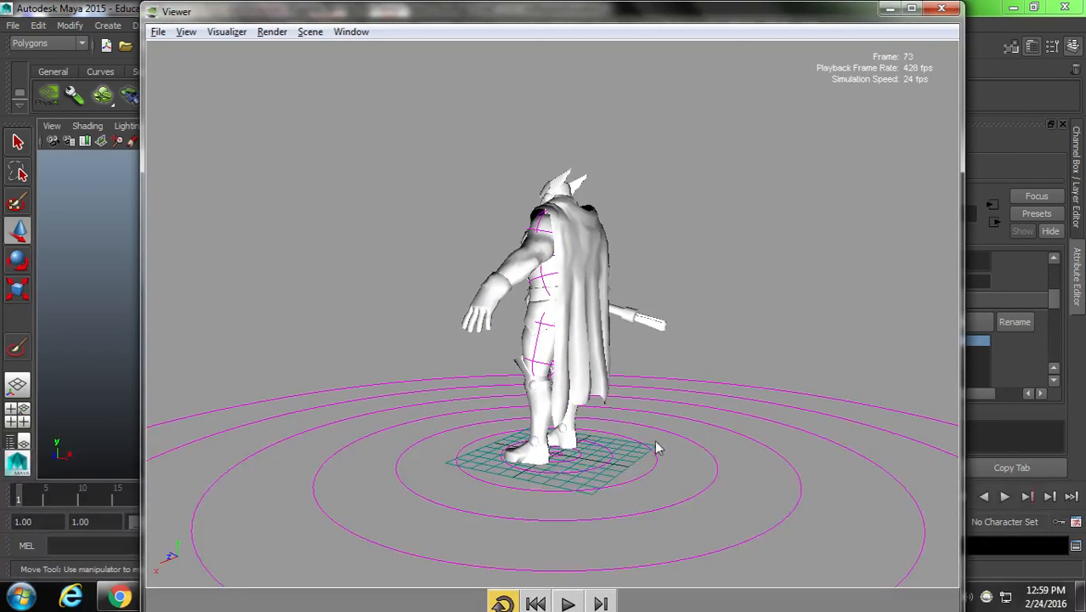
left_click_drag(654, 448, 552, 437, "alt")
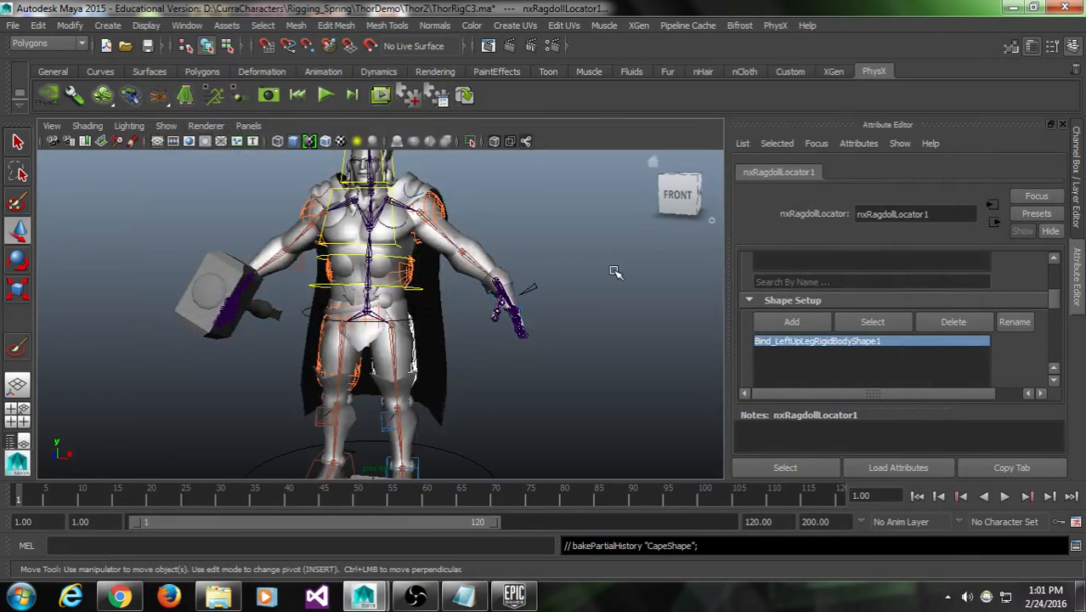
Return the Maya viewport to wireframe display
left_click_drag(613, 271, 563, 291, "alt")
key("4")
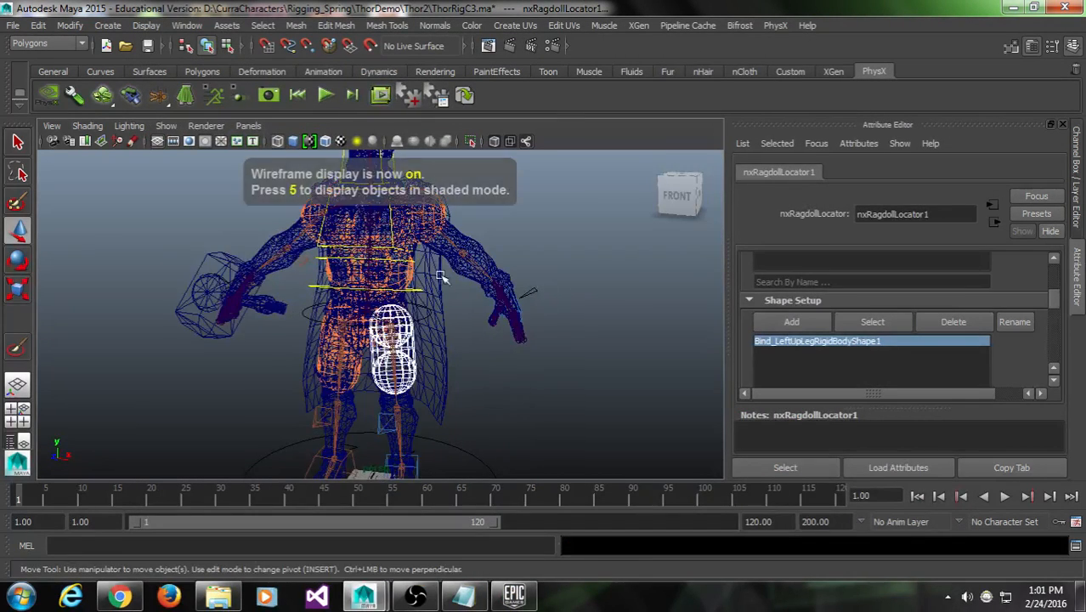
Deselect the thigh collision shape and save the scene as a new version named ThorRigC4.ma
middle_click_drag(417, 251, 430, 290, "alt")
left_click(560, 266)
left_click_drag(480, 325, 503, 324, "alt")
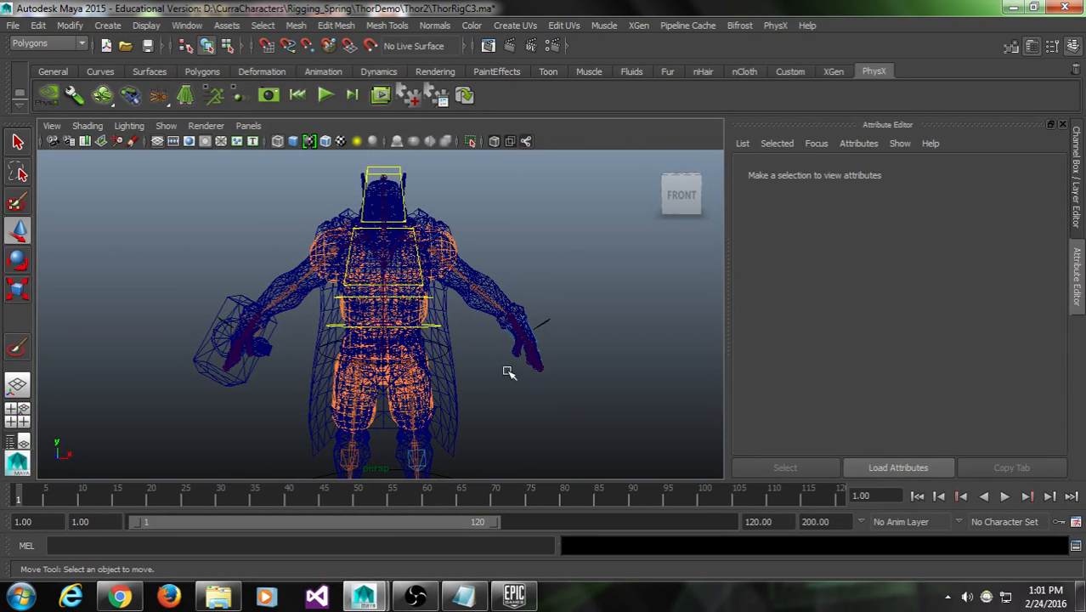
left_click(13, 25)
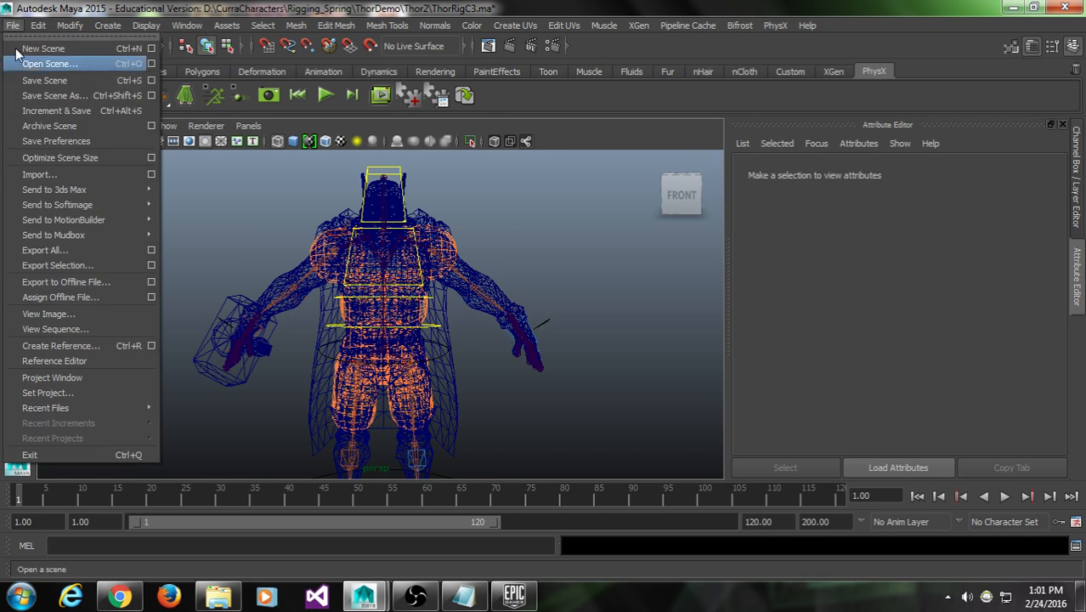
left_click(88, 97)
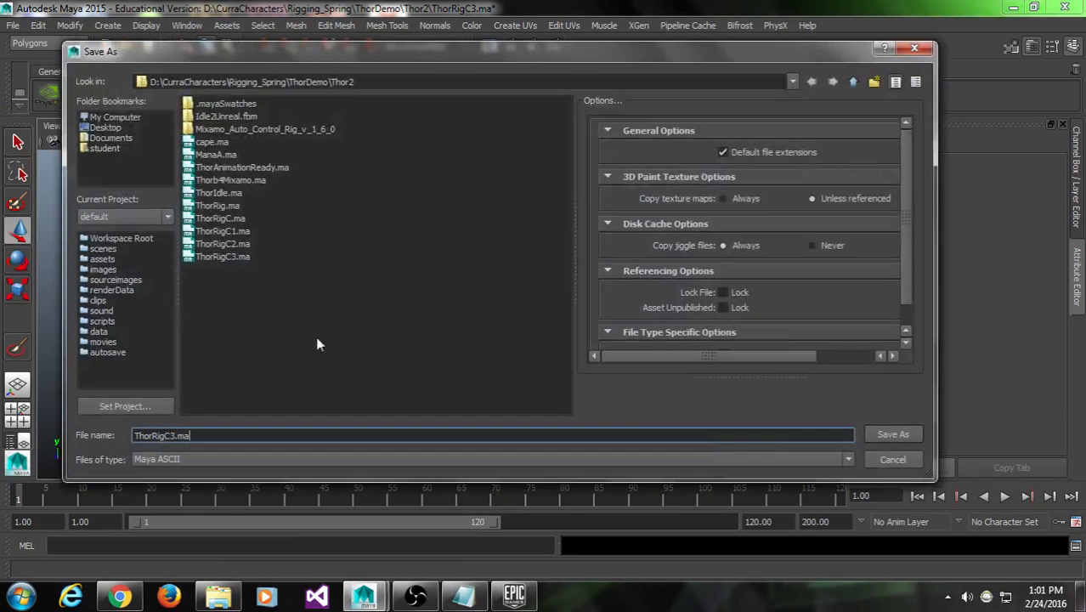
left_click(172, 435)
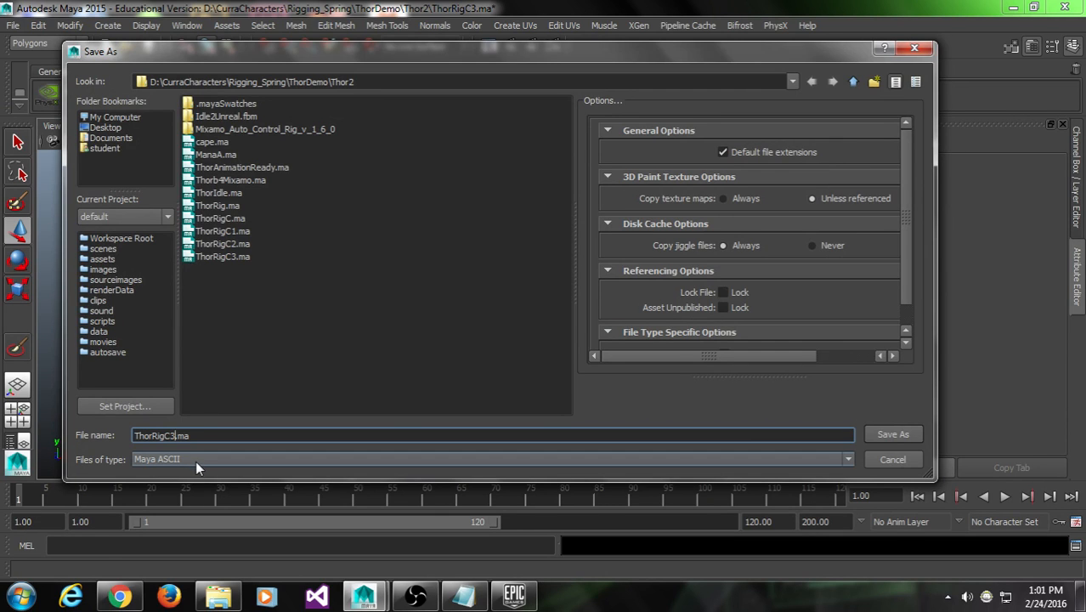
key("BackSpace")
type("4")
key("Return")
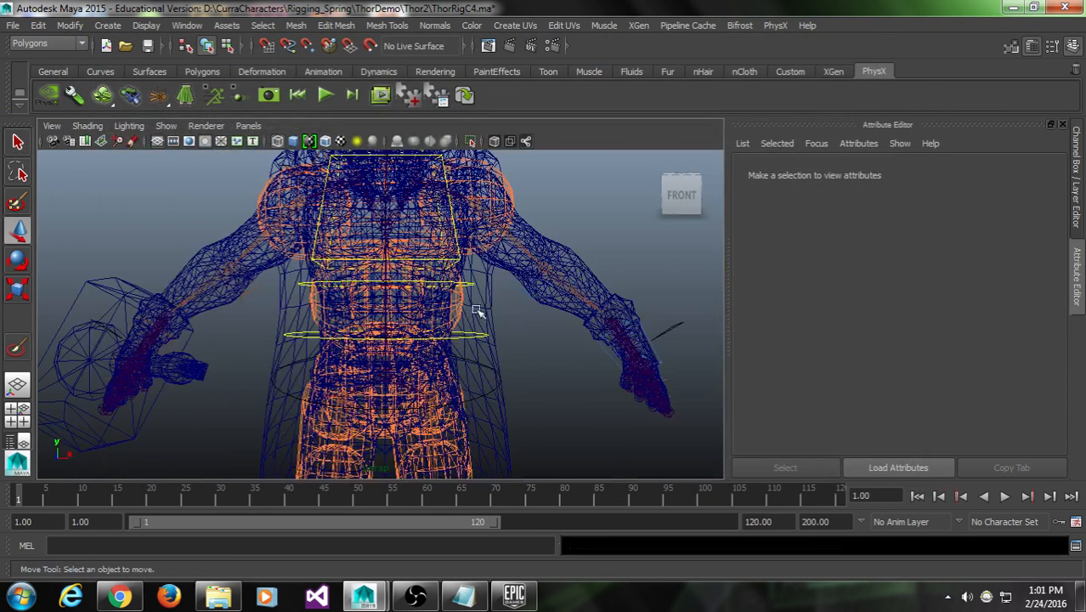
Run the PhysX simulation in the viewport and inspect the ragdoll and cape from an angled front view
scroll(497, 361, "down", 3)
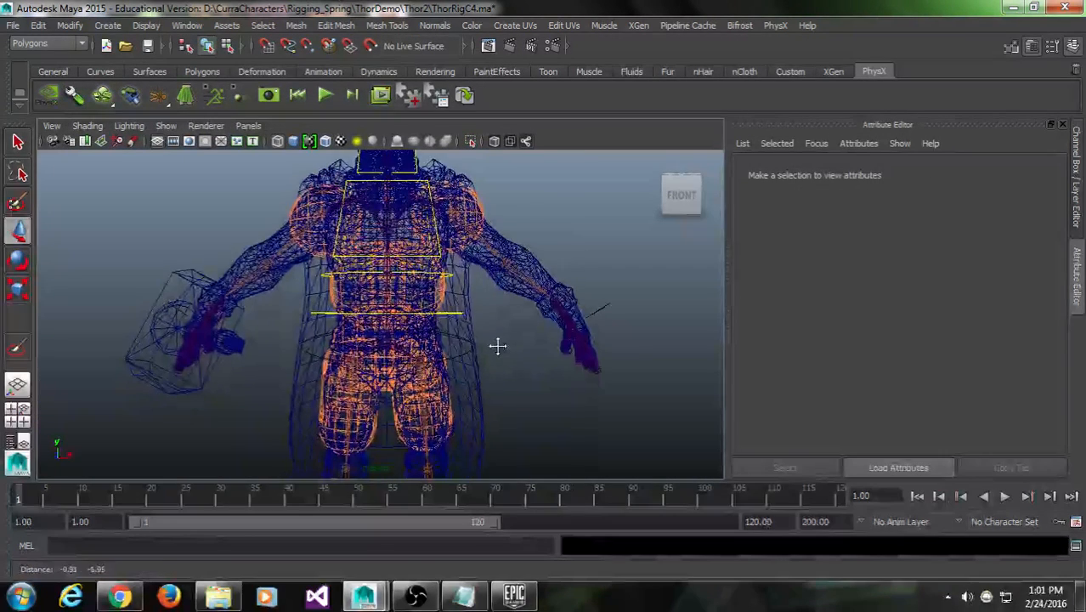
left_click_drag(497, 345, 544, 365, "alt")
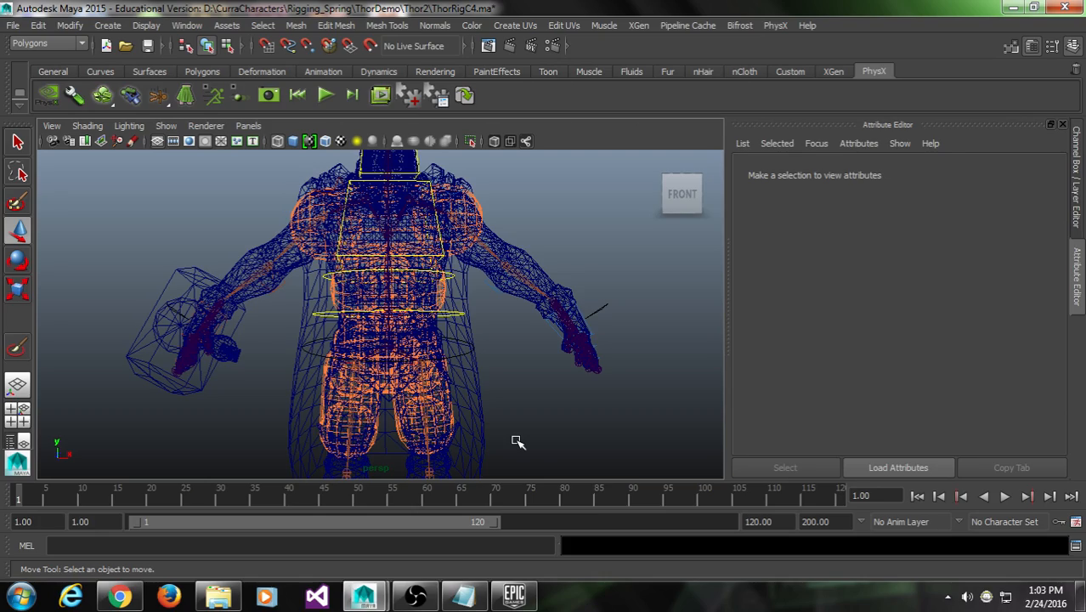
left_click_drag(526, 381, 399, 335, "alt")
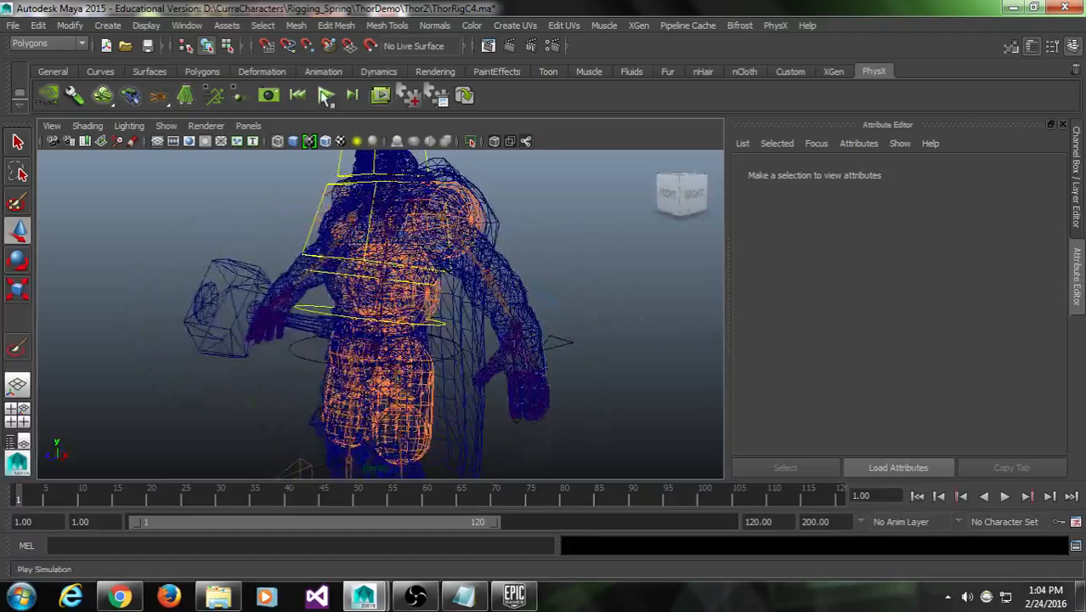
left_click(326, 95)
left_click_drag(600, 443, 705, 365, "alt")
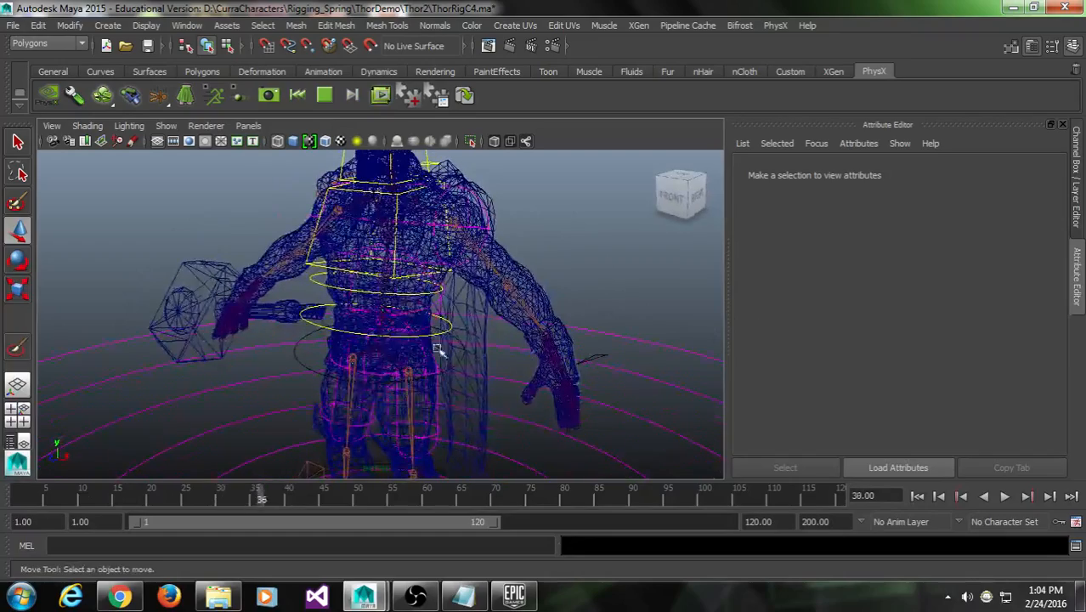
Try moving Root_CTRL while the simulation runs, and undo the move
left_click(308, 319)
left_click(347, 372)
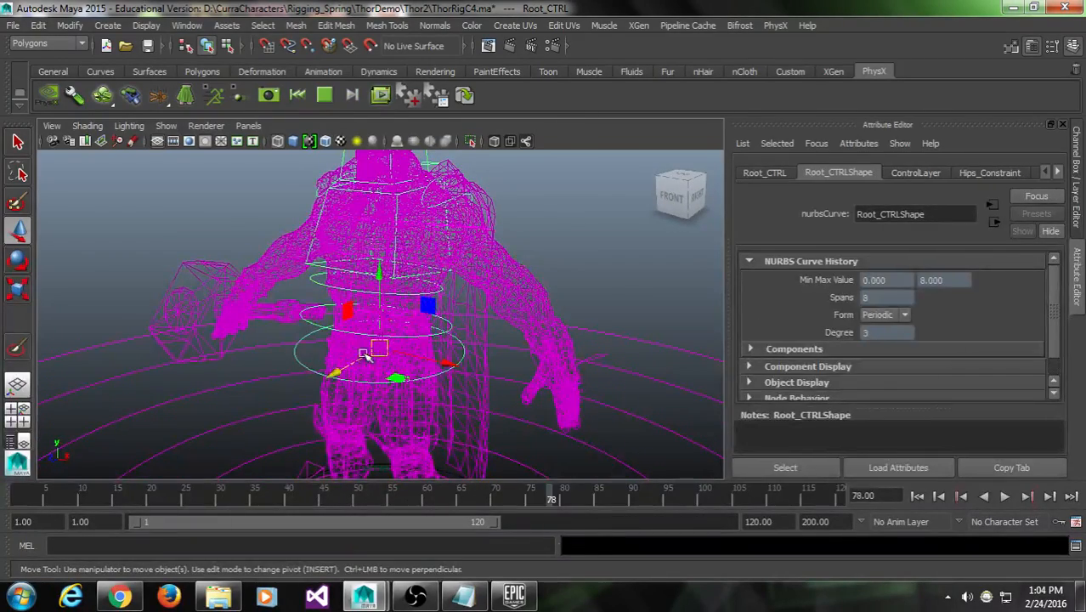
left_click_drag(348, 372, 321, 370)
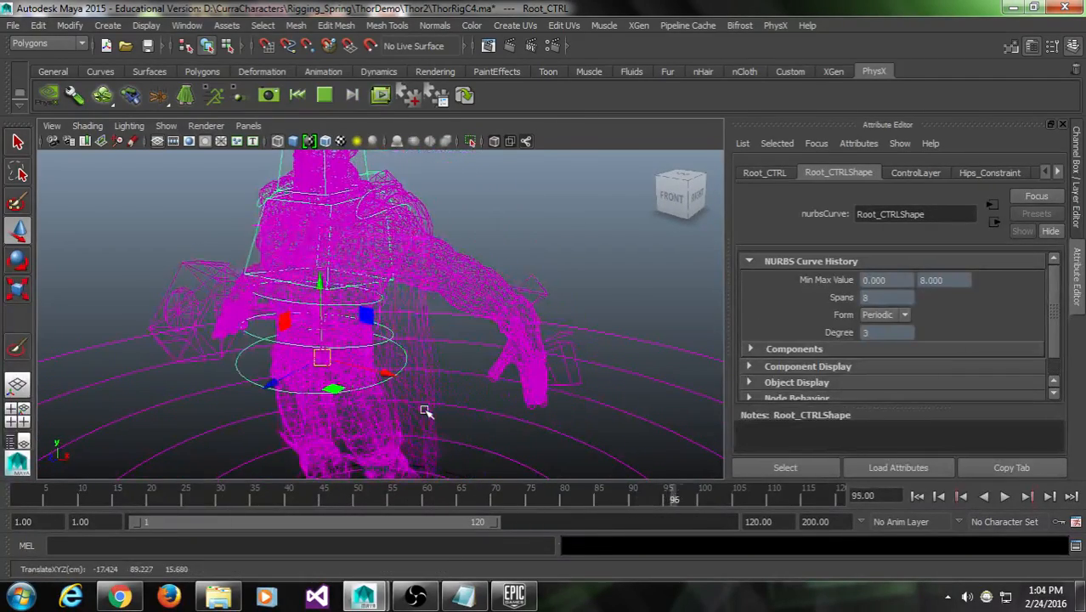
key("ctrl+z")
scroll(440, 424, "down", 5)
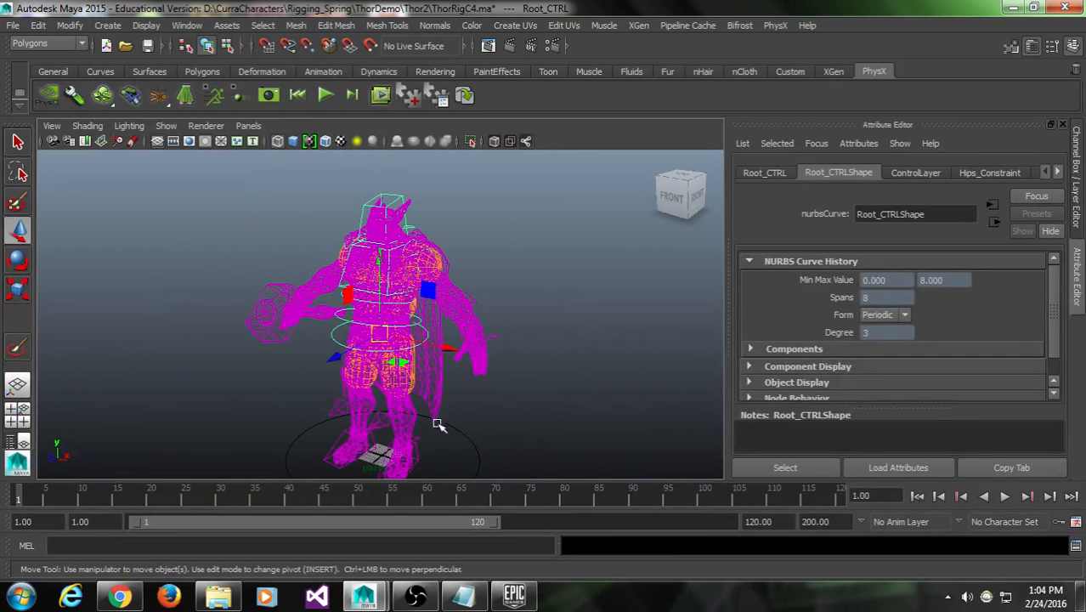
Key Root_CTRL in the standing pose at frame 1 and go to frame 20
middle_click_drag(439, 424, 440, 391, "alt")
left_click_drag(29, 498, 150, 503)
key("s")
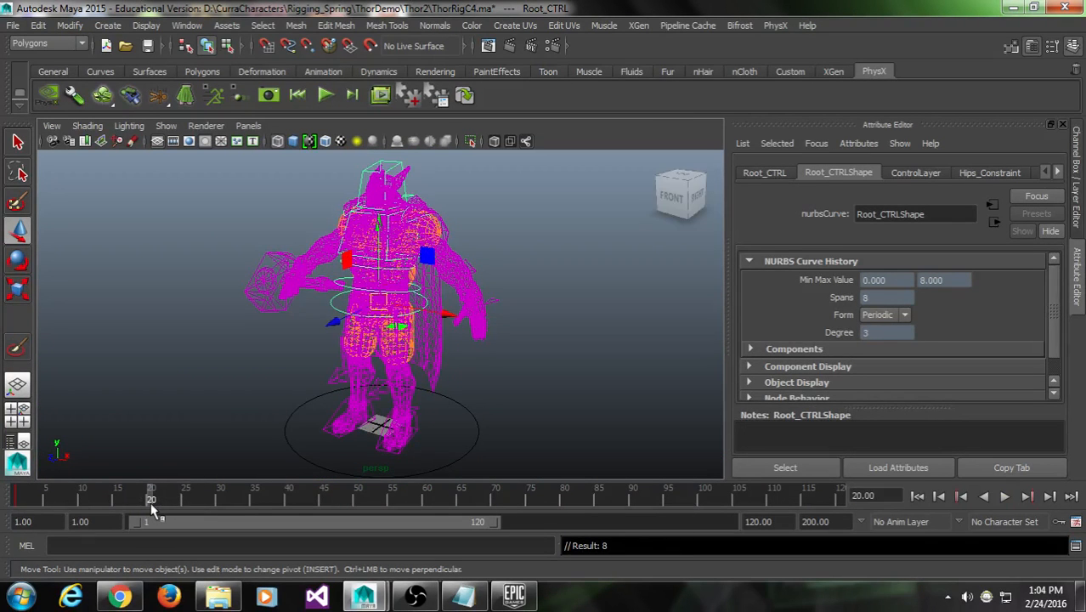
Show the character with textured shading and move Root_CTRL forward and down into a crouch at frame 20
key("5")
key("6")
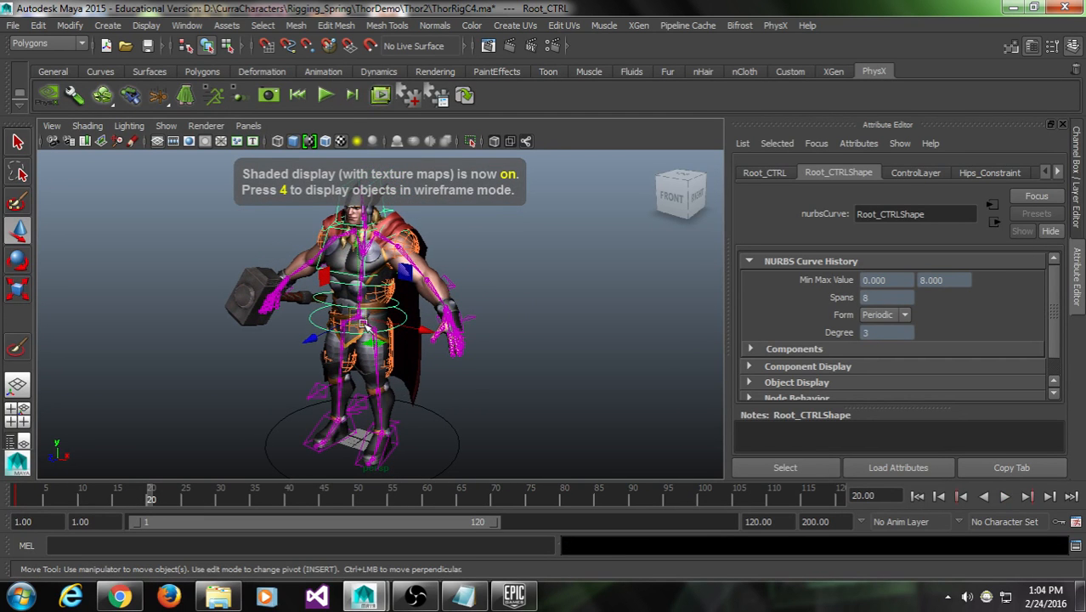
left_click_drag(363, 323, 351, 351)
key("ctrl+z")
left_click_drag(514, 373, 482, 375, "alt")
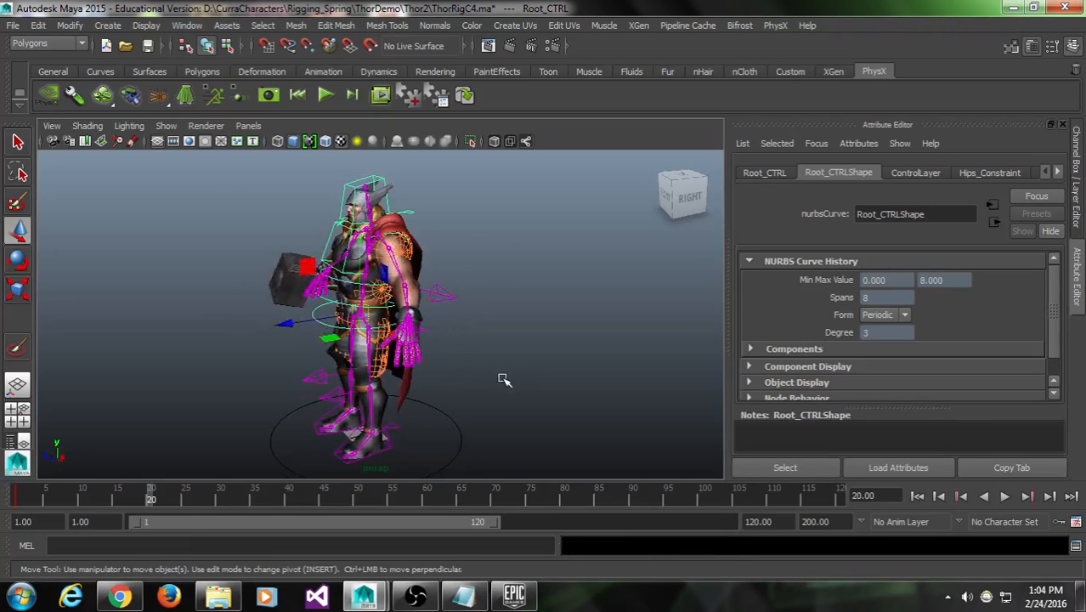
middle_click_drag(502, 378, 383, 403, "shift")
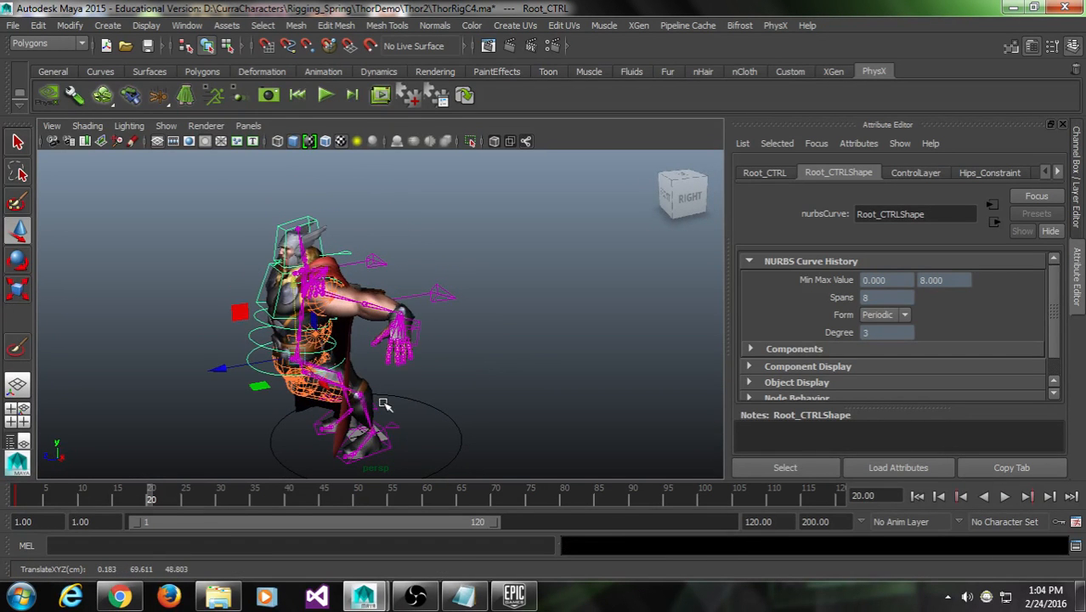
Play the simulation of the crouch animation in the viewport and examine the cape around the legs from the side
left_click(326, 96)
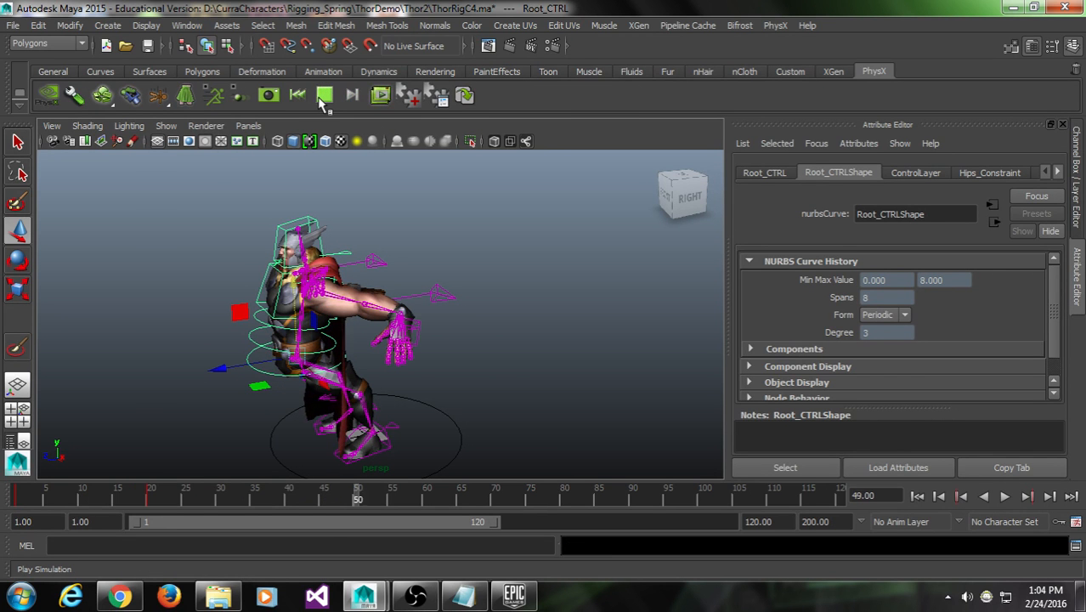
mouse_move(400, 374)
left_mouse_down("alt")
mouse_move(417, 374)
mouse_move(281, 379)
mouse_move(304, 395)
mouse_move(401, 389)
left_mouse_up("alt")
scroll(272, 412, "up", 5)
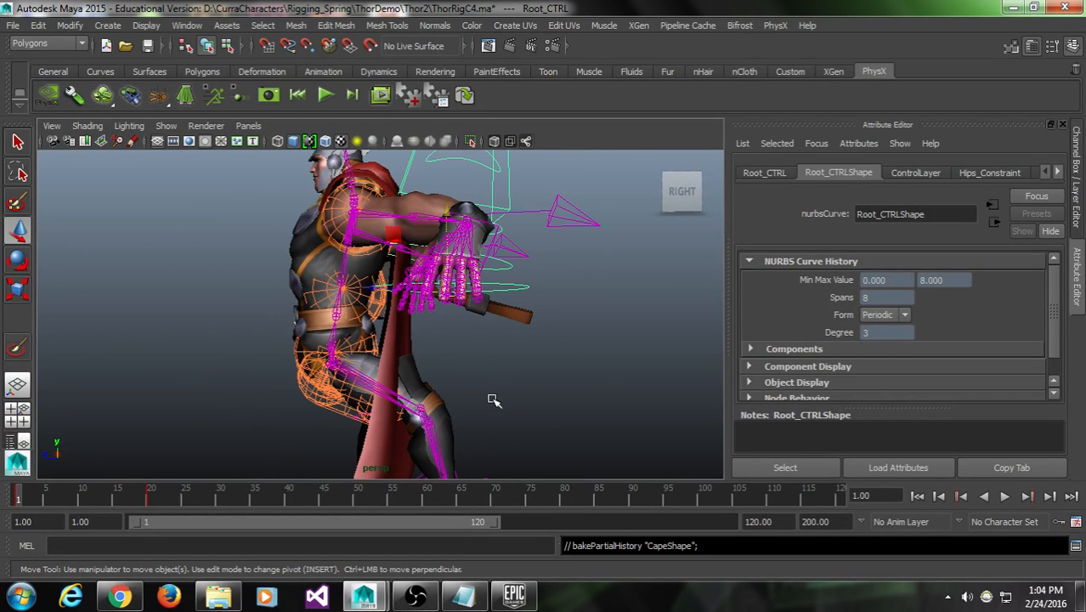
left_click(325, 95)
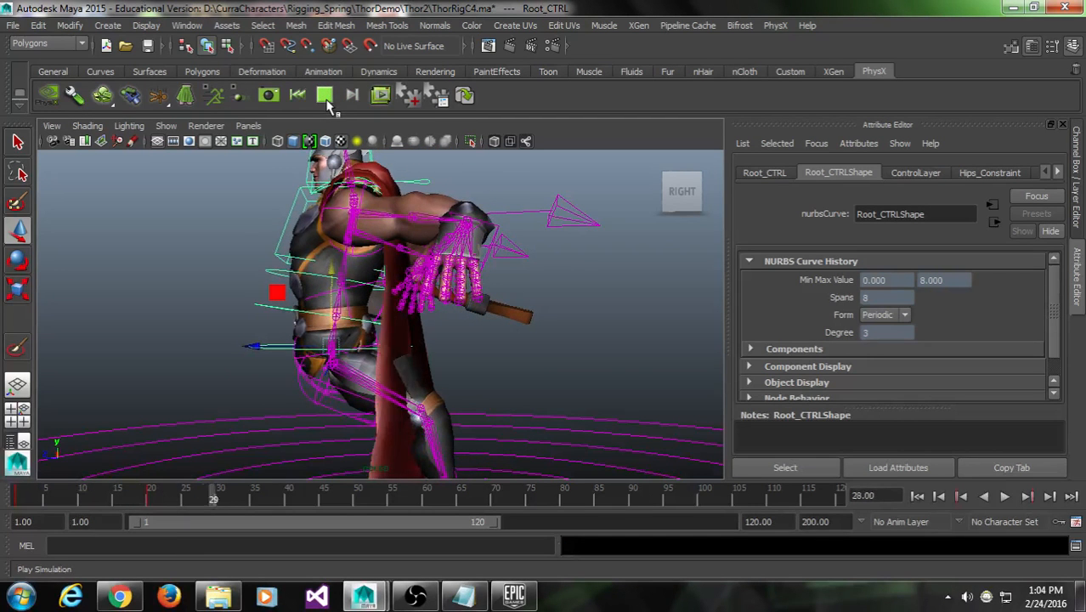
left_click(328, 98)
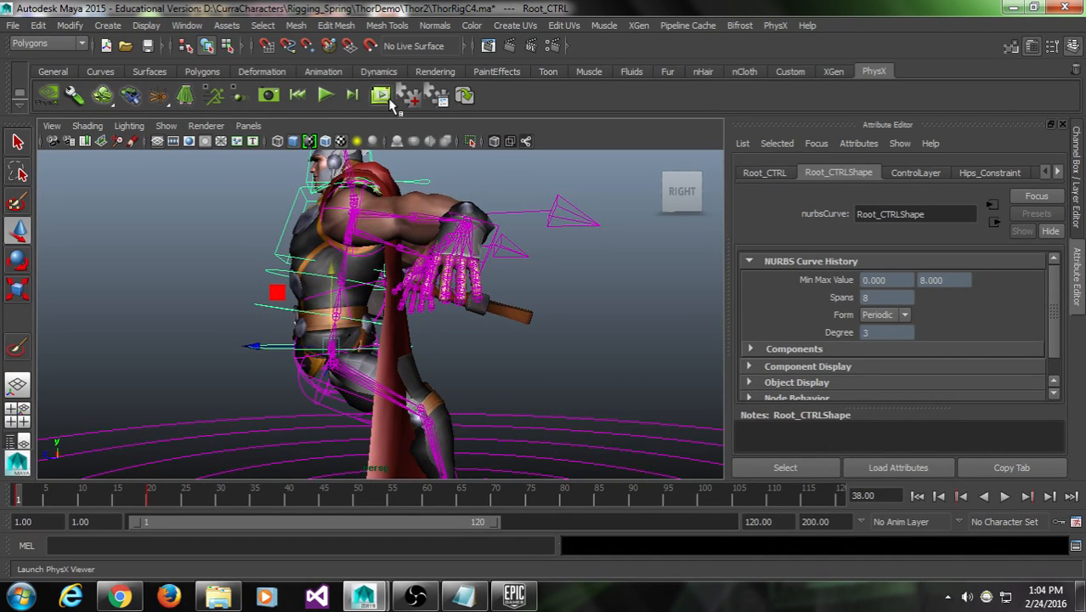
Run the crouch simulation in the PhysX Viewer, watch the cape and close the viewer
left_click(391, 100)
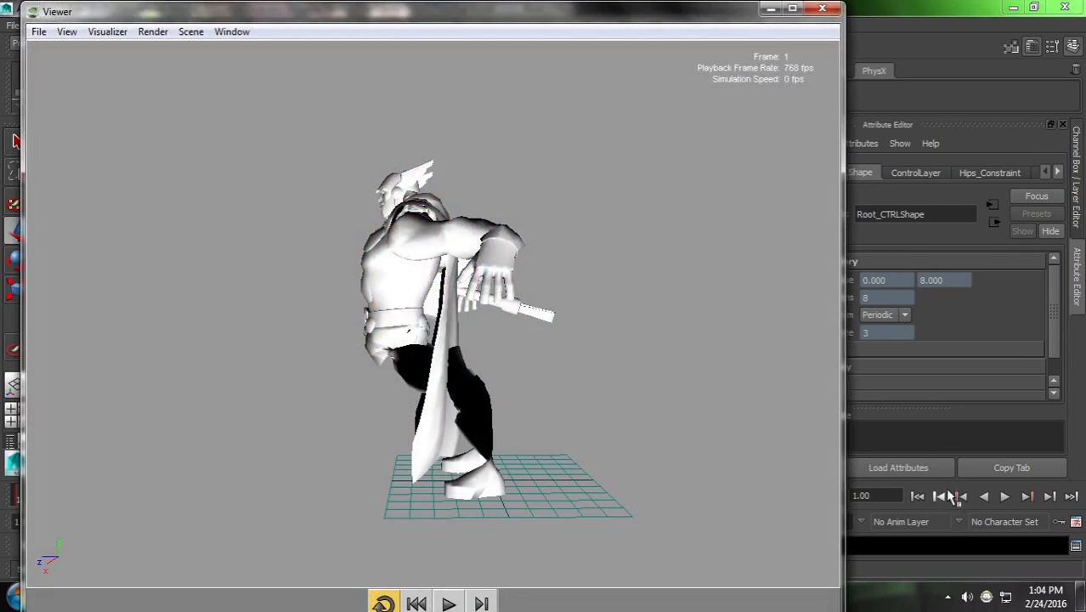
left_click(448, 603)
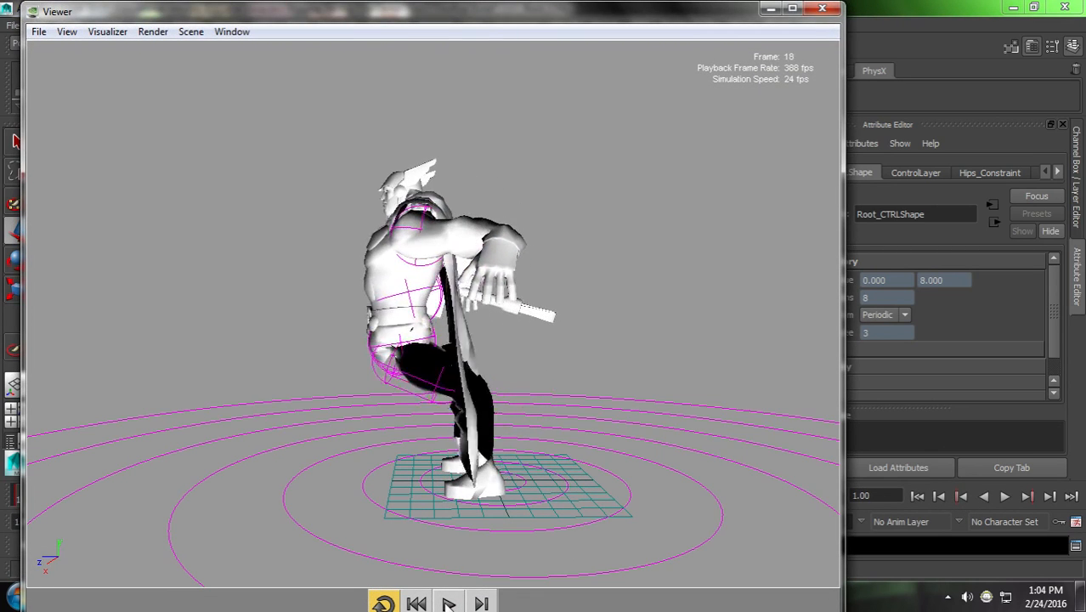
left_click(821, 9)
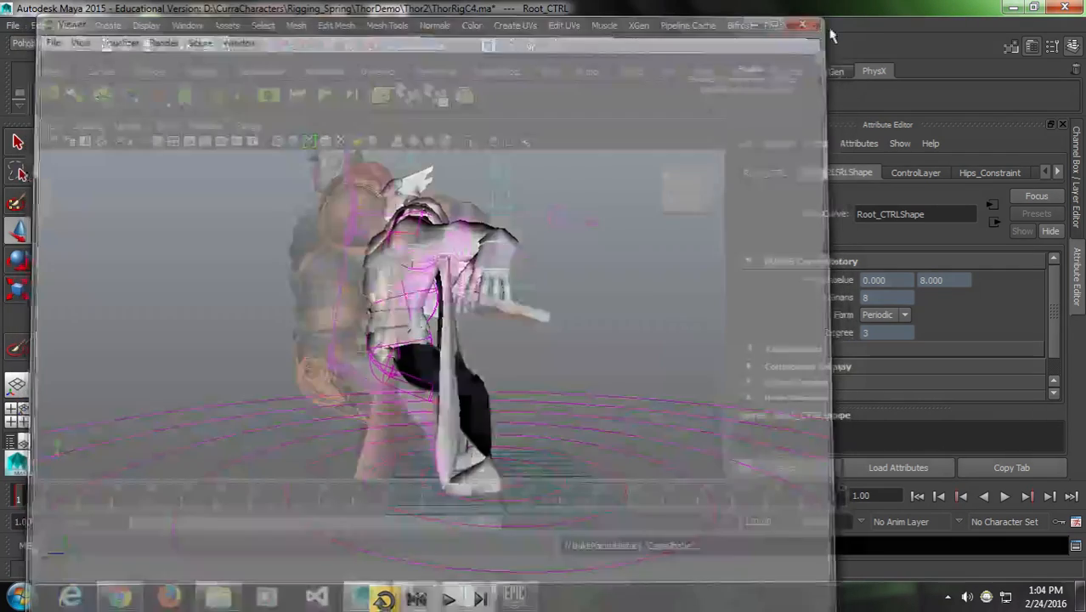
Set the end time of the animation range to frame 30
left_click(840, 522)
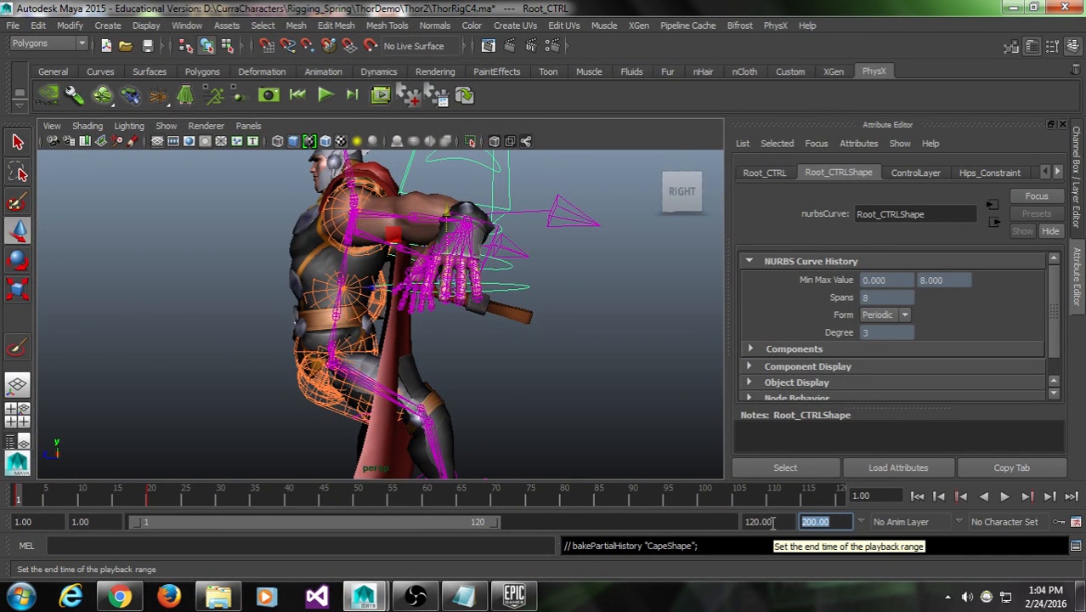
type("30")
key("Return")
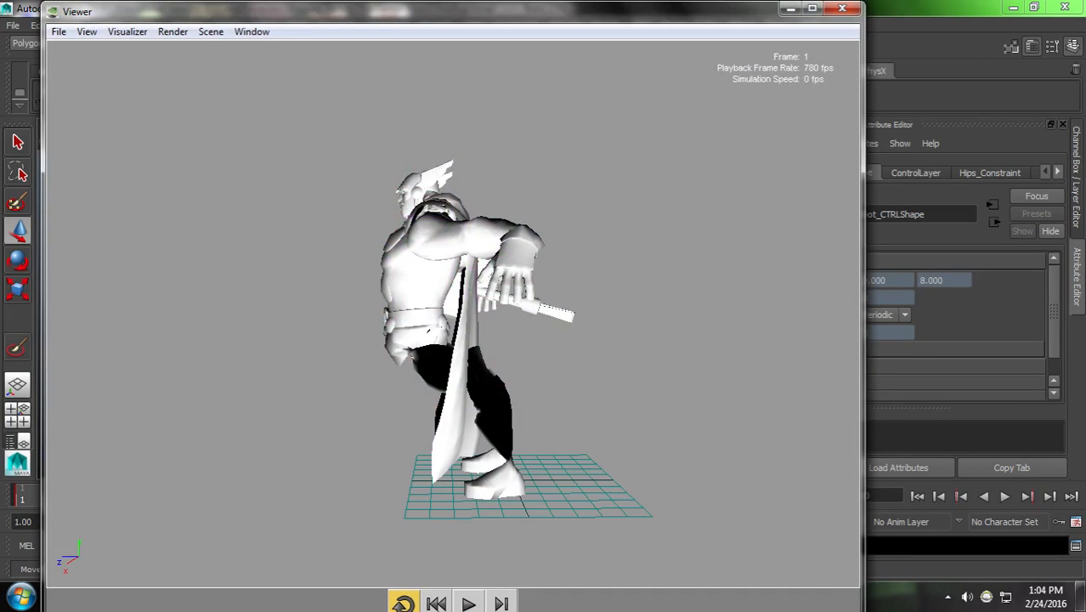
Replay the shortened simulation in the PhysX Viewer, inspect the cape from behind and the side, and close the viewer
left_click(468, 604)
left_click_drag(687, 380, 322, 451, "alt")
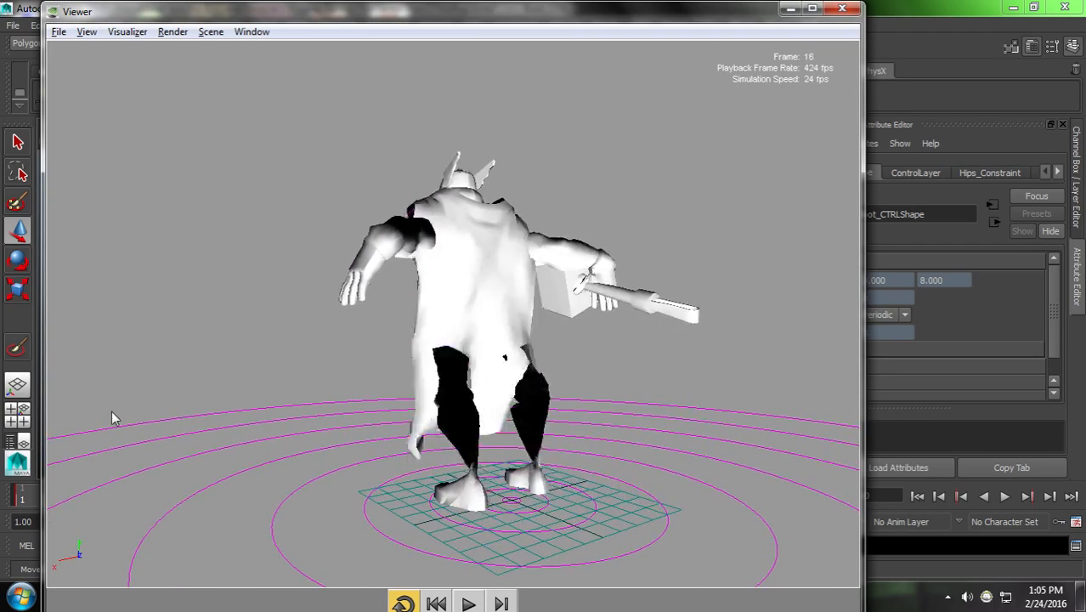
left_click_drag(111, 410, 325, 407, "alt")
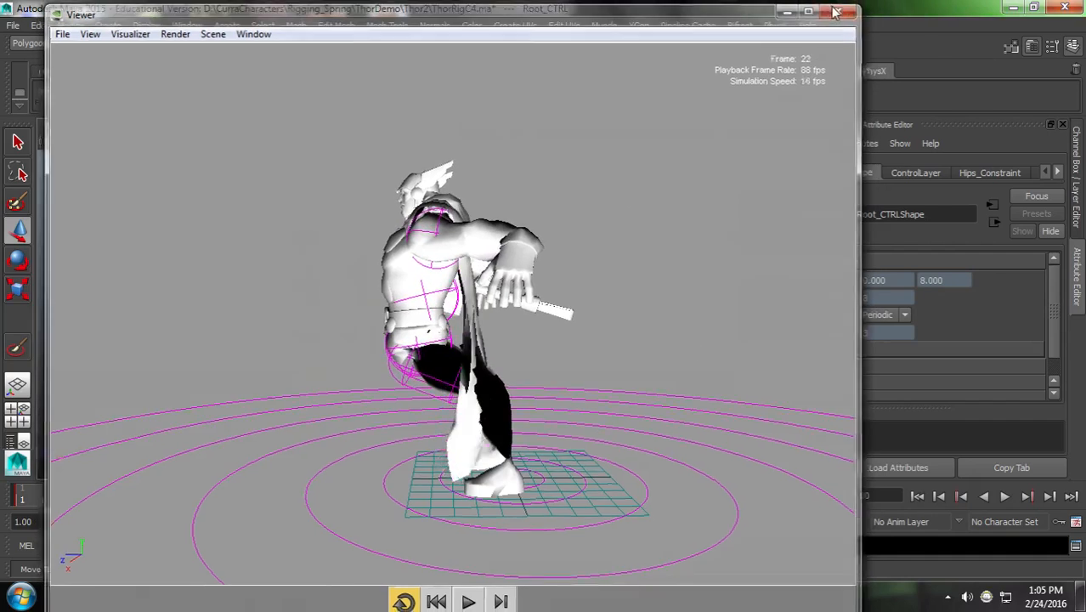
left_click(837, 12)
Delete the Root_CTRL keys at frames 20 and 1 and deselect the control
left_click(548, 501)
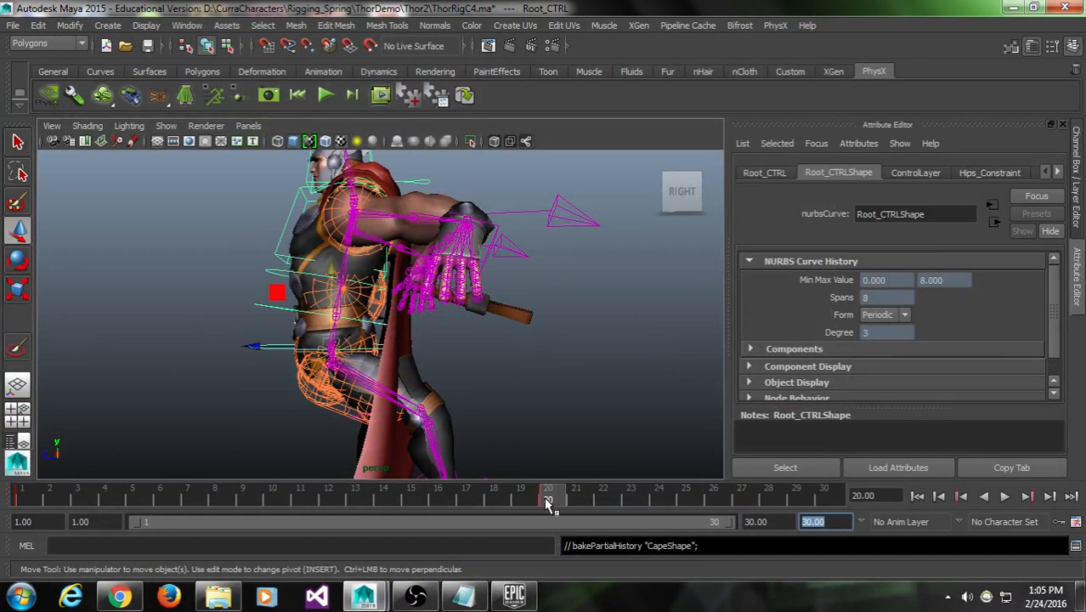
right_click(548, 500)
left_click(583, 322)
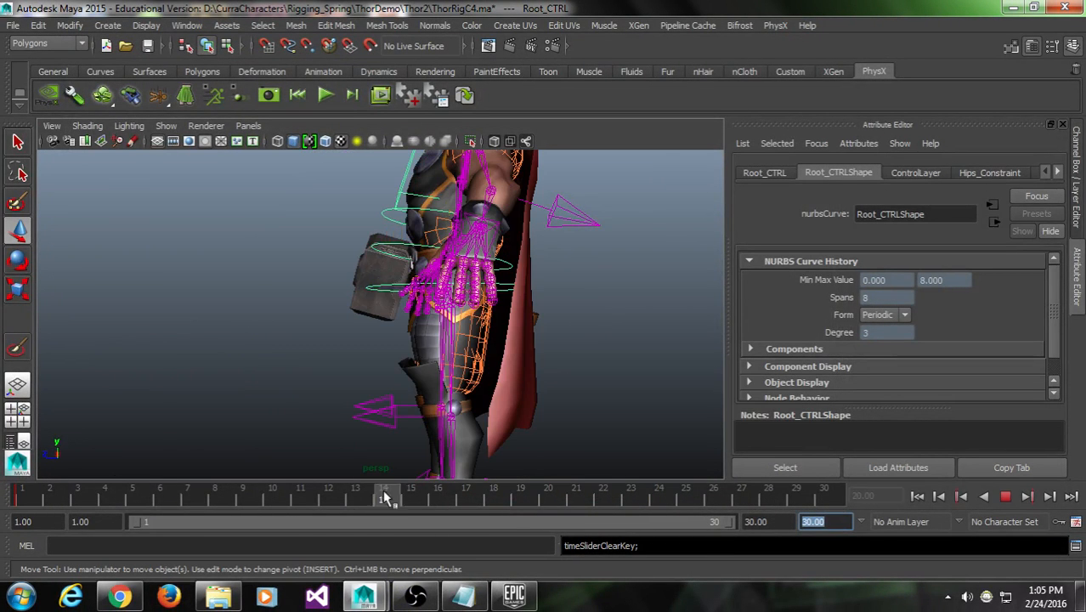
left_click(19, 499)
right_click(18, 500)
left_click(48, 323)
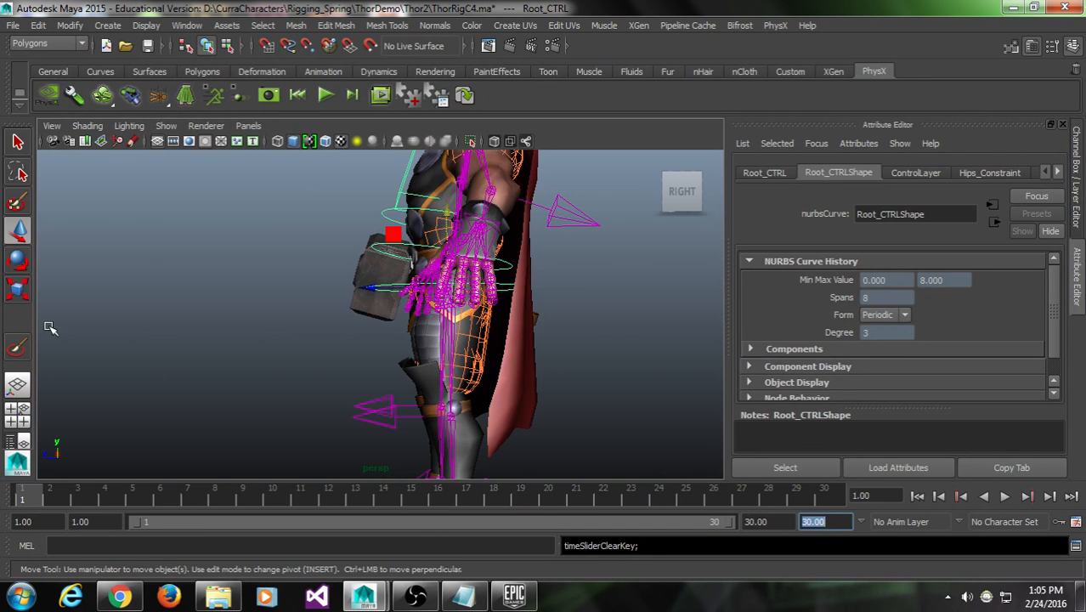
left_click(613, 368)
Look over the whole character in its standing pose and save the scene under its current file name
middle_click_drag(562, 328, 492, 427, "alt")
left_click_drag(492, 427, 567, 404, "alt")
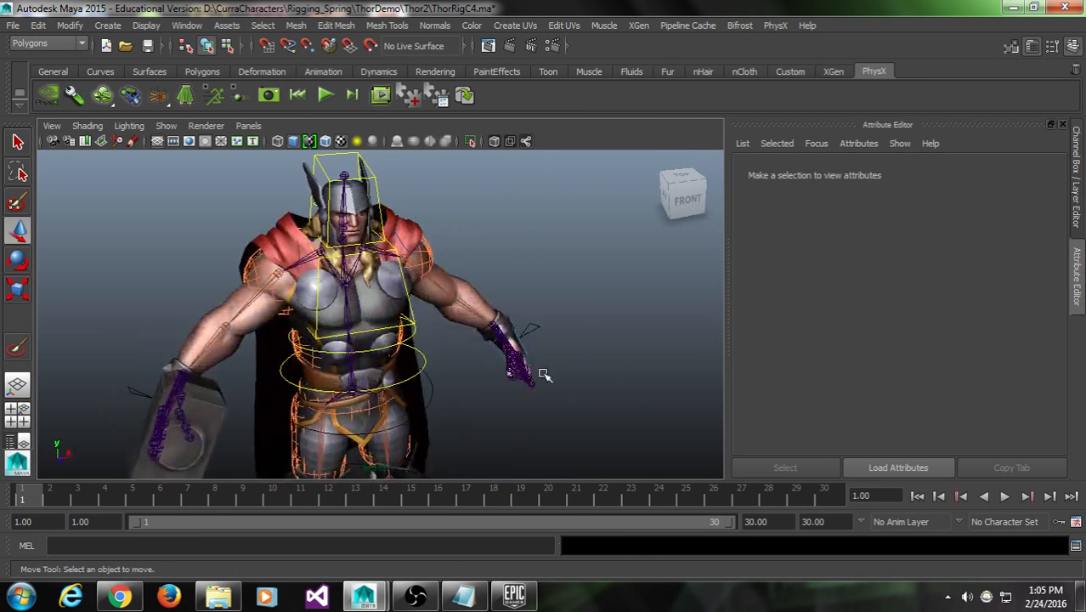
scroll(546, 340, "down", 5)
left_click_drag(541, 340, 473, 333, "alt")
middle_click_drag(472, 332, 476, 268, "alt")
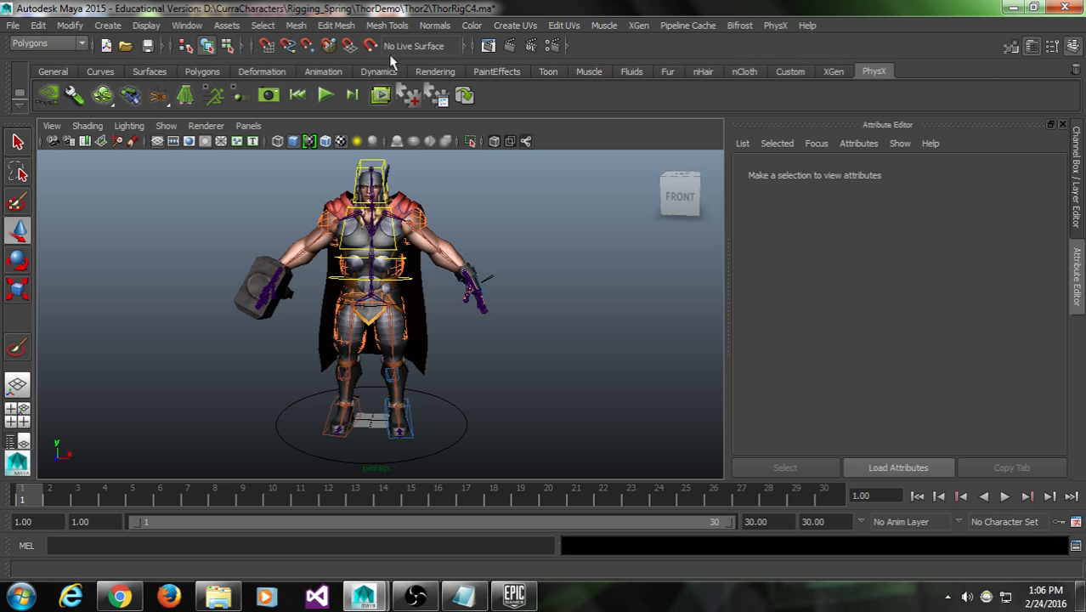
left_click_drag(522, 235, 419, 317, "alt")
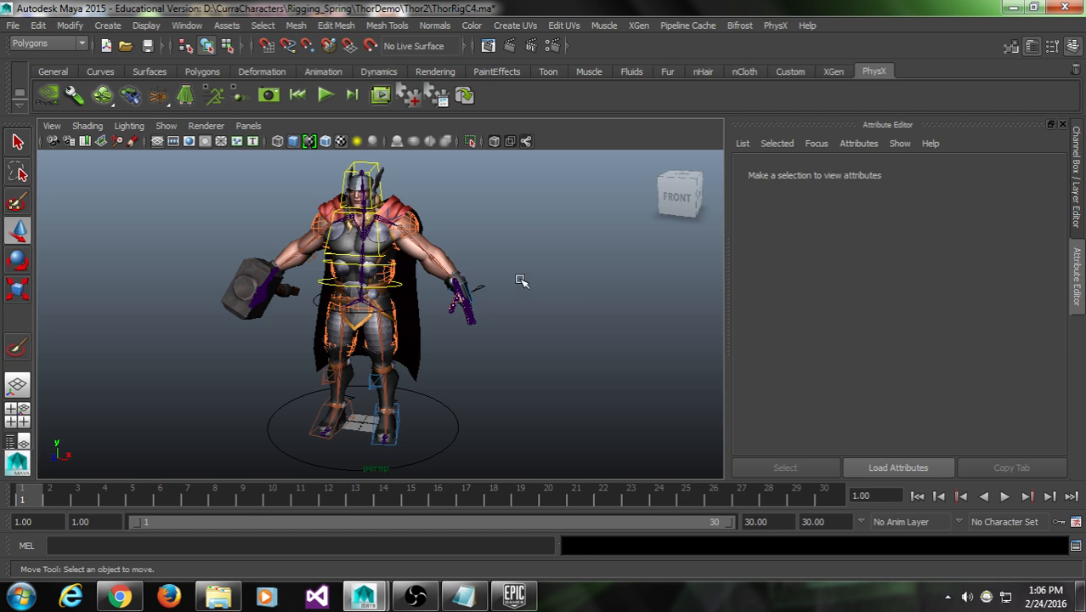
key("ctrl+s")
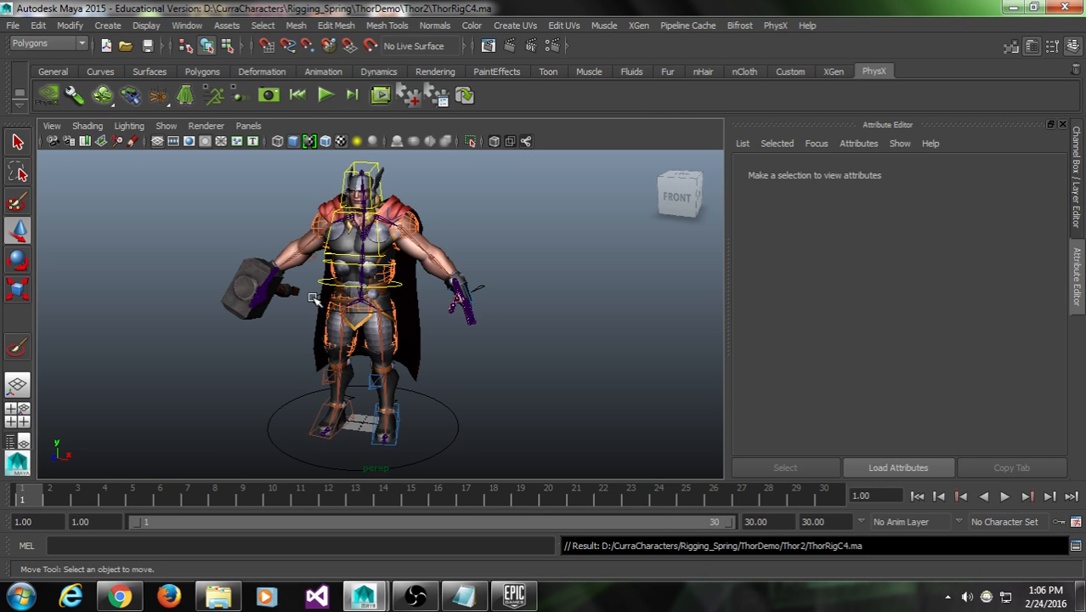
left_click_drag(516, 324, 489, 323, "alt")
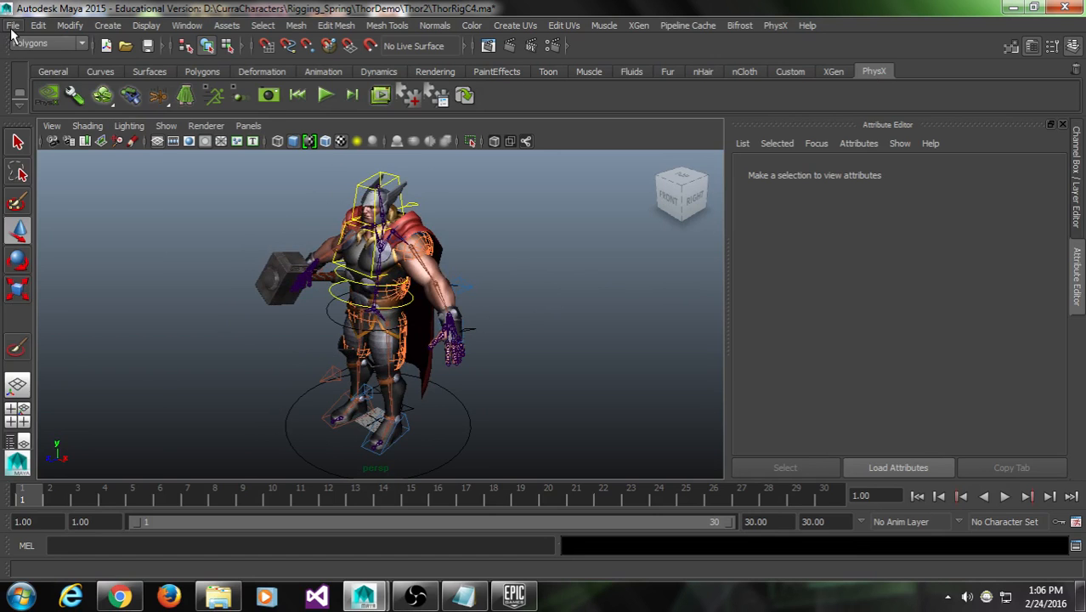
left_click(13, 26)
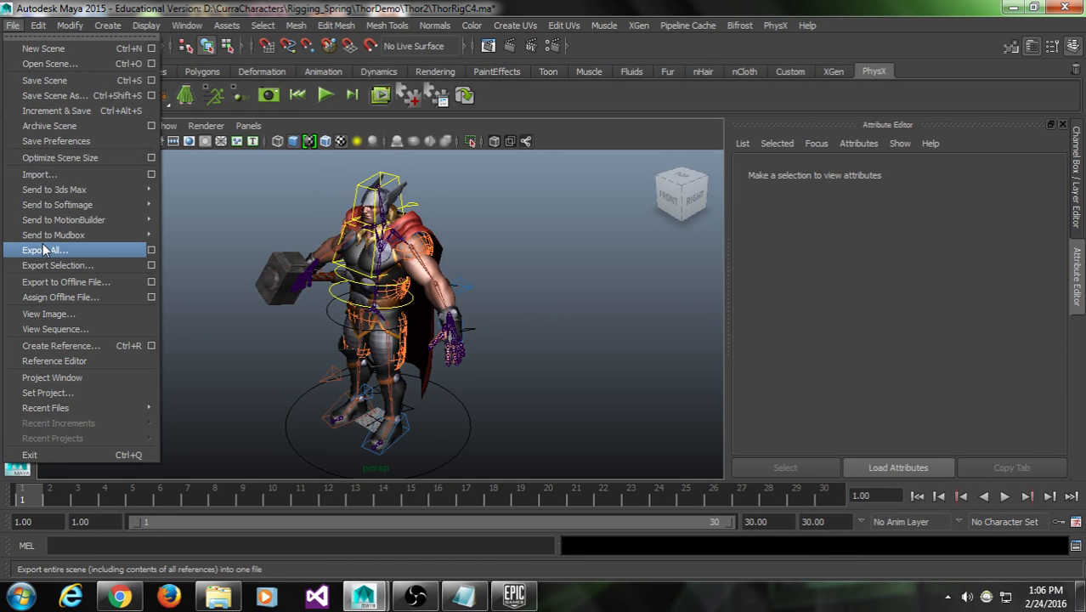
left_click(608, 322)
middle_click_drag(475, 326, 412, 381, "alt")
left_click_drag(412, 380, 475, 351, "alt")
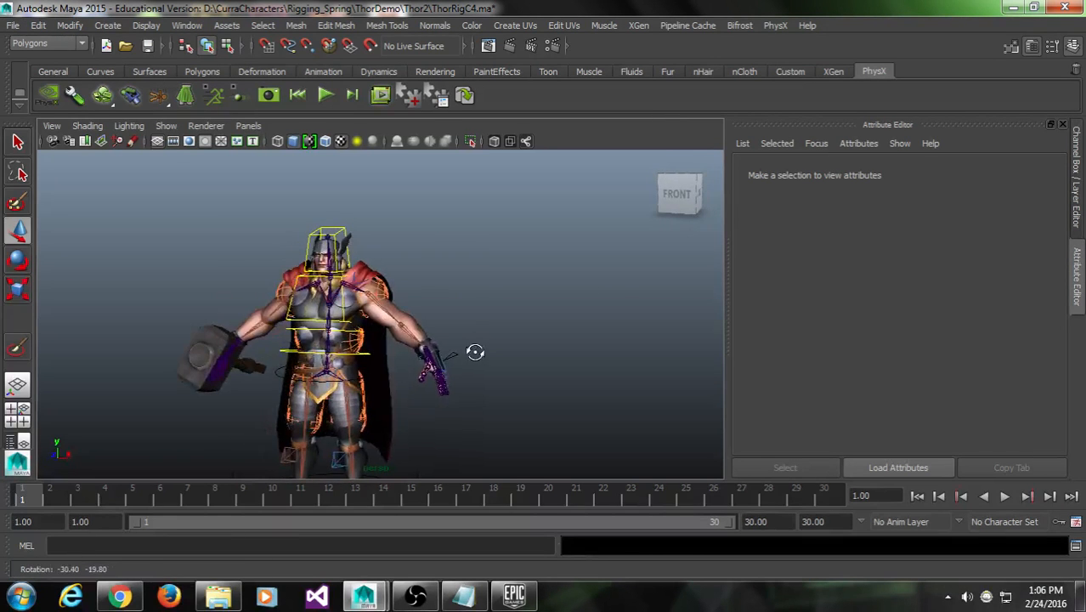
middle_click_drag(474, 357, 438, 378, "alt")
Open the Hypershade, widen it to show all scene materials, and check the Thor and Cape1 materials
left_click(186, 26)
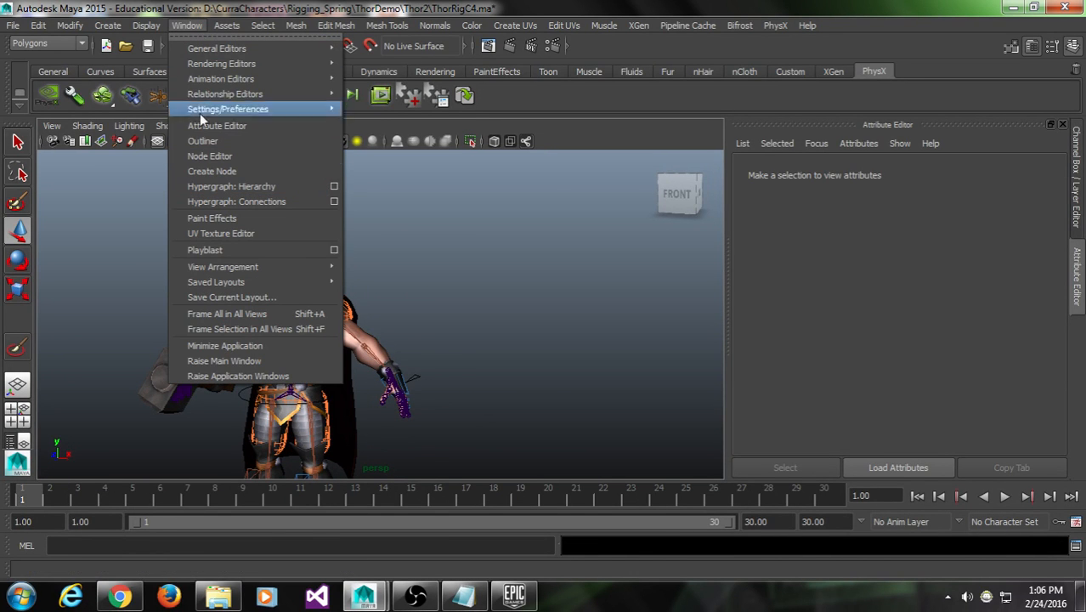
mouse_move(222, 64)
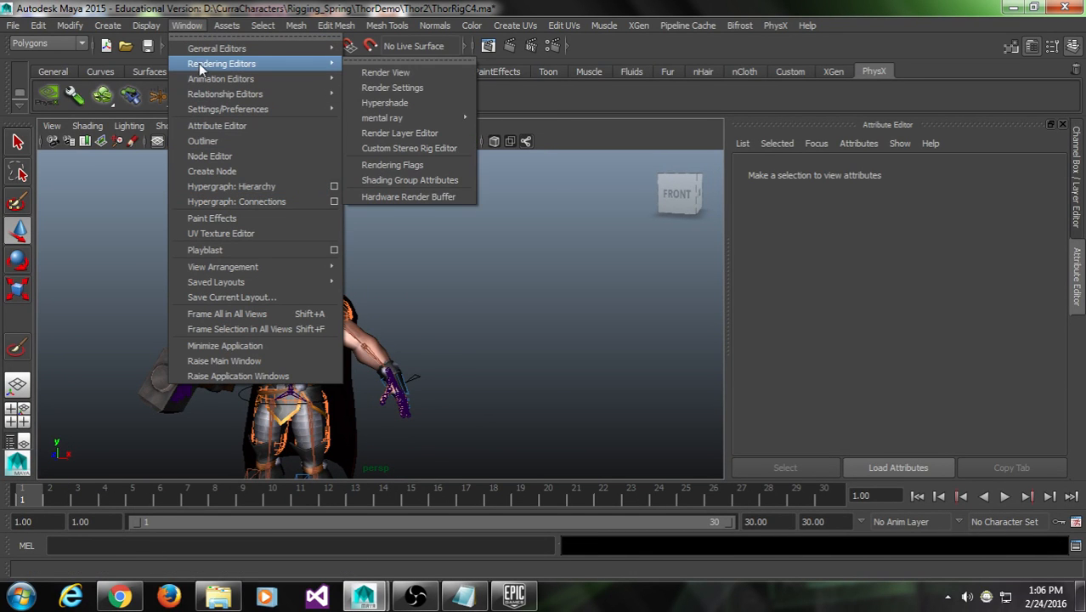
left_click(384, 102)
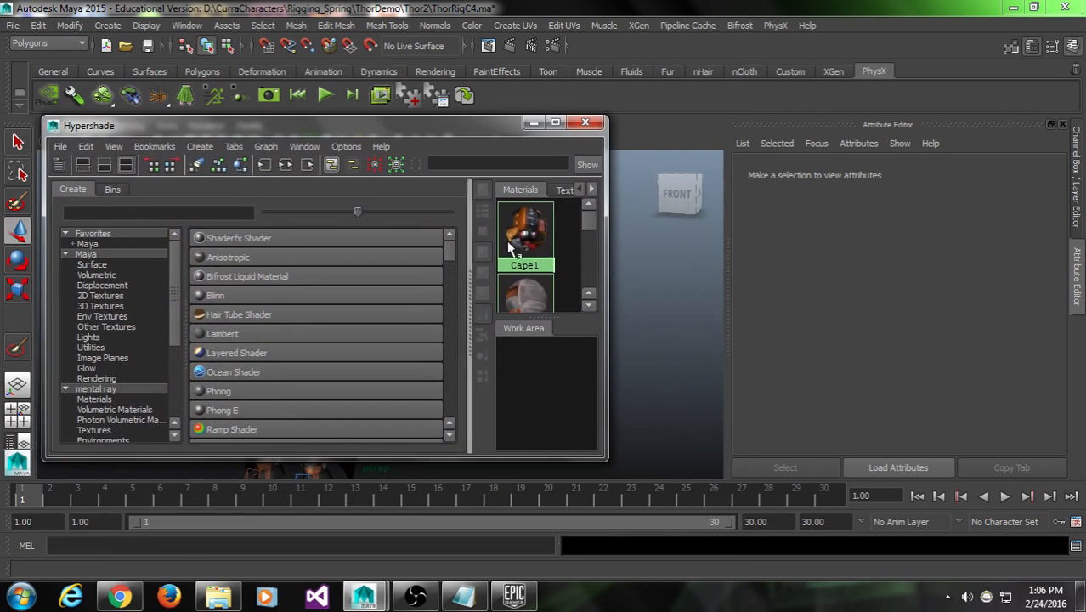
left_click_drag(608, 298, 889, 317)
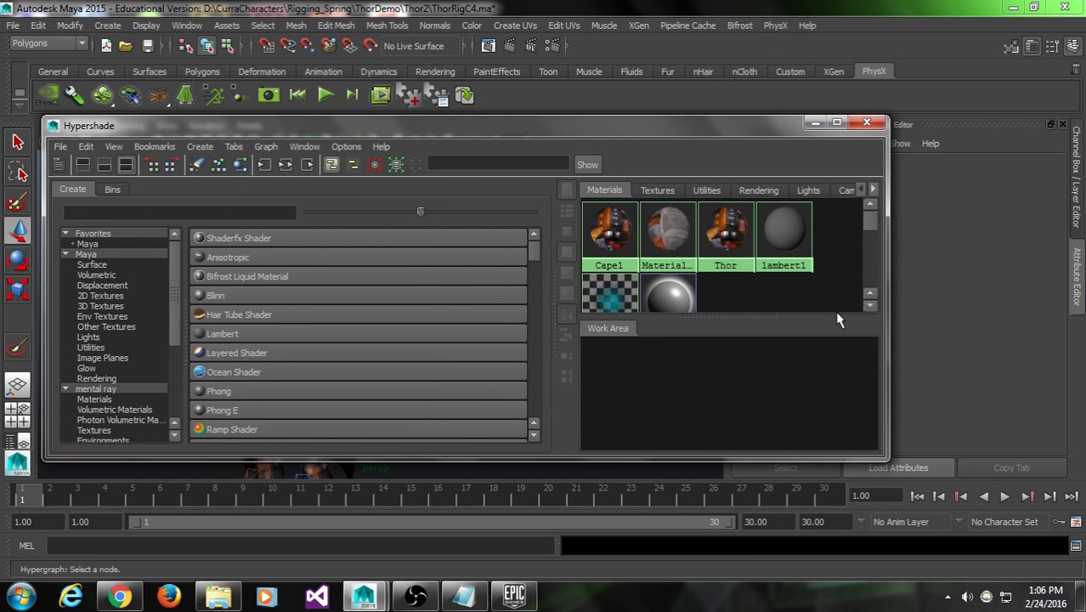
left_click_drag(885, 273, 1023, 277)
left_click(712, 230)
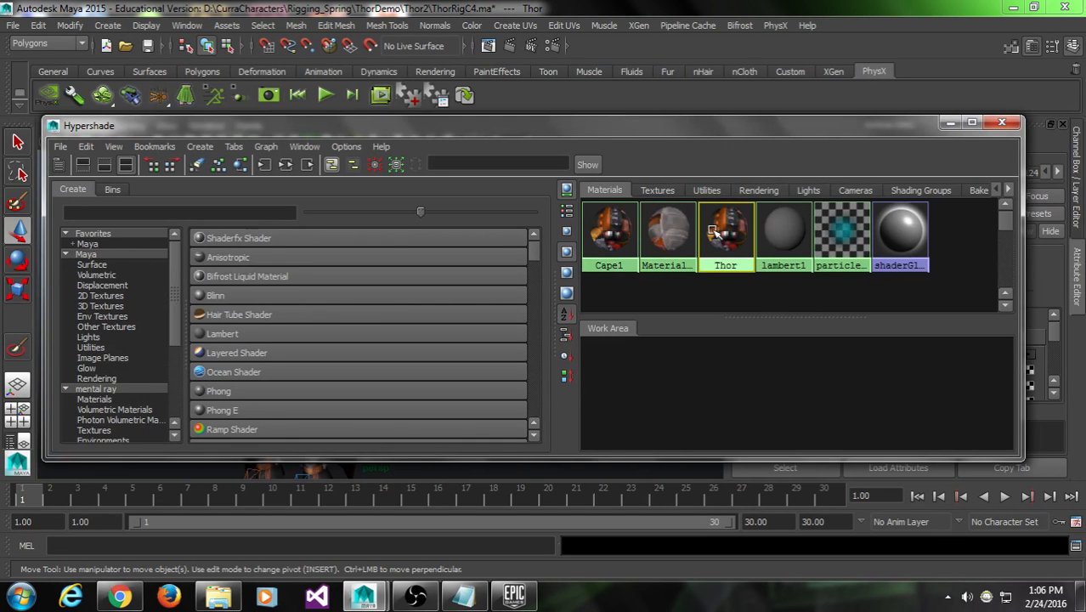
left_click(617, 242)
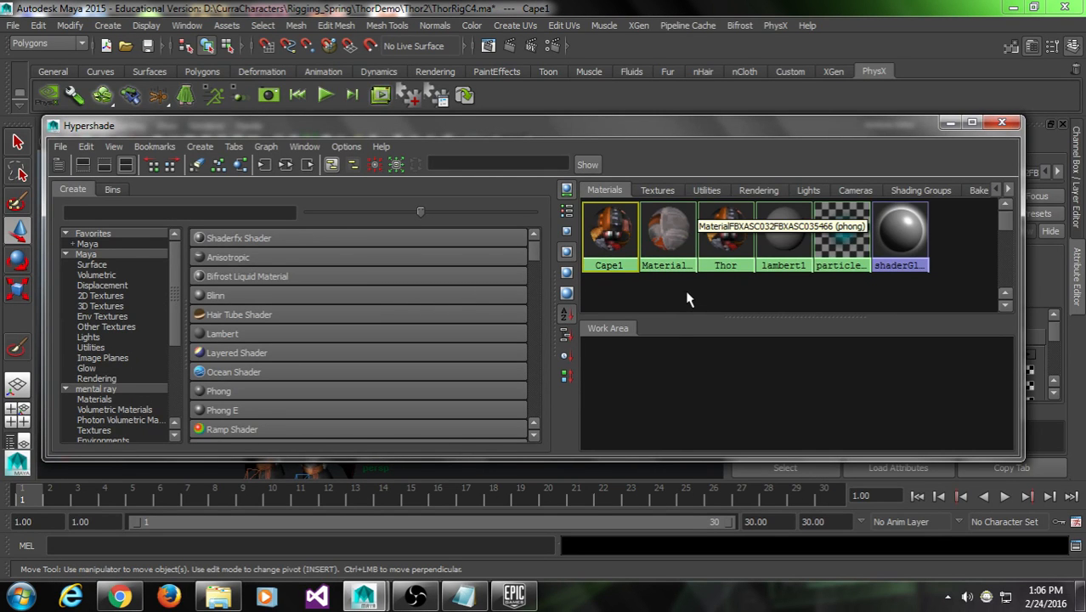
left_click(716, 243)
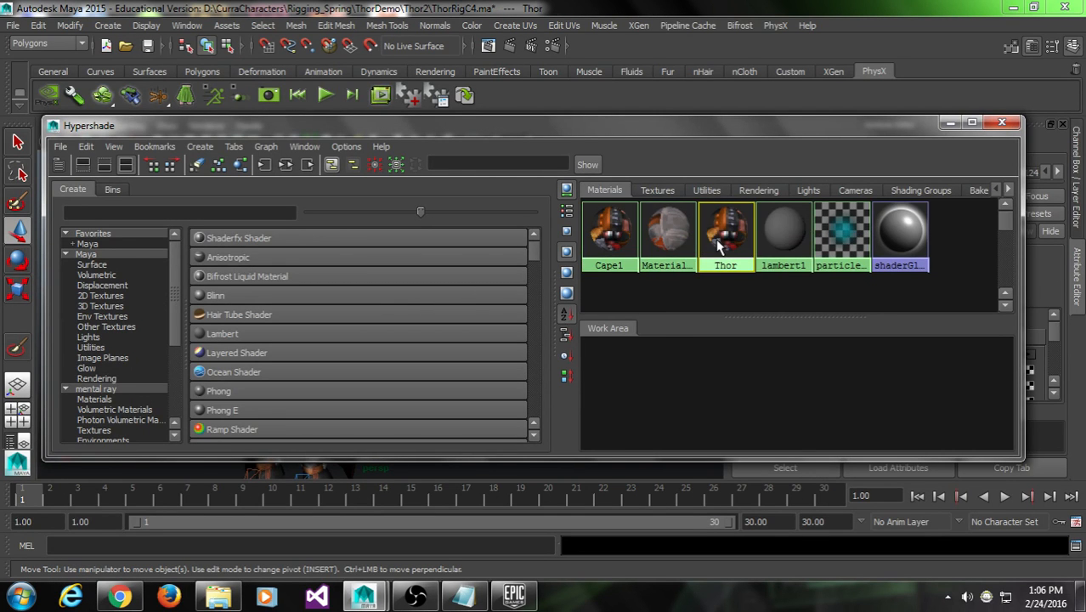
Rename the phong material MaterialFBXASC032FBXASC035466 to Hammer and close the Hypershade
left_click(680, 235)
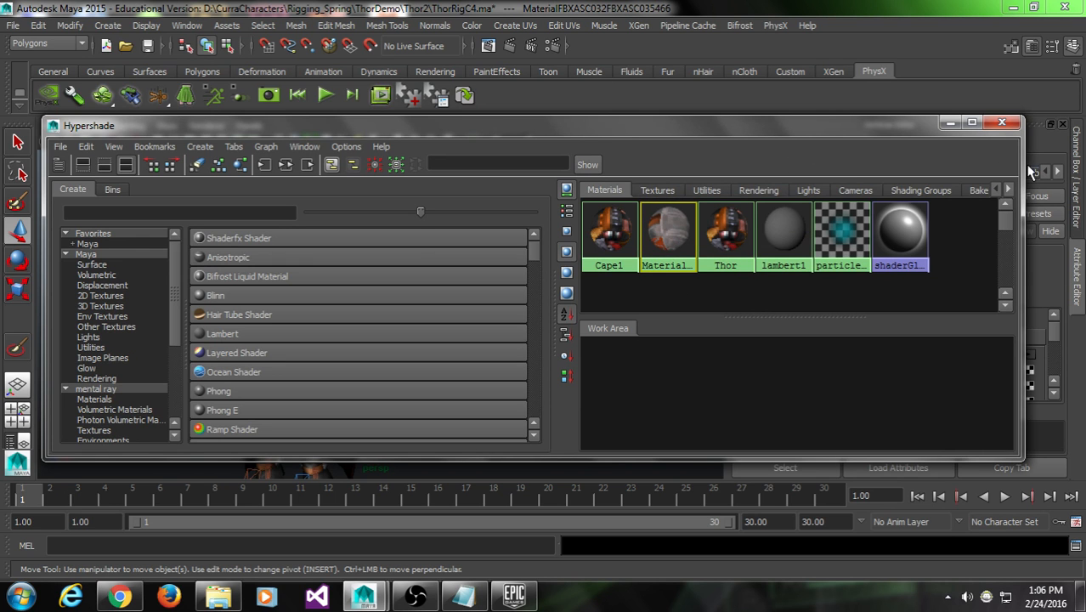
left_click_drag(1026, 168, 761, 161)
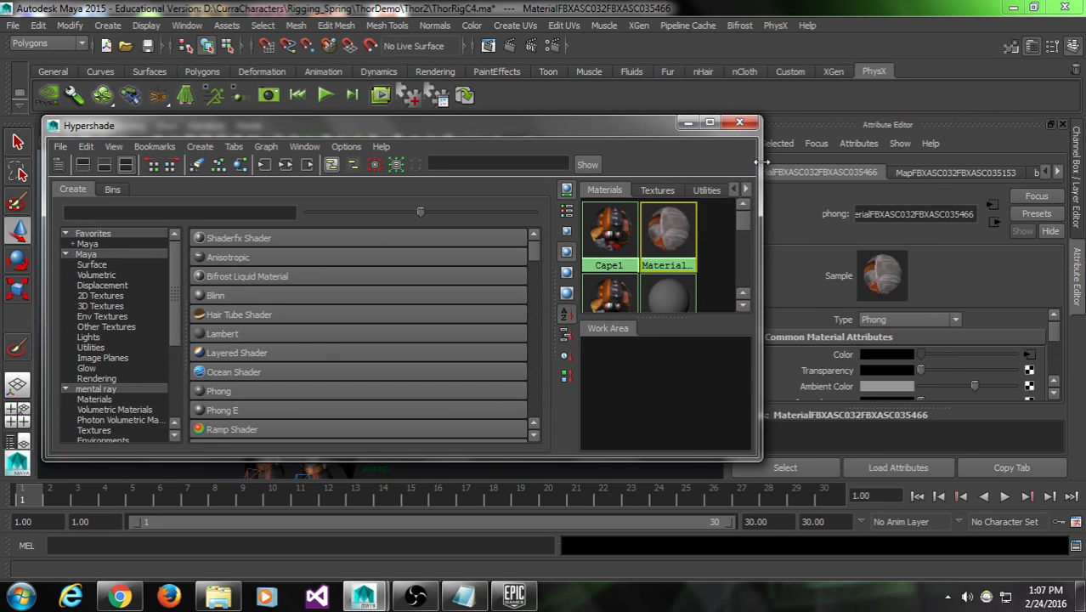
double_click(912, 217)
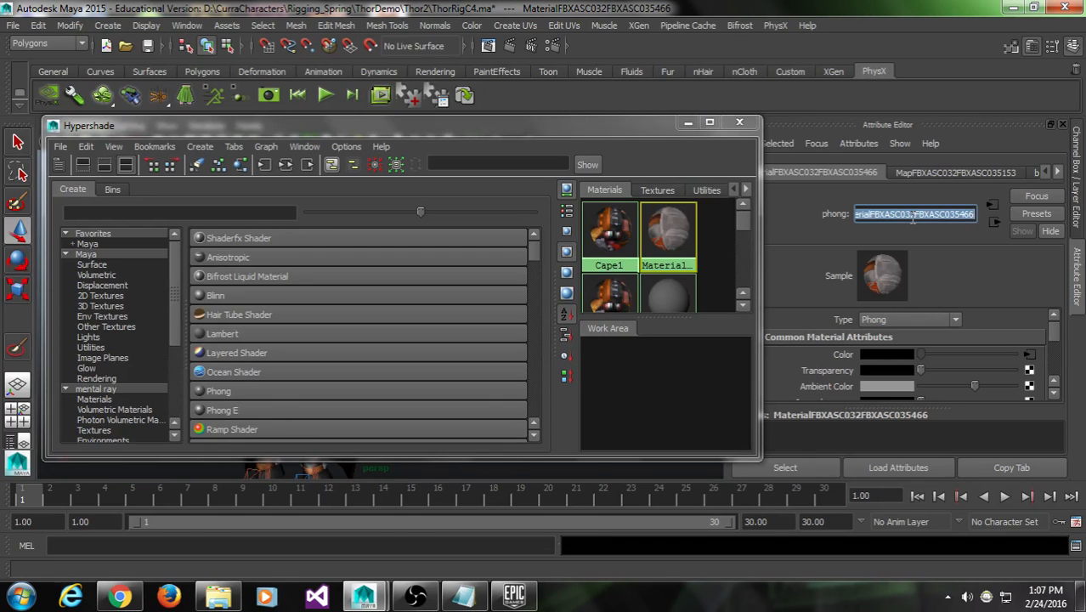
type("H")
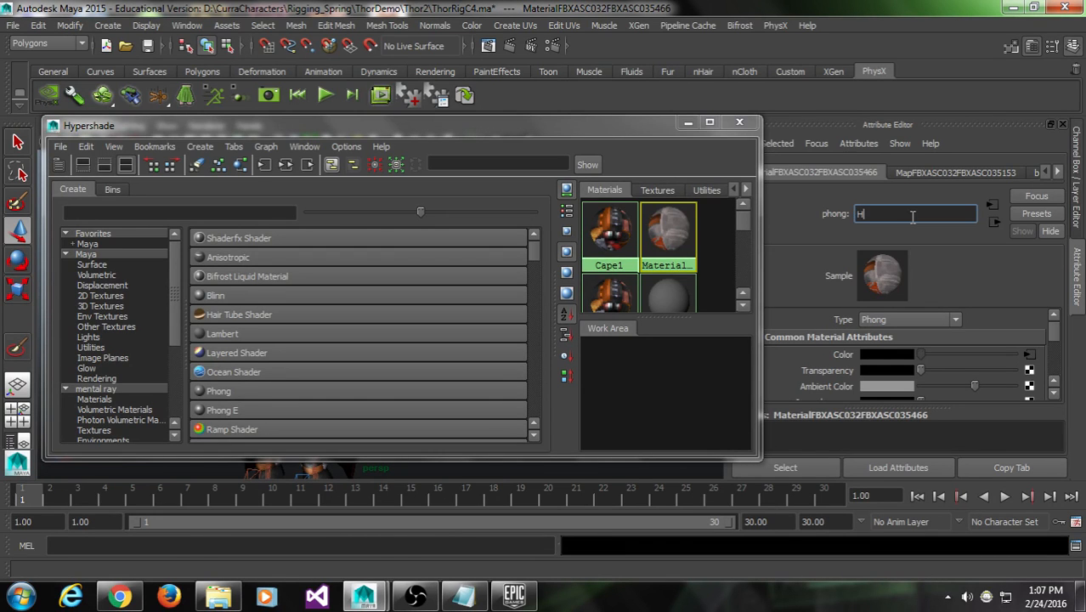
type("ammer")
key("Return")
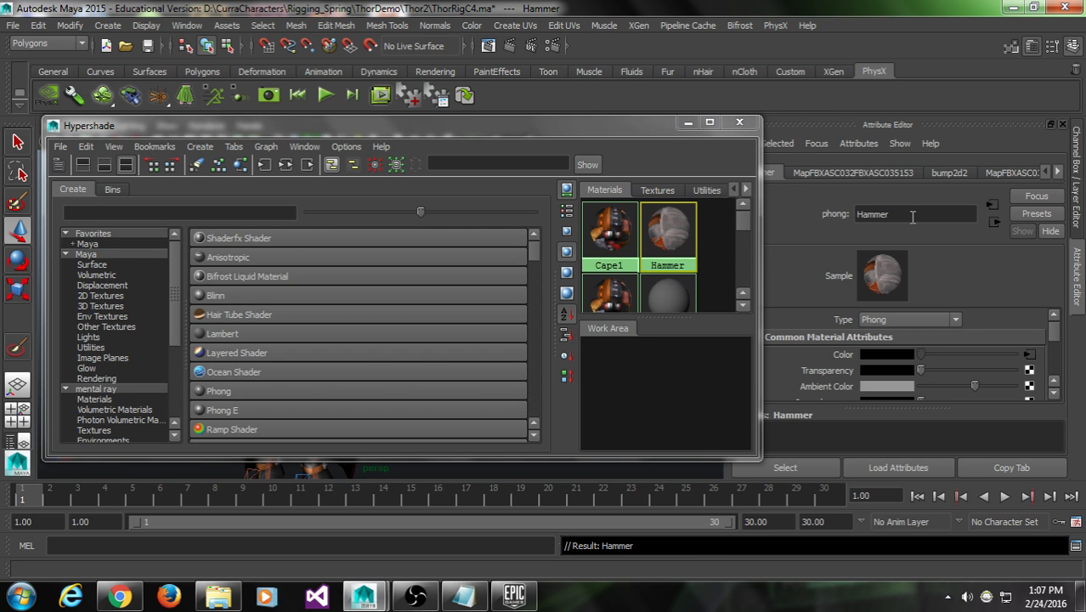
left_click(739, 123)
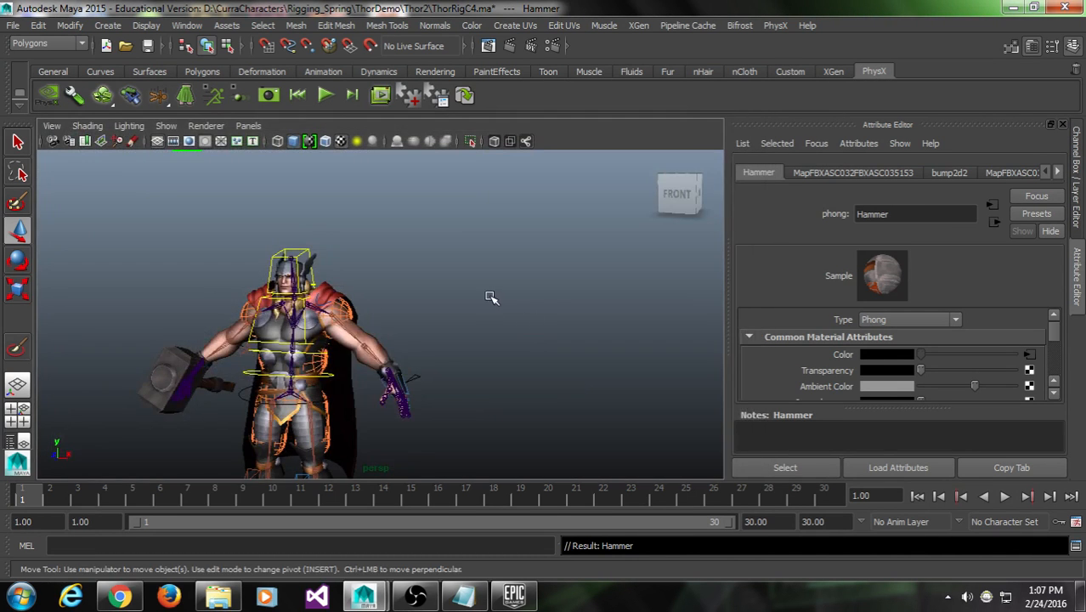
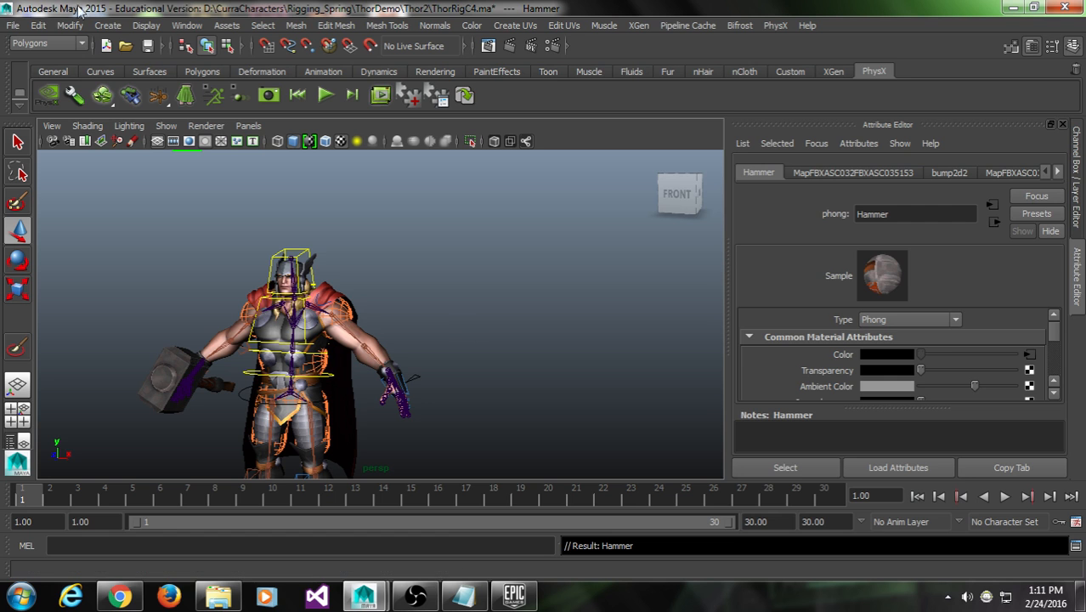
Start an export of the entire scene with FBX export as the file type
left_click(15, 29)
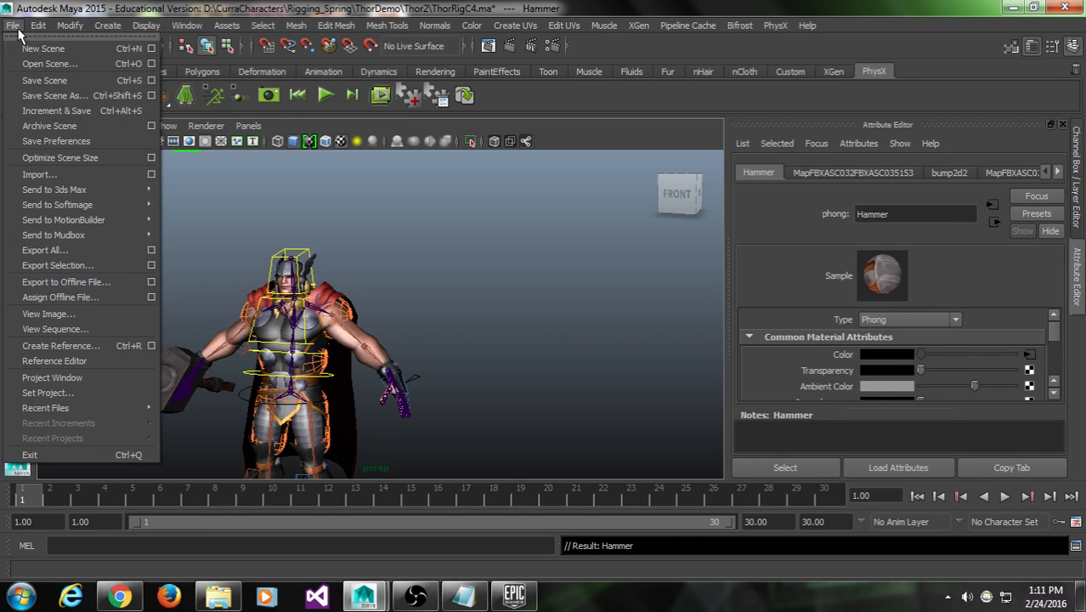
left_click(84, 253)
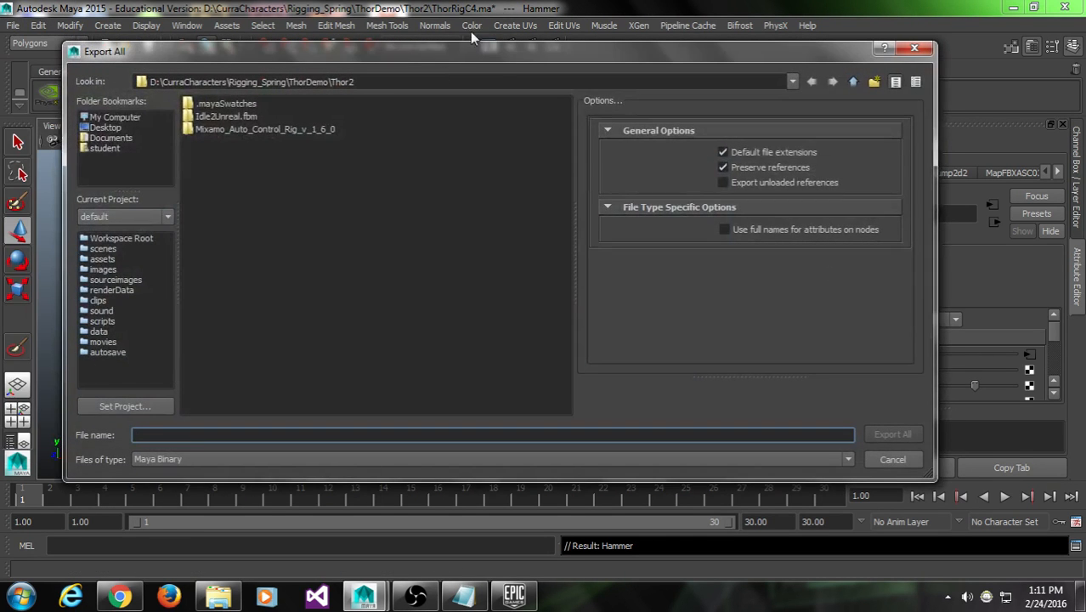
mouse_move(438, 44)
left_mouse_down()
mouse_move(439, 34)
mouse_move(422, 38)
left_mouse_up()
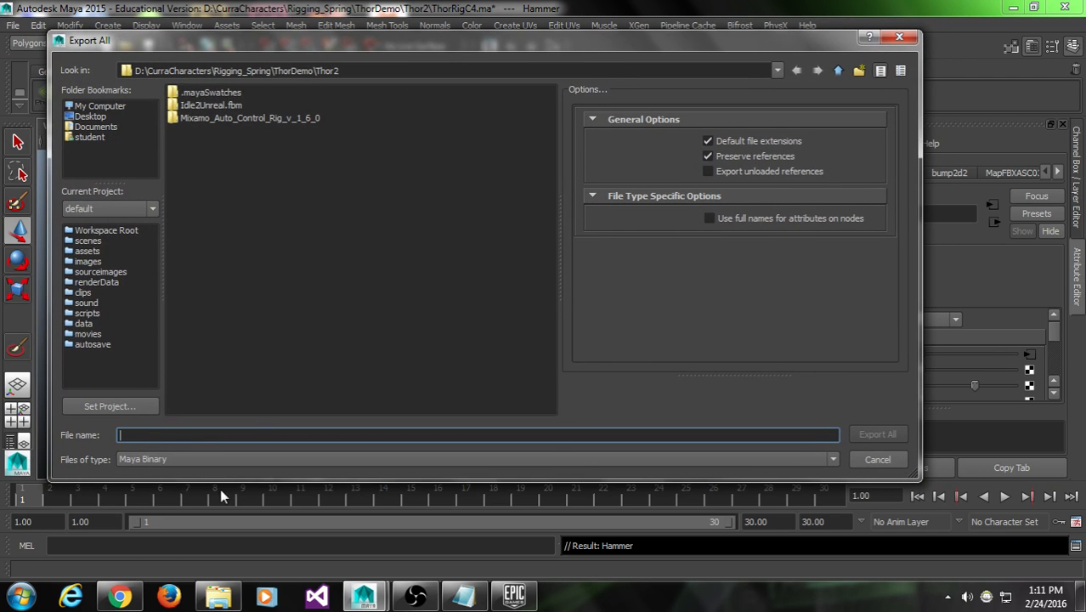
left_click(218, 457)
scroll(225, 535, "down", 5)
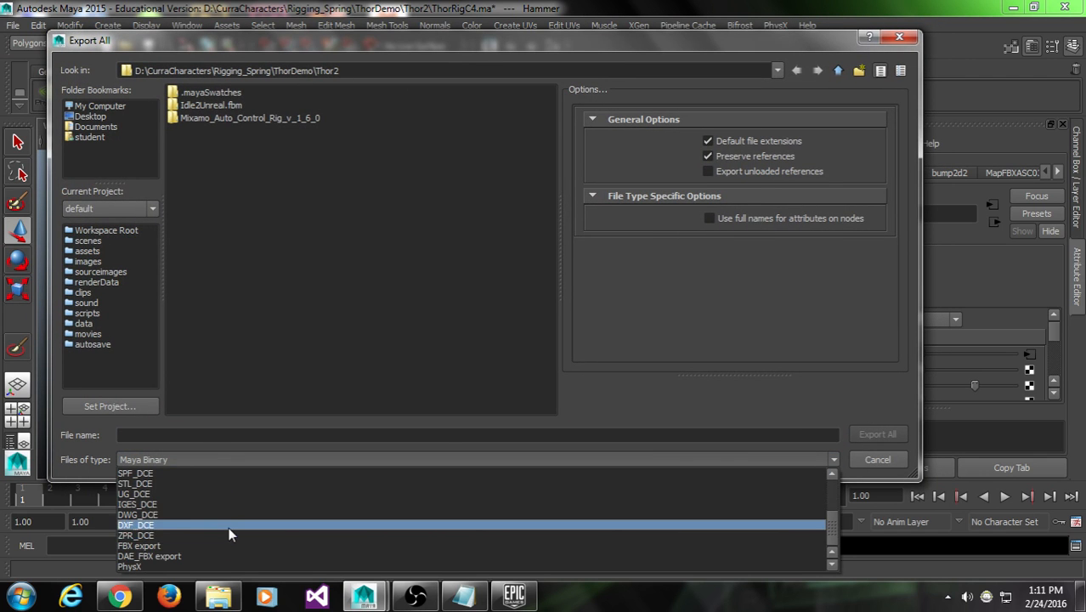
left_click(156, 548)
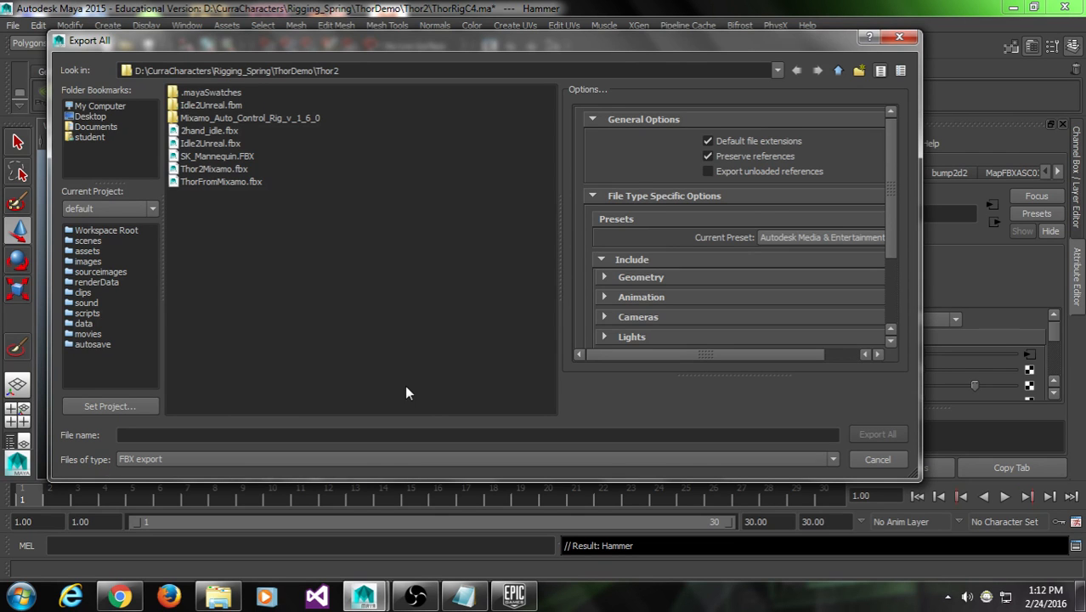
Name the export file Thor2Unreal
left_click(202, 435)
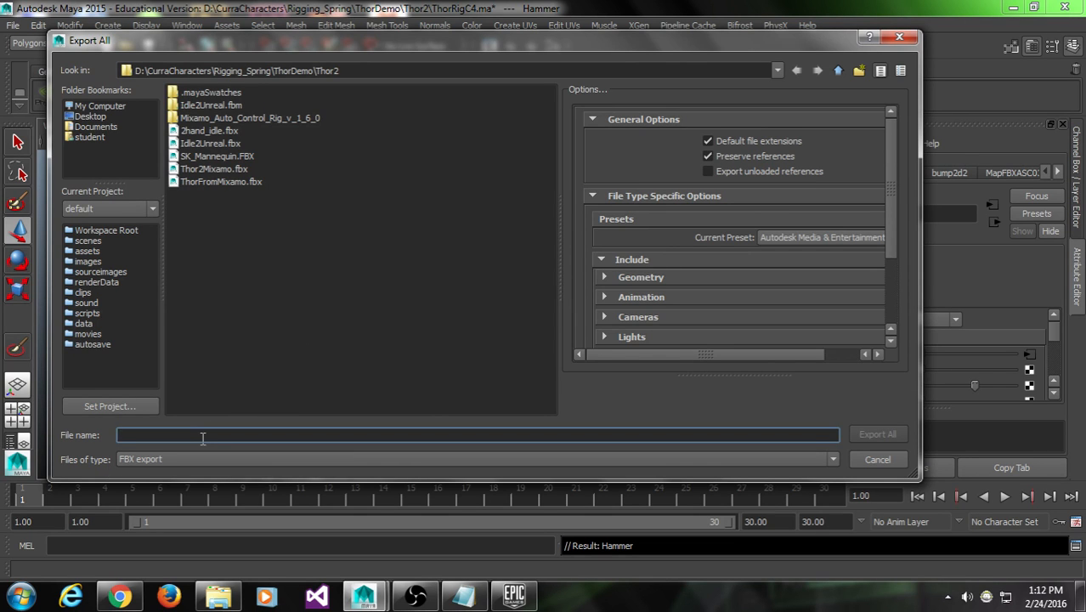
type("Thor")
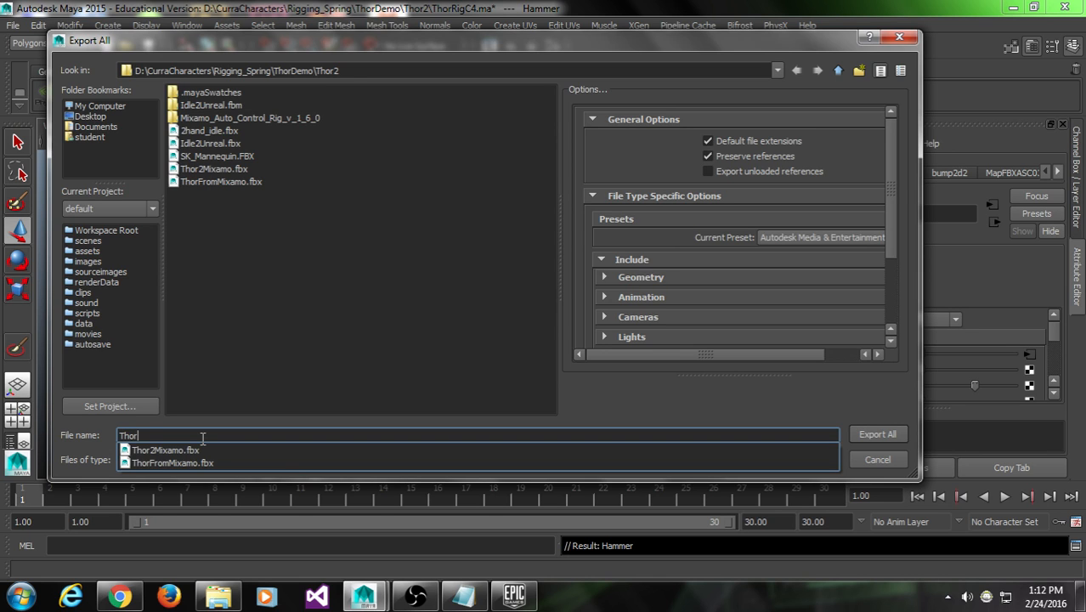
type("2Ureanl")
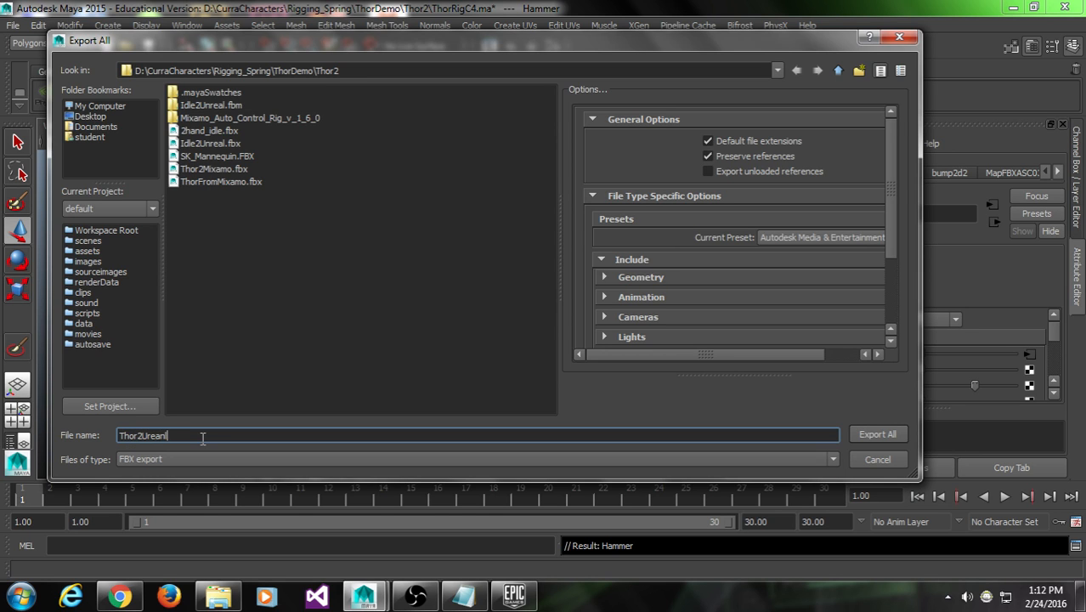
key("BackSpace")
key("BackSpace")
key("BackSpace")
key("BackSpace")
type("nreal")
Widen the FBX export options, enable Smoothing Groups for the geometry, and disable Animation
left_click_drag(559, 105, 382, 104)
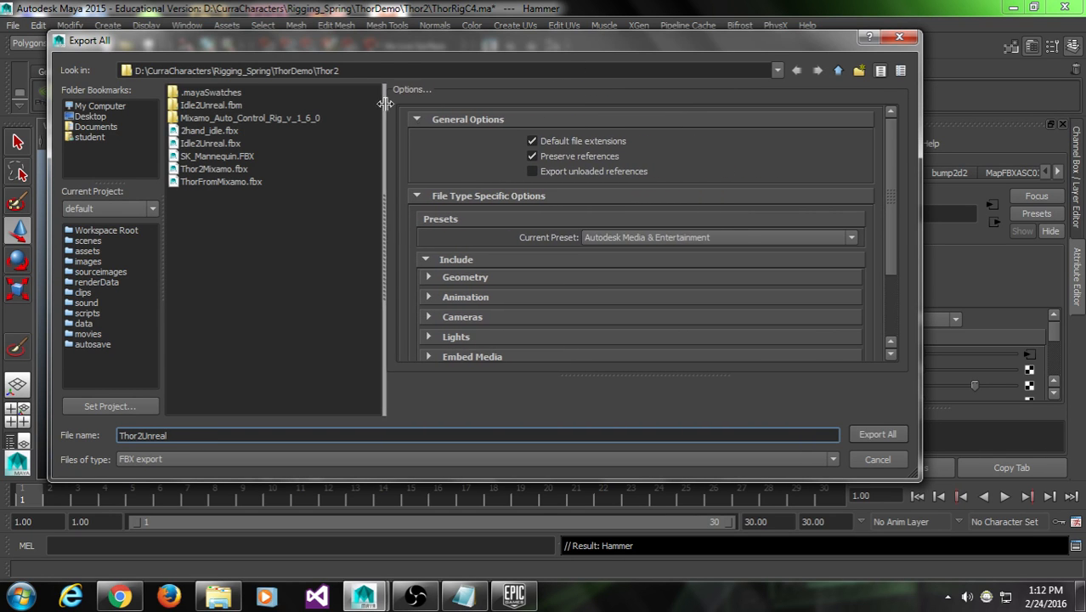
left_click_drag(892, 121, 903, 217)
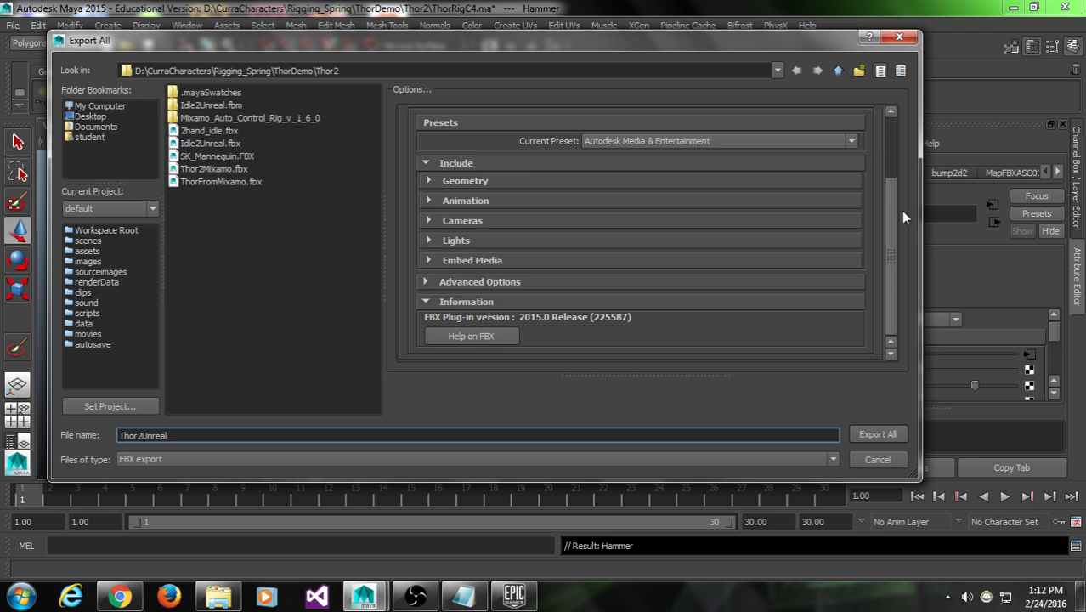
left_click(535, 181)
left_click(593, 199)
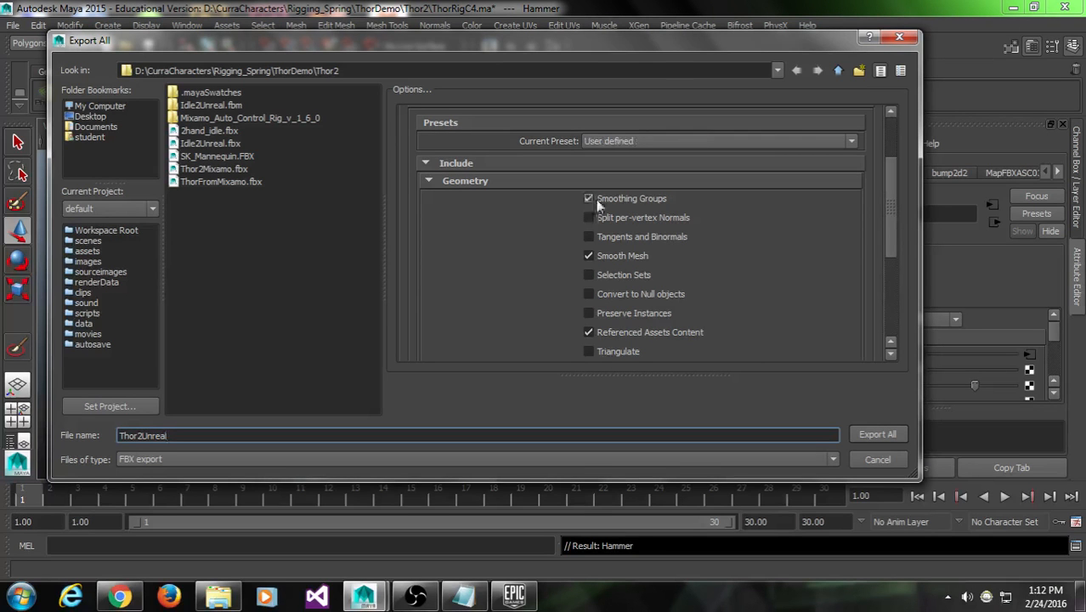
left_click_drag(893, 186, 899, 278)
left_click(556, 201)
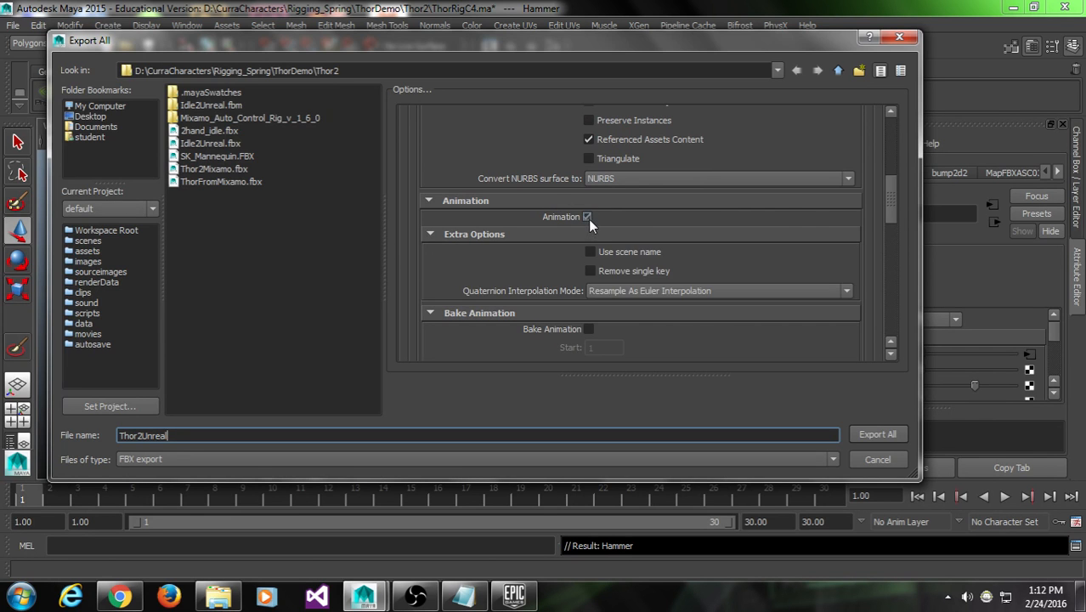
left_click(588, 218)
Exclude cameras and lights from the FBX export and enable Embed Media
left_click_drag(889, 196, 899, 312)
left_click(670, 221)
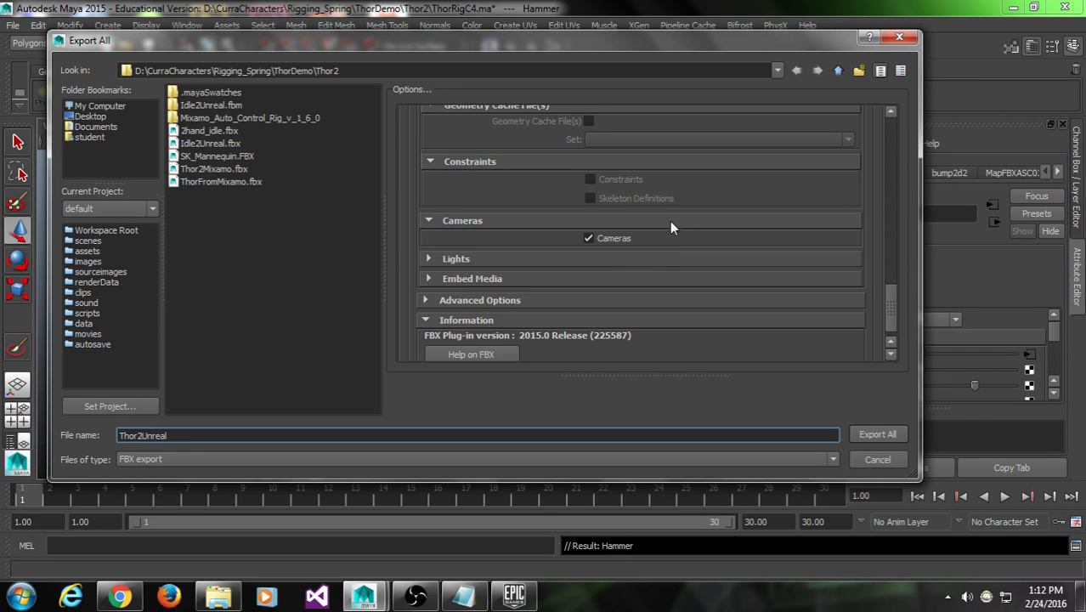
left_click(611, 258)
left_click(603, 296)
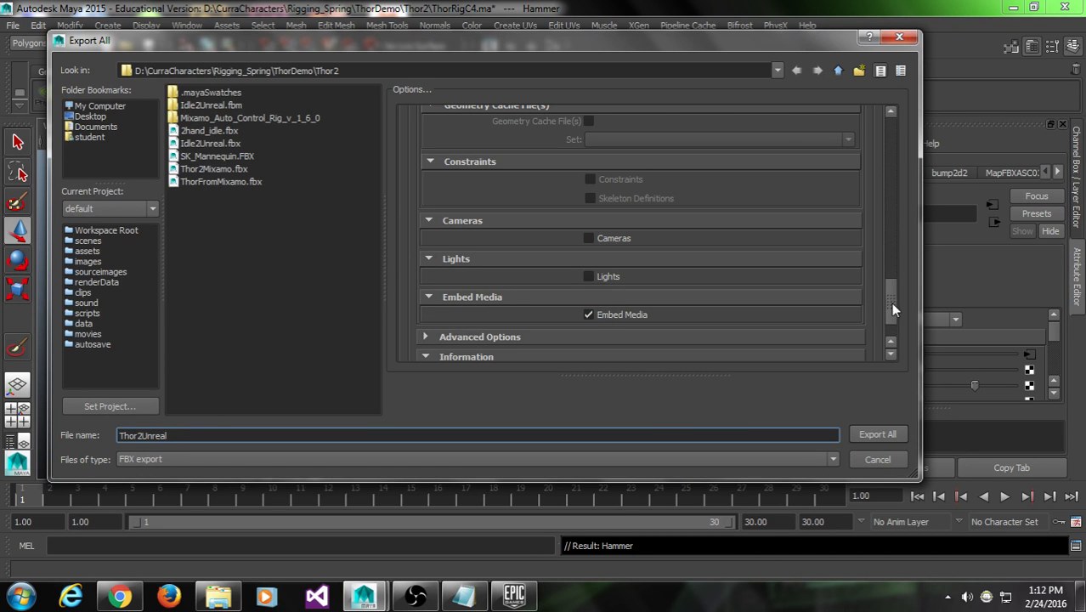
Review all FBX export settings from the general options down to the plug-in information
left_click_drag(891, 303, 897, 149)
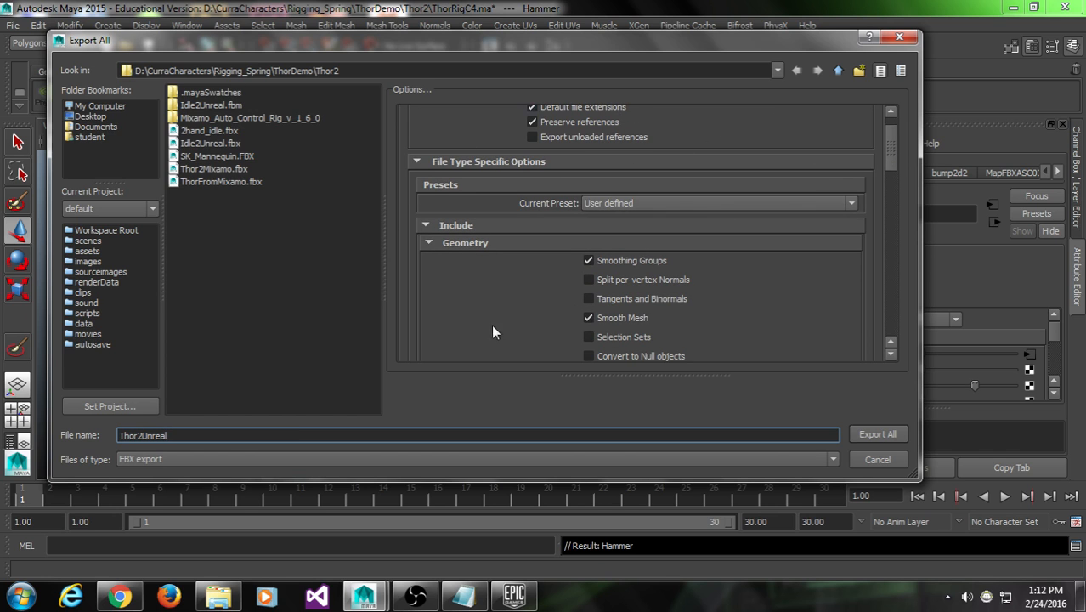
scroll(888, 151, "up", 2)
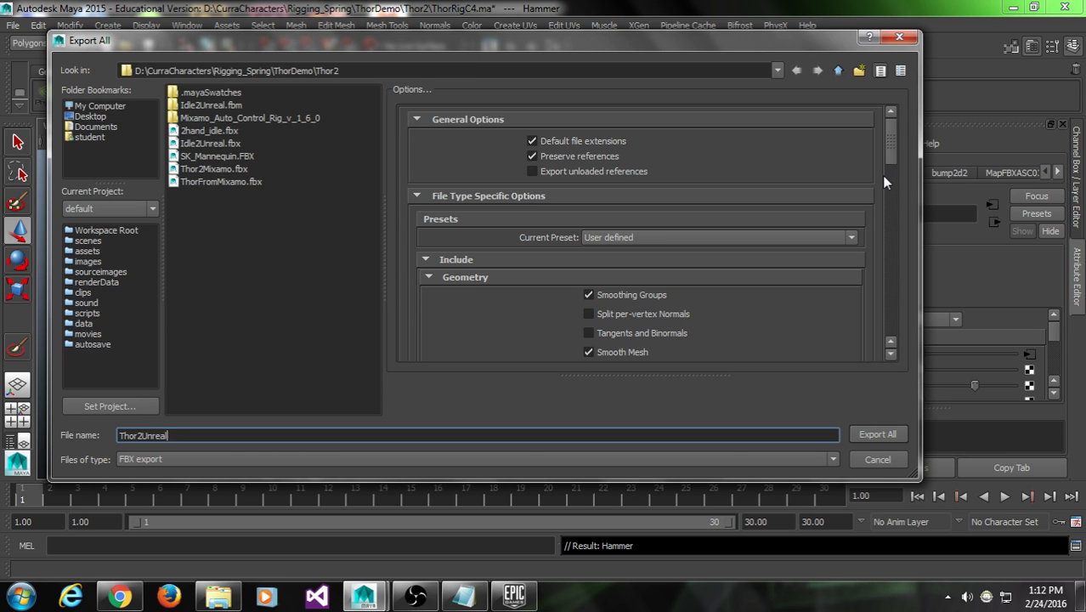
left_click_drag(888, 150, 888, 216)
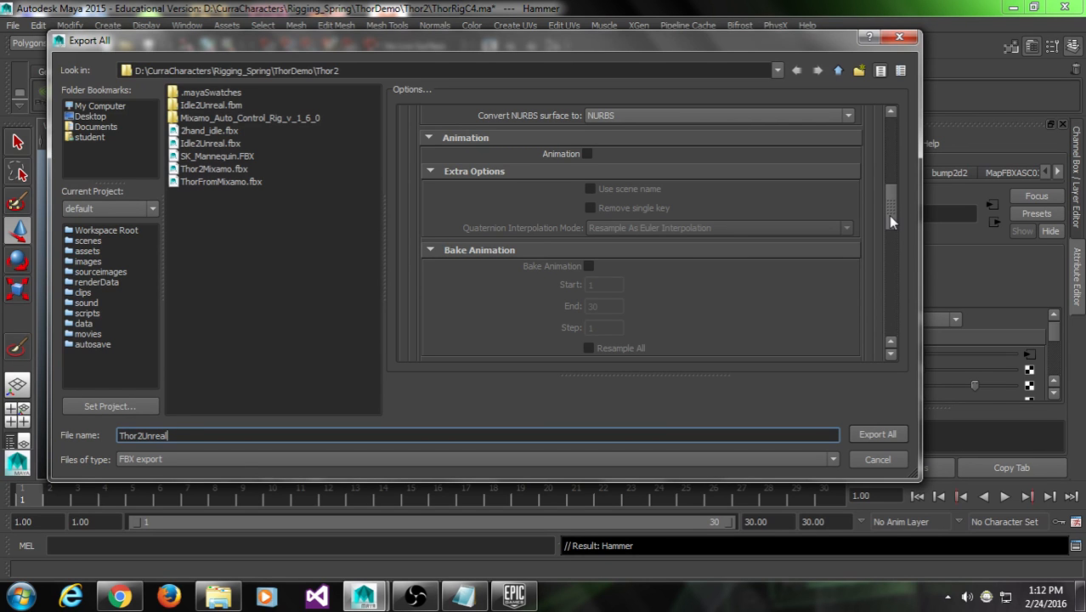
left_click_drag(889, 218, 898, 311)
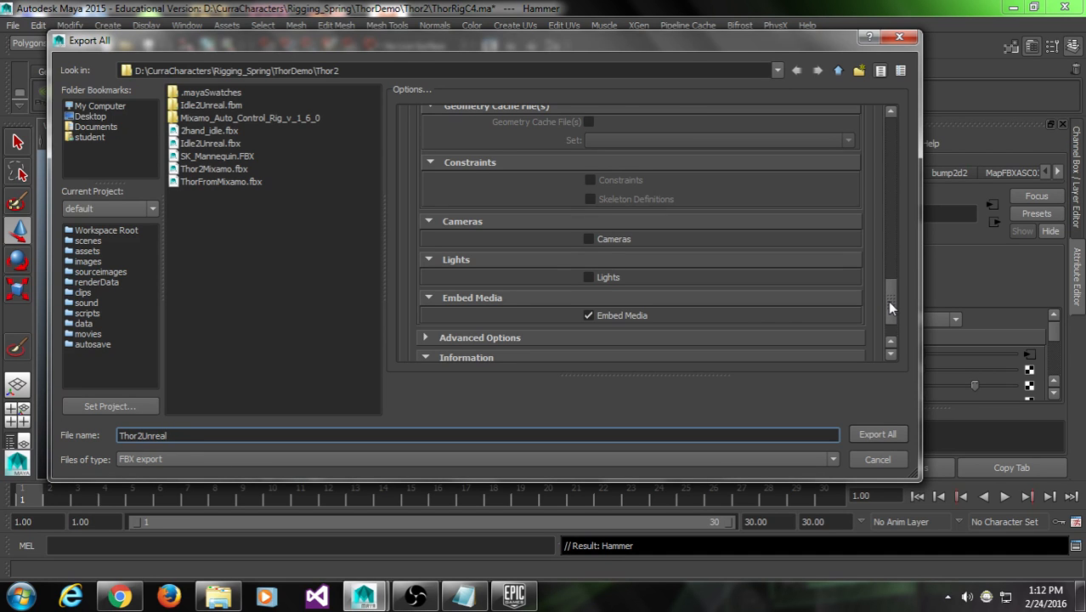
left_click_drag(888, 303, 913, 320)
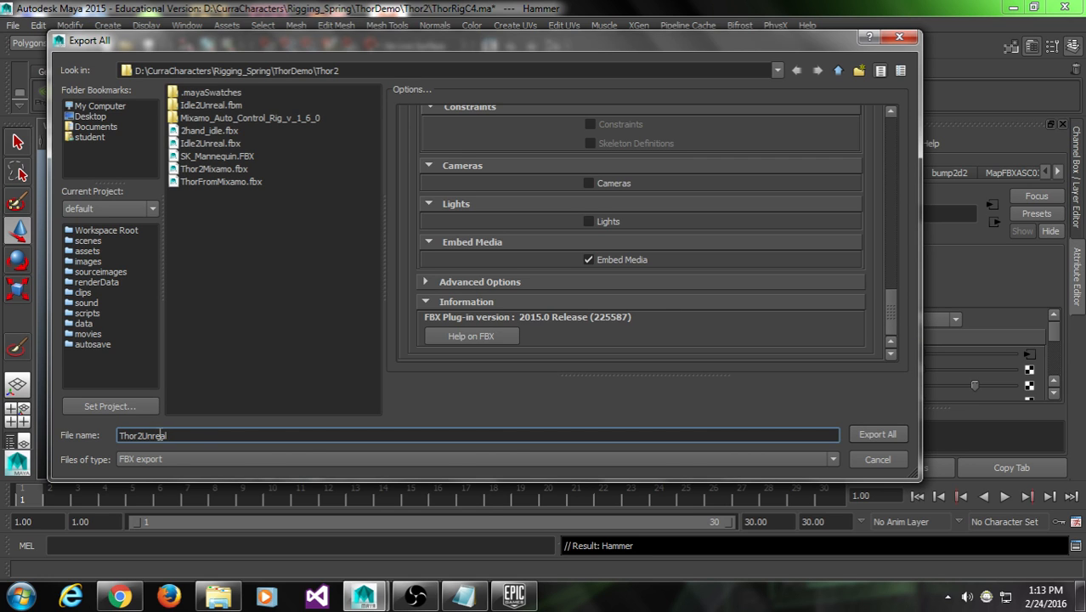
Export the whole scene as the Thor2Unreal FBX file and close the warnings window
left_click_drag(192, 436, 117, 437)
left_click(883, 436)
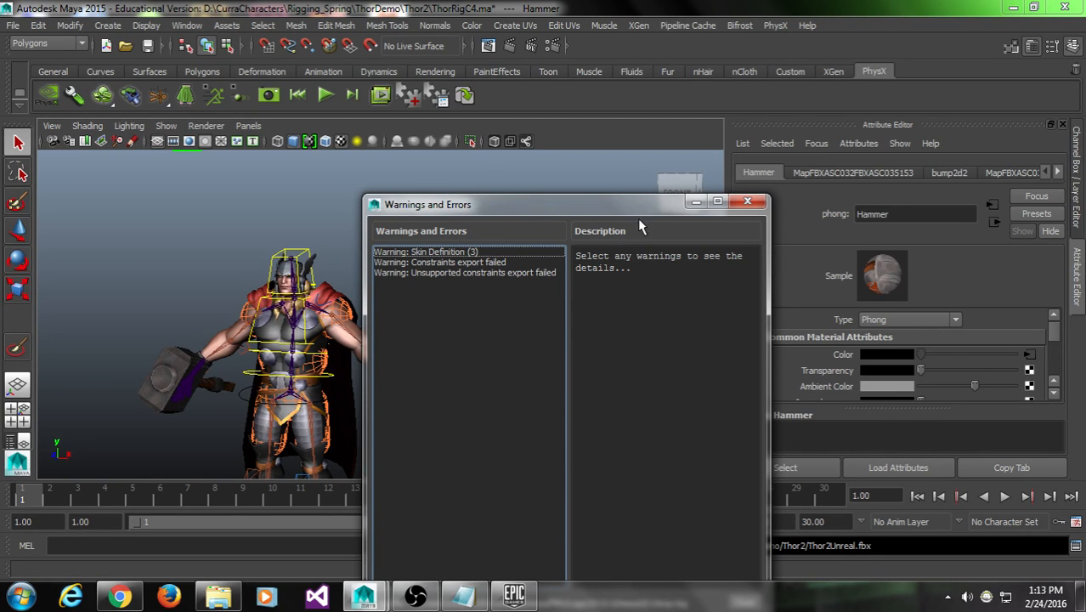
left_click_drag(622, 203, 593, 138)
left_click(717, 136)
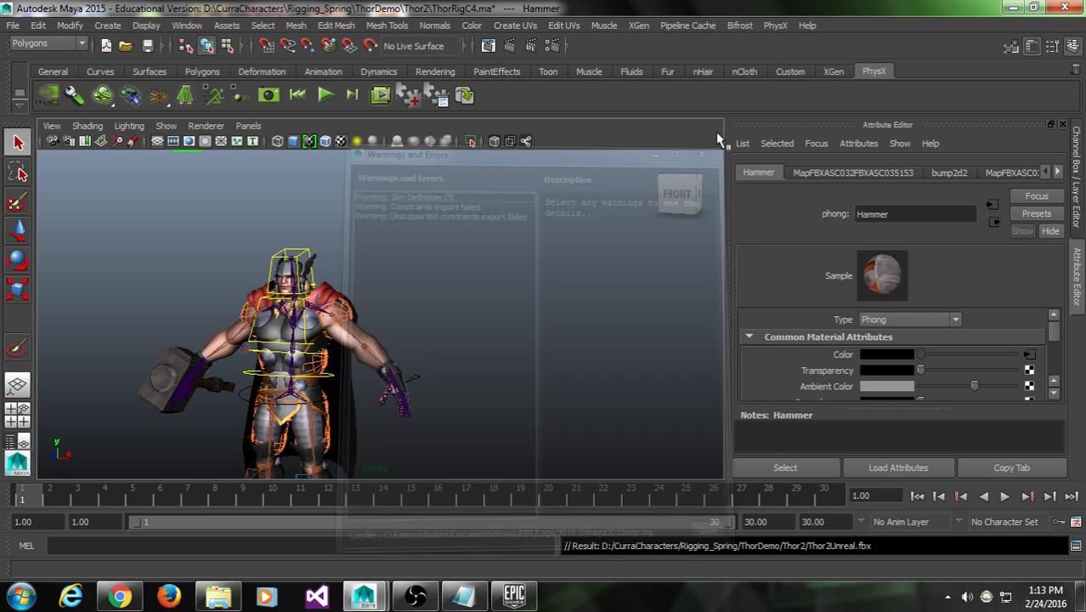
Select the cape mesh on the character's back and set up an Export Selection with PhysX as the file type
left_click_drag(509, 346, 317, 395, "alt")
scroll(273, 311, "up", 5)
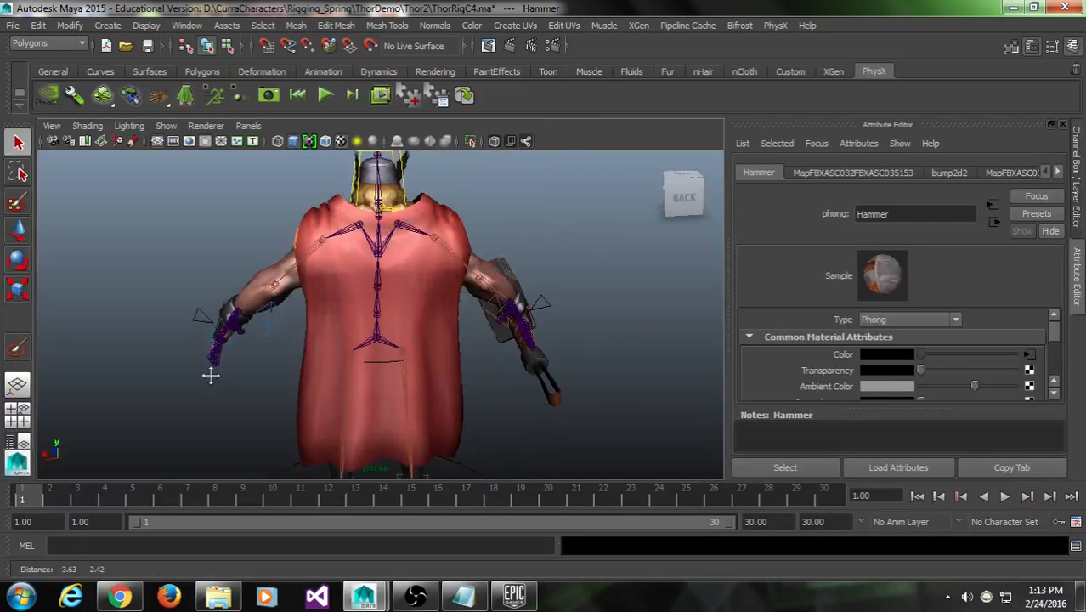
left_click_drag(211, 371, 335, 345, "alt")
left_click(412, 235)
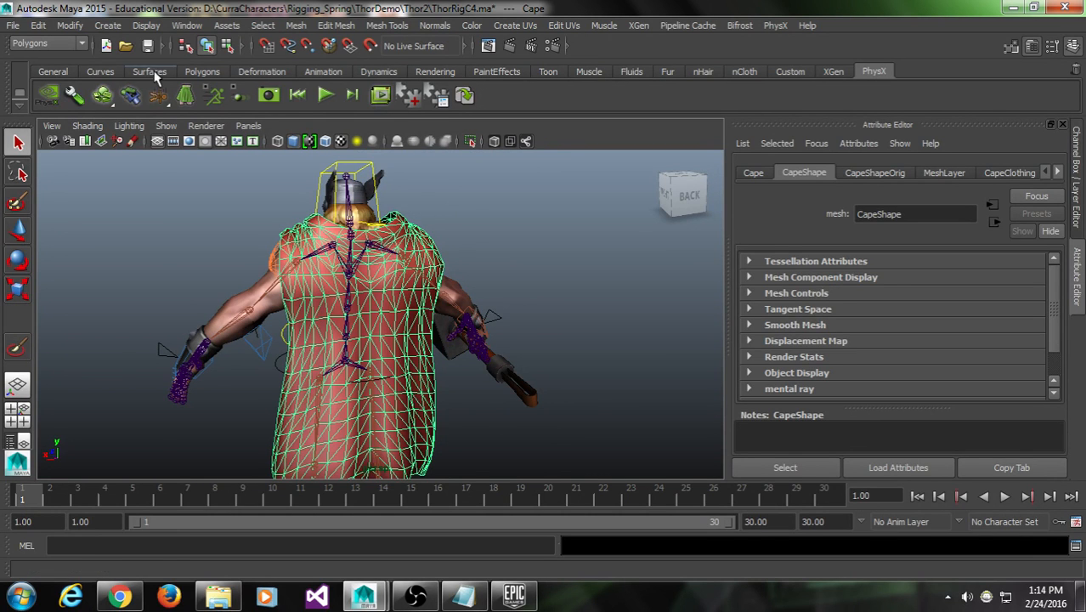
left_click(14, 27)
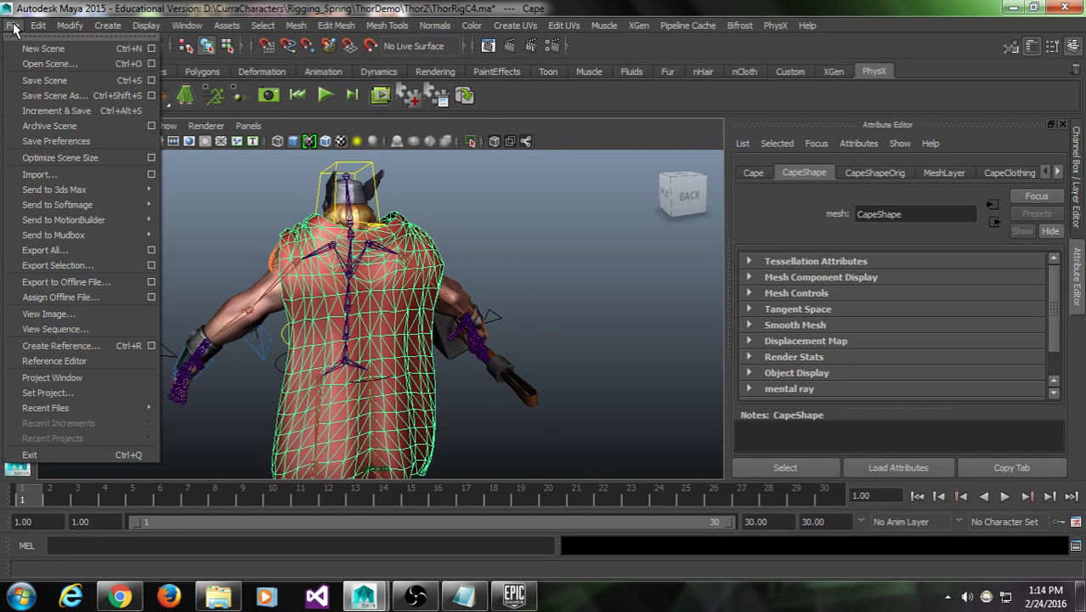
left_click(66, 266)
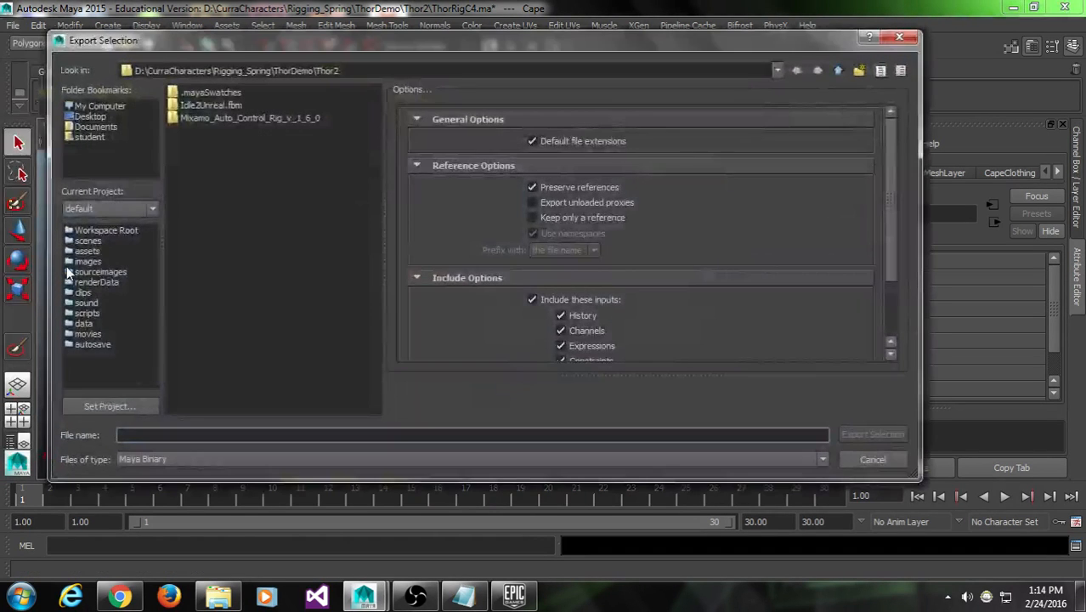
scroll(894, 217, "down", 3)
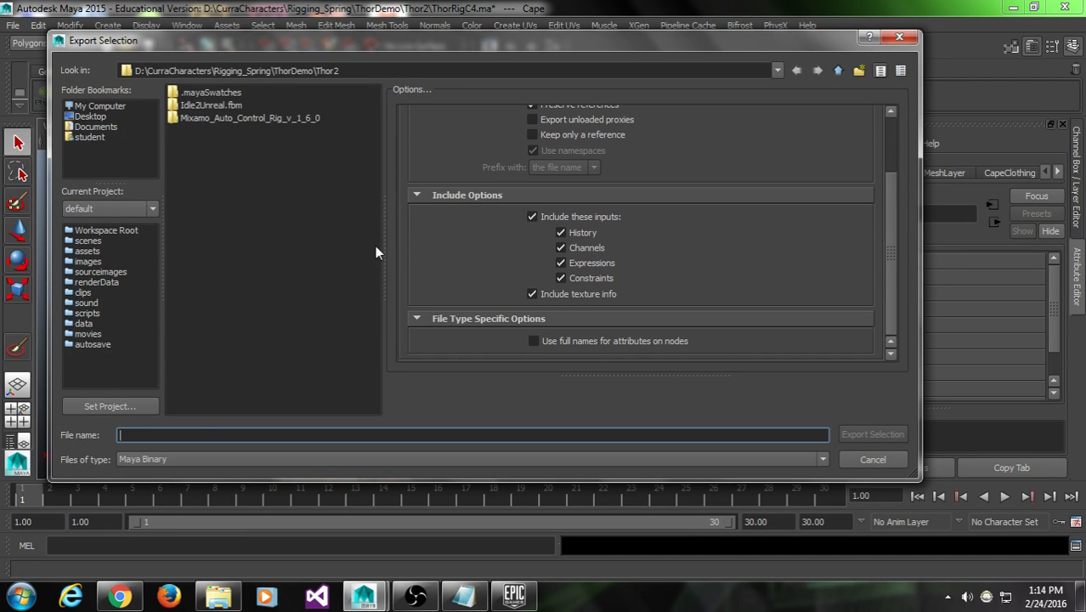
left_click(204, 457)
scroll(202, 482, "down", 5)
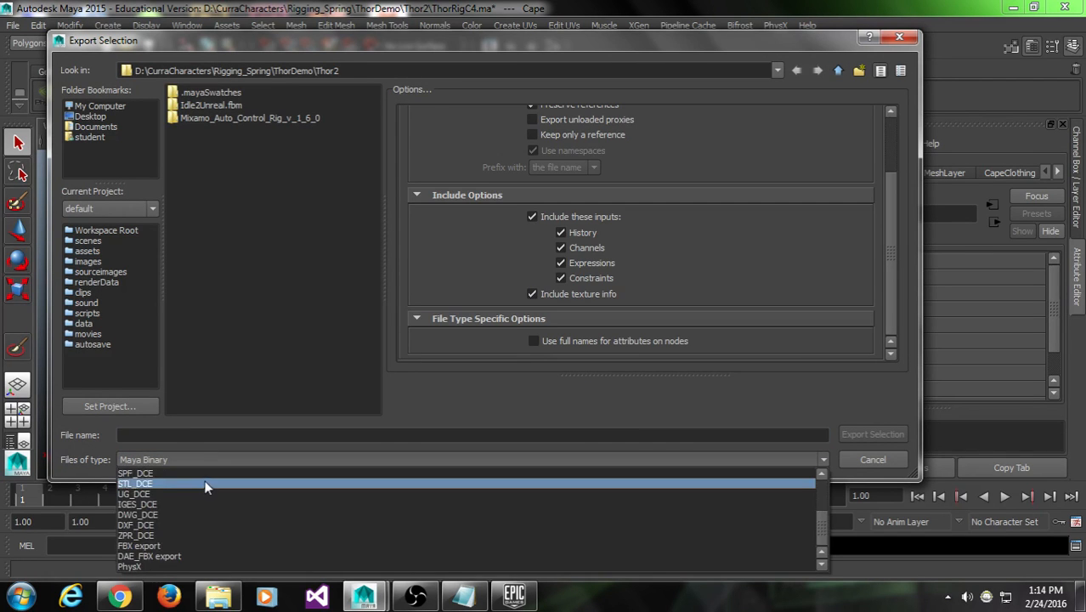
left_click(175, 568)
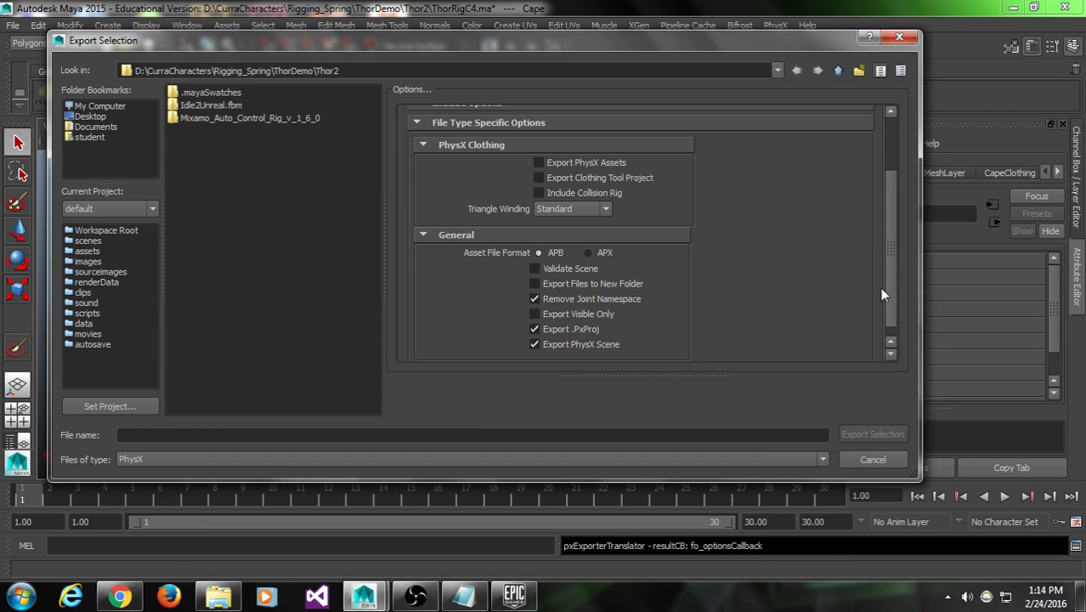
mouse_move(889, 254)
left_mouse_down()
mouse_move(891, 231)
mouse_move(892, 251)
left_mouse_up()
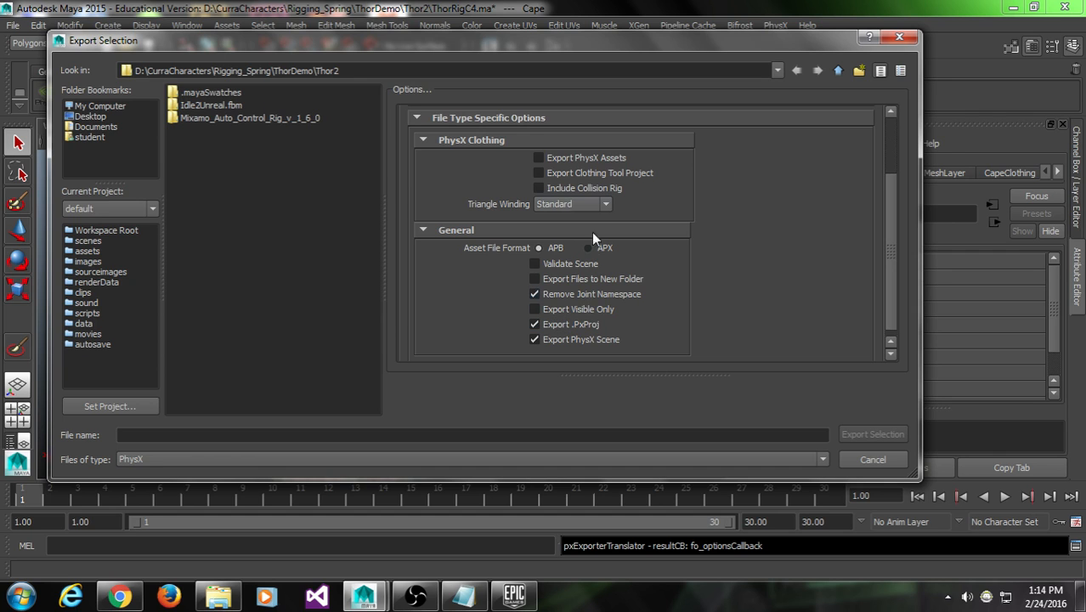
Enable Export PhysX Assets and Include Collision Rig, choose the APX asset format, and turn off the .PxProj and PhysX Scene exports
left_click(538, 158)
left_click(556, 188)
left_click(607, 204)
left_click(612, 201)
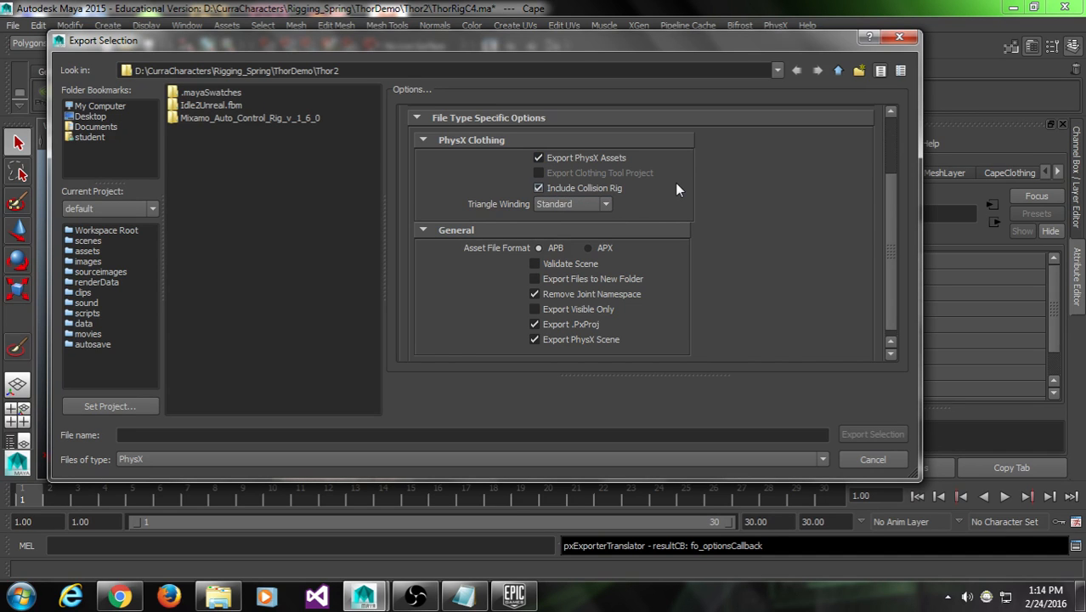
left_click(605, 247)
Name the PhysX export file Cape and export the selected mesh
left_click(140, 432)
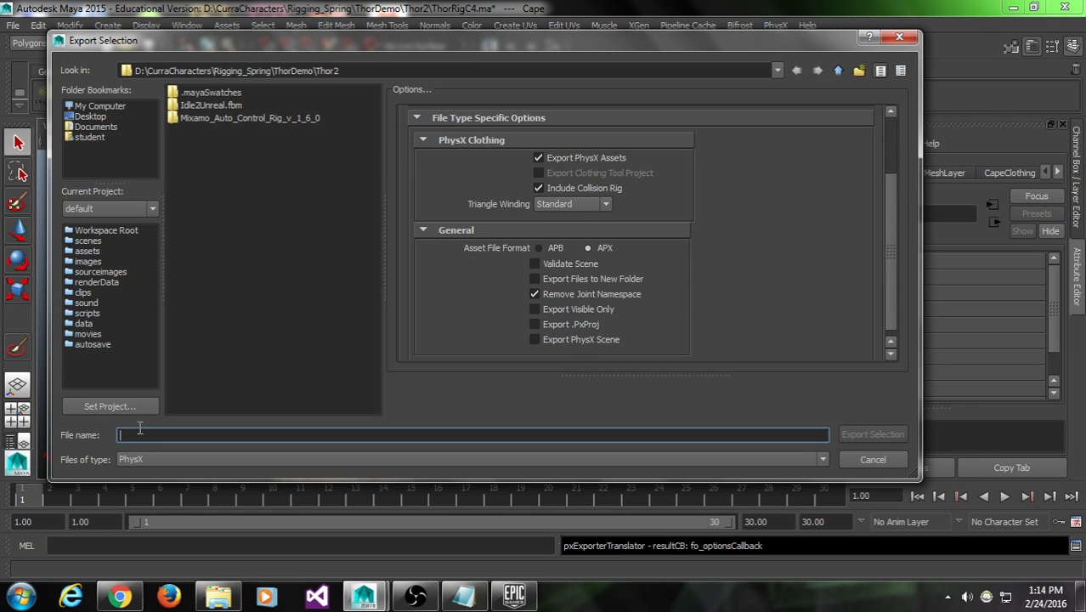
type("Cape")
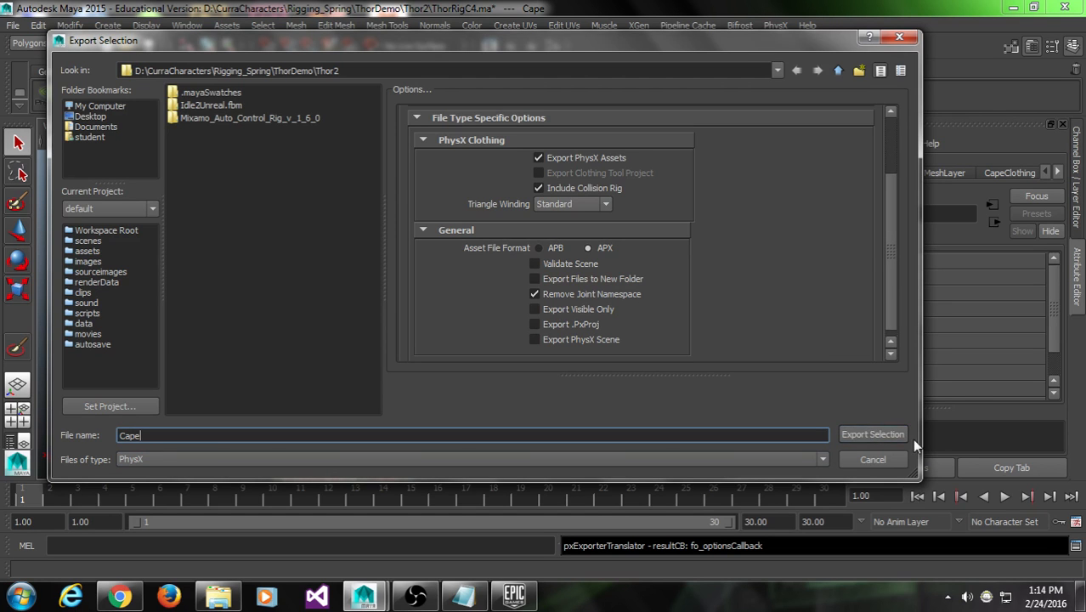
left_click(866, 435)
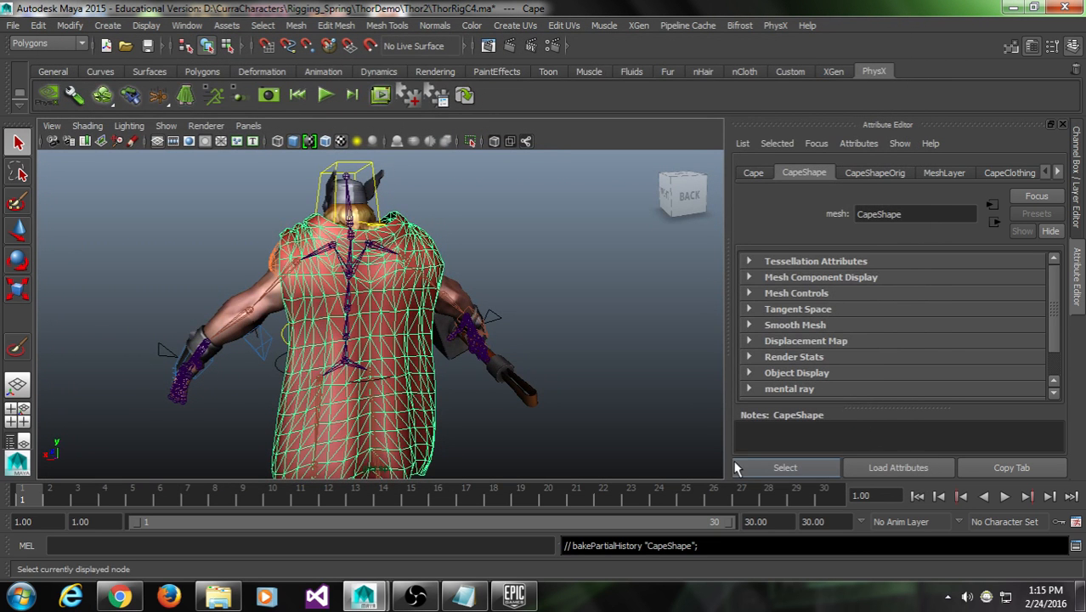
Deselect the cape, show the Layer Editor, and set the MeshLayer to Reference
scroll(456, 381, "down", 4)
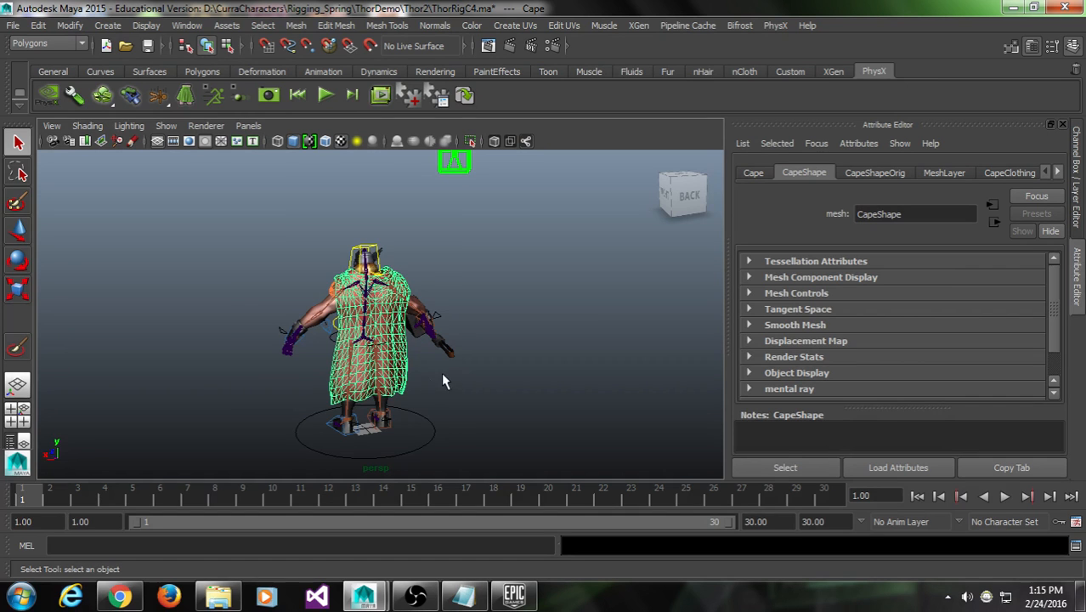
left_click_drag(441, 373, 478, 293, "alt")
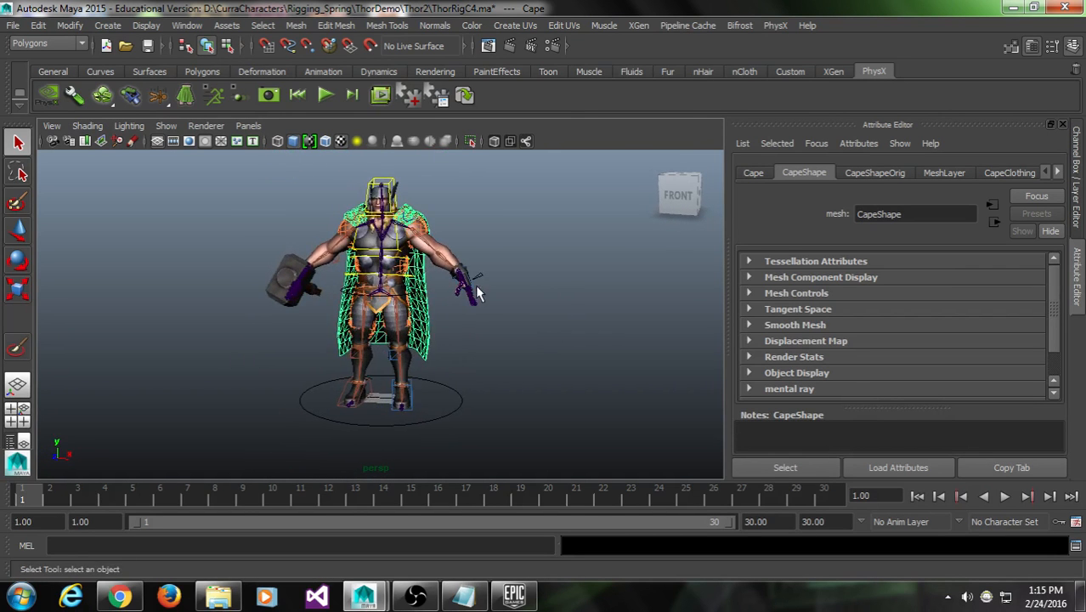
middle_click_drag(515, 279, 478, 303, "alt")
left_click(479, 253)
key("ctrl+a")
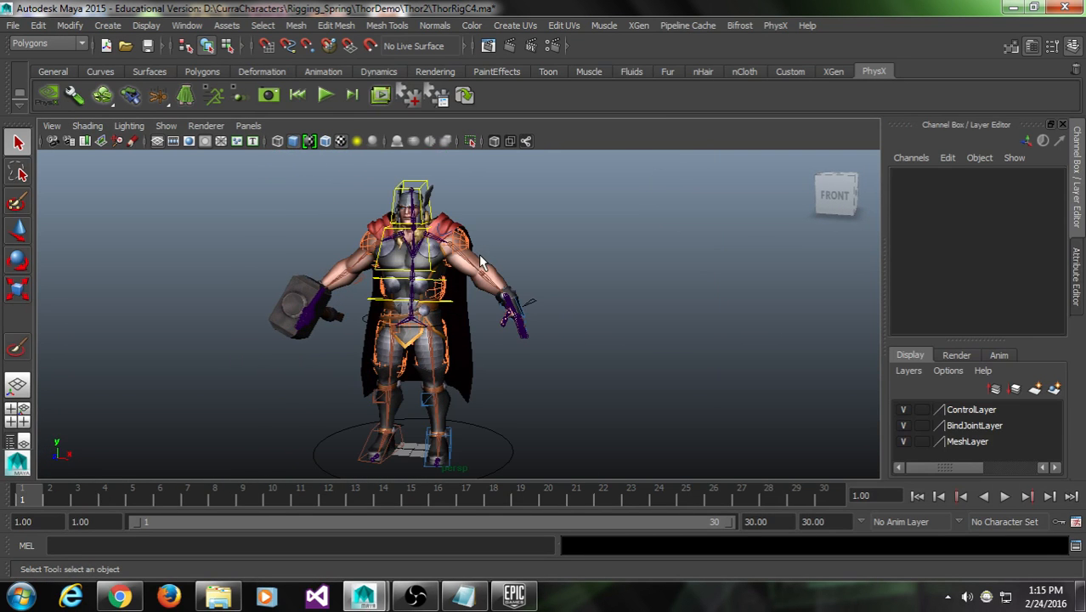
key("ctrl+a")
key("ctrl+a")
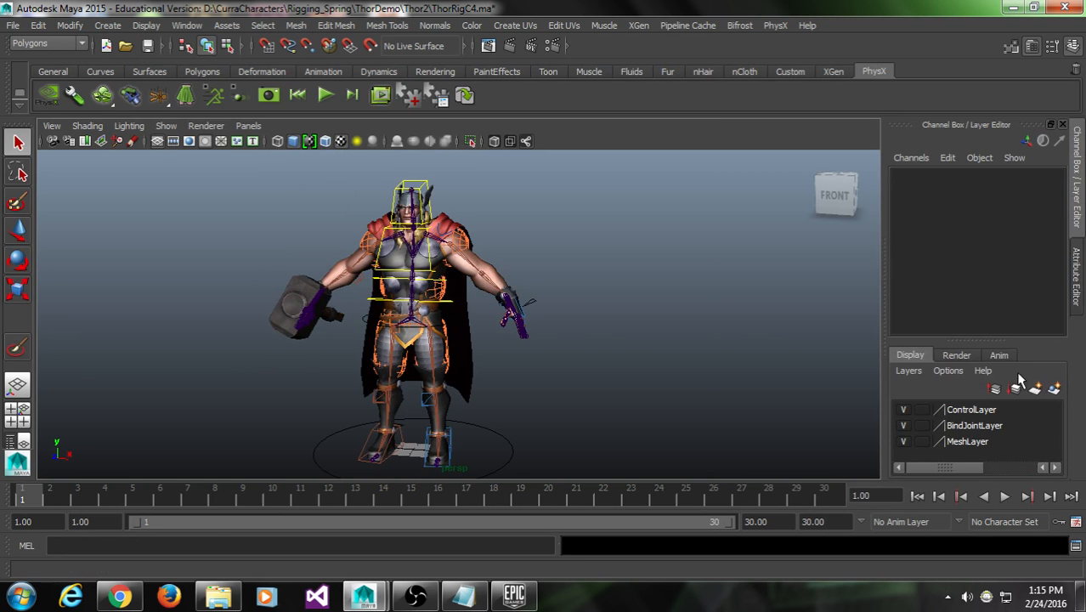
left_click(922, 441)
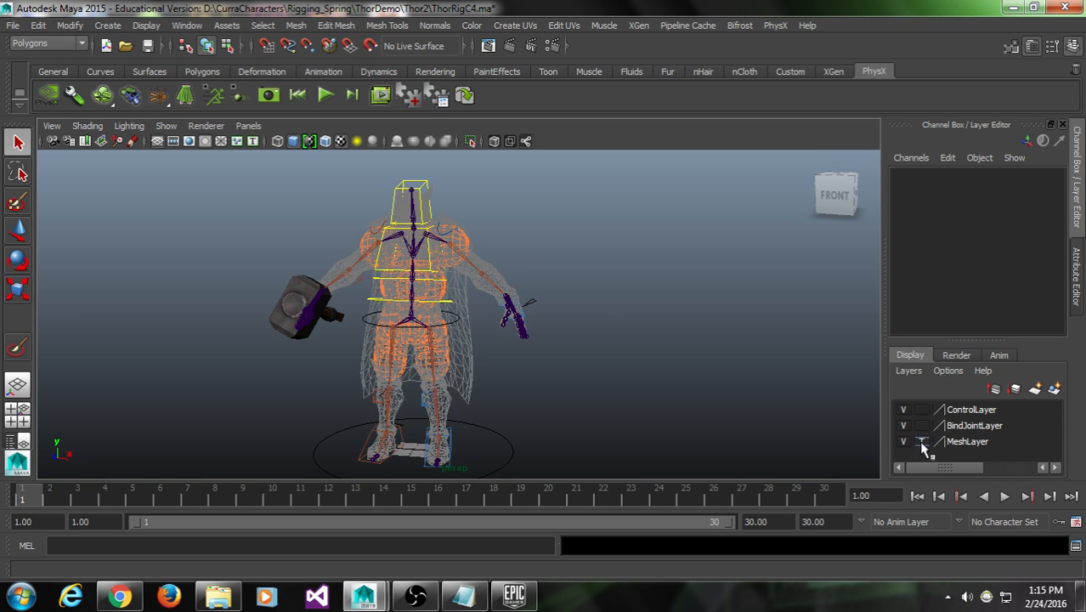
left_click(922, 441)
Test what can be selected on the rig, and set the BindJointLayer to Reference
left_click_drag(610, 170, 242, 491)
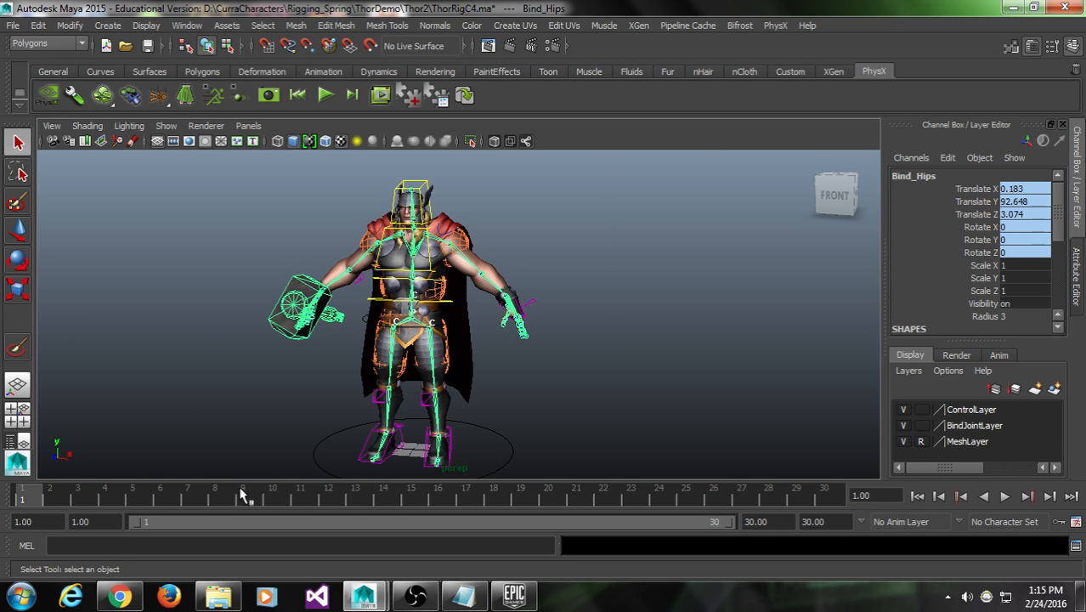
left_click(608, 346)
key("ctrl+z")
left_click(921, 425)
left_click(921, 426)
Box-select across the character to check which rig parts remain selectable, and clear the selection
left_click_drag(542, 388, 129, 480)
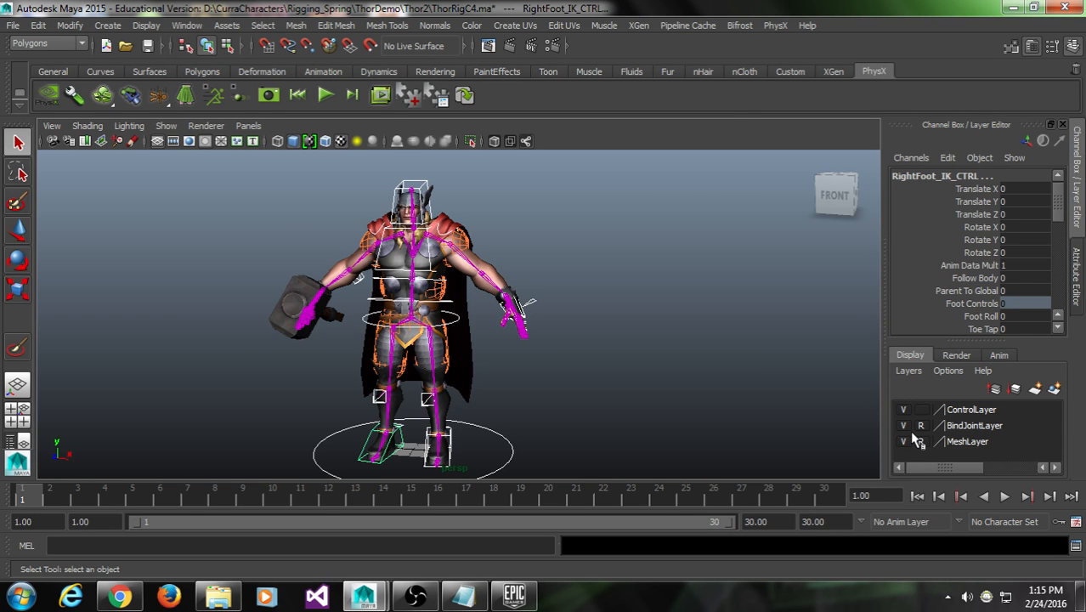
left_click(629, 352)
left_click_drag(687, 242, 227, 536)
left_click(469, 433)
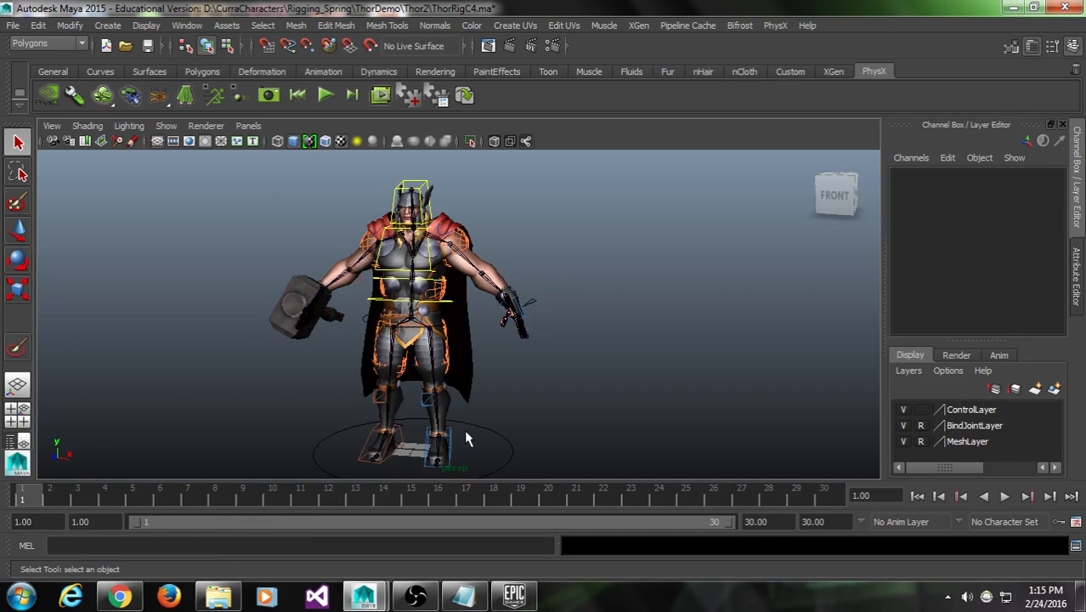
Try raising the character's left foot control with the Move tool, and undo the move
left_click(451, 439)
key("w")
left_click_drag(440, 437, 438, 405)
key("ctrl+z")
left_click(543, 412)
mouse_move(543, 417)
left_mouse_down("alt")
mouse_move(538, 395)
mouse_move(514, 400)
mouse_move(533, 419)
left_mouse_up("alt")
Hide all object types in the perspective view and display only polygons
left_click(165, 126)
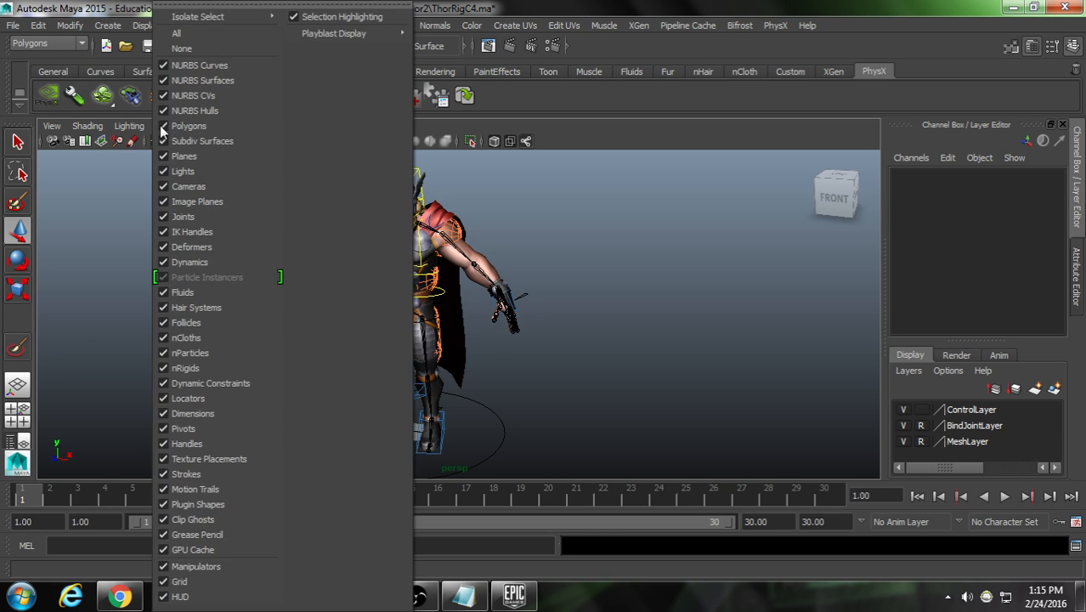
left_click(199, 49)
left_click(166, 126)
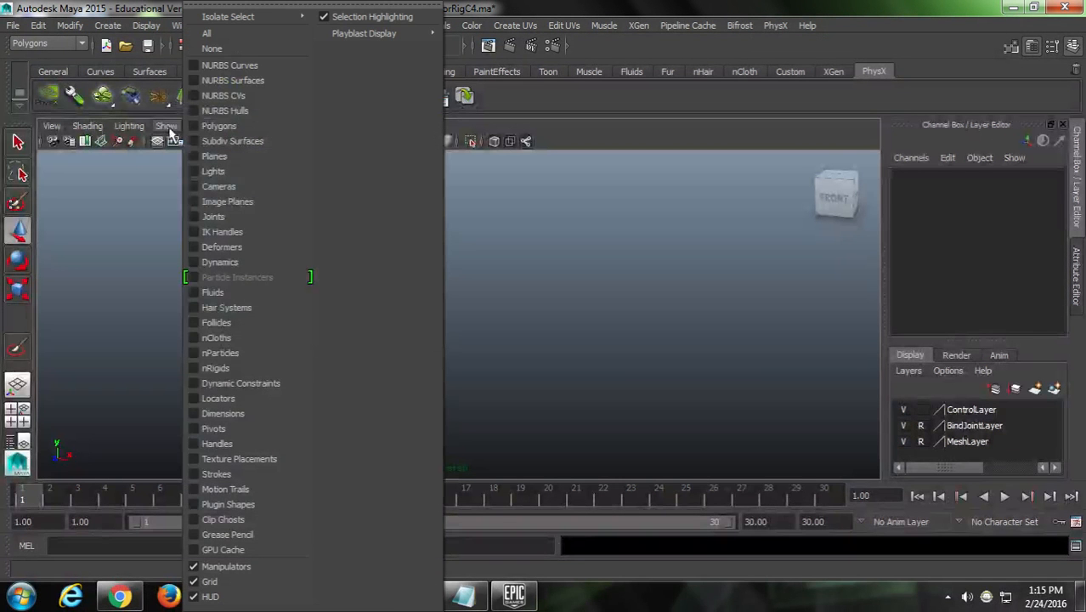
left_click(219, 126)
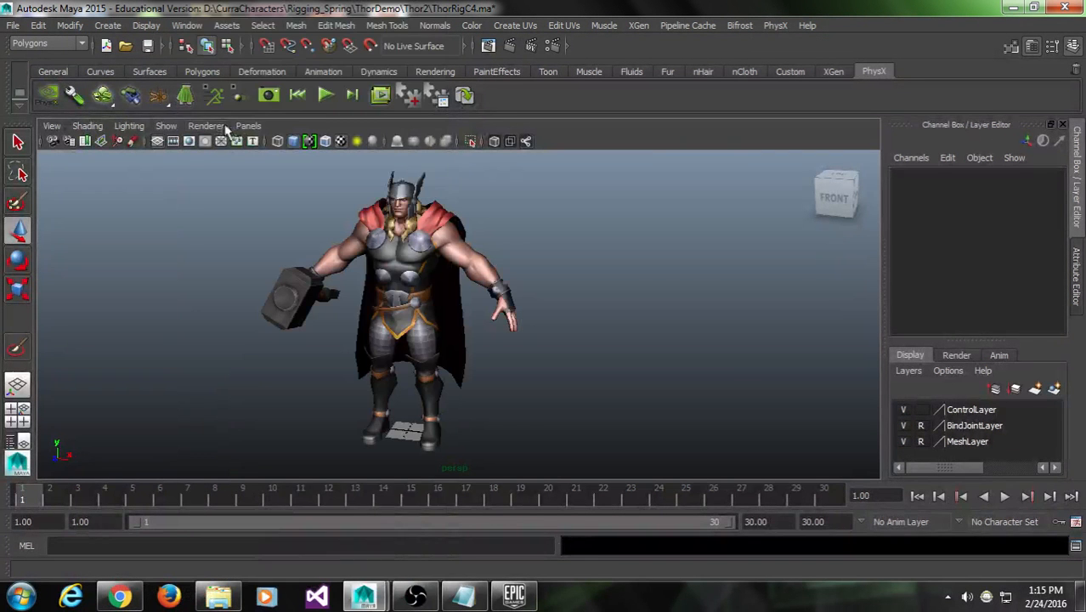
Show NURBS curves in the perspective view so the rig controls are displayed around the Thor character
left_click(168, 127)
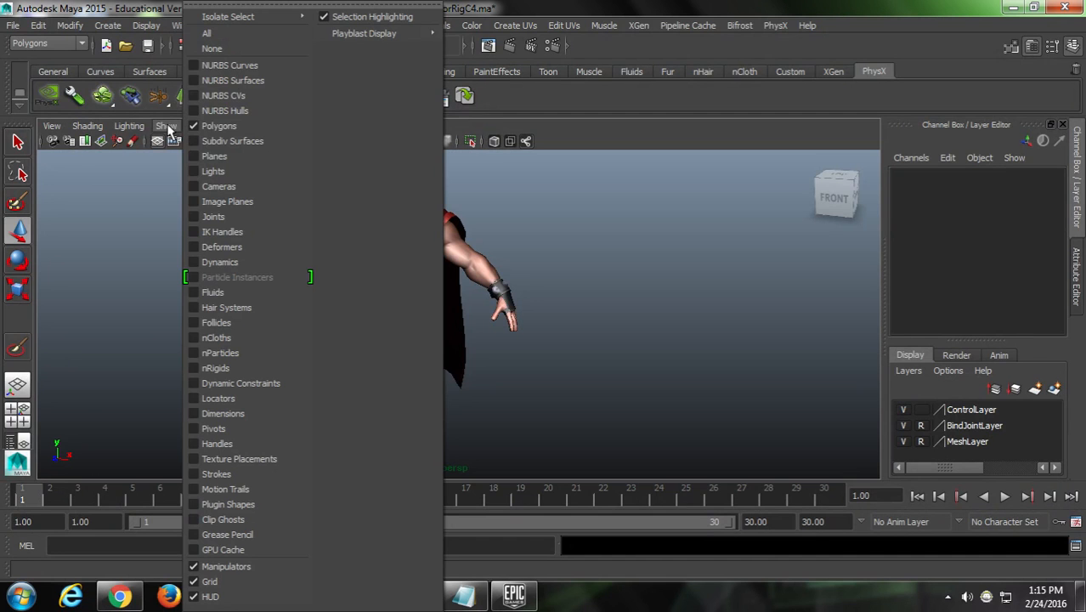
left_click(227, 65)
left_click_drag(501, 320, 430, 313, "alt")
middle_click_drag(427, 323, 462, 335, "alt")
left_click_drag(462, 335, 443, 335, "alt")
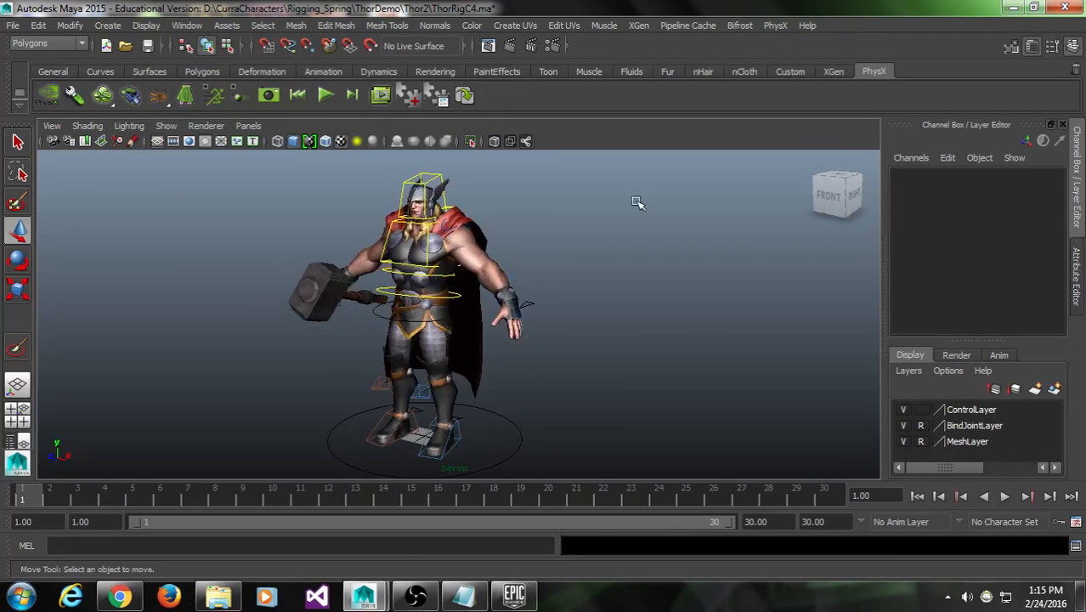
Box-select all the rig's control curves to inspect them around the character, and clear the selection
left_click_drag(637, 201, 73, 477)
middle_click_drag(570, 310, 551, 289, "alt")
left_click_drag(551, 290, 637, 235, "alt")
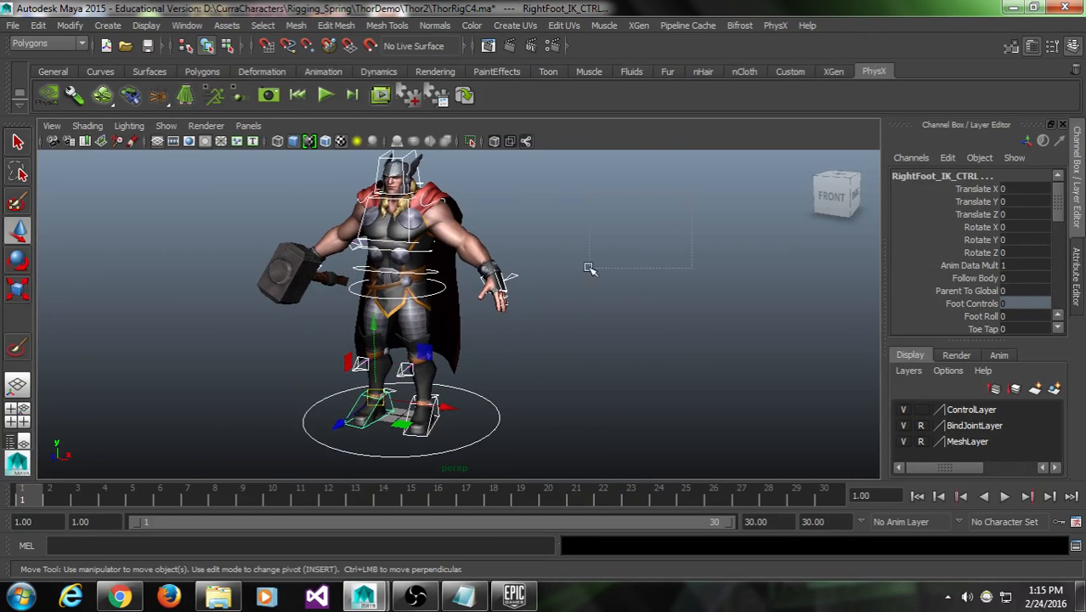
left_click(569, 305)
scroll(572, 309, "down", 1)
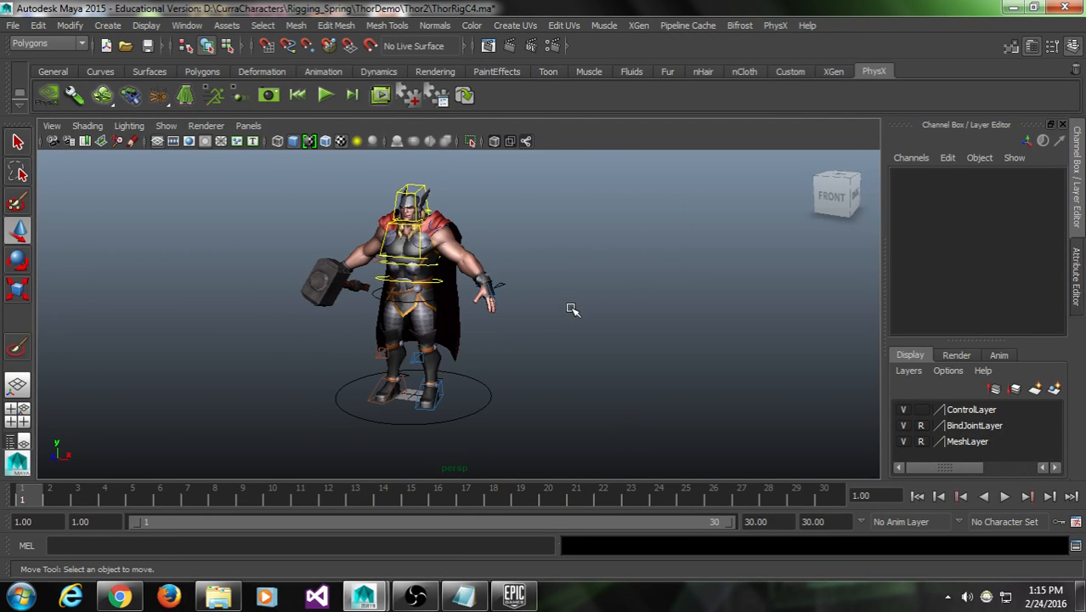
scroll(572, 310, "up", 1)
left_click_drag(681, 187, 136, 386)
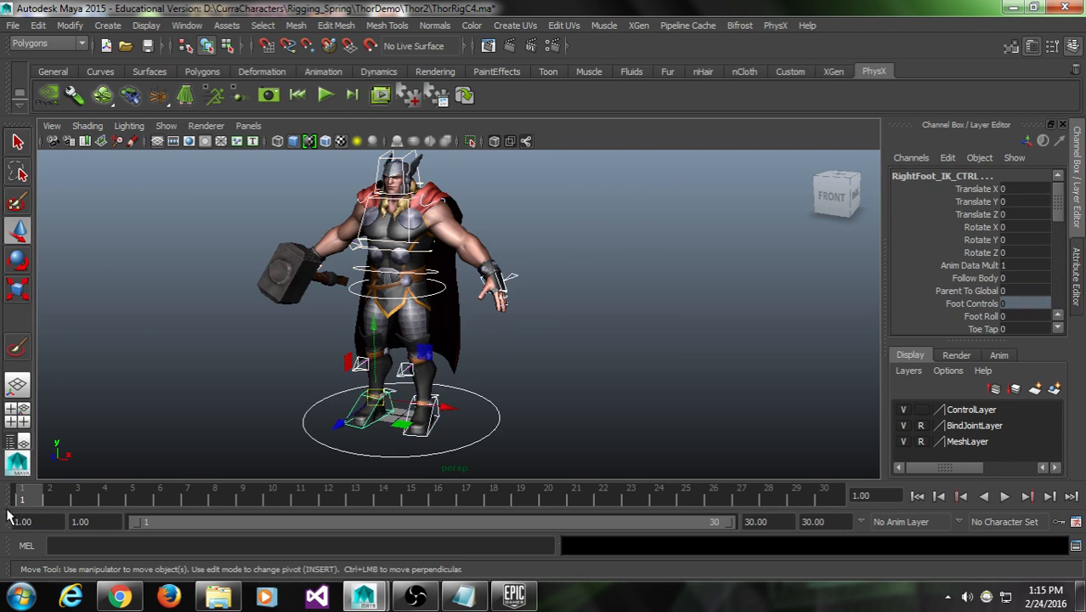
mouse_move(453, 367)
left_mouse_down("alt")
mouse_move(492, 365)
mouse_move(453, 370)
left_mouse_up("alt")
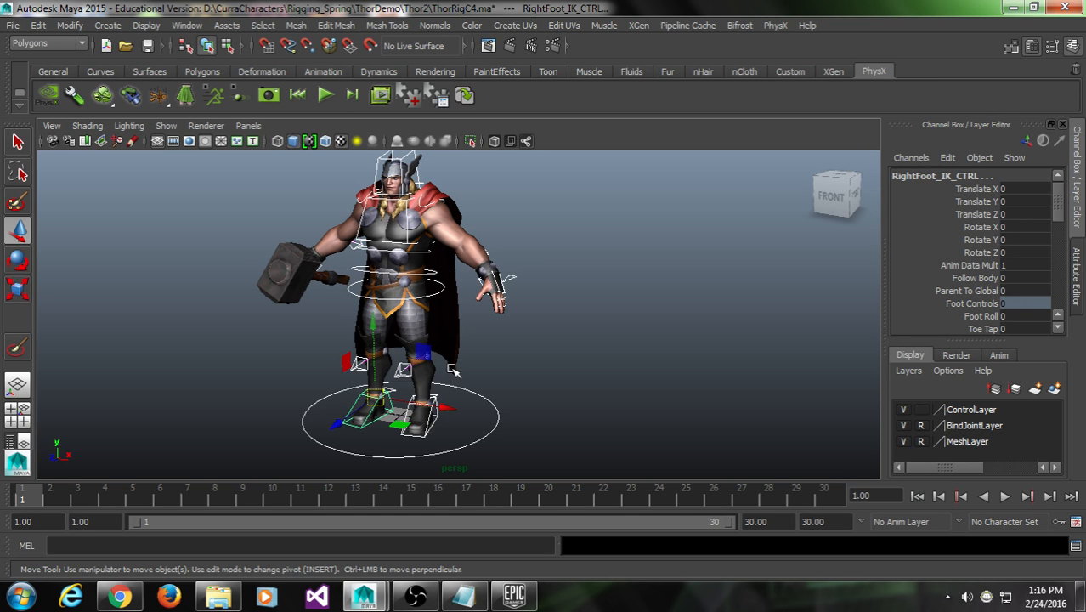
left_click(591, 248)
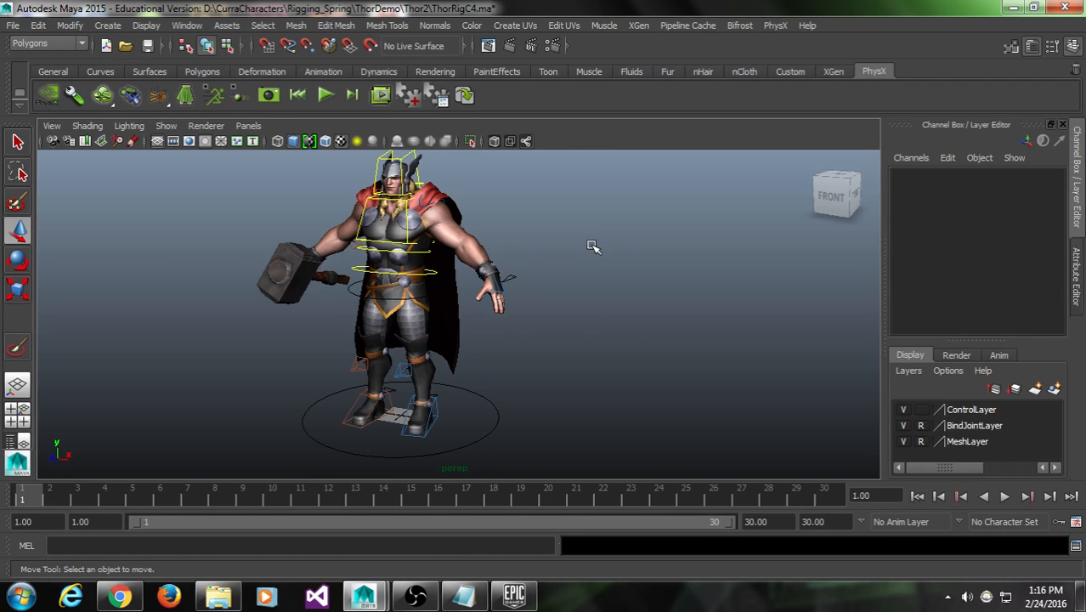
Save the scene under the name ThorRig.ma in the Thor2 folder, replacing the existing file
left_click(12, 25)
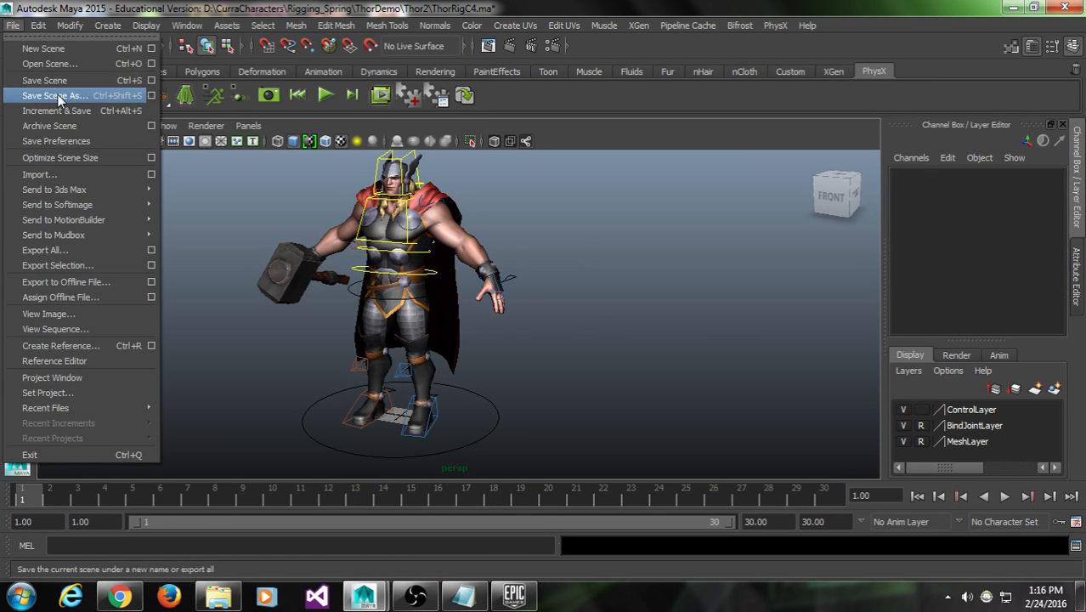
left_click(51, 96)
left_click(151, 435)
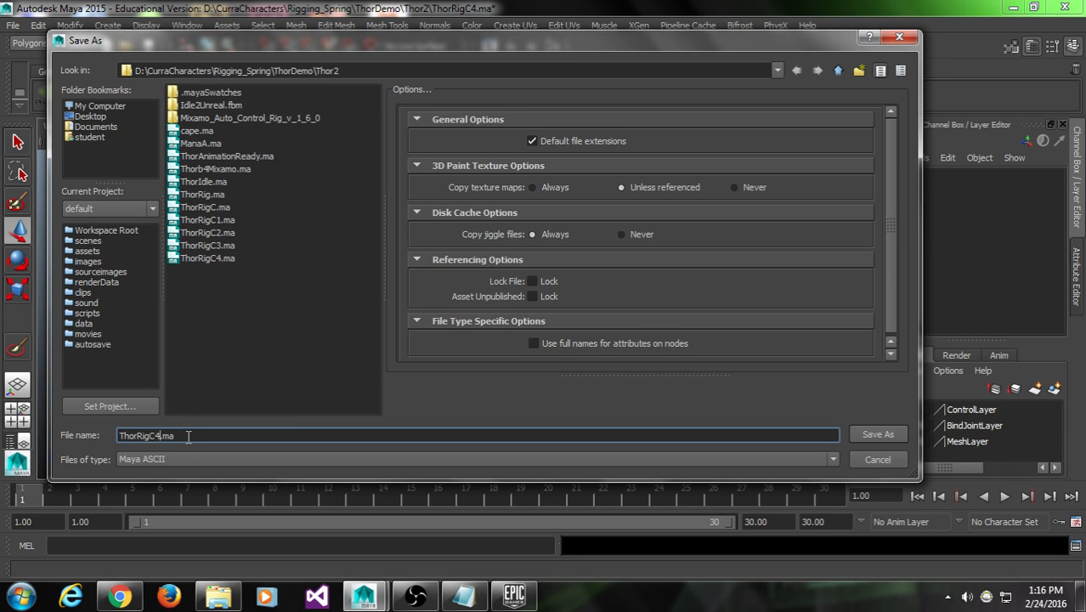
left_click(218, 194)
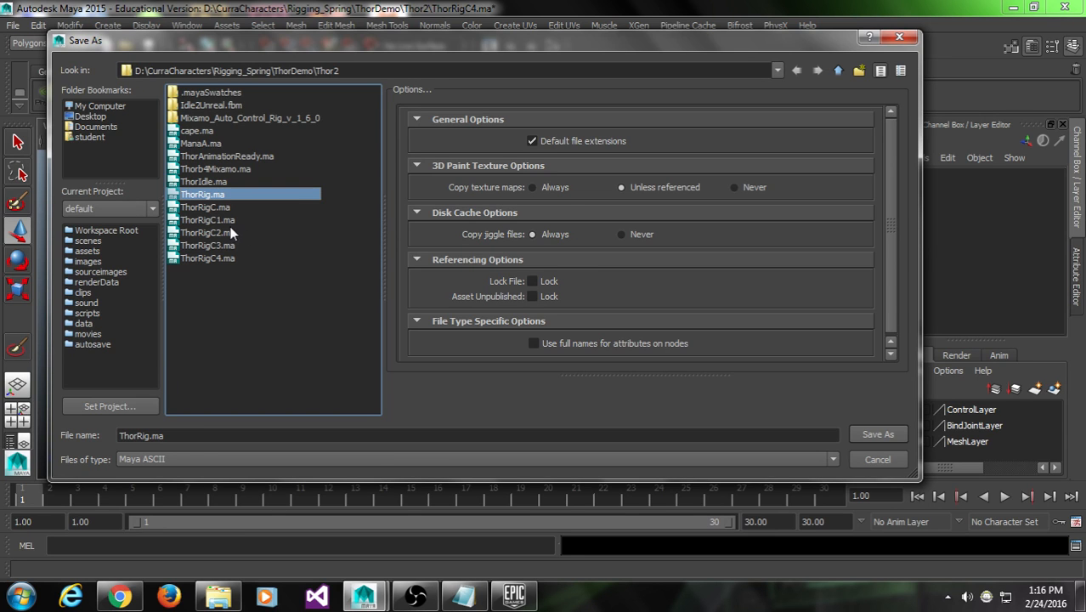
left_click(875, 435)
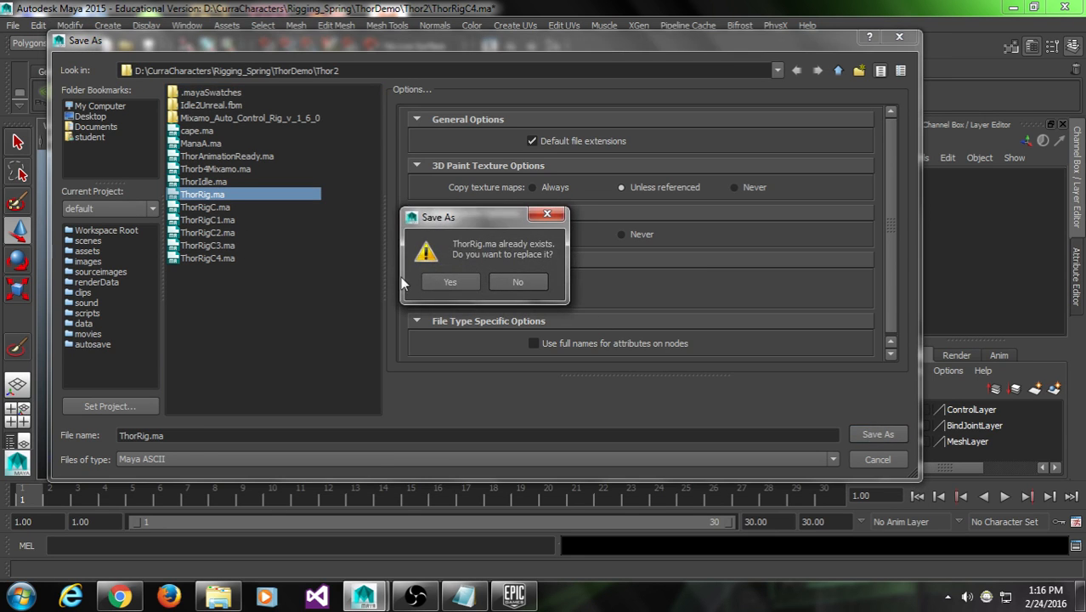
left_click(432, 279)
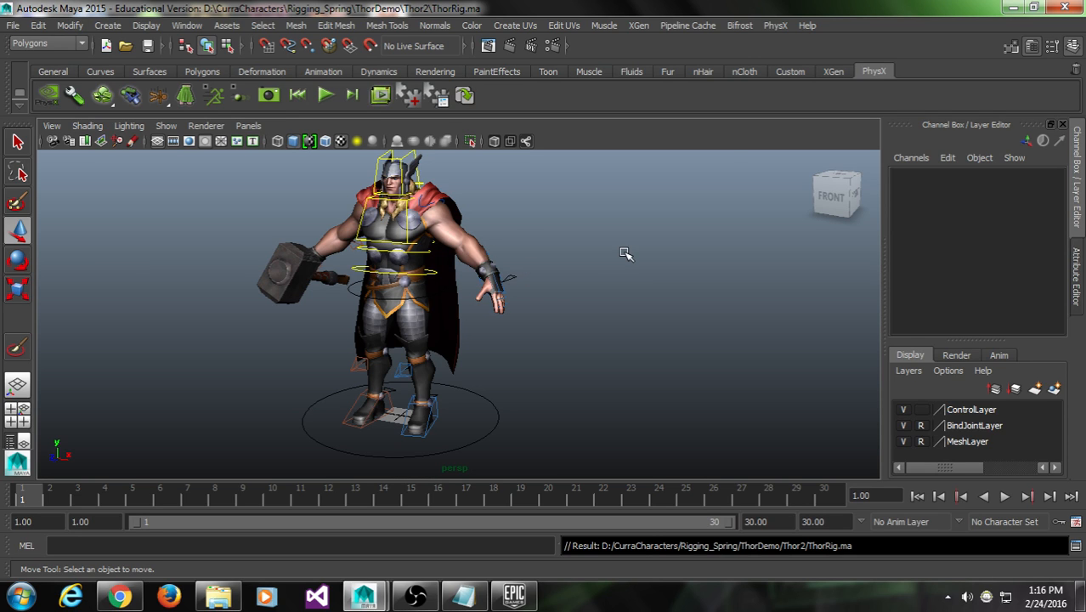
Switch to Mixamo in Chrome, preview the Run With Sword animation on Thor2Mixamo, and add it to the assets
left_click(1012, 8)
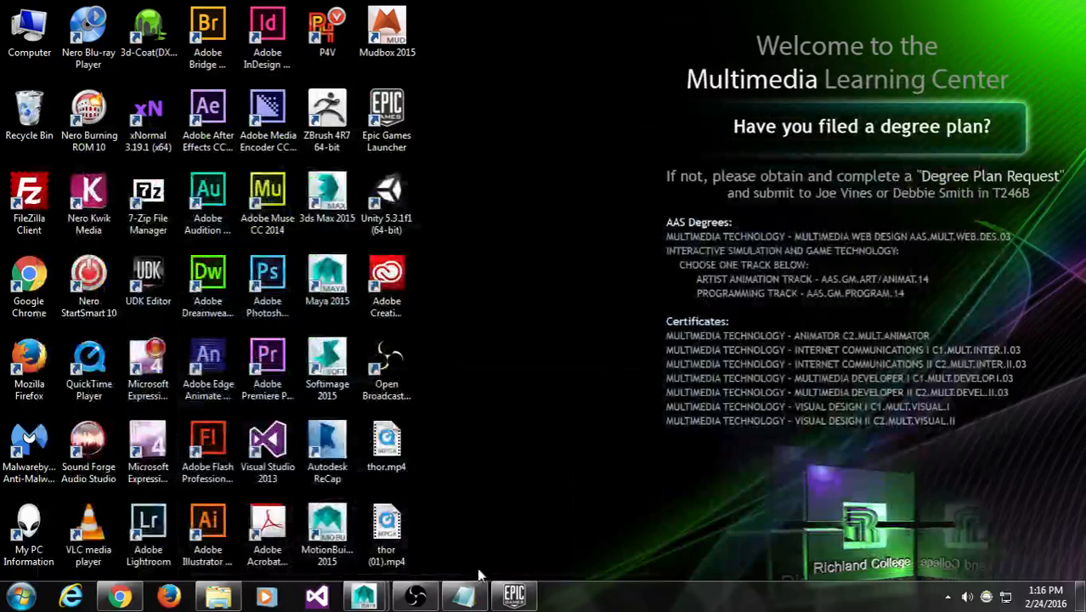
left_click(121, 597)
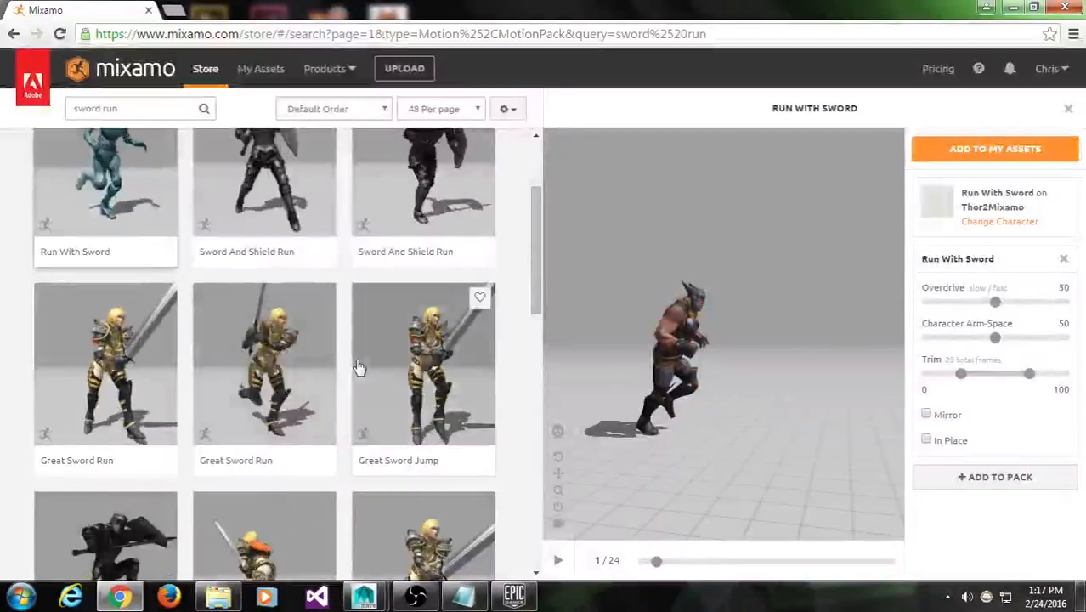
left_click_drag(750, 337, 862, 284)
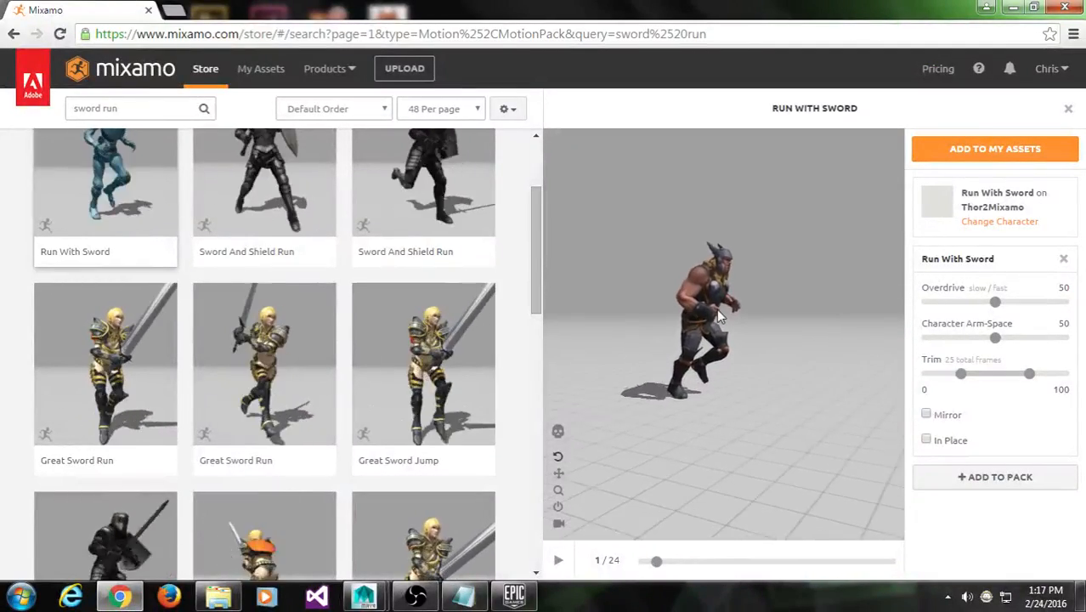
left_click(558, 561)
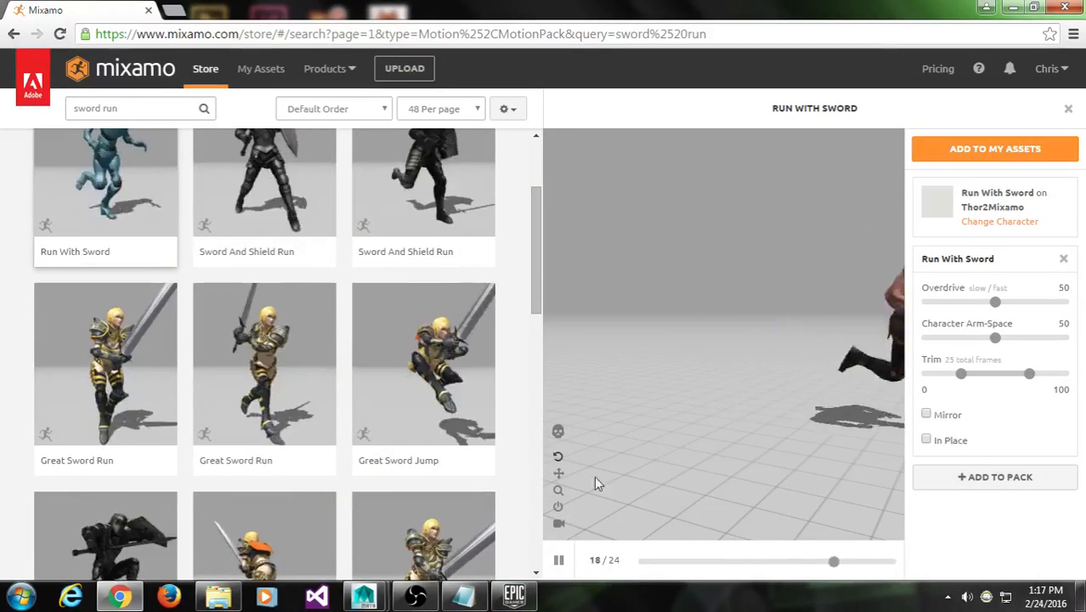
scroll(526, 277, "up", 2)
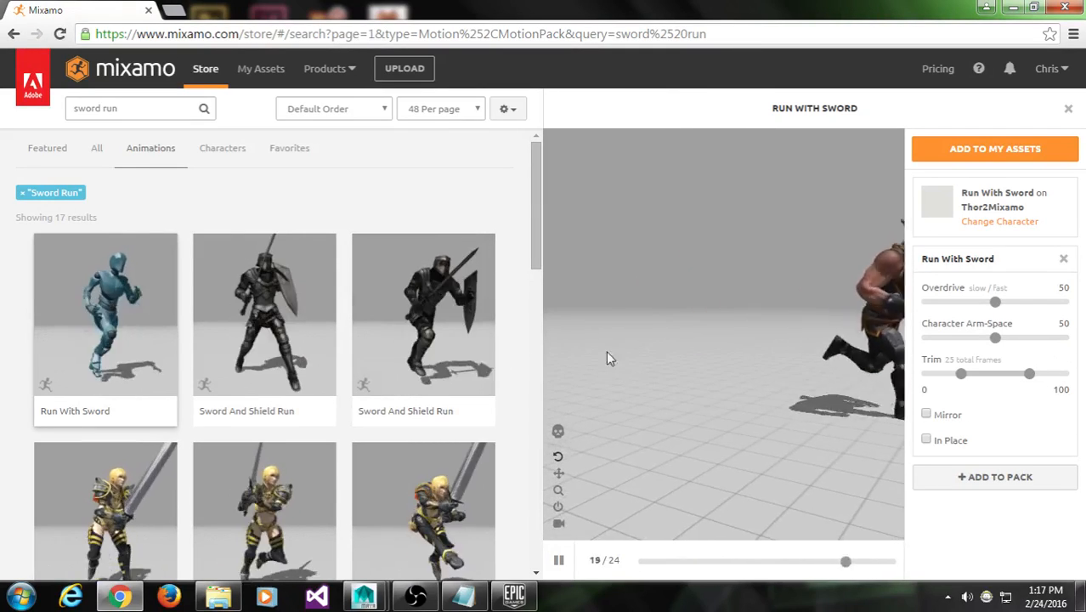
left_click(1016, 150)
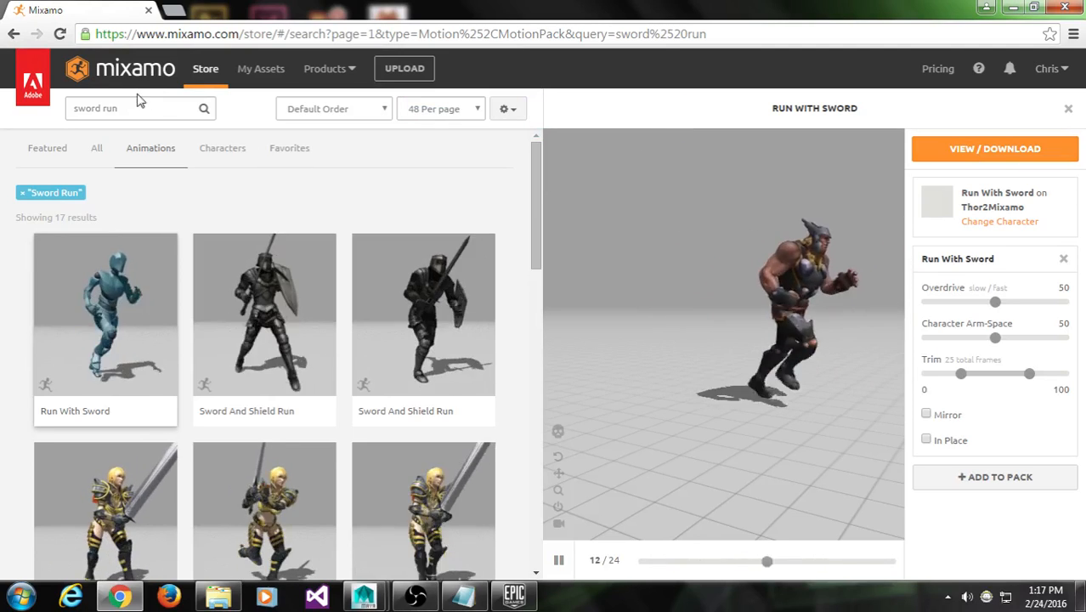
Search the Mixamo store animations for "sword walk" and browse the matching motions
left_click_drag(149, 109, 3, 111)
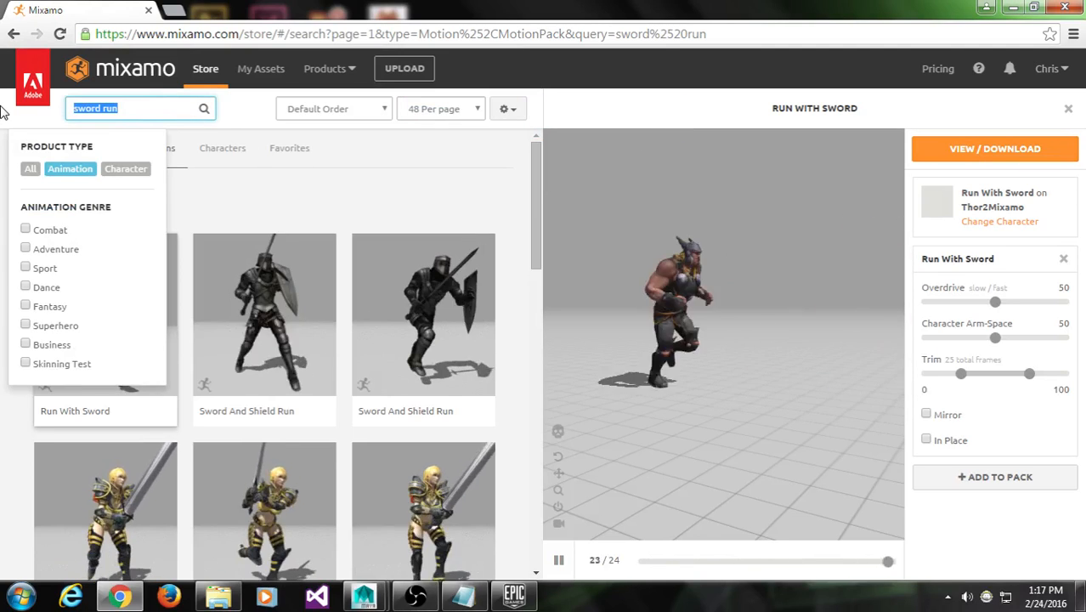
type("sword walk")
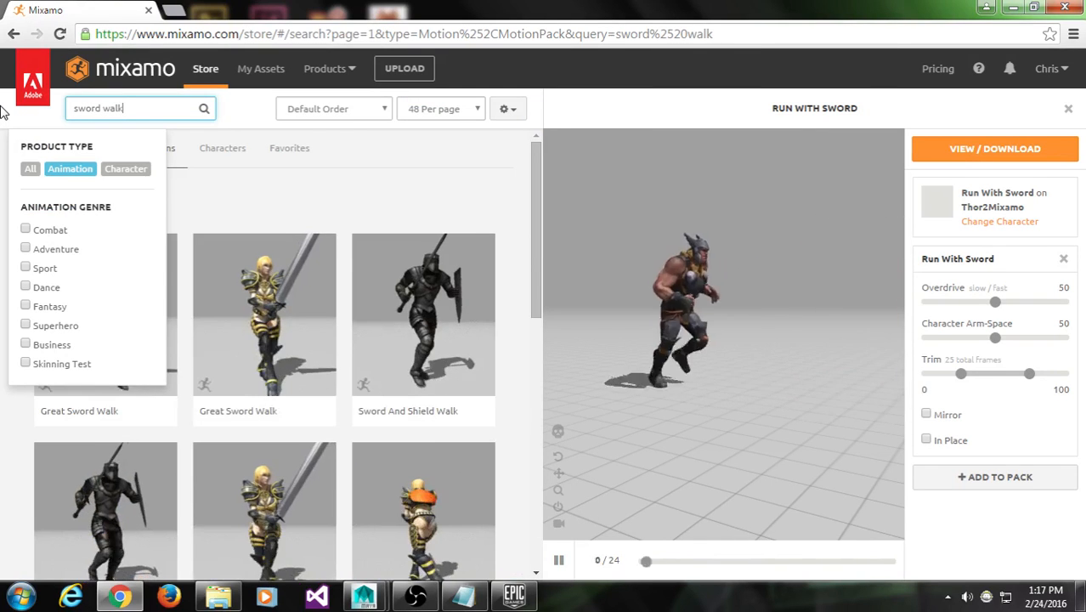
left_click(352, 226)
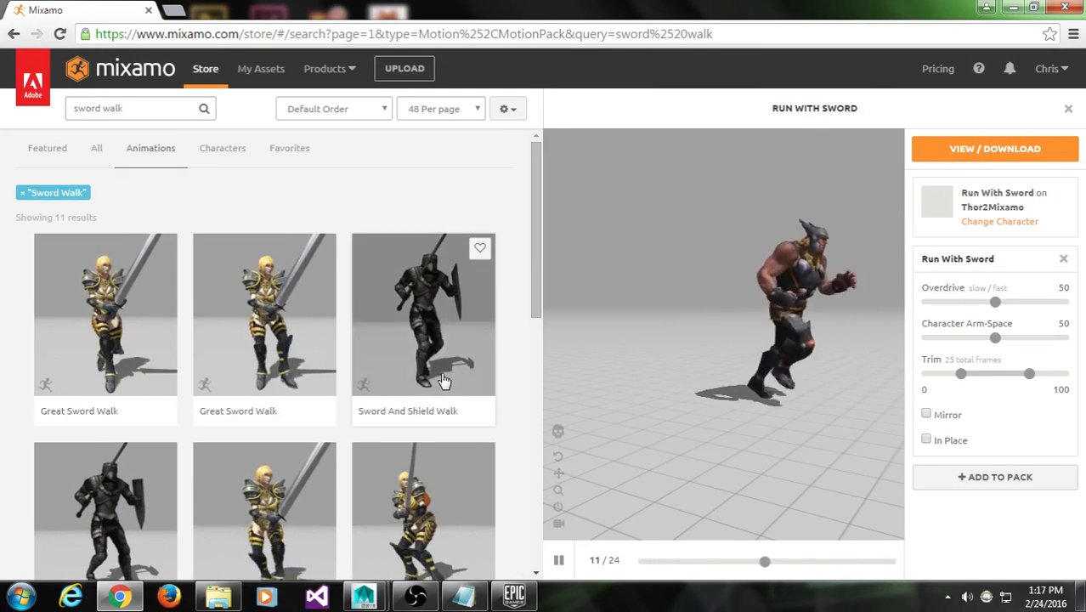
left_click_drag(534, 270, 530, 386)
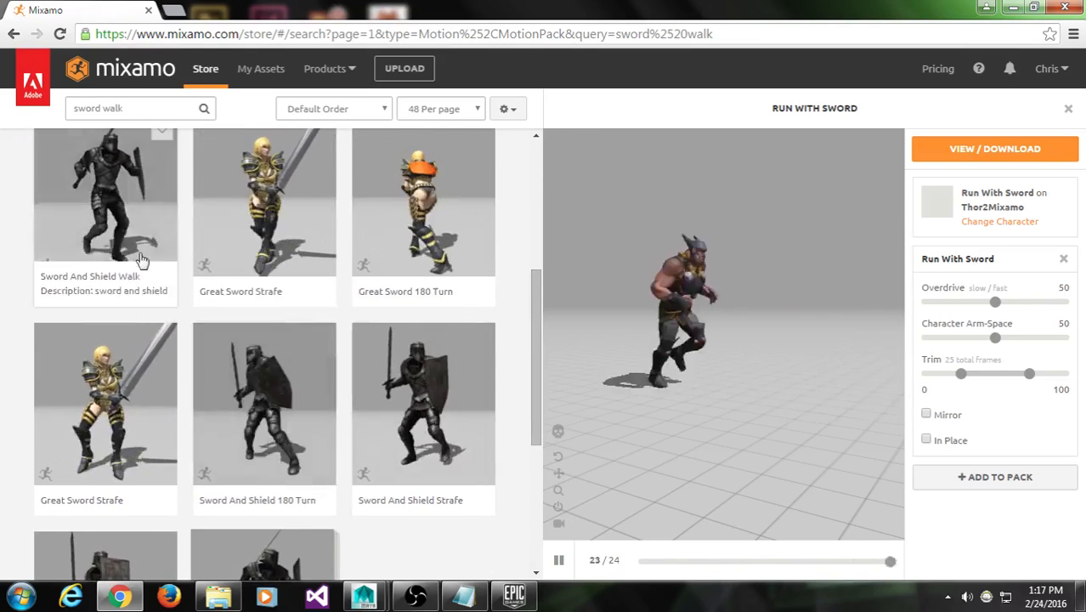
Preview the Sword And Shield Walk animation on the Thor2Mixamo character and add it to the assets
left_click(121, 214)
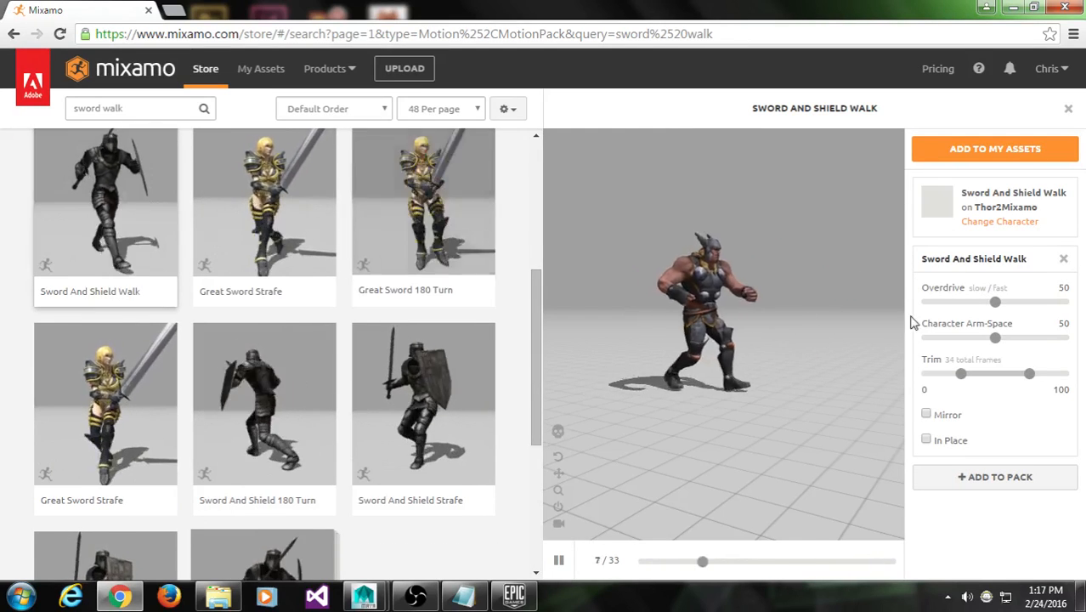
left_click_drag(585, 322, 813, 321)
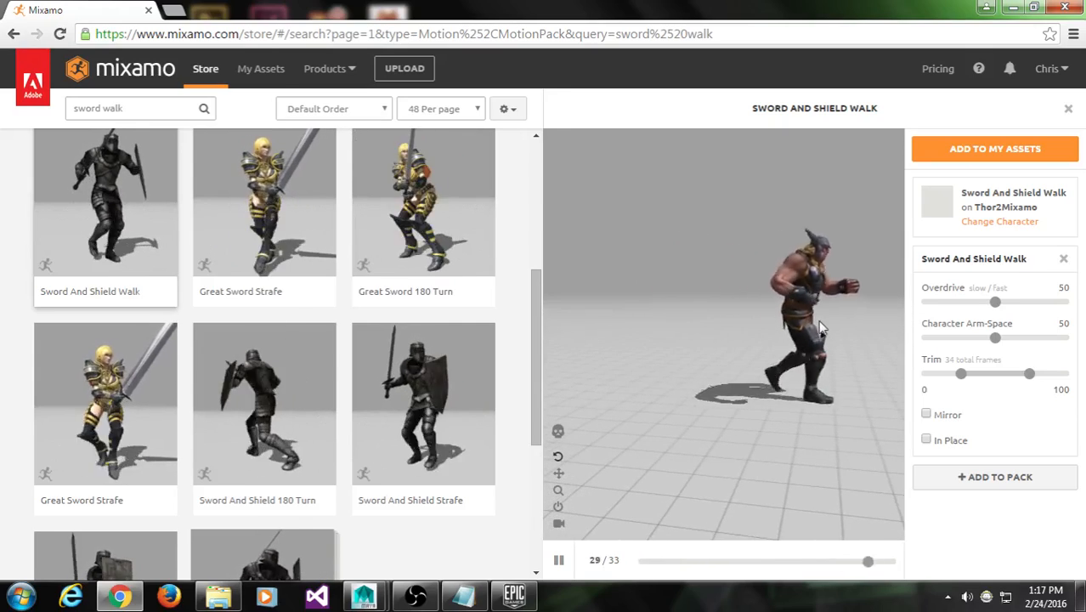
left_click(954, 146)
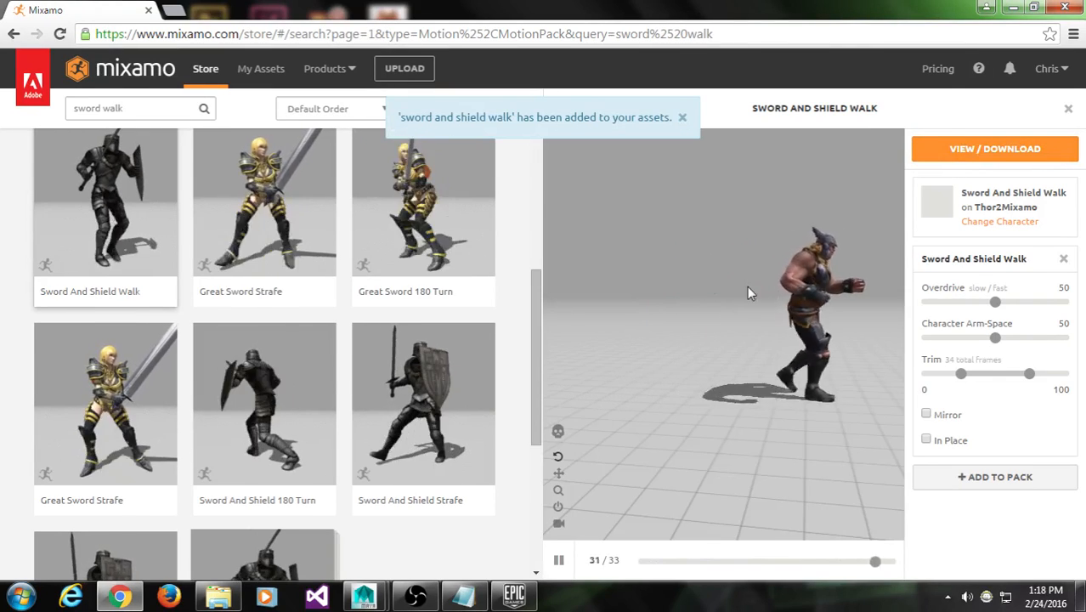
left_click(1062, 75)
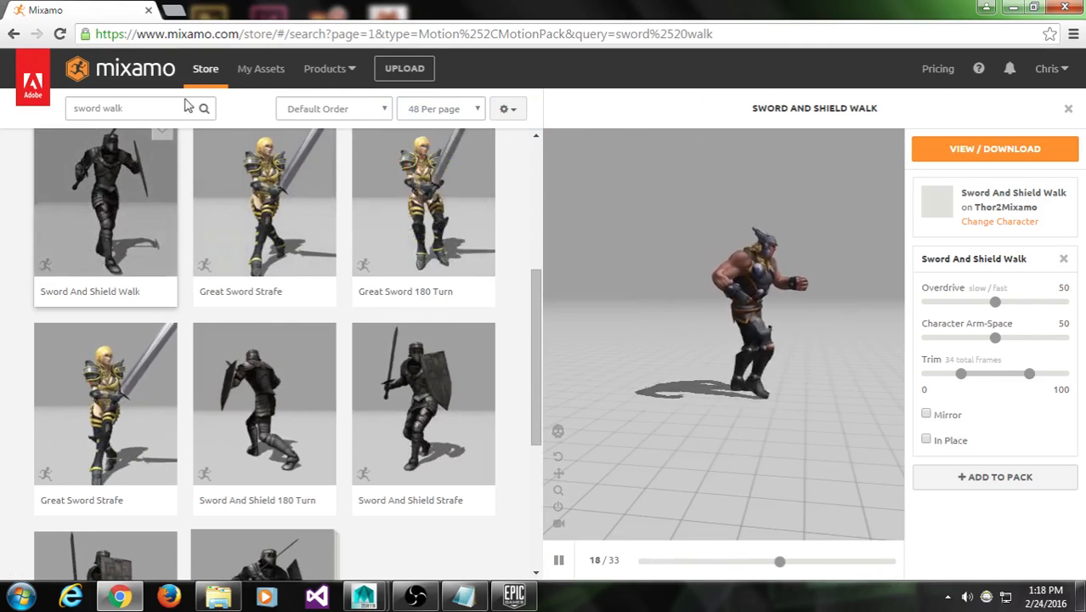
Select the Sword And Shield Walk motion among the owned animations and make it play In Place
left_click(276, 74)
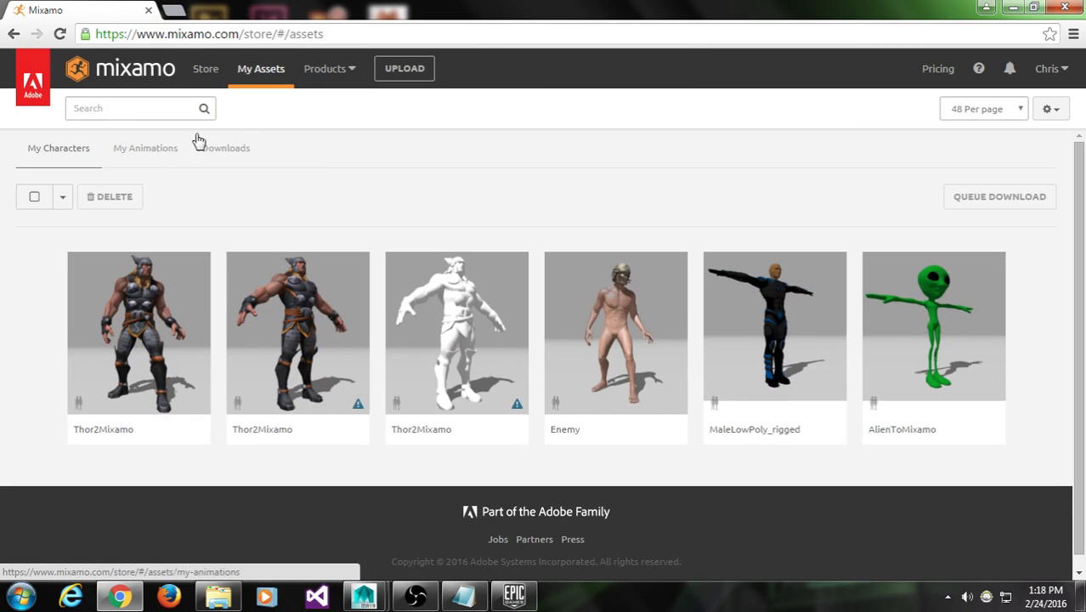
left_click(161, 151)
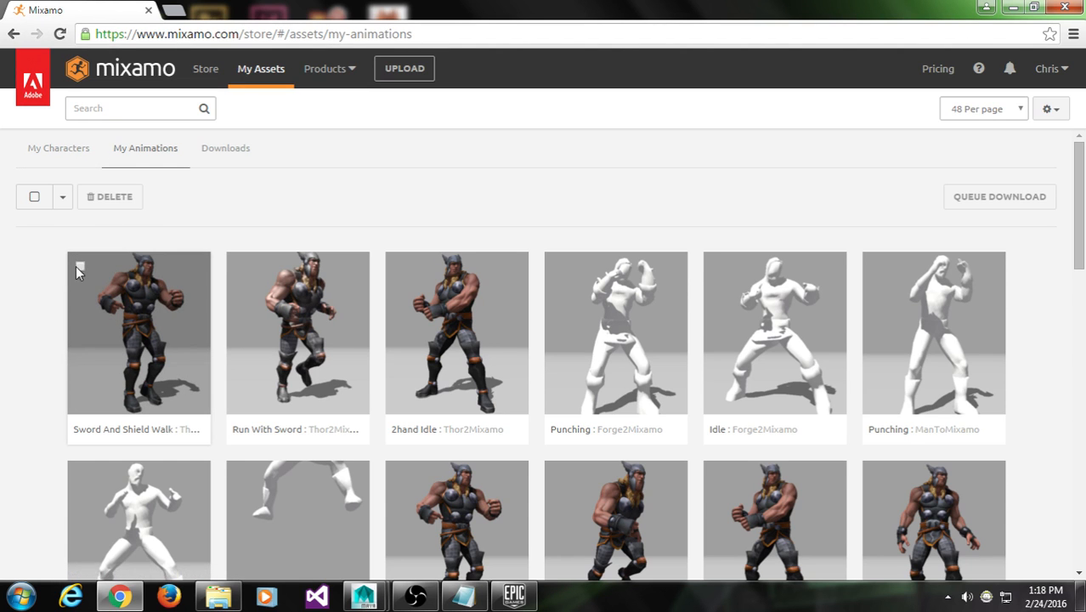
left_click(77, 267)
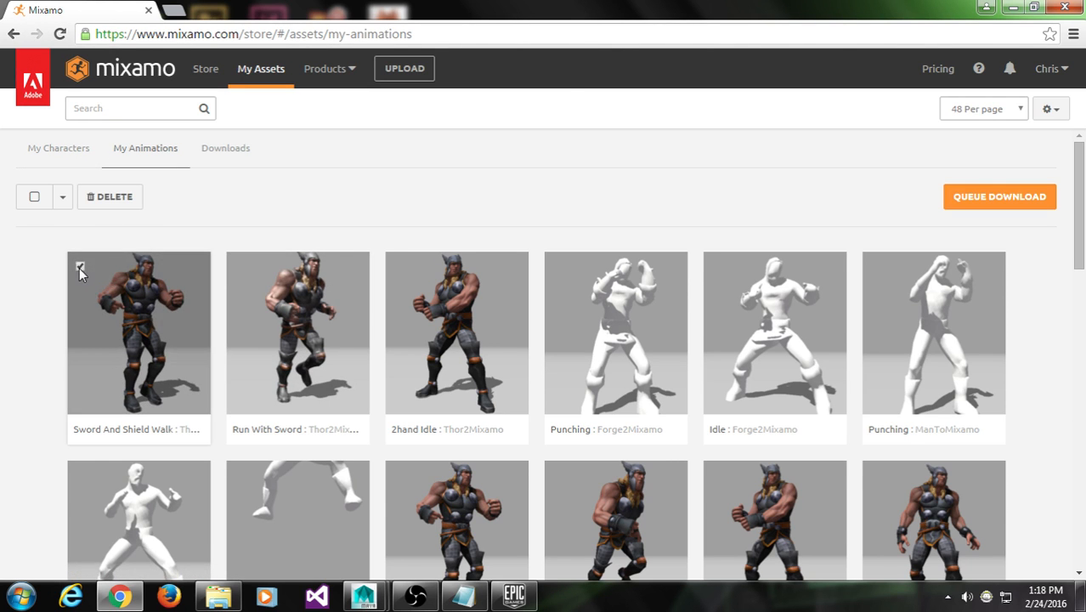
left_click(92, 280)
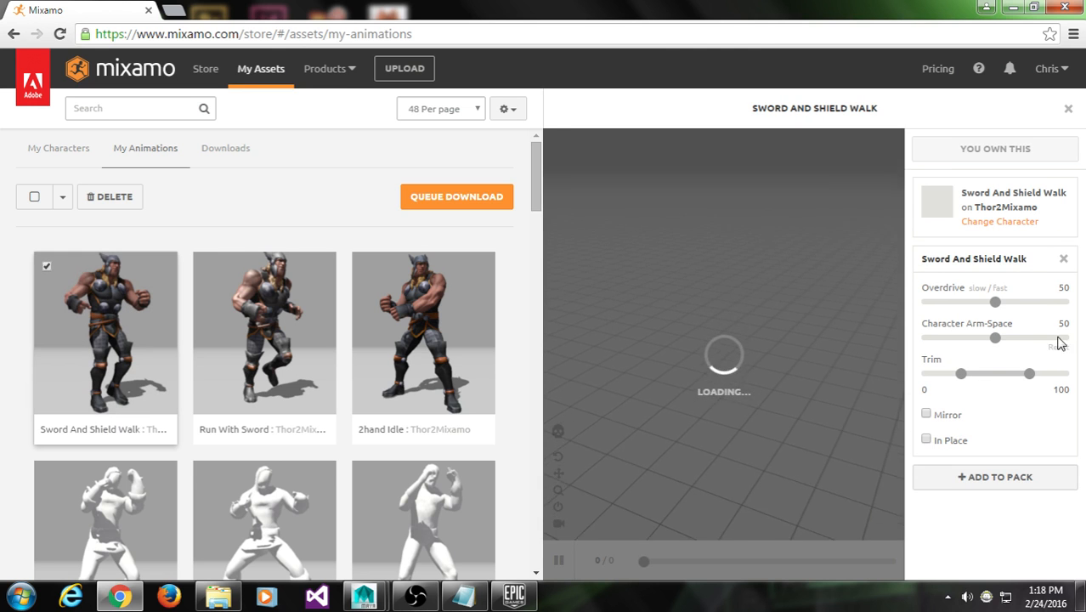
left_click(926, 439)
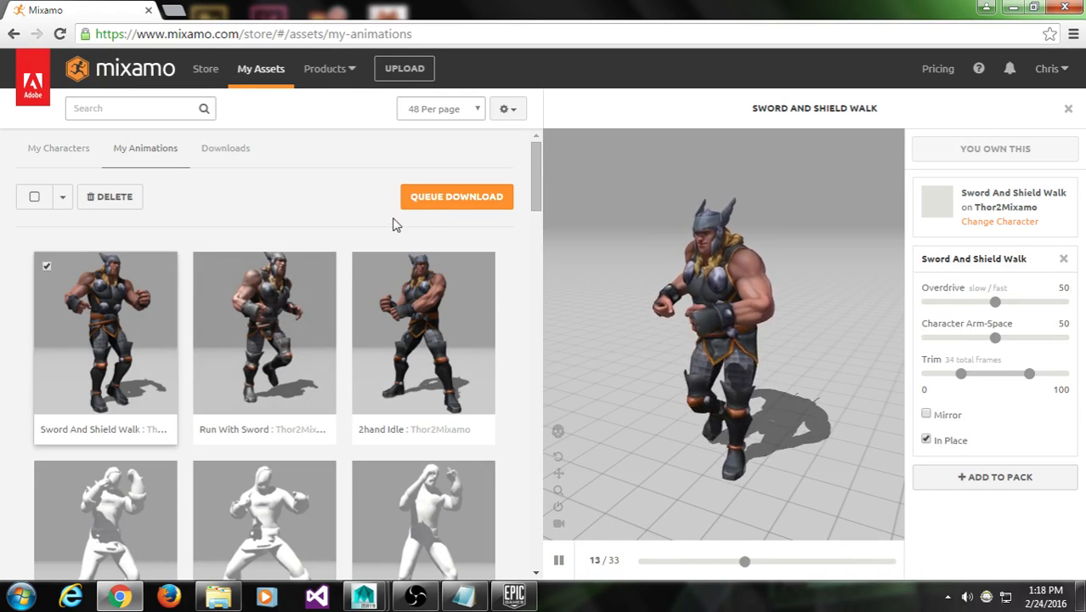
Make the owned Run With Sword animation play In Place, and recheck both Thor motions in the preview
left_click(292, 314)
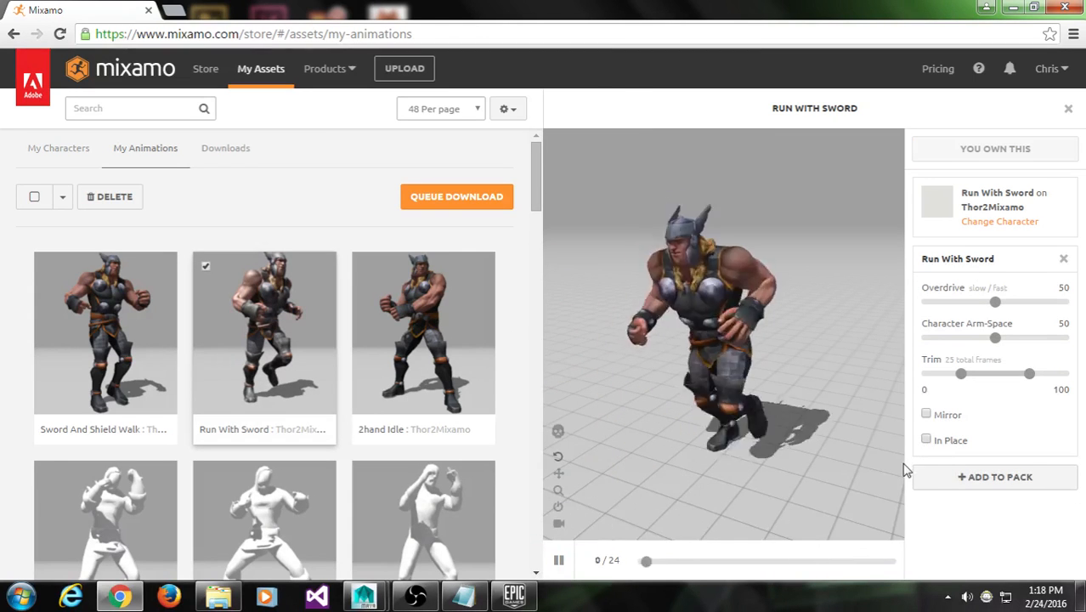
left_click(926, 440)
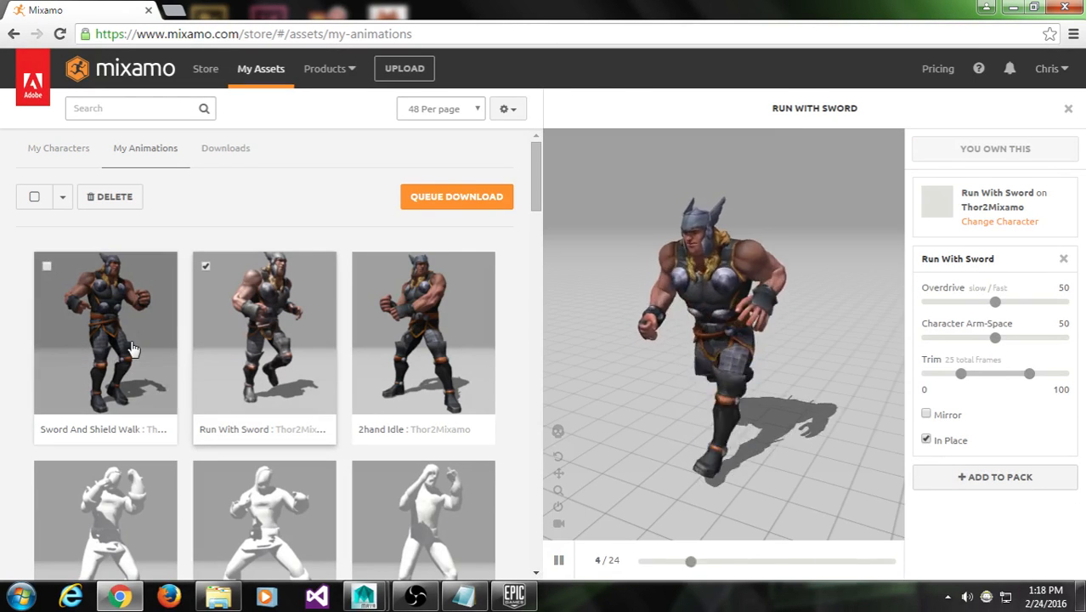
left_click(132, 349)
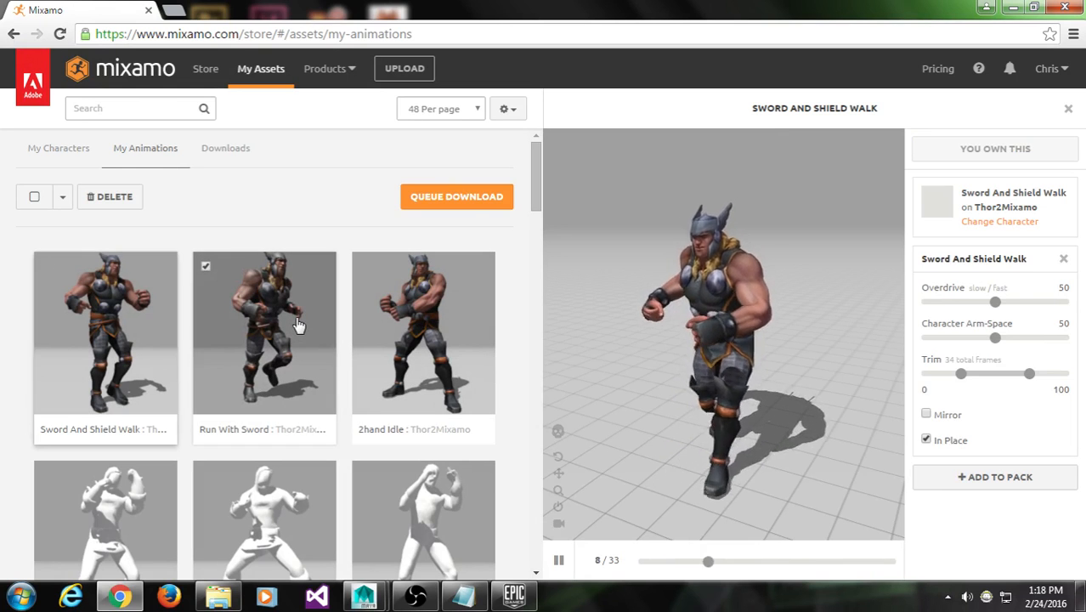
left_click(299, 326)
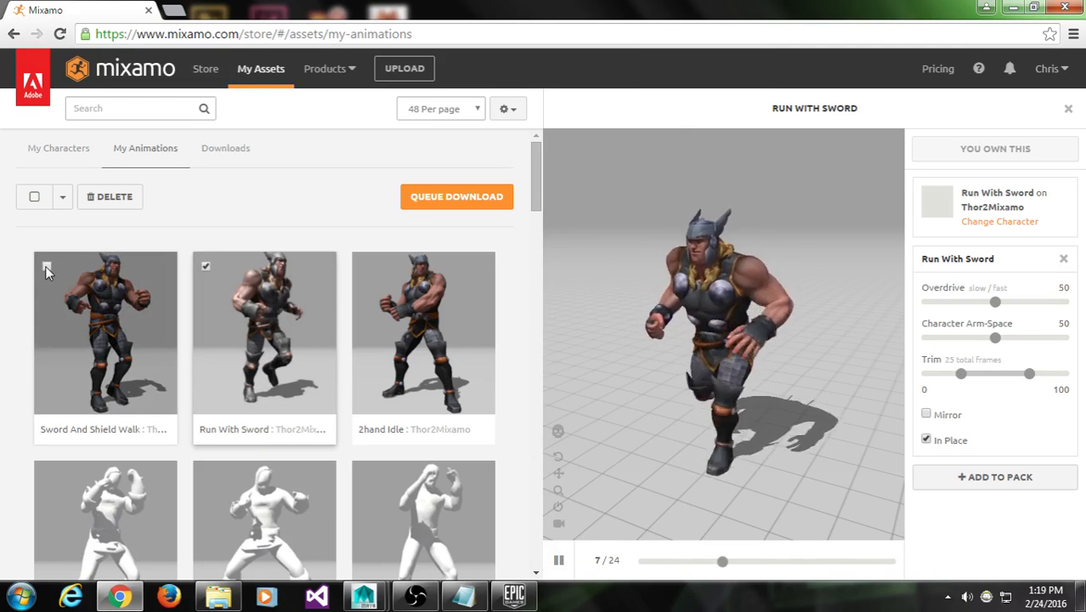
Queue the selected Sword And Shield Walk and Run With Sword animations for download as FBX (.fbx), Without Skin, 30 frames per second, no keyframe reduction
left_click(488, 202)
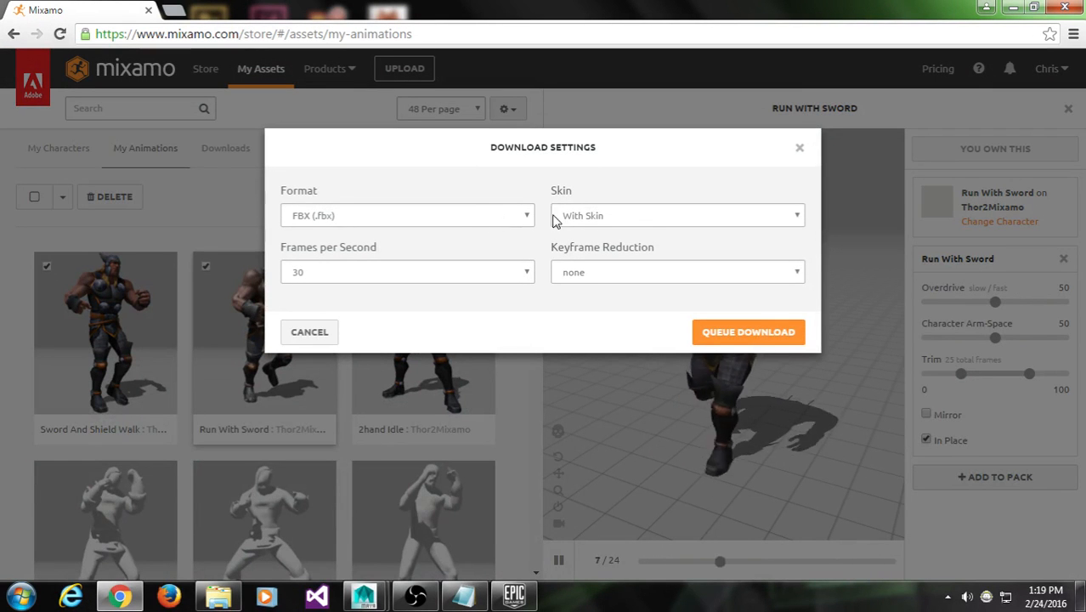
left_click(597, 217)
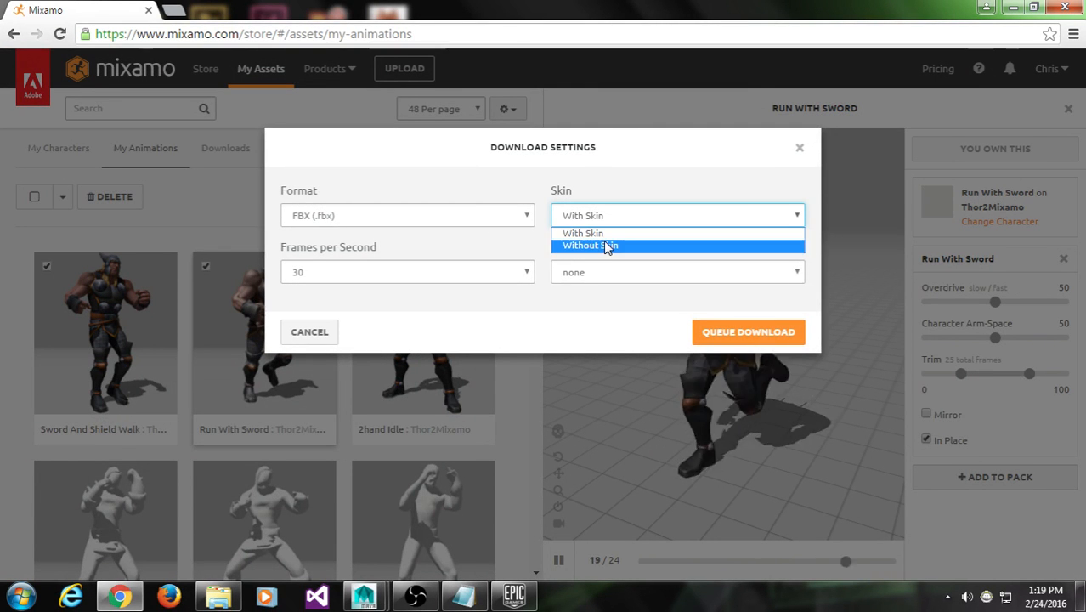
left_click(605, 245)
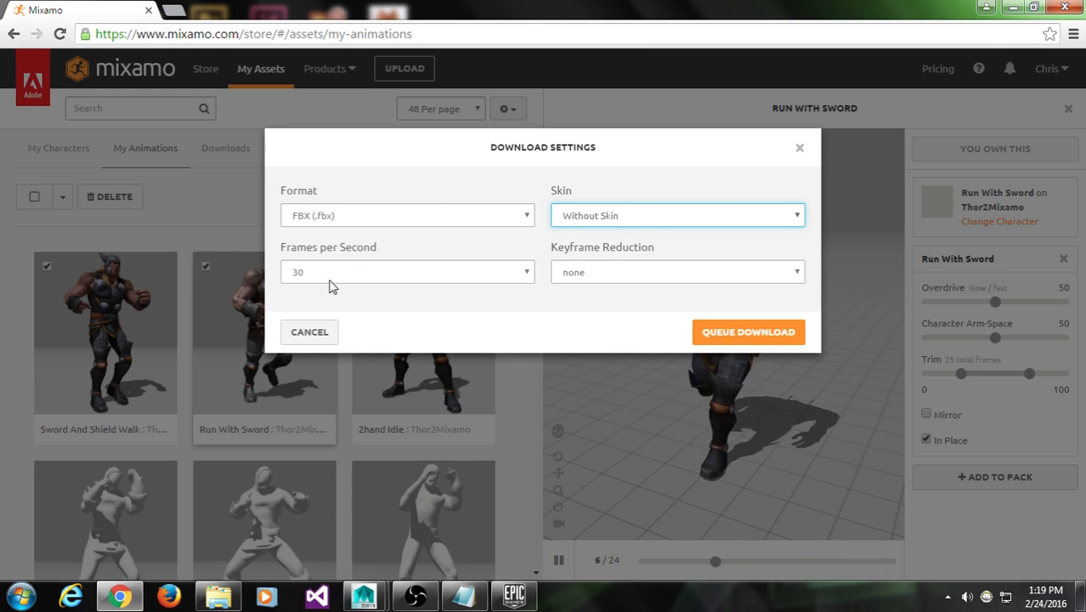
left_click(444, 219)
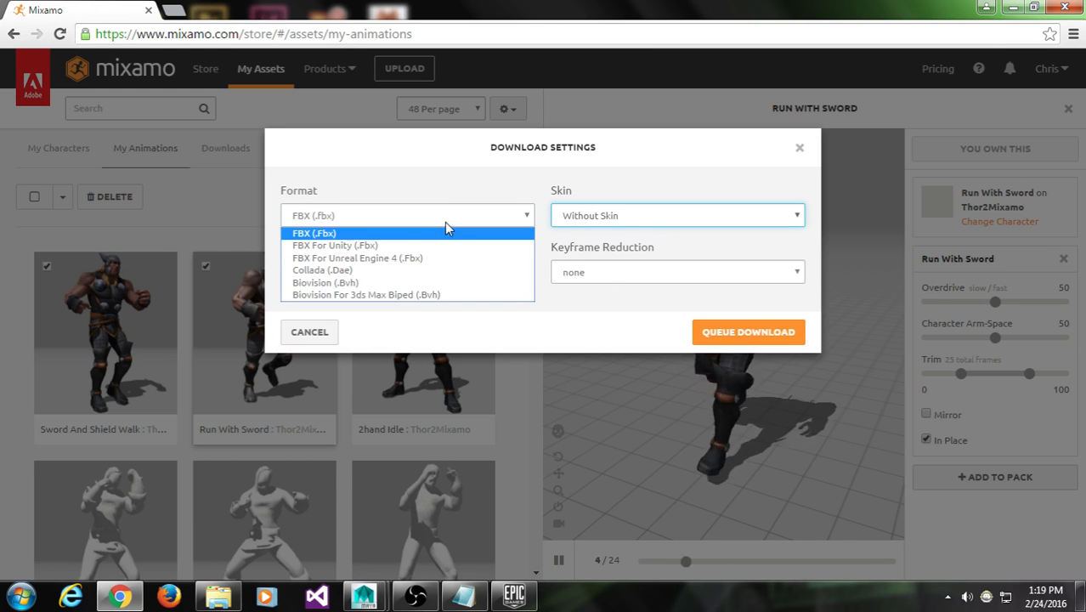
left_click(415, 172)
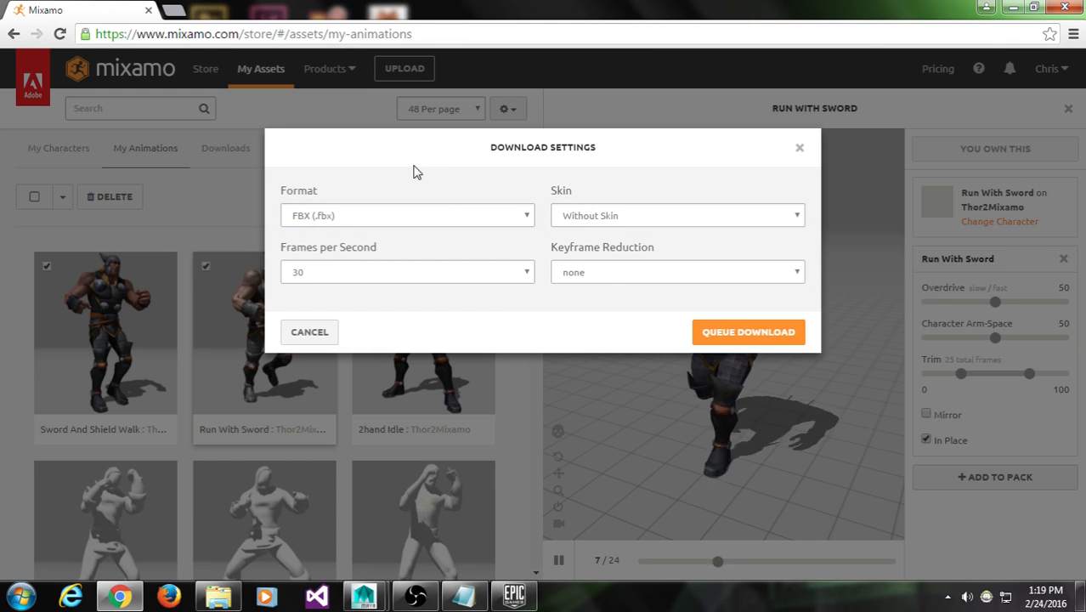
left_click(726, 334)
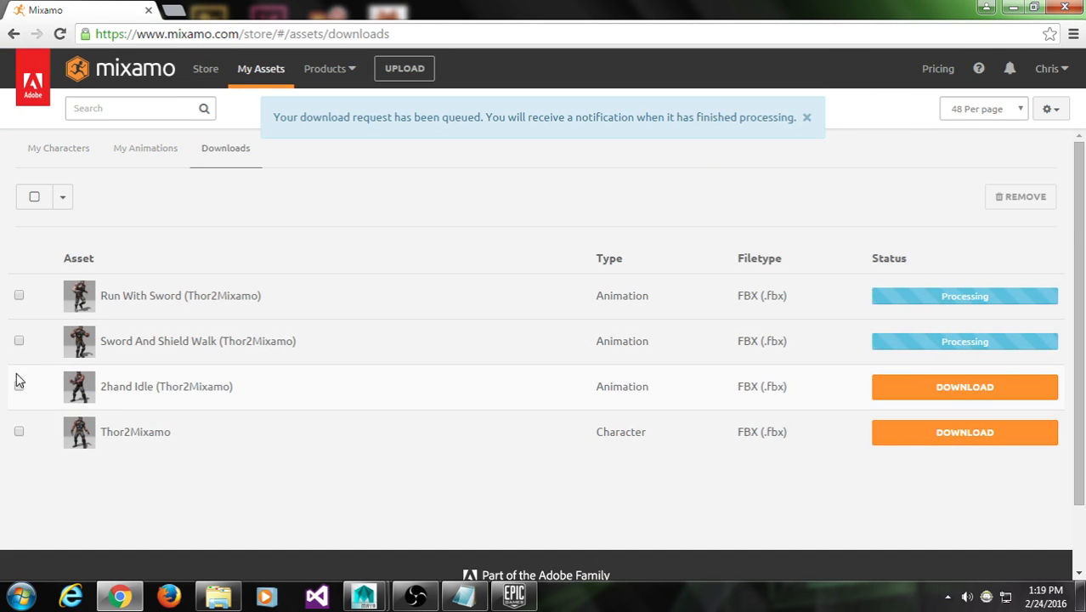
Download the processed Sword And Shield Walk and Run With Sword animations and show the walk file in its folder
left_click(19, 431)
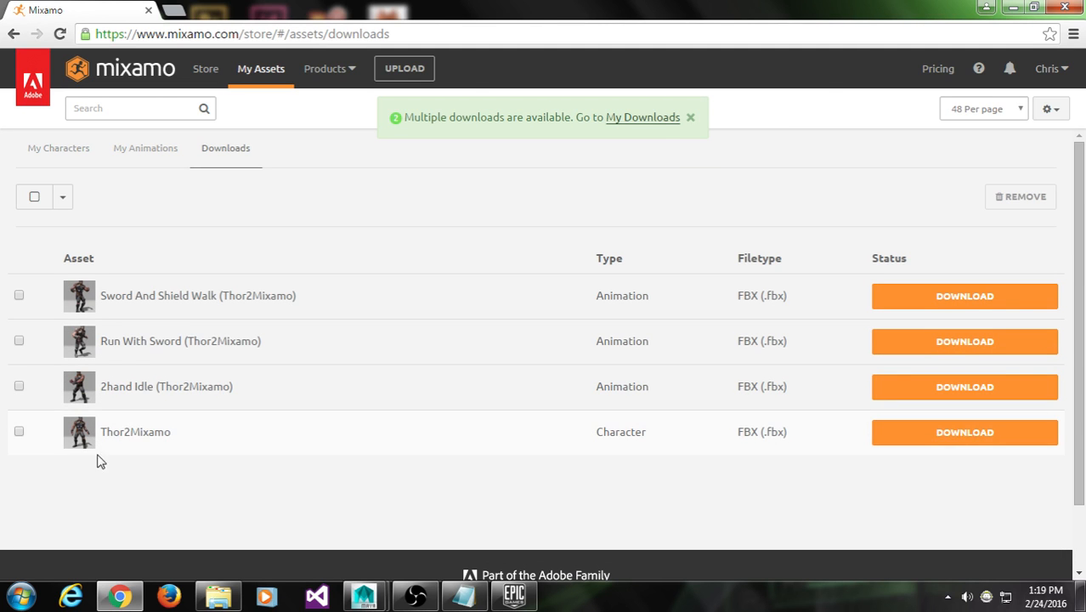
left_click(973, 306)
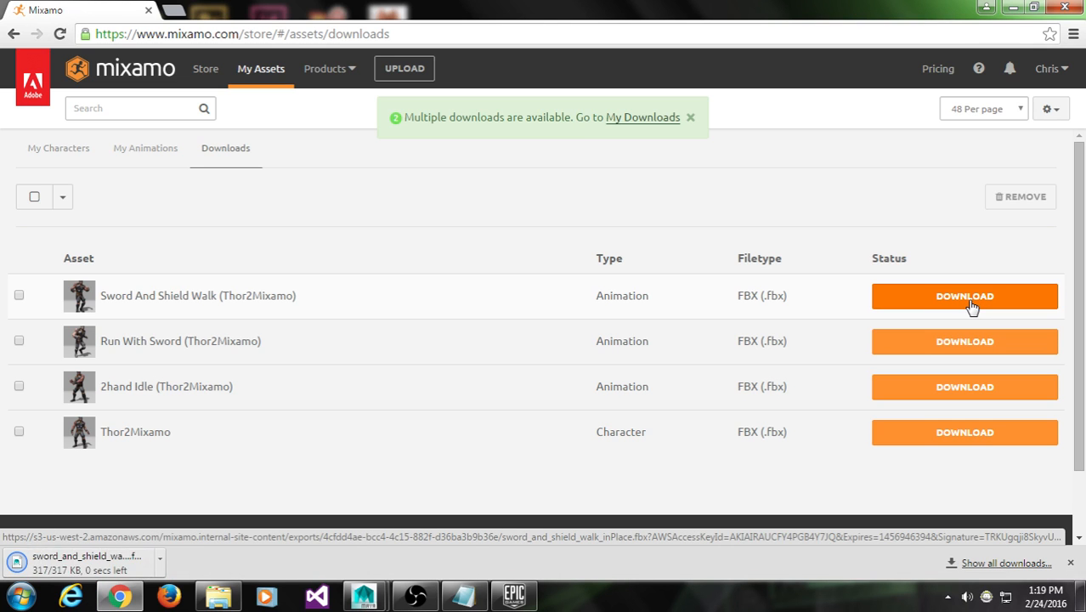
left_click(964, 342)
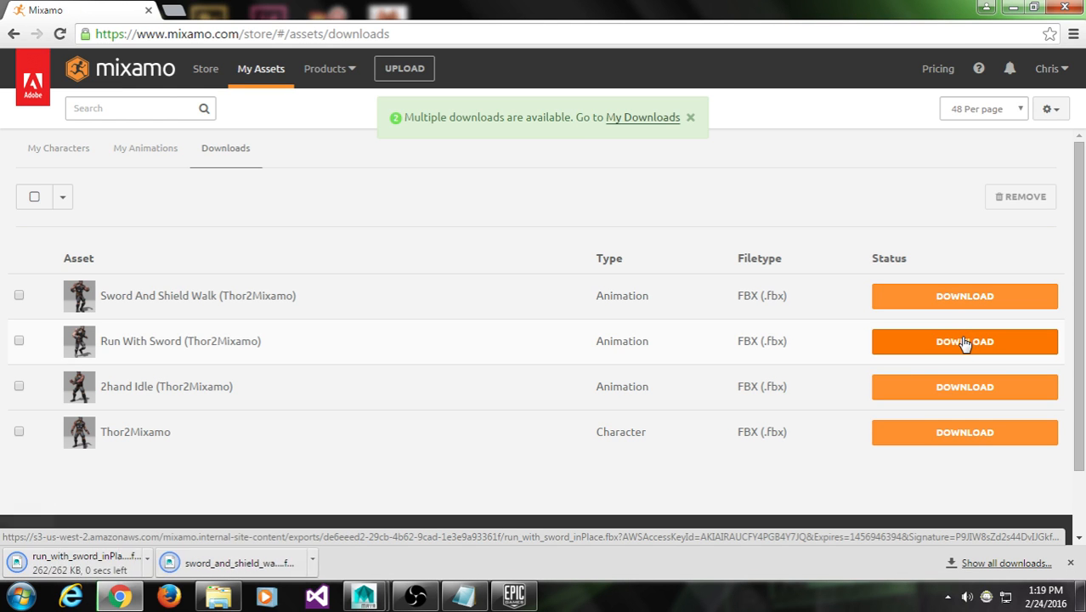
left_click(325, 562)
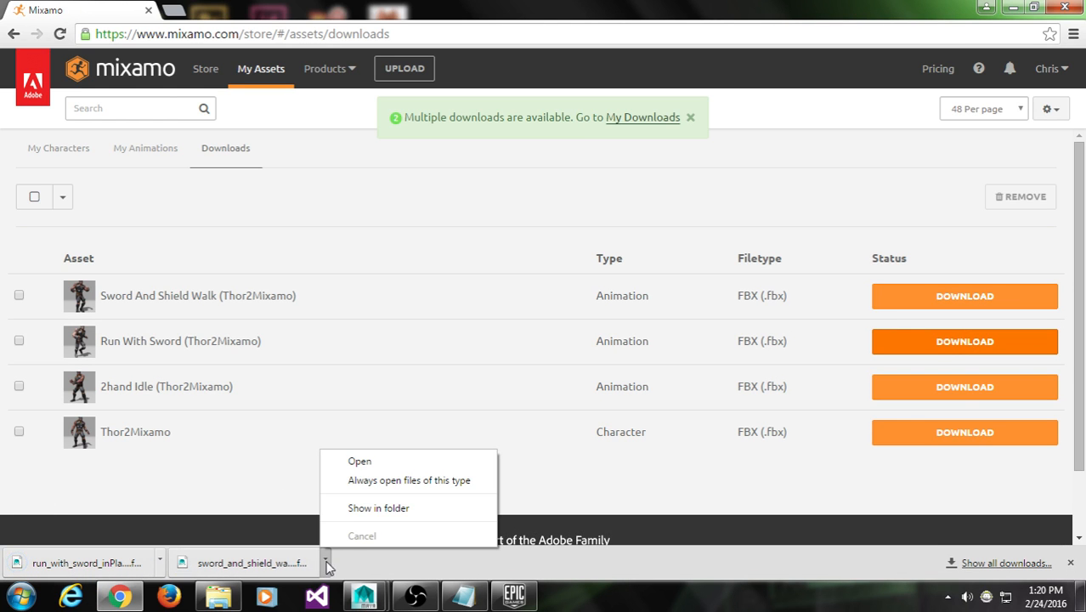
left_click(357, 507)
Minimize the browser, then shrink and move the Downloads folder window to leave desktop room for a second folder
left_click(1037, 7)
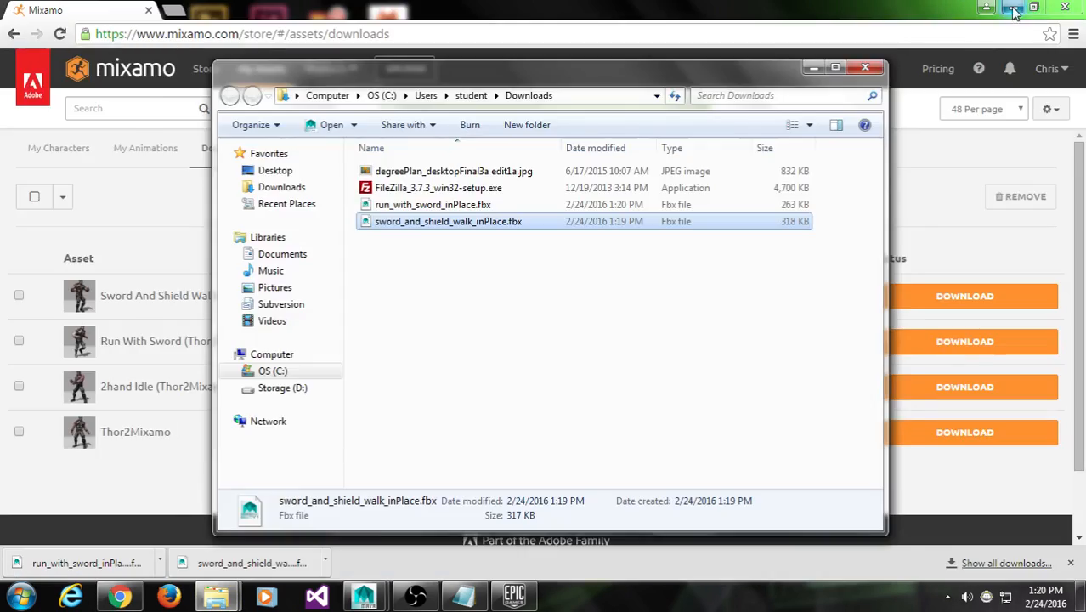
left_click(1012, 7)
left_click_drag(565, 72, 702, 78)
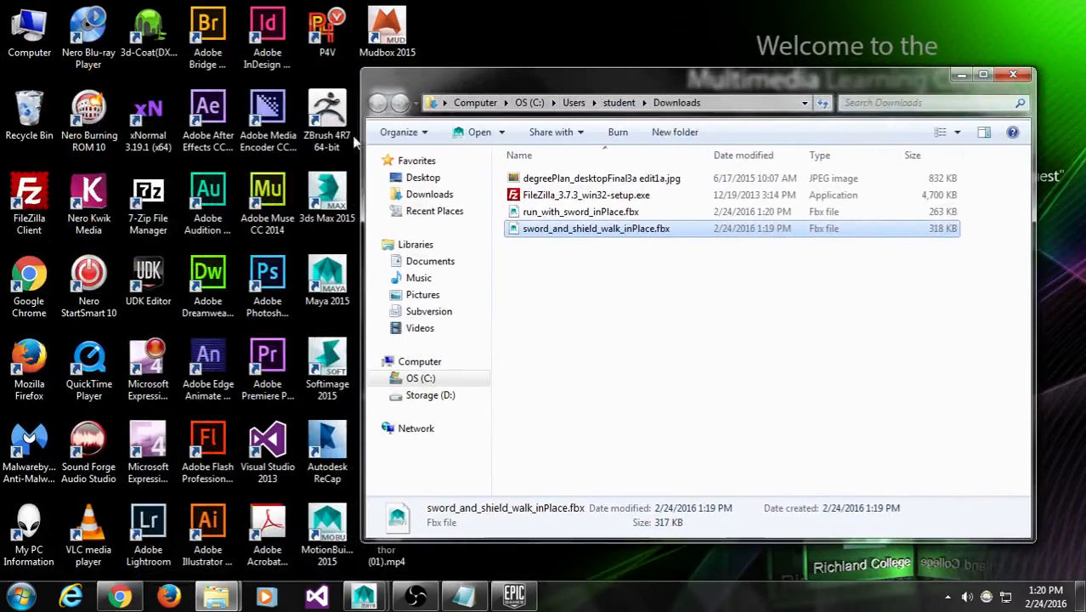
left_click_drag(359, 138, 466, 138)
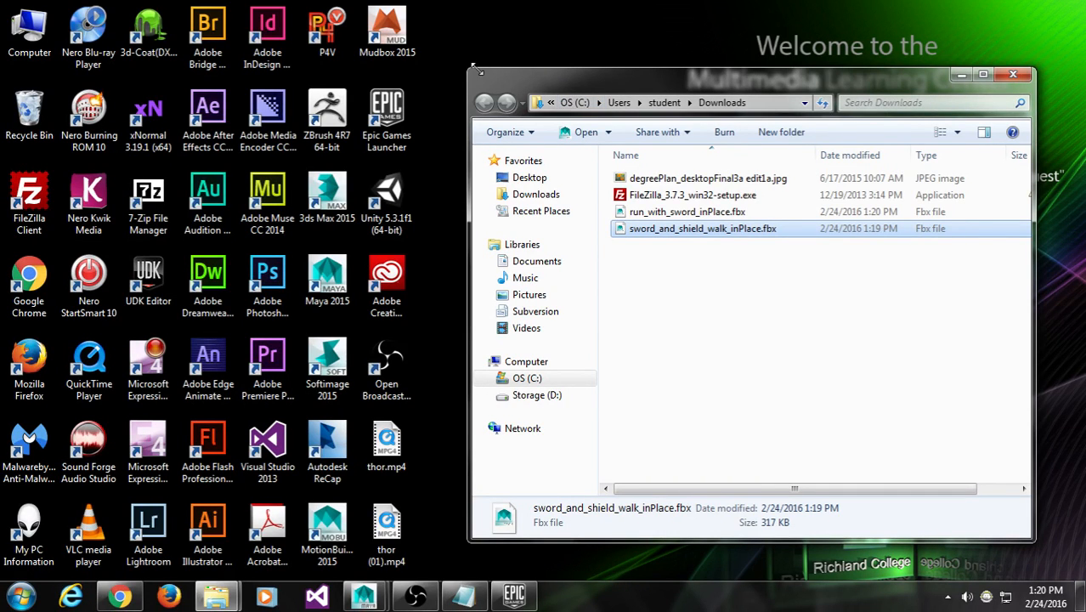
left_click_drag(473, 71, 548, 65)
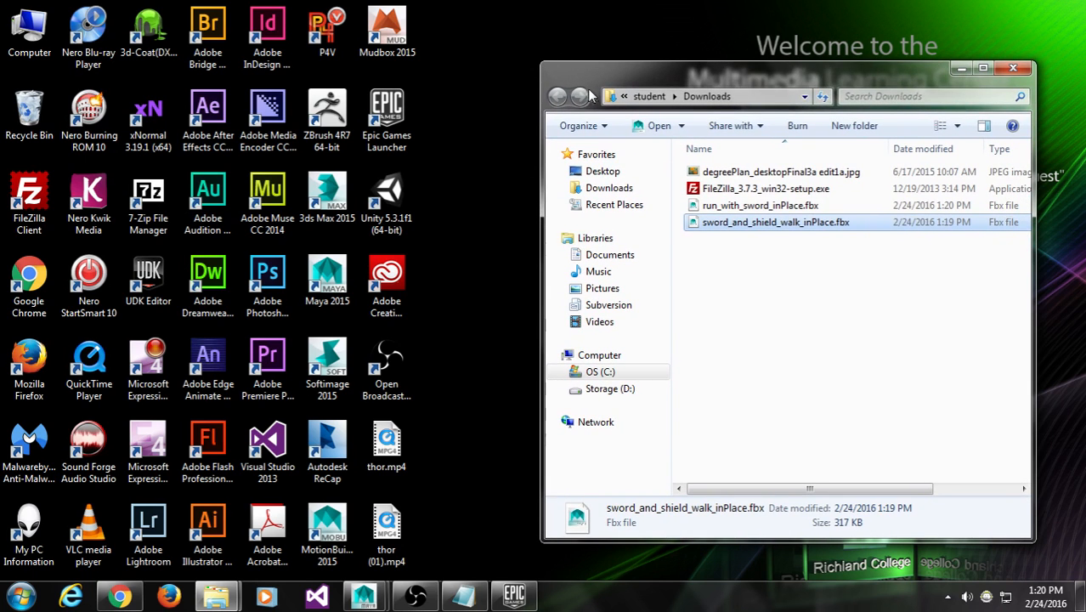
left_click(821, 350)
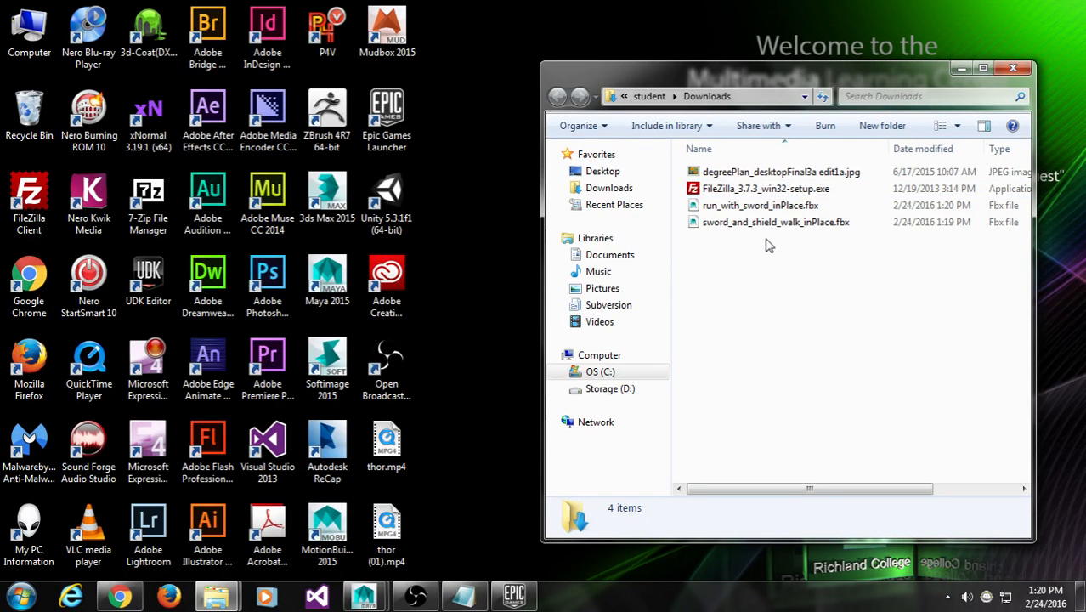
left_click_drag(744, 78, 775, 26)
Copy run_with_sword_inPlace.fbx and sword_and_shield_walk_inPlace.fbx from Downloads into the Thor2 project folder, and close the Downloads window
mouse_move(216, 599)
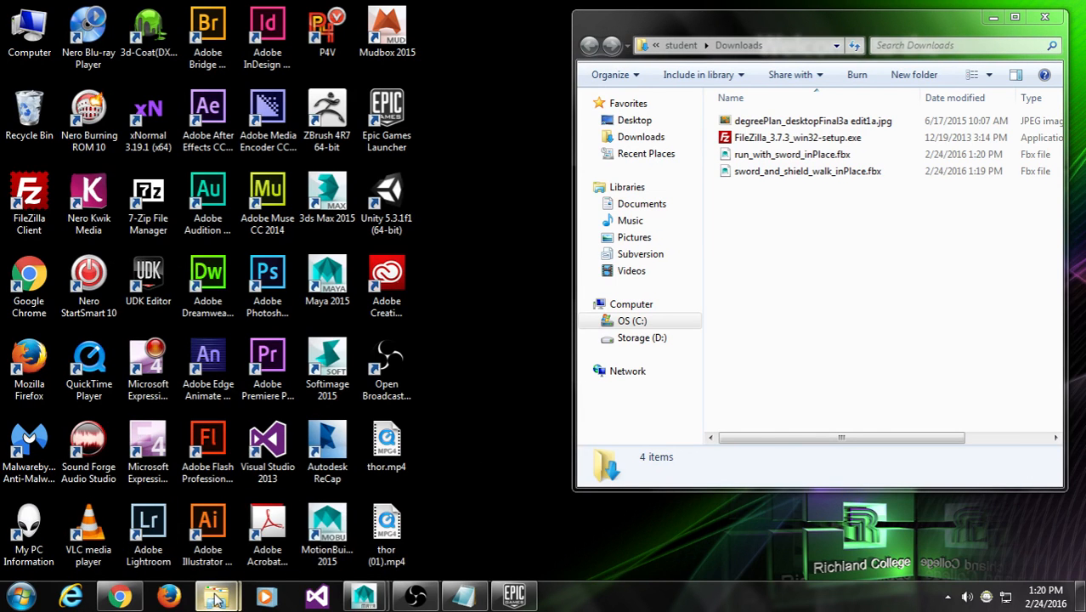
left_click(157, 531)
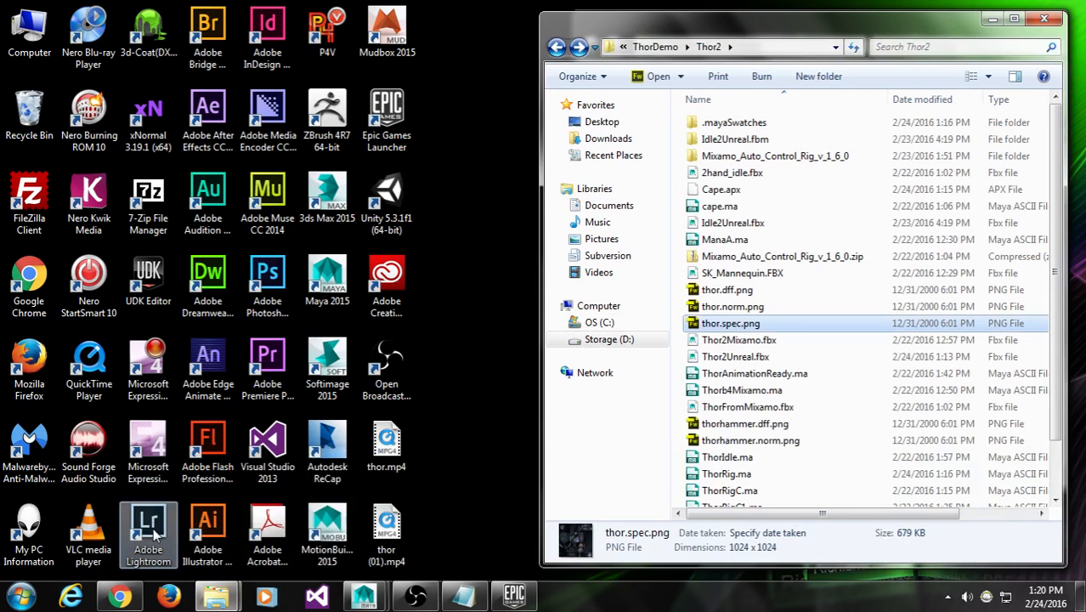
left_click_drag(789, 34, 282, 72)
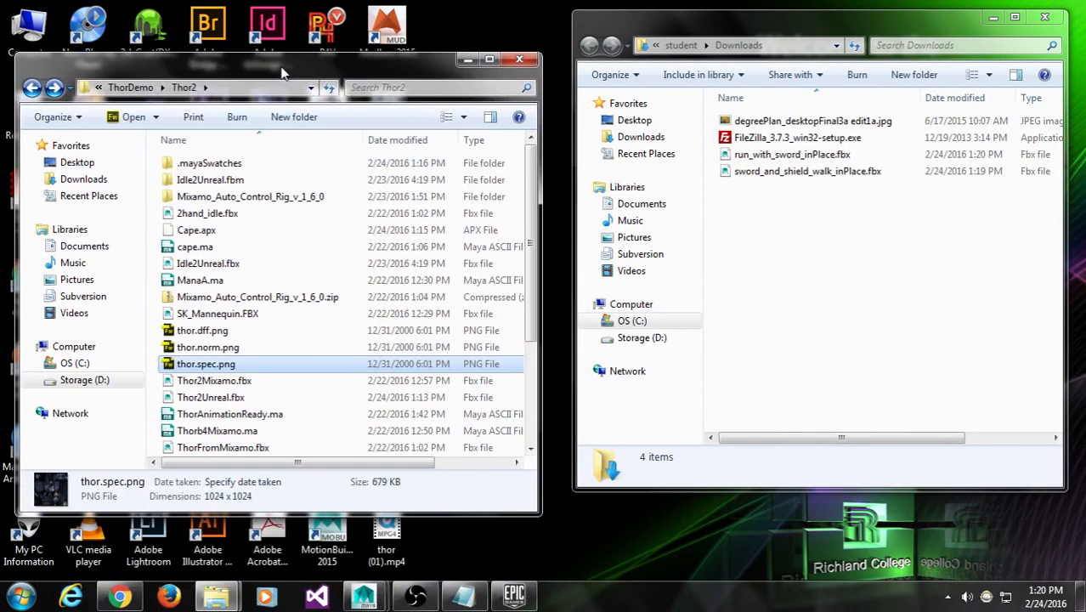
left_click_drag(858, 274, 319, 397)
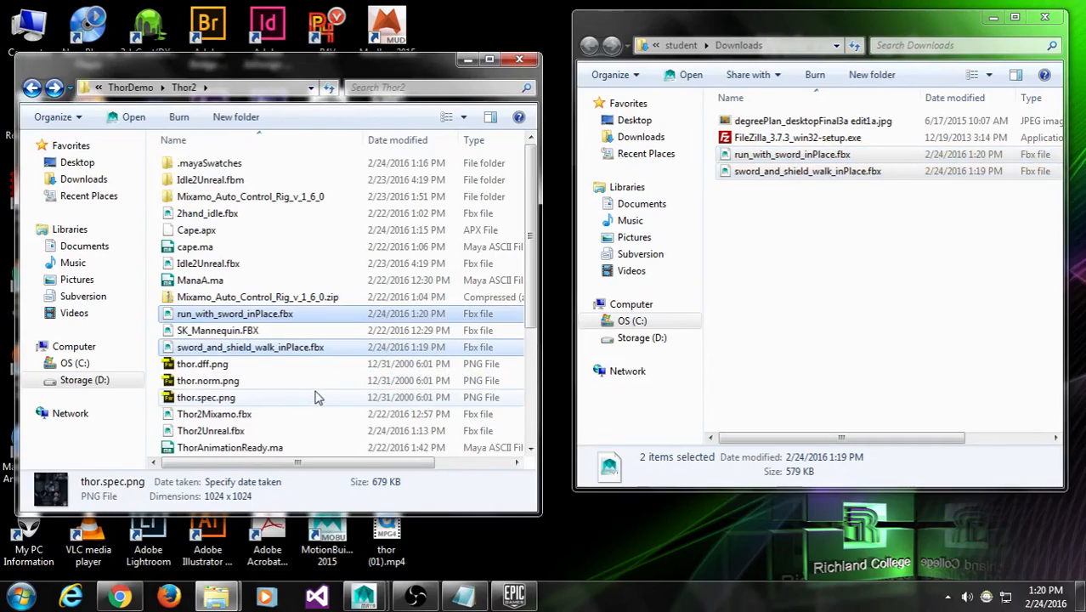
left_click(1045, 17)
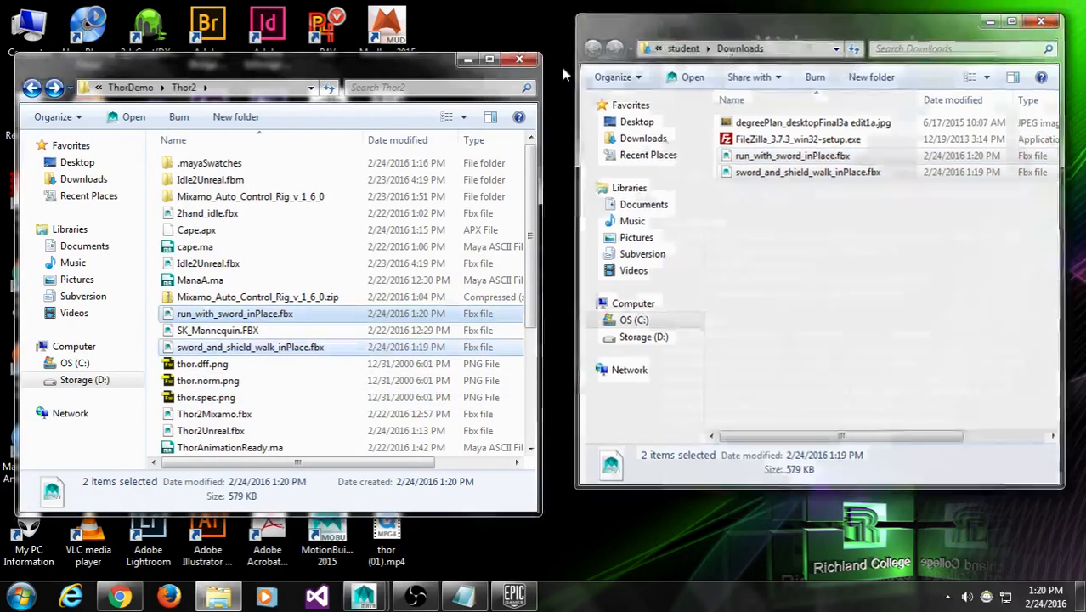
left_click_drag(384, 74, 841, 75)
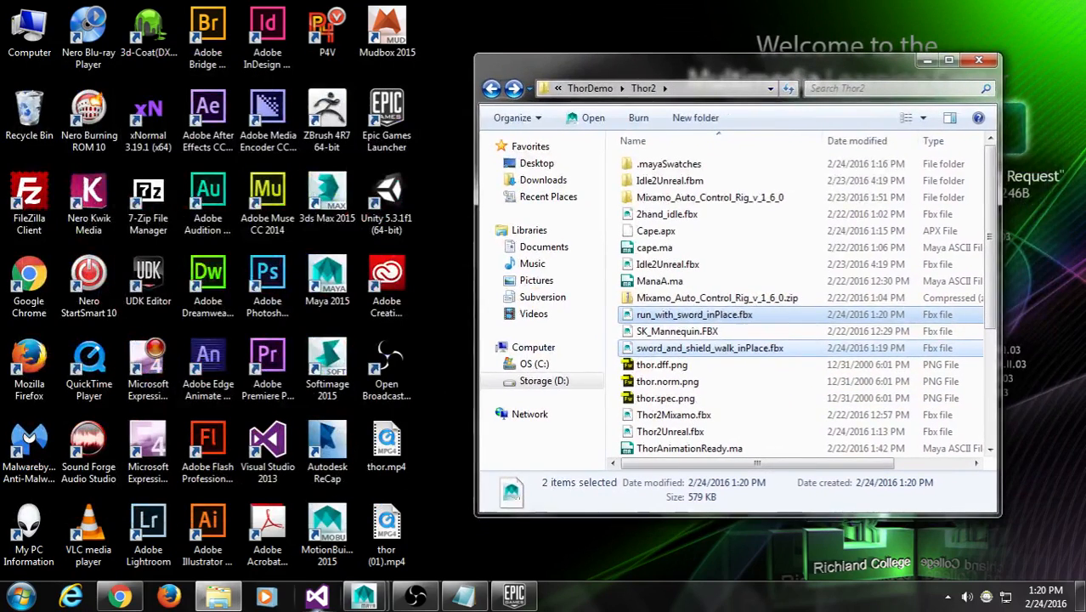
Check the Mixamo downloads page, minimize it again, and enlarge the Thor2 folder window to review its file list
left_click(134, 597)
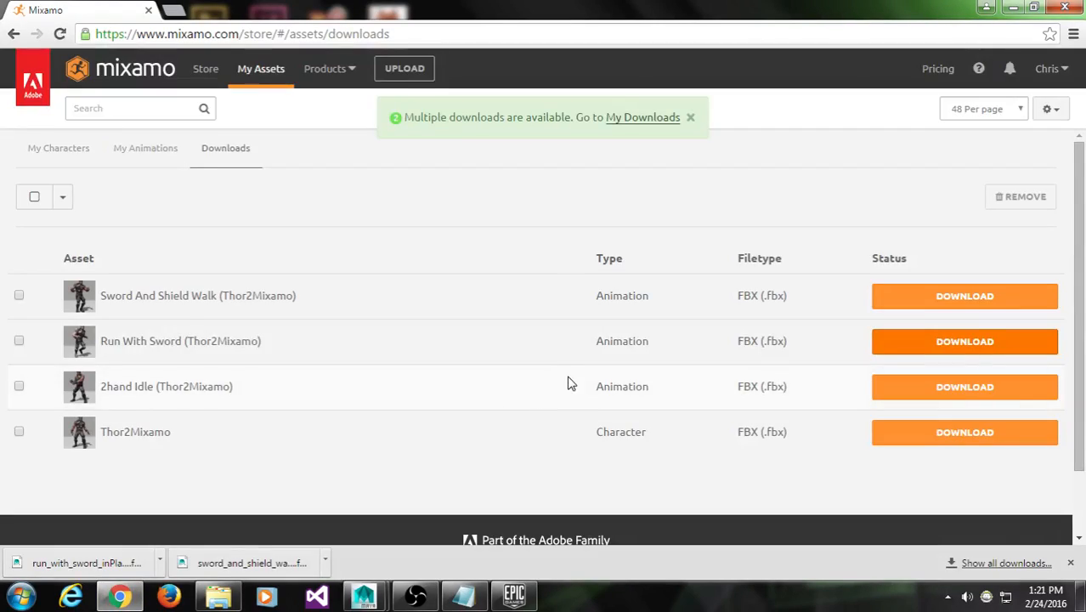
left_click(1011, 9)
left_click_drag(846, 68, 912, 25)
left_click_drag(542, 471, 432, 563)
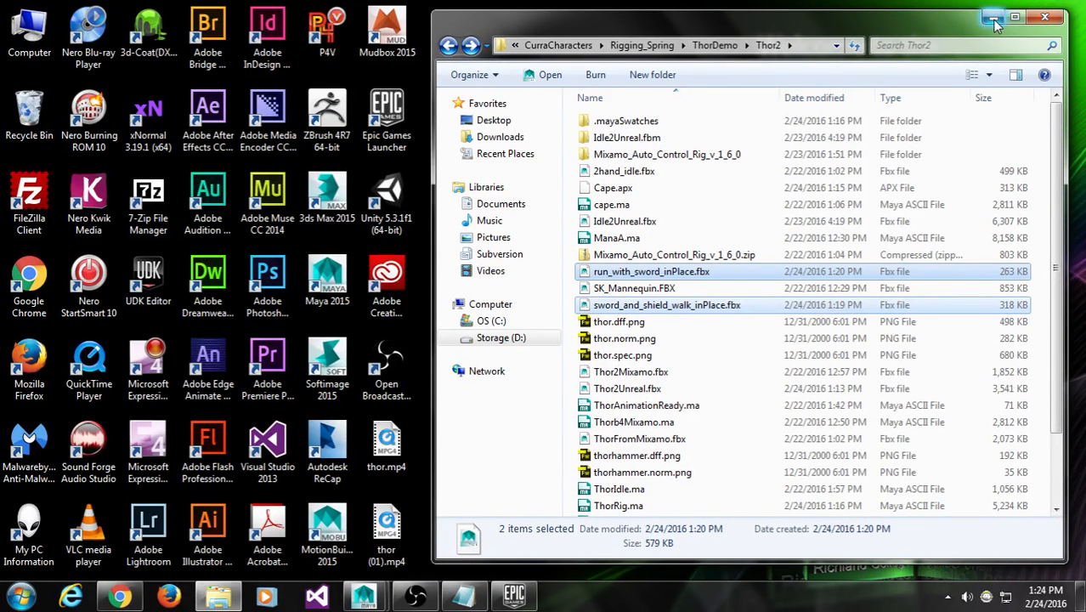
Switch to Maya and open the ThorAnimationReady.ma scene from the Thor2 folder
mouse_move(364, 595)
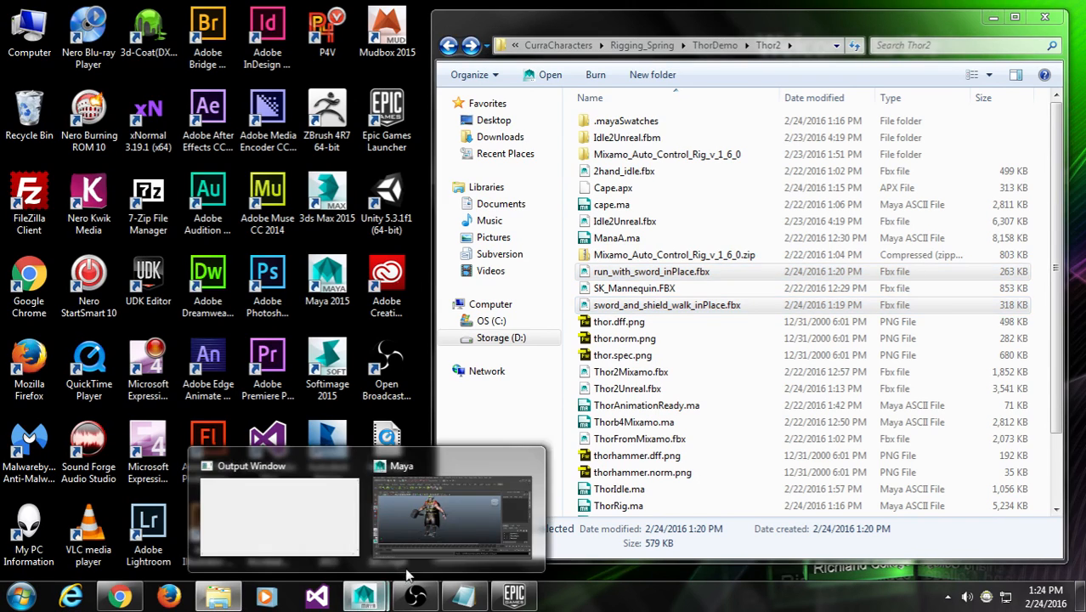
left_click(416, 506)
left_click(14, 24)
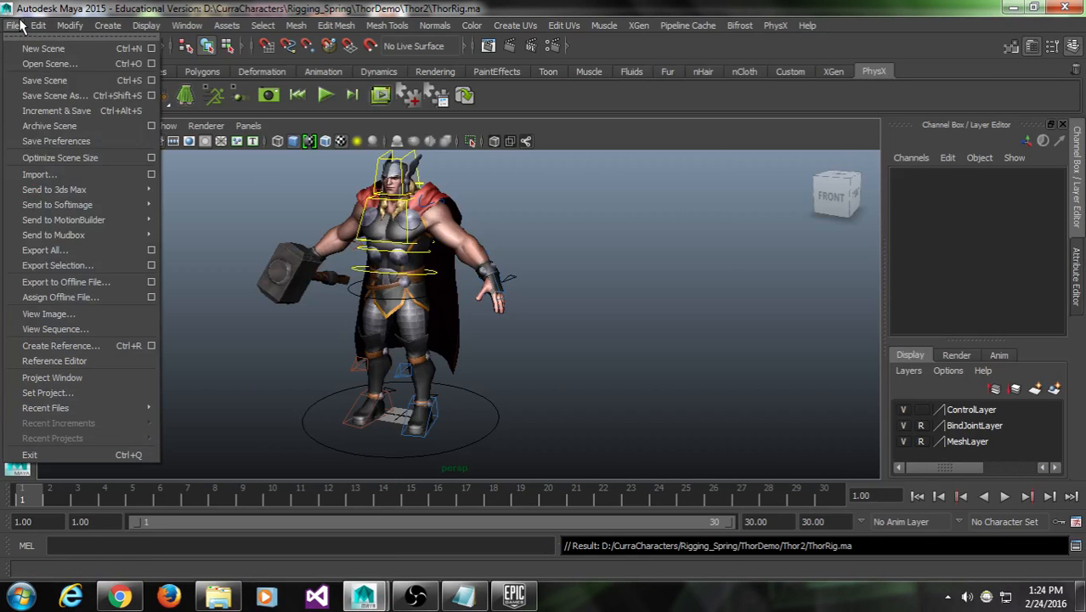
left_click(34, 63)
double_click(250, 157)
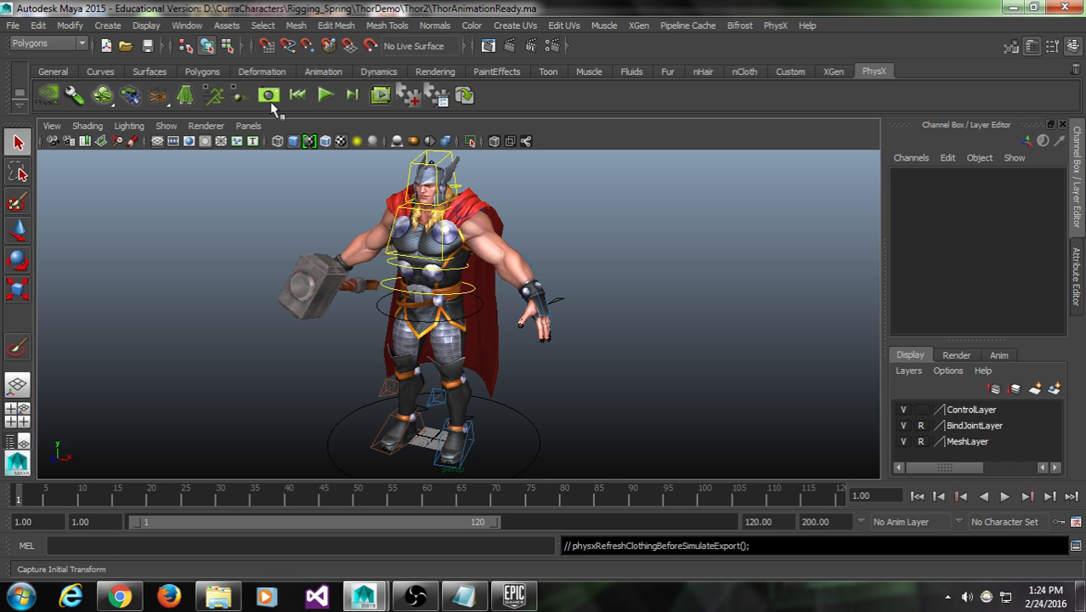
Open the Reference Editor beside the Thor character and select the ThorRigC2.ma reference
left_click(14, 25)
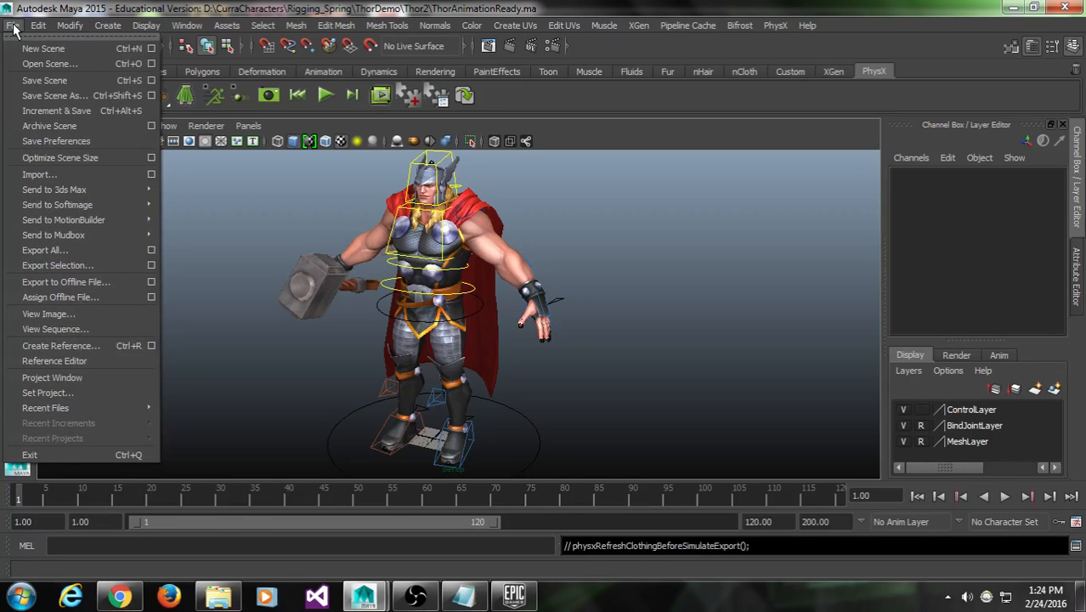
left_click(59, 361)
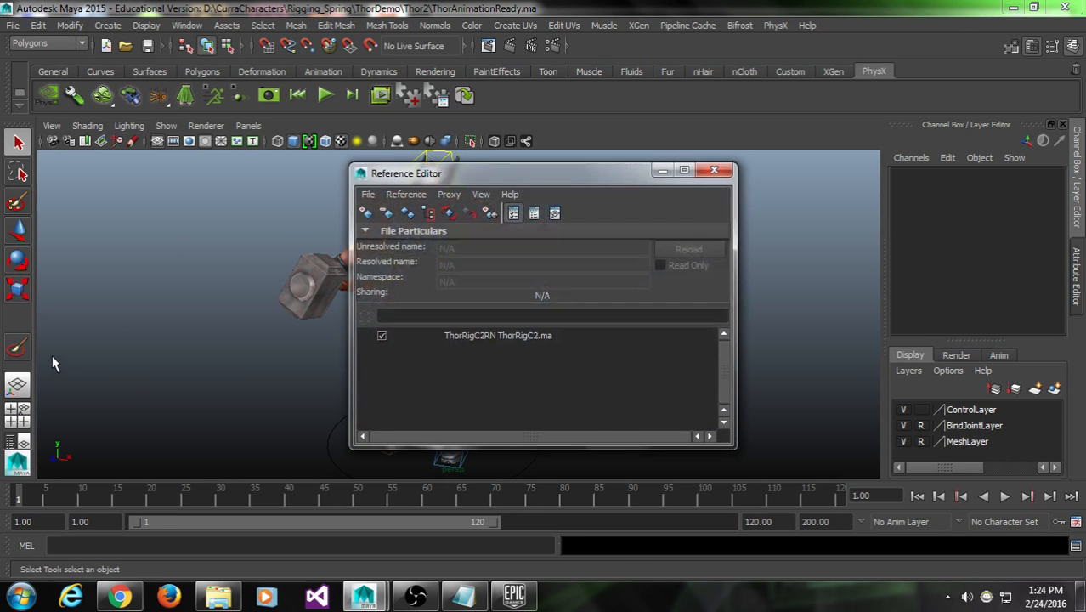
left_click_drag(484, 176, 237, 92)
left_click(272, 250)
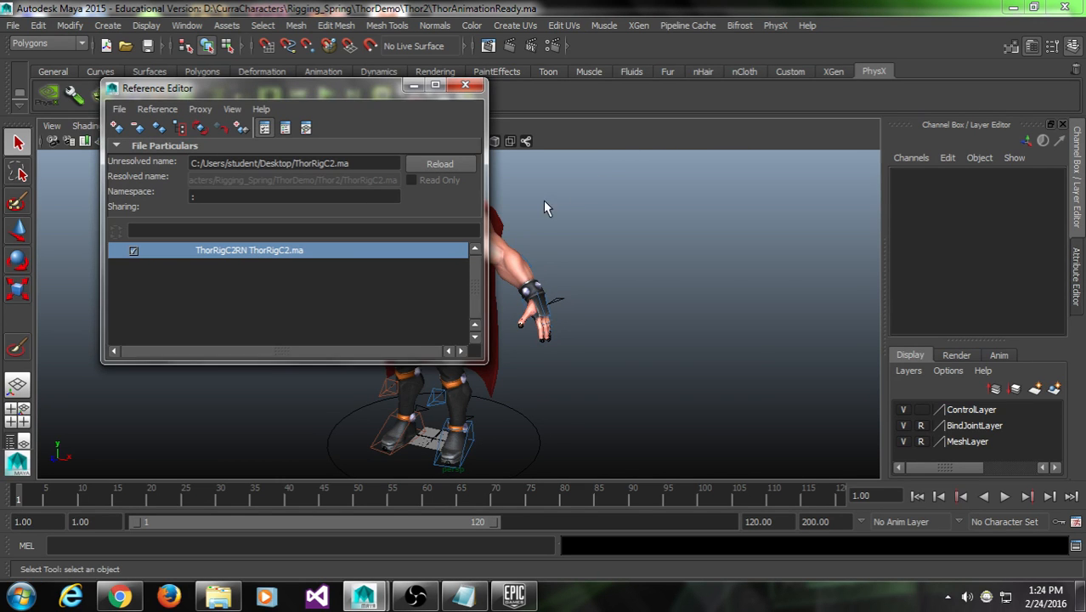
middle_click_drag(543, 200, 774, 212, "alt")
mouse_move(719, 262)
left_mouse_down("alt")
mouse_move(713, 250)
mouse_move(720, 257)
left_mouse_up("alt")
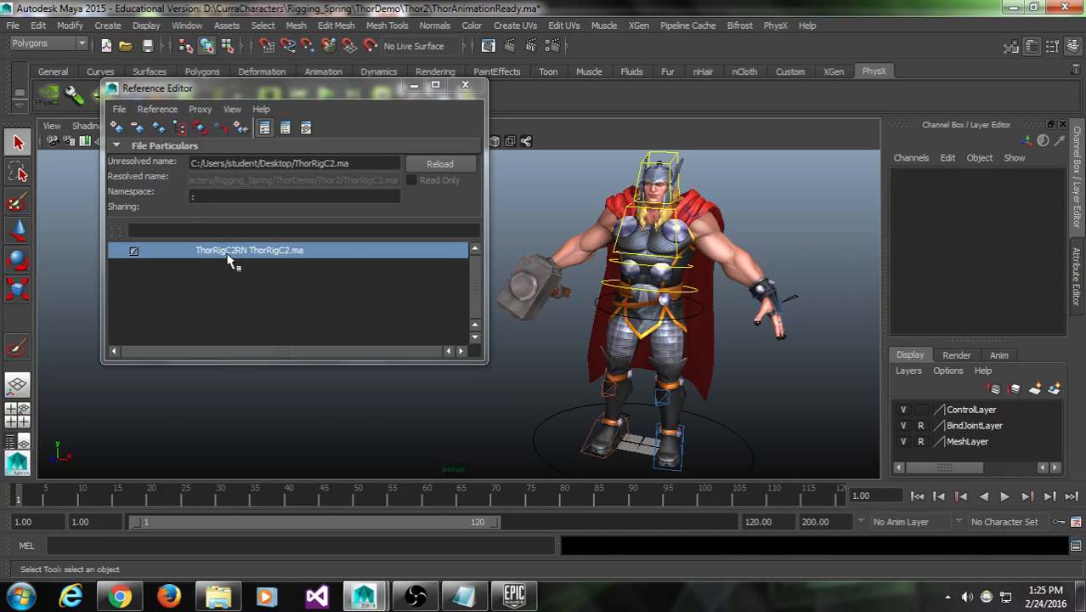
Replace the selected ThorRigC2.ma reference with ThorRig.ma from the Thor2 folder
right_click(274, 259)
mouse_move(283, 263)
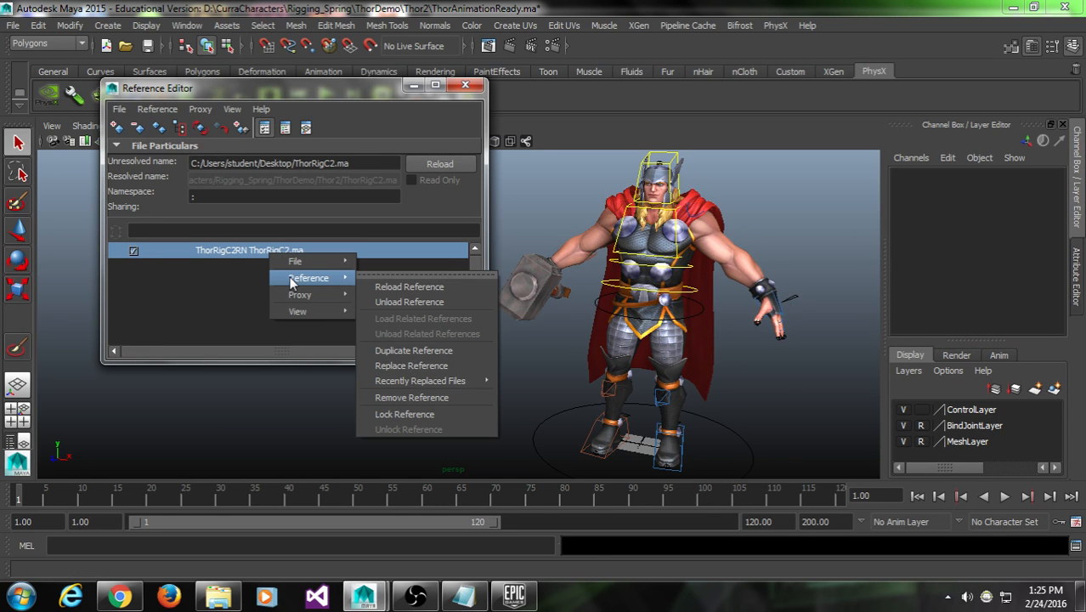
left_click(429, 366)
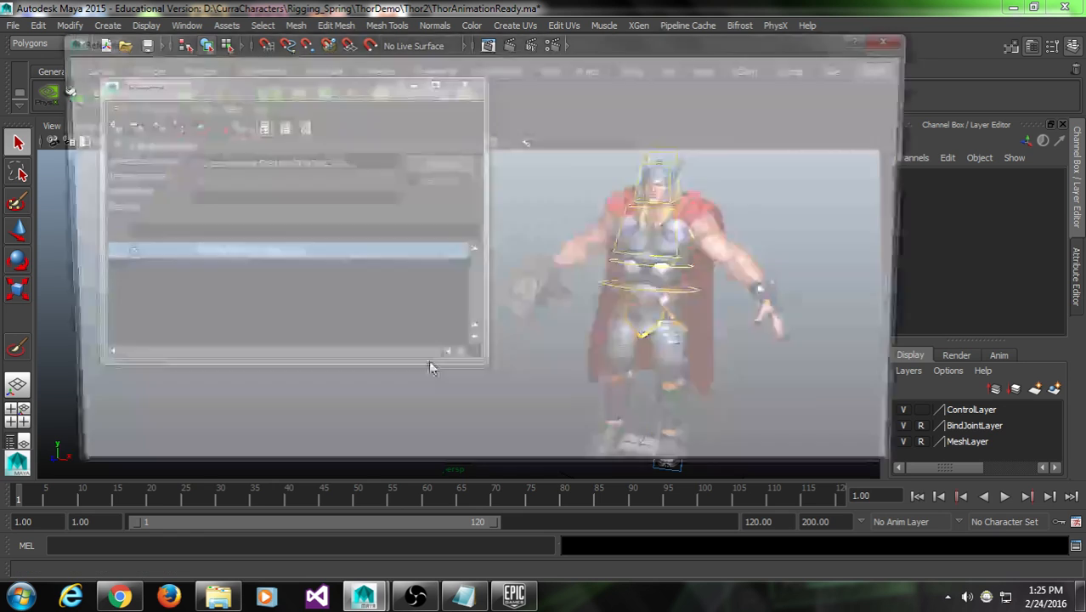
left_click_drag(384, 259, 512, 273)
left_click(216, 387)
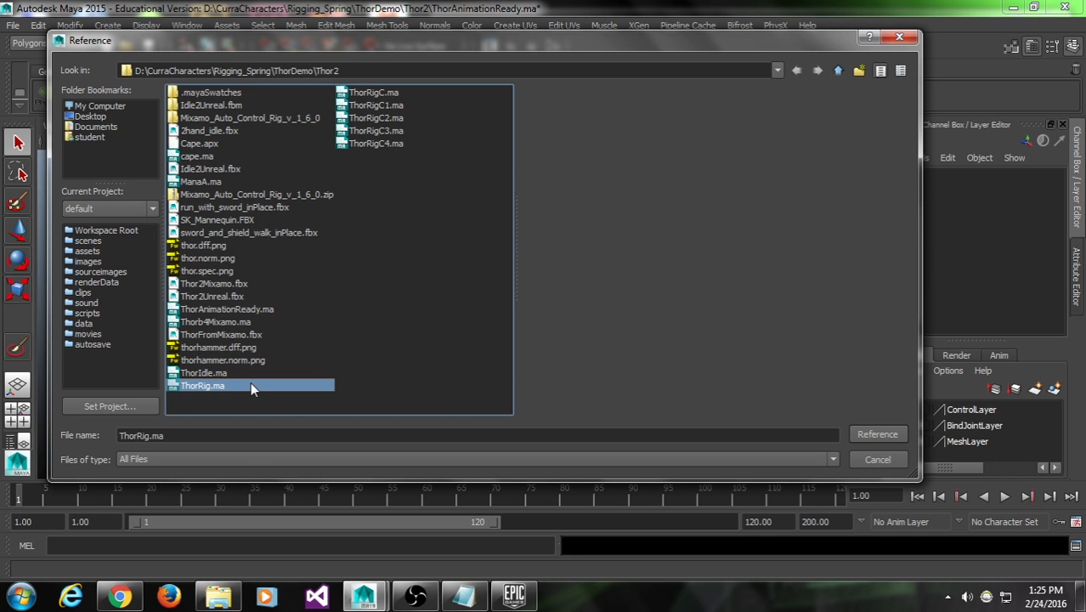
double_click(250, 385)
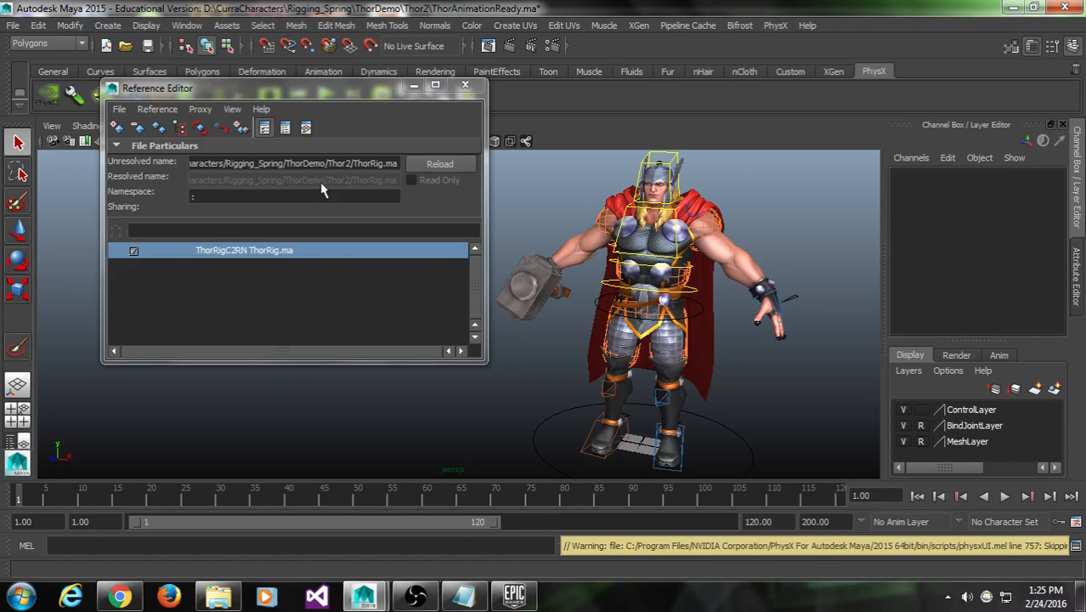
left_click_drag(331, 92, 296, 179)
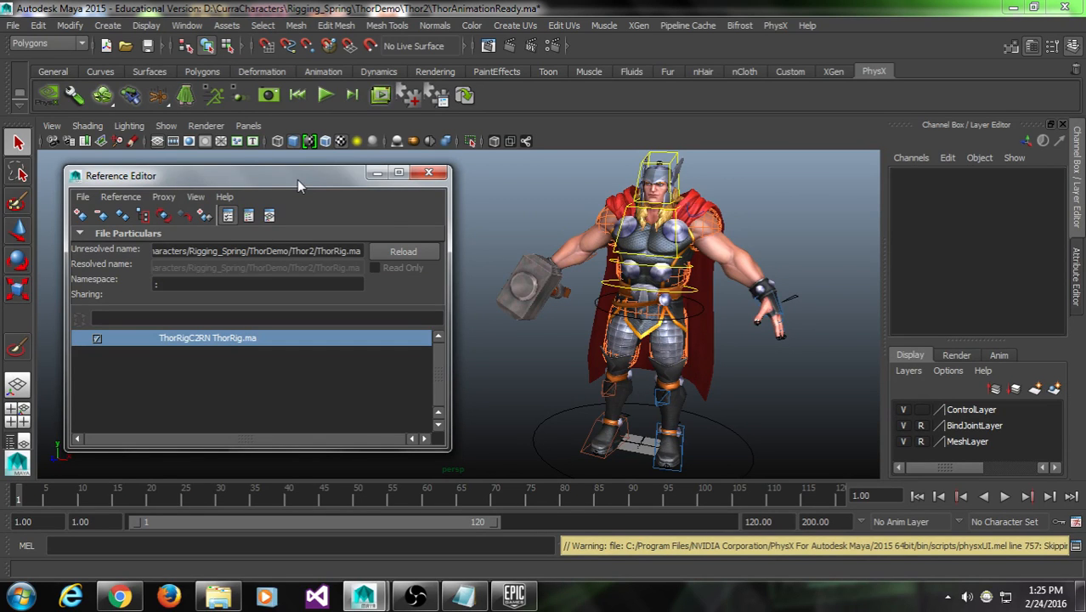
Close the Reference Editor and hide all object types in the perspective viewport
left_click(430, 172)
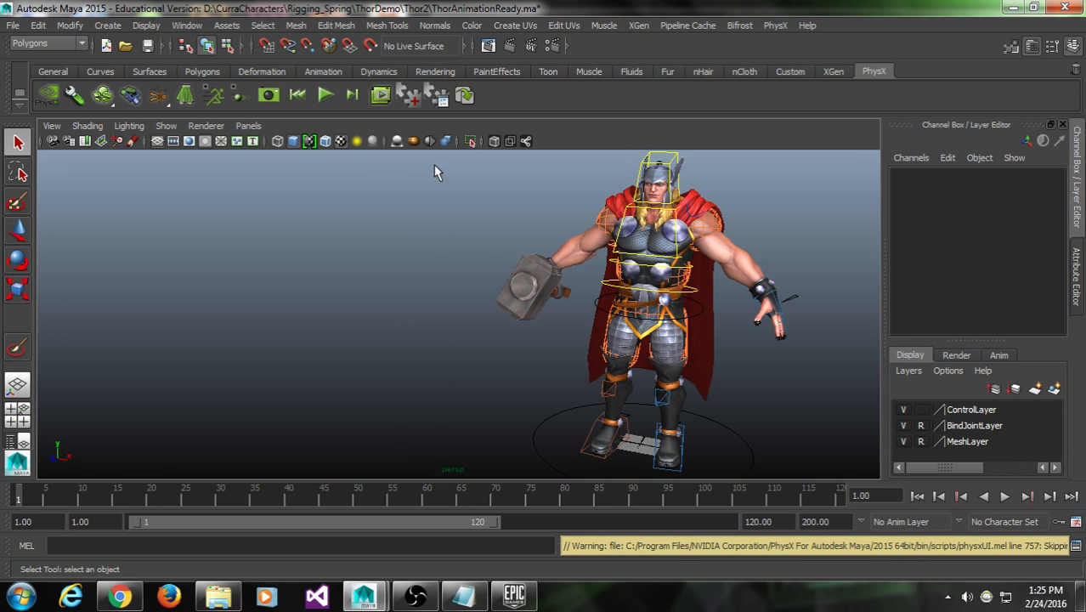
left_click(165, 125)
left_click(213, 49)
left_click(166, 125)
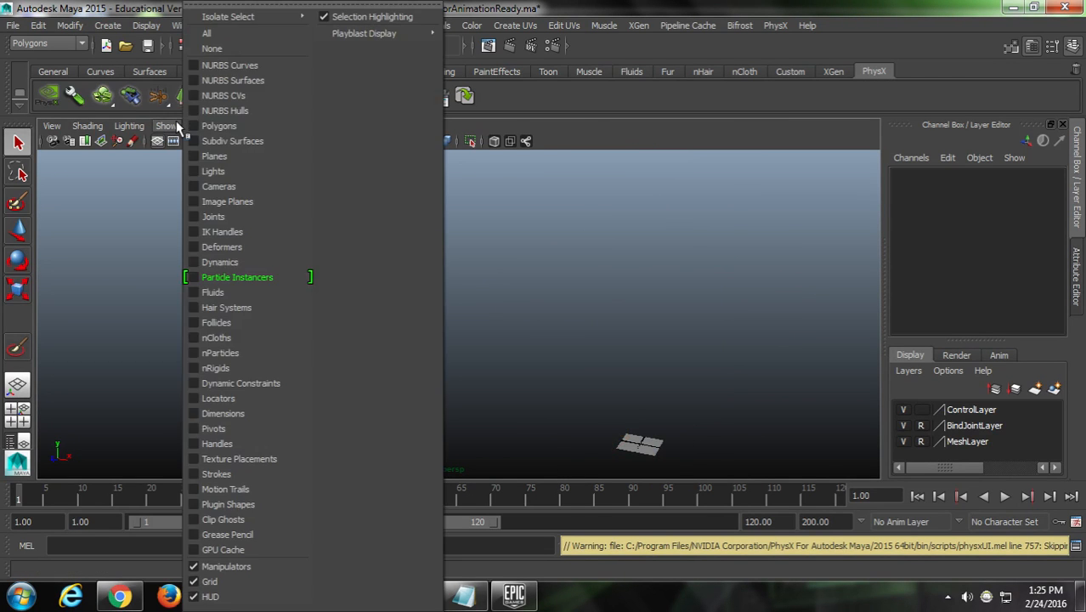
left_click(631, 242)
Reopen the Reference Editor, review the Replace Reference option for ThorRig.ma, and close the editor without replacing anything
left_click(13, 24)
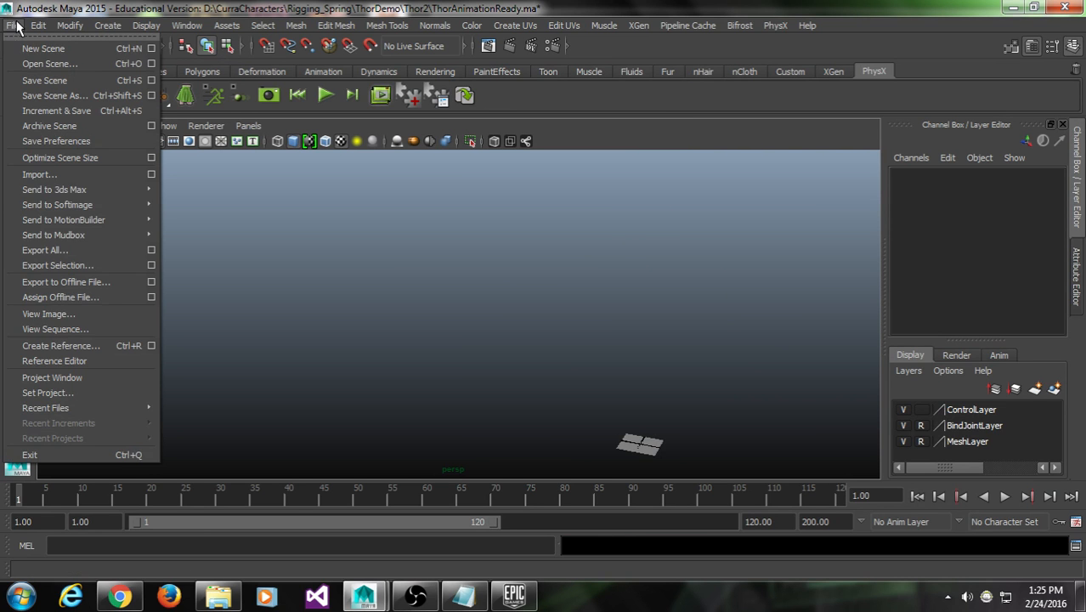
left_click(87, 361)
left_click(238, 340)
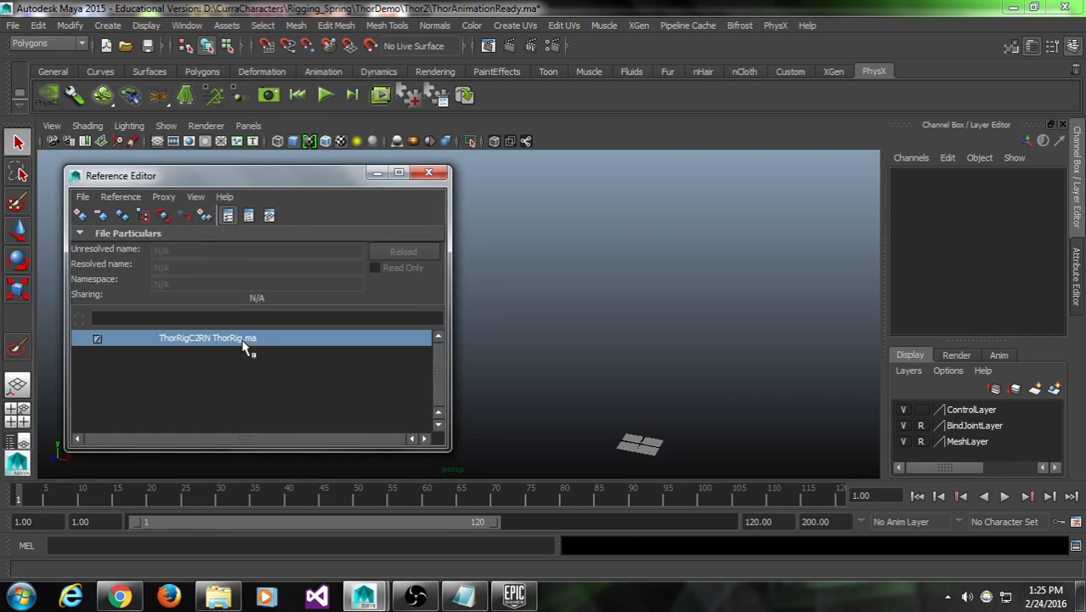
right_click(239, 341)
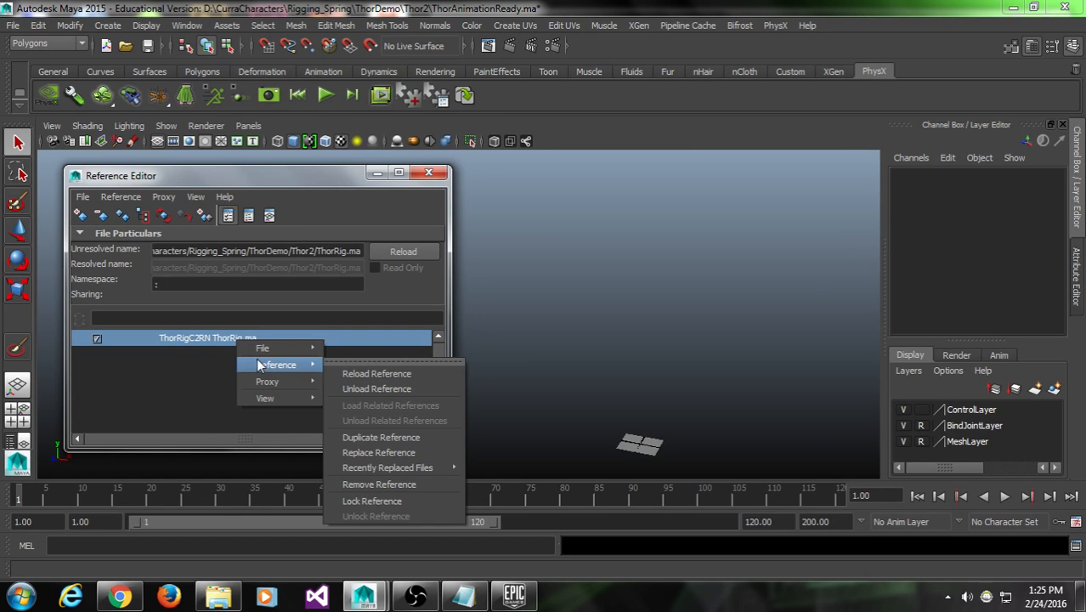
mouse_move(306, 364)
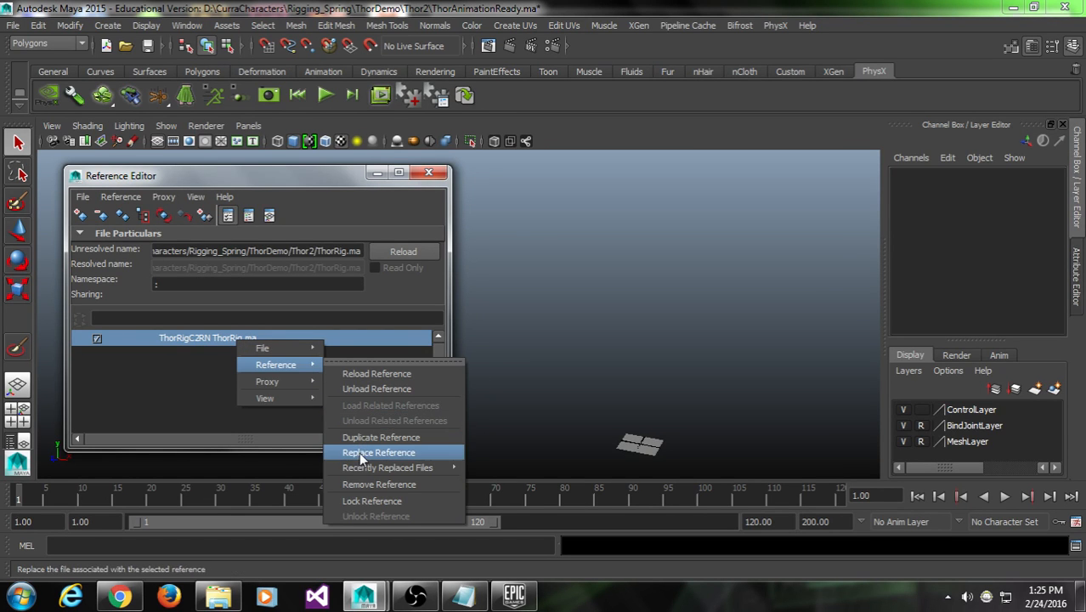
left_click(331, 176)
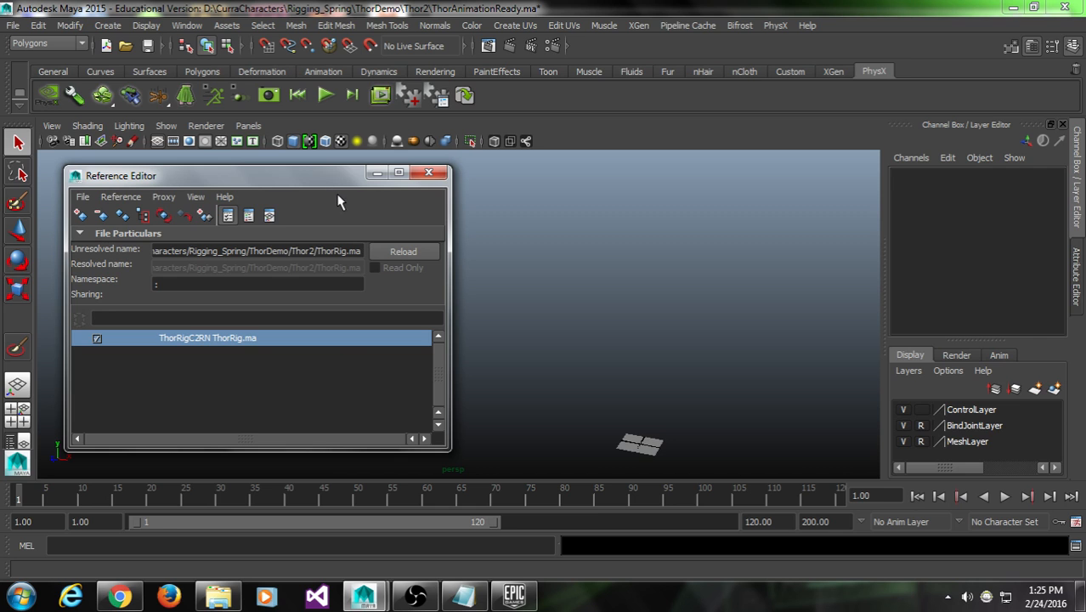
left_click(428, 175)
Show only polygons and NURBS curves in the viewport so Thor's mesh and rig controls are displayed
left_click(164, 126)
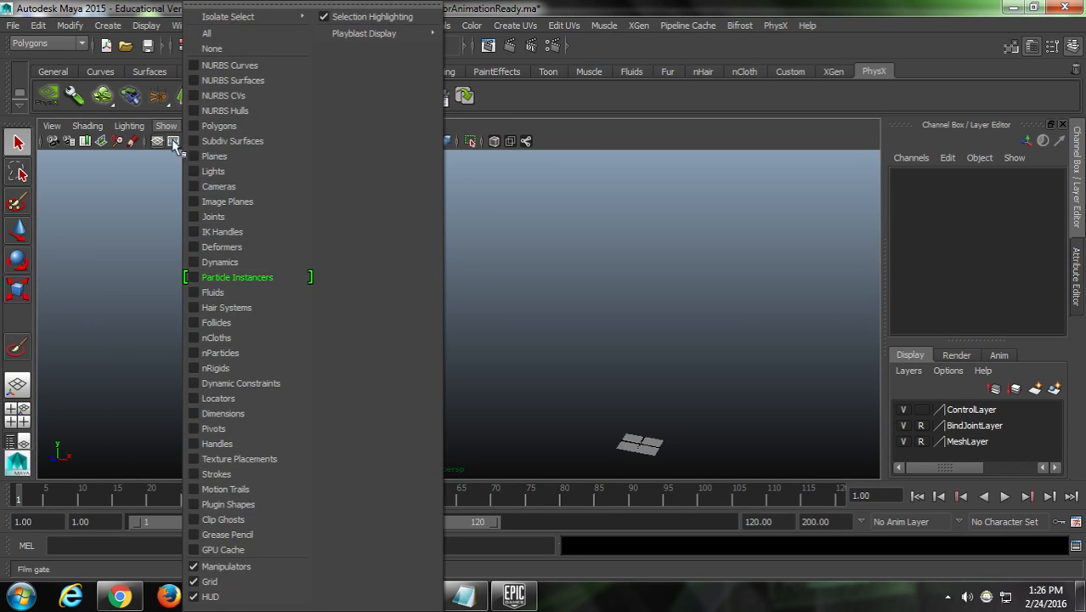
left_click(246, 124)
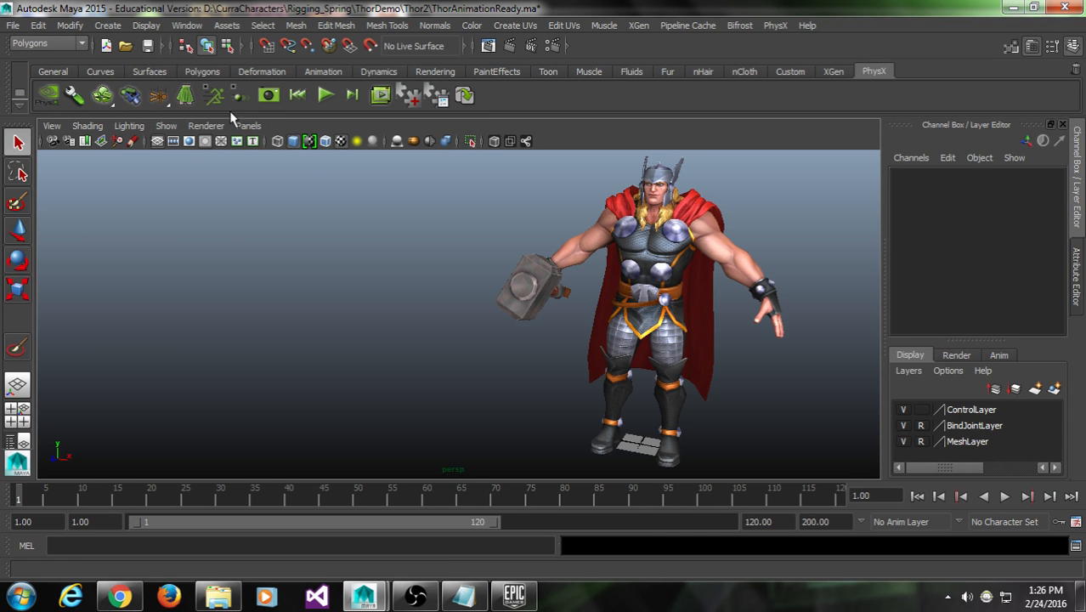
left_click(166, 126)
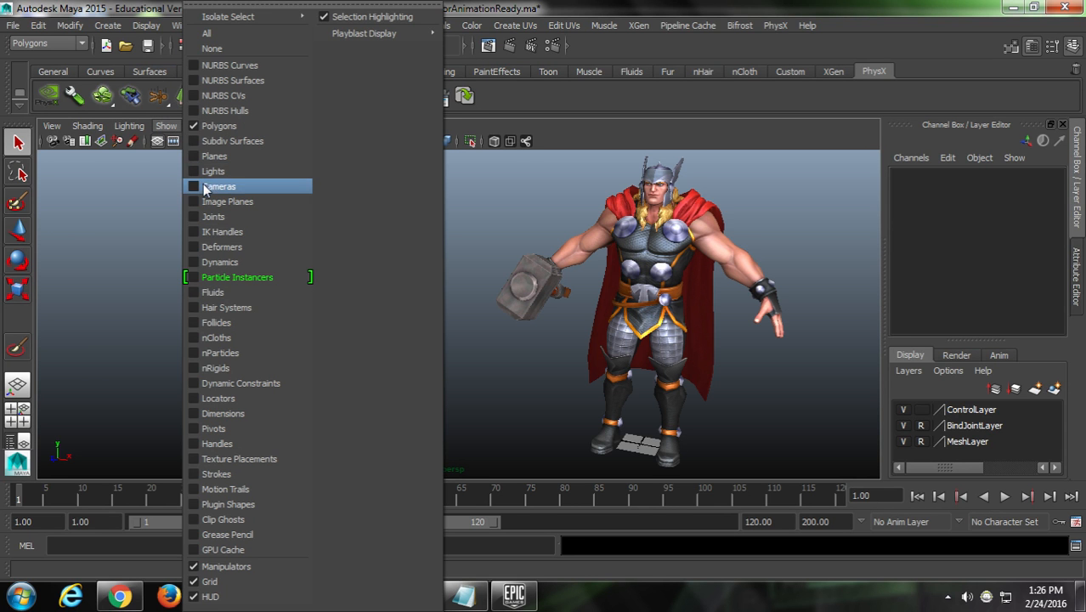
left_click(472, 203)
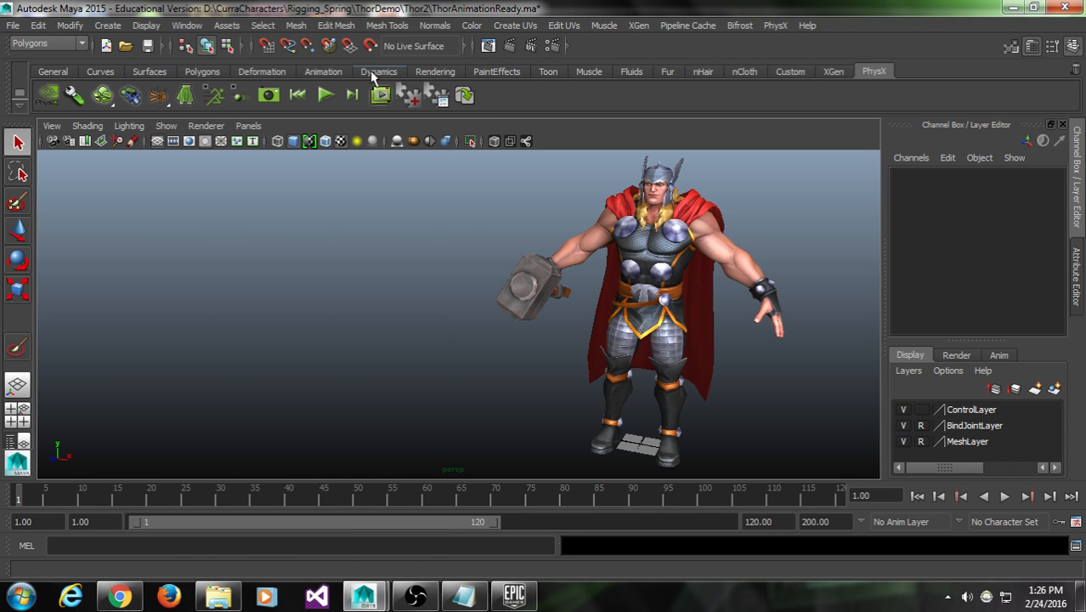
left_click(166, 126)
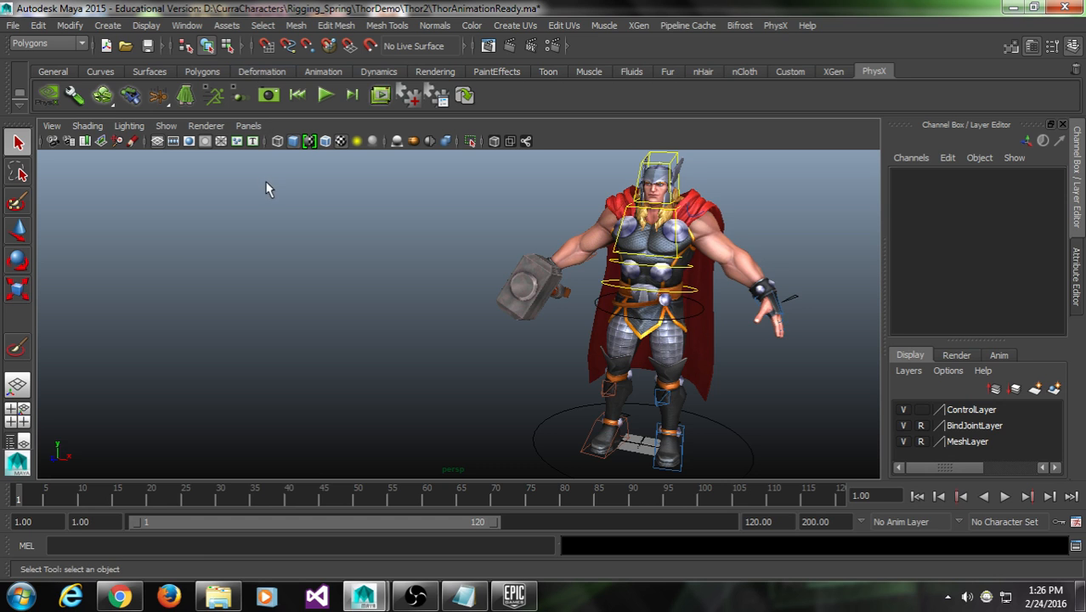
Center Thor's whole figure in the viewport and save the ThorAnimationReady.ma scene
middle_click_drag(654, 312, 486, 314, "alt")
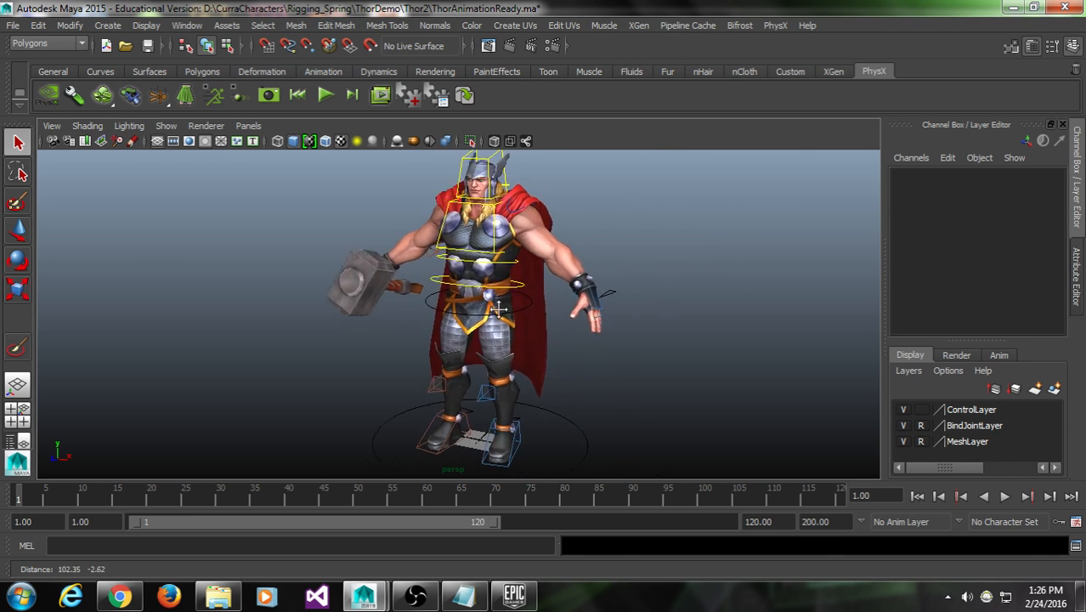
scroll(486, 315, "down", 2)
key("ctrl+s")
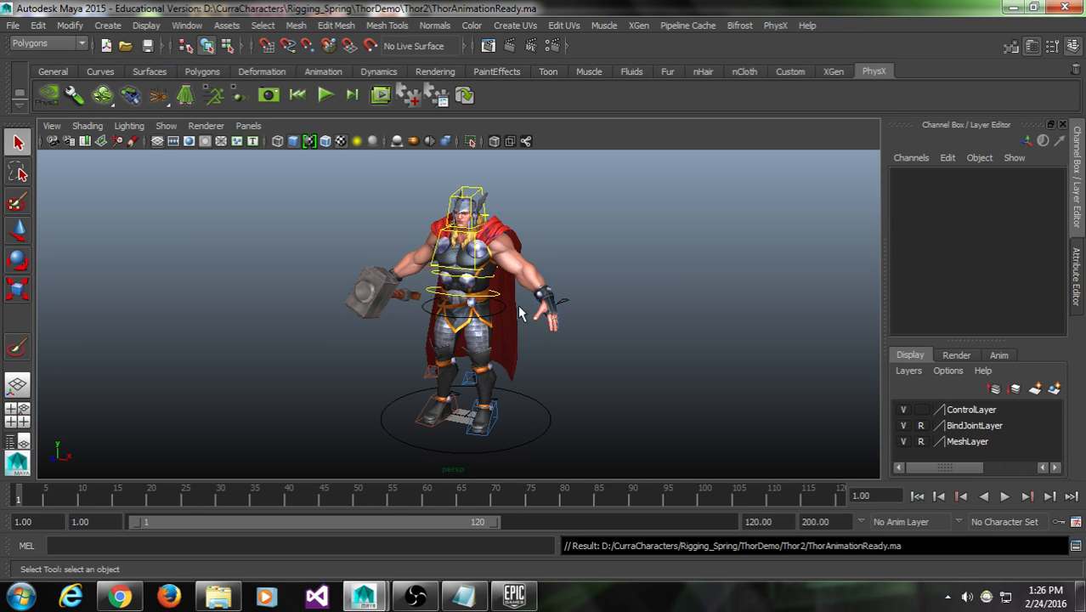
Open and reposition the Script Editor, and start sourcing a script with the file type set to Python files
left_click(1074, 547)
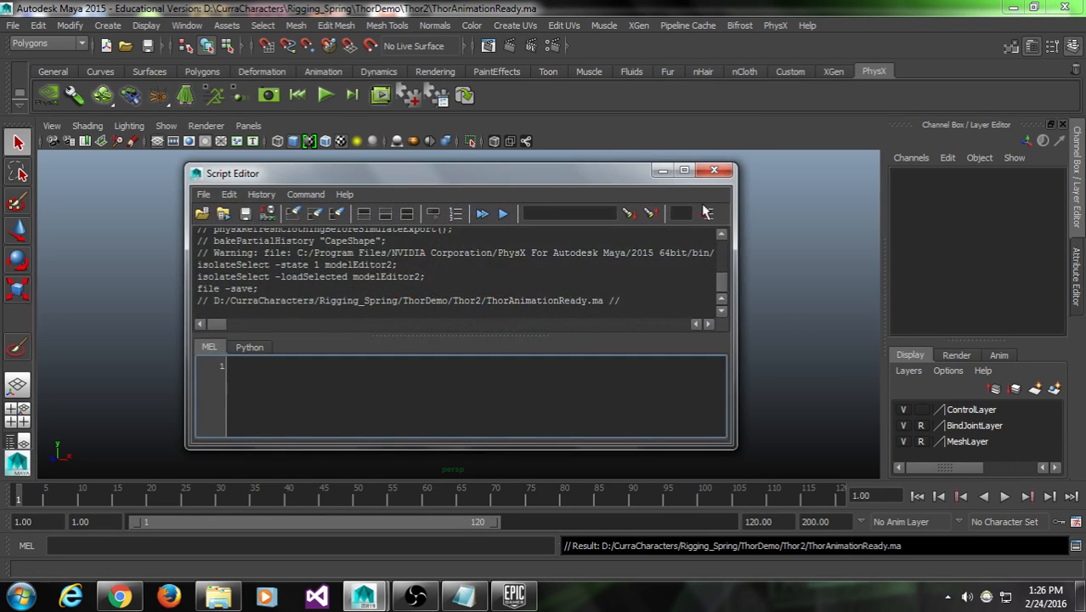
left_click_drag(738, 164, 679, 63)
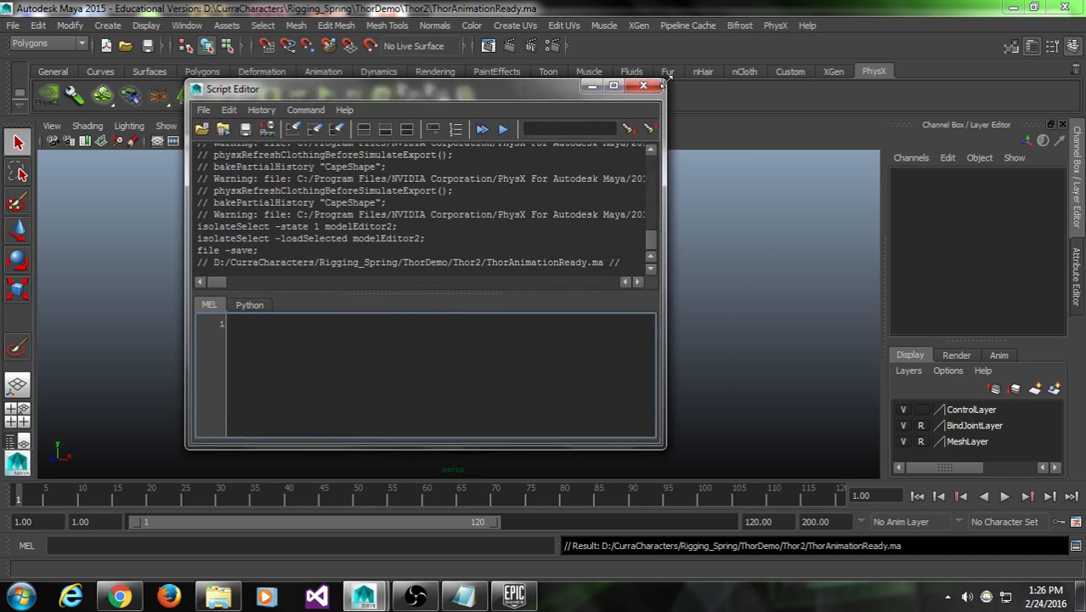
left_click_drag(526, 77, 538, 58)
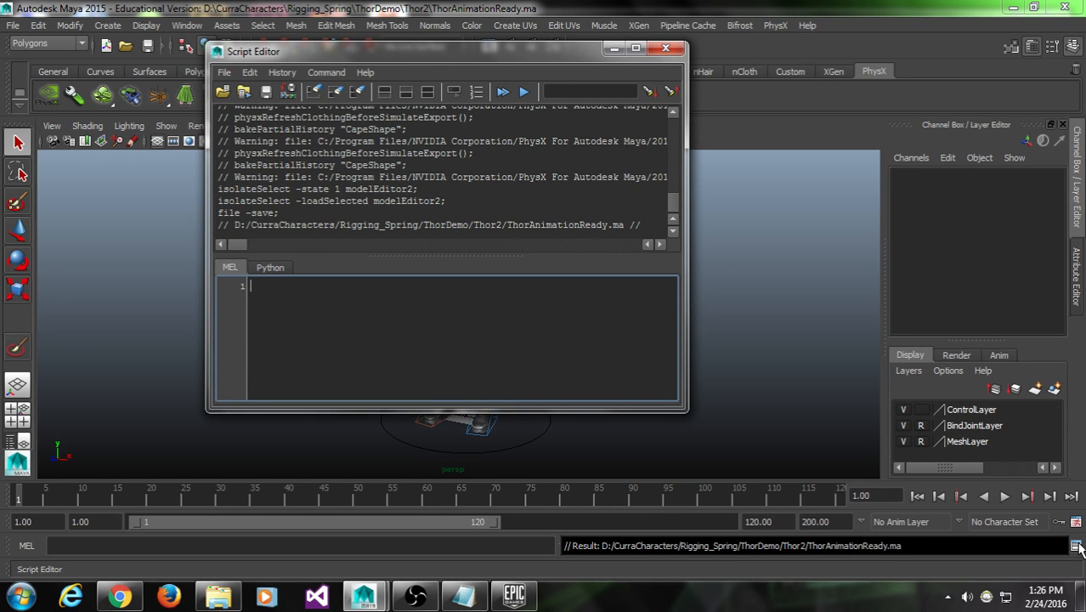
left_click(226, 73)
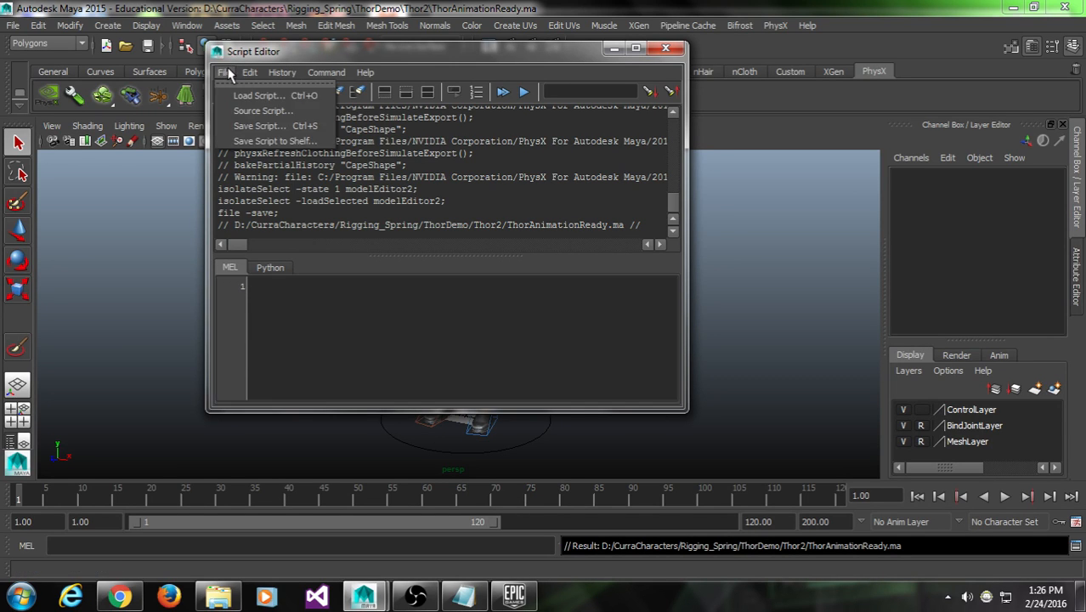
left_click(249, 116)
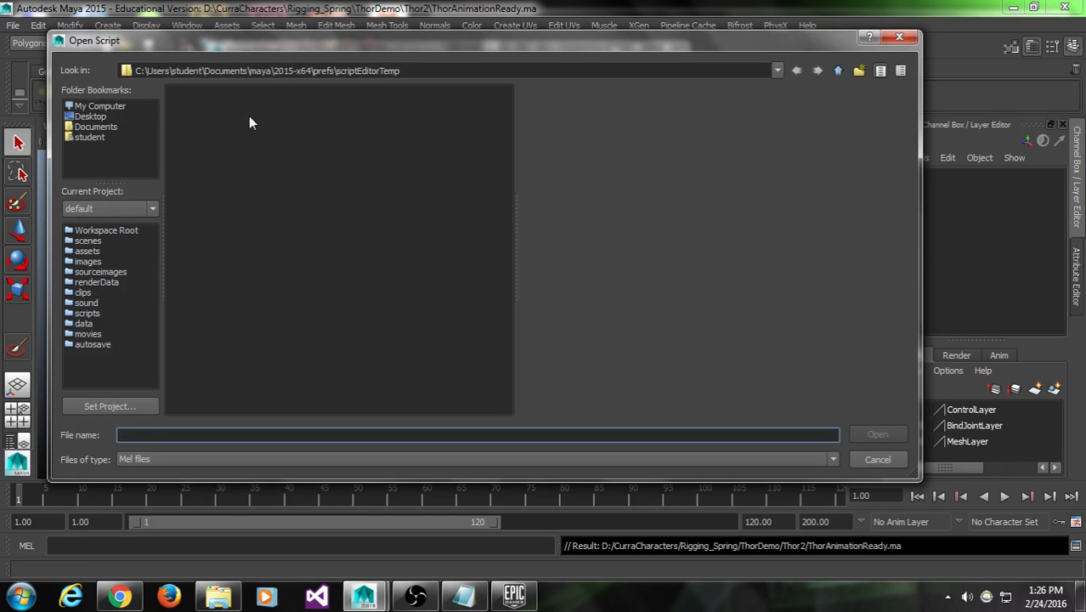
left_click(160, 460)
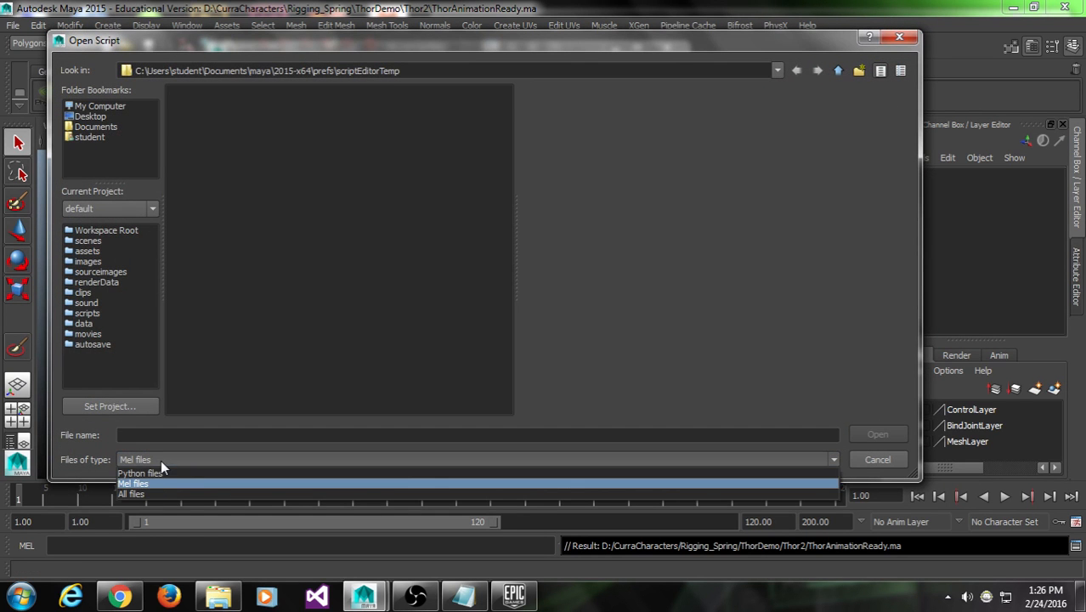
left_click(158, 474)
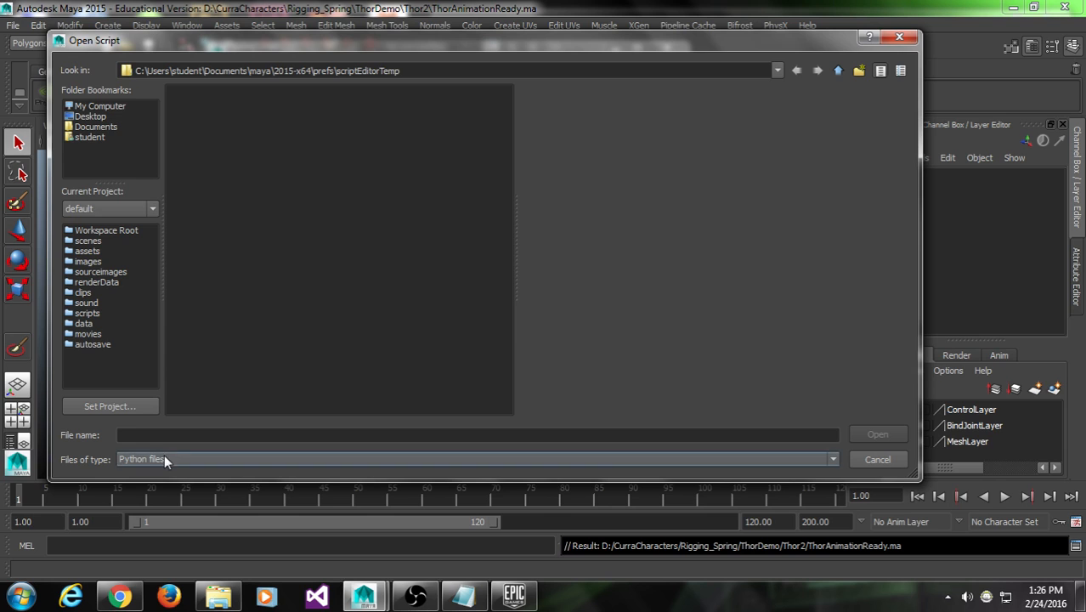
Source Mixamo_Auto_Control_Rig_v_1_6_0.py from the maya\2015-x64\scripts folder
left_click(838, 73)
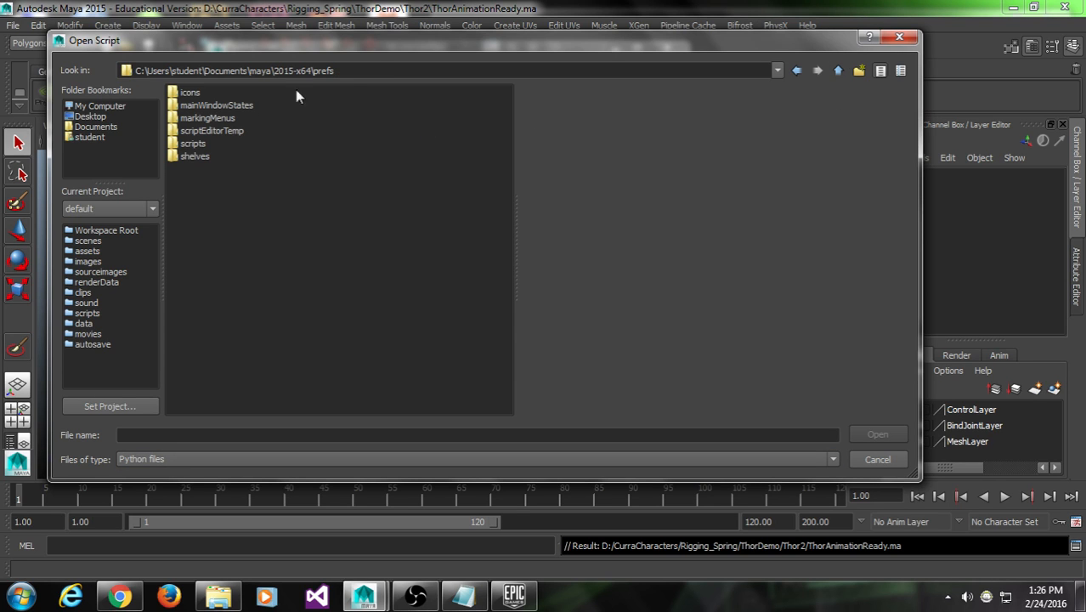
double_click(200, 143)
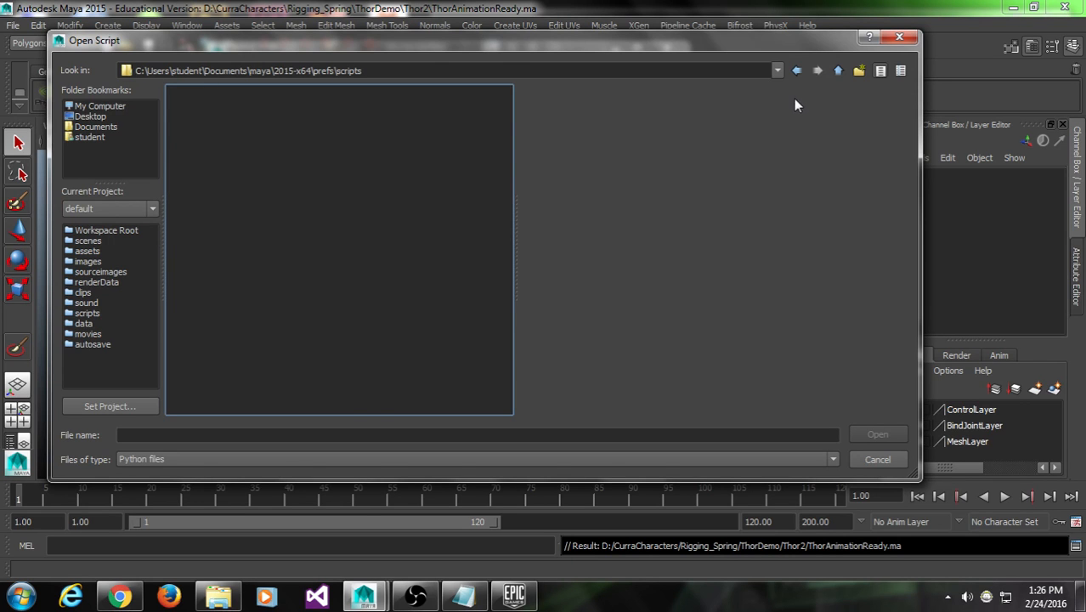
left_click(837, 72)
left_click(838, 72)
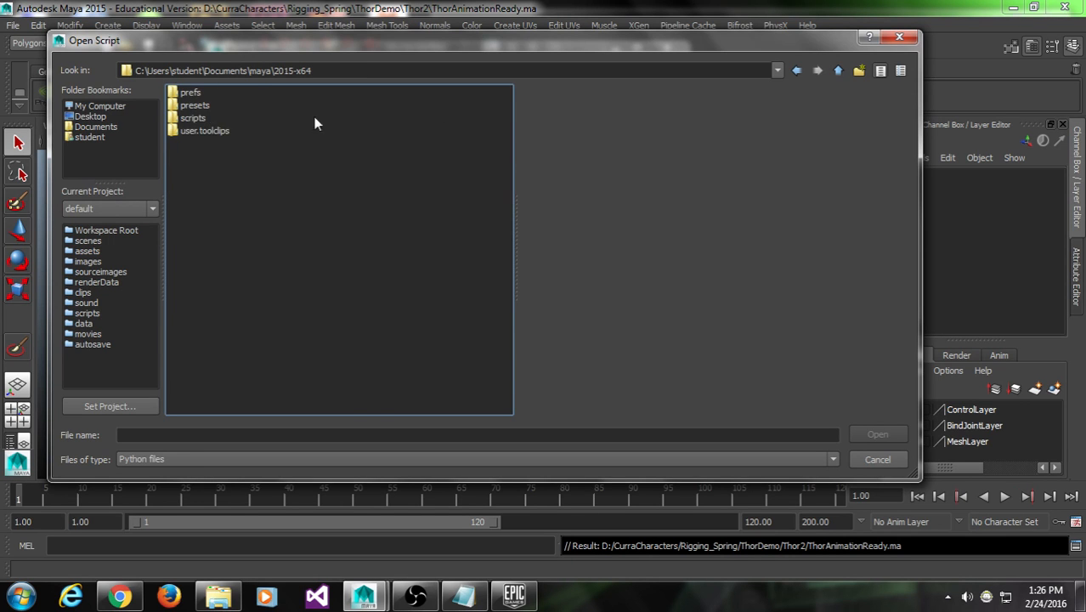
double_click(176, 117)
double_click(200, 106)
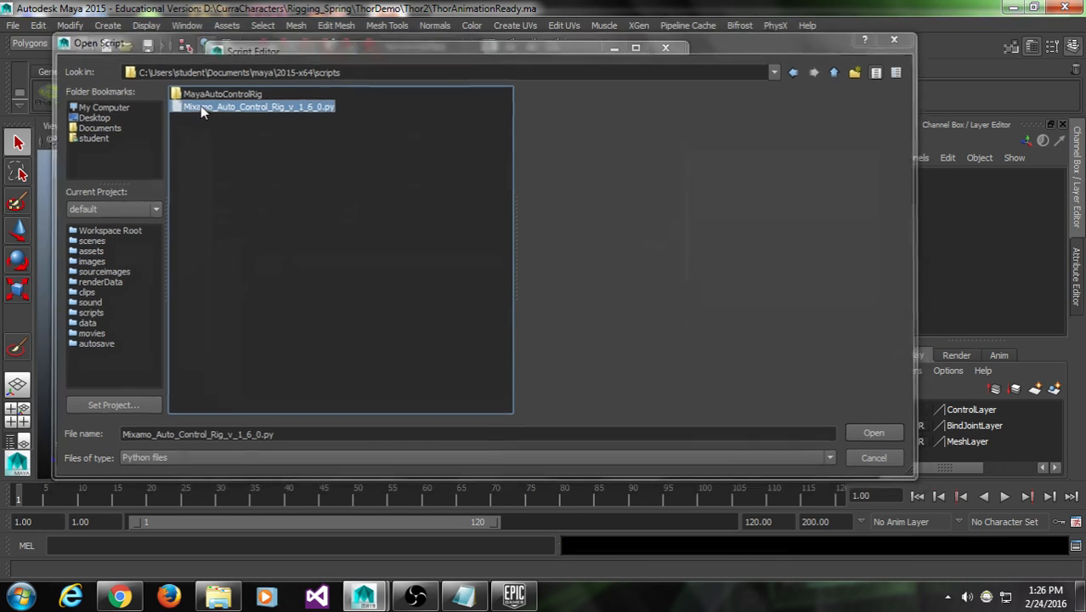
Import the run_with_sword_inPlace.fbx animation from the Thor2 folder onto the control rig using the Mixamo Auto-Control-Rig tool
left_click_drag(415, 210, 331, 36)
left_click(341, 141)
left_click(564, 207)
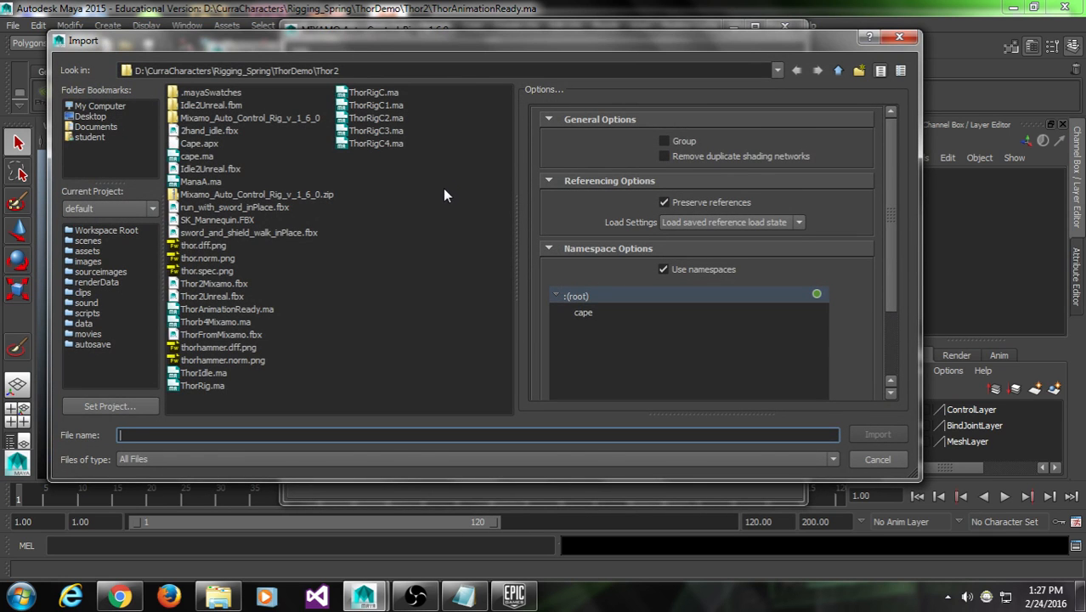
left_click(275, 207)
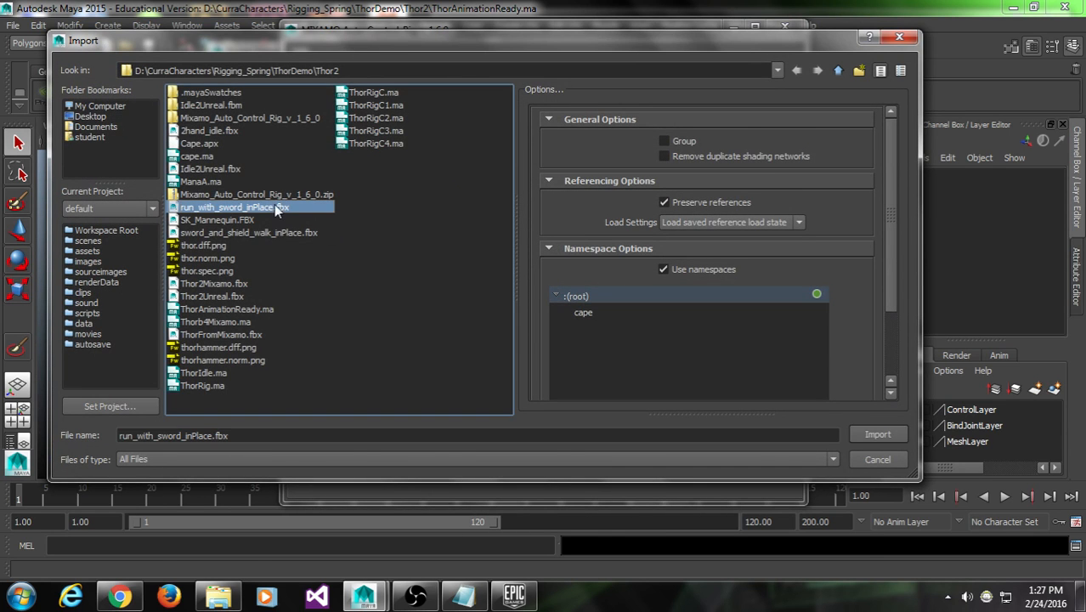
left_click(888, 429)
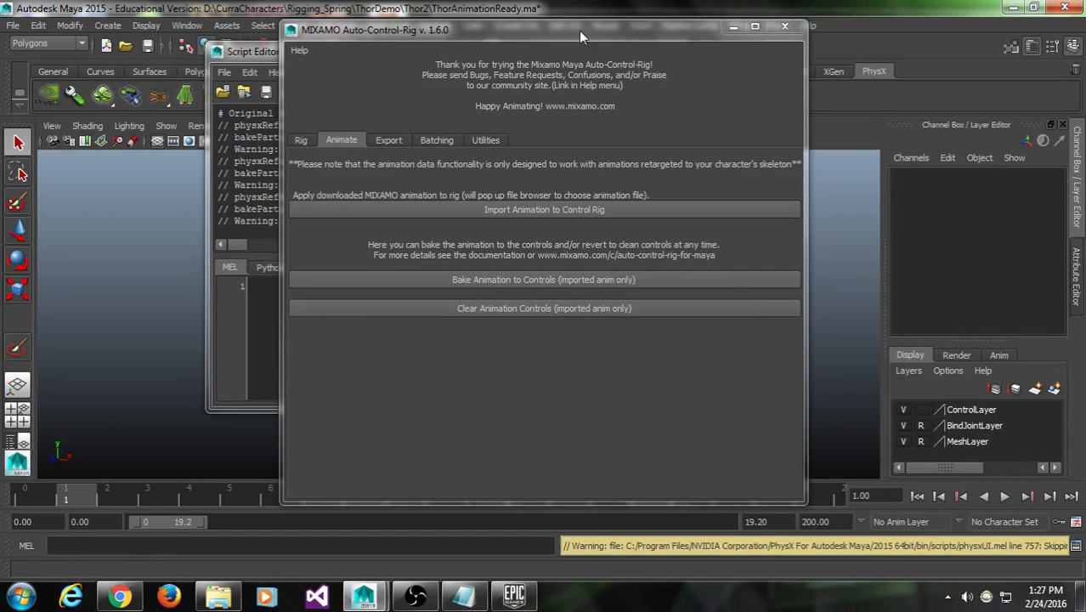
Minimize the Mixamo and Script Editor windows, and play the imported run animation while viewing Thor from the side
left_click(732, 27)
left_click(643, 49)
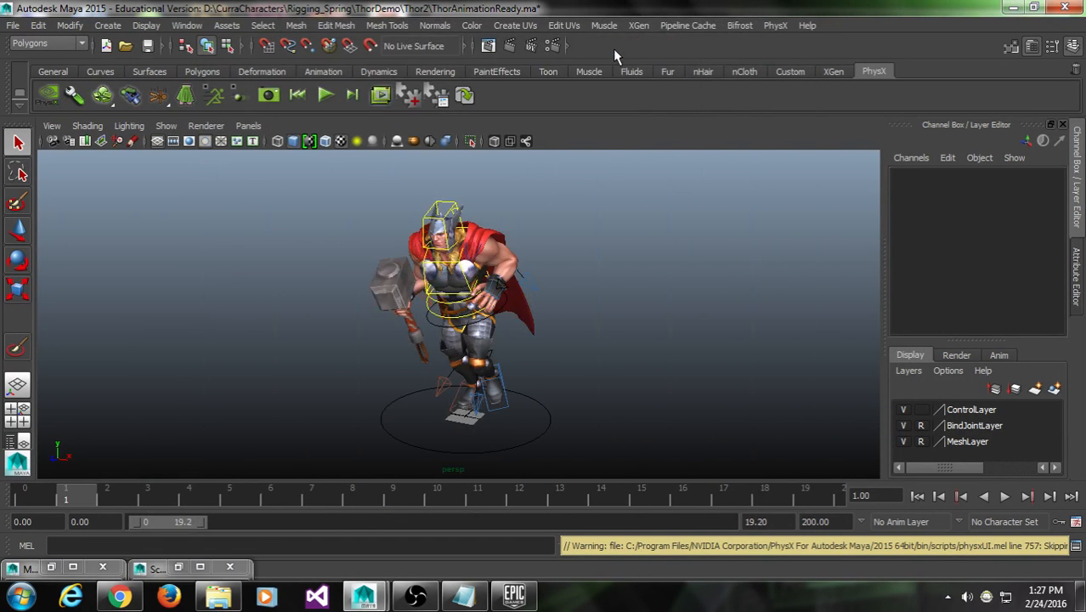
key("alt+v")
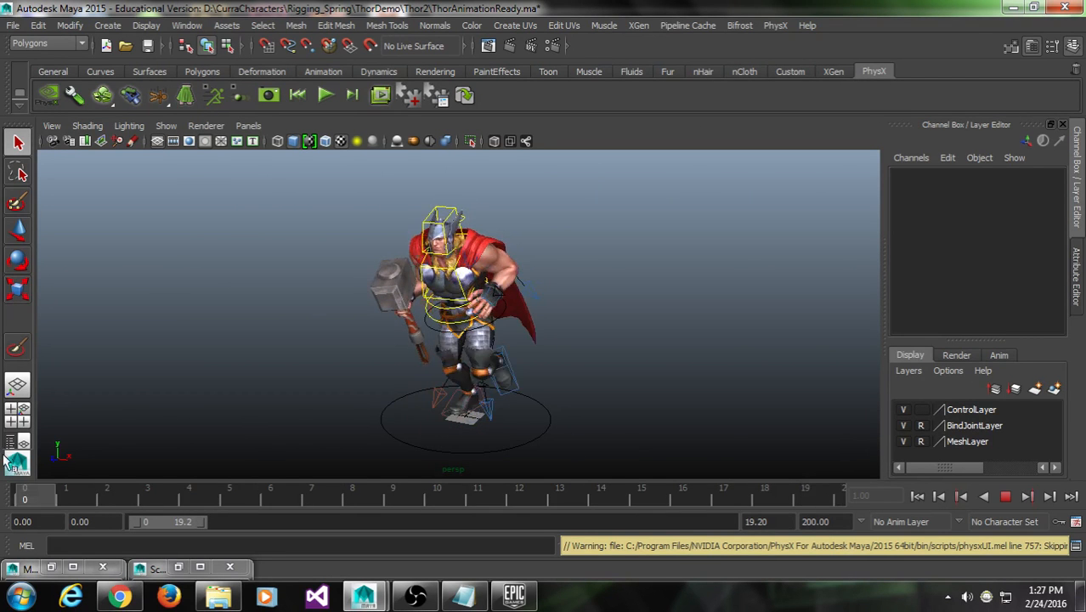
left_click(1005, 497)
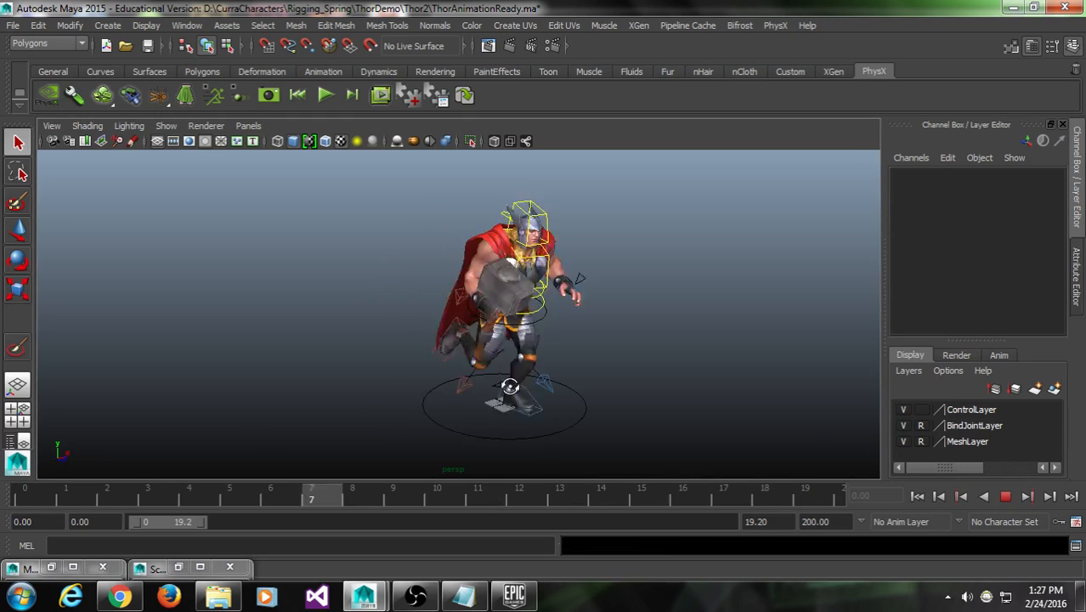
left_click_drag(511, 370, 485, 380, "alt")
right_click_drag(485, 380, 514, 376, "alt")
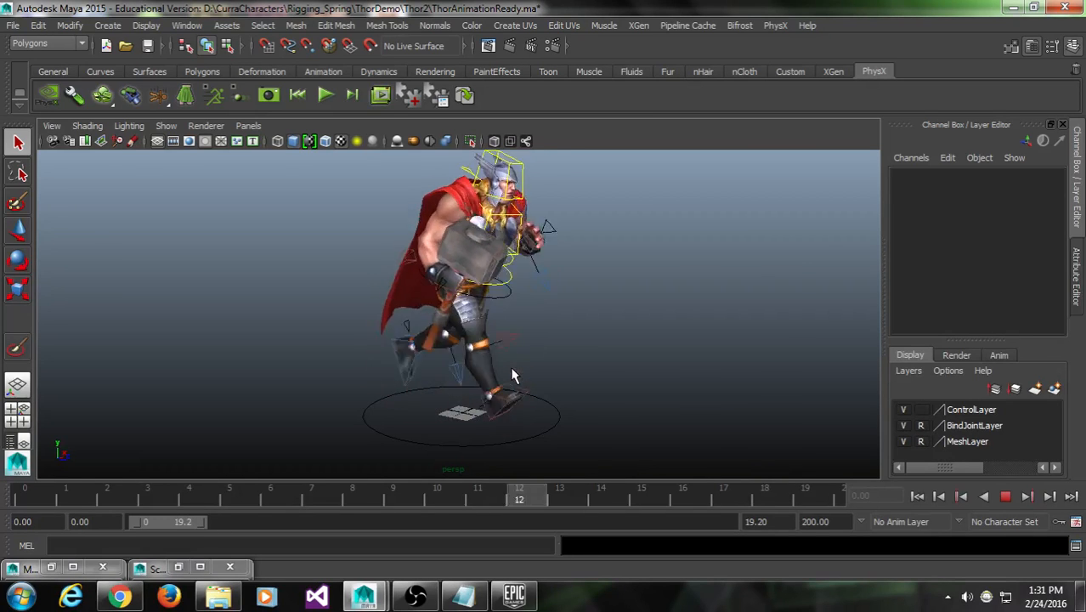
Stop the run playback, and open and enlarge the Export All dialog for exporting the whole scene as FBX
left_click(1004, 497)
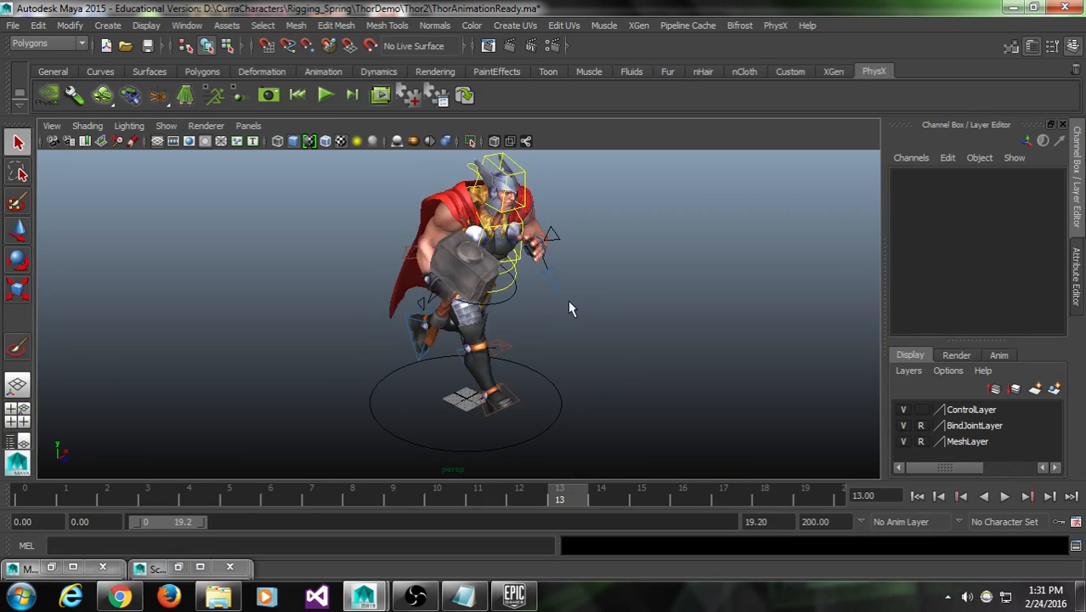
left_click_drag(571, 306, 473, 288, "alt")
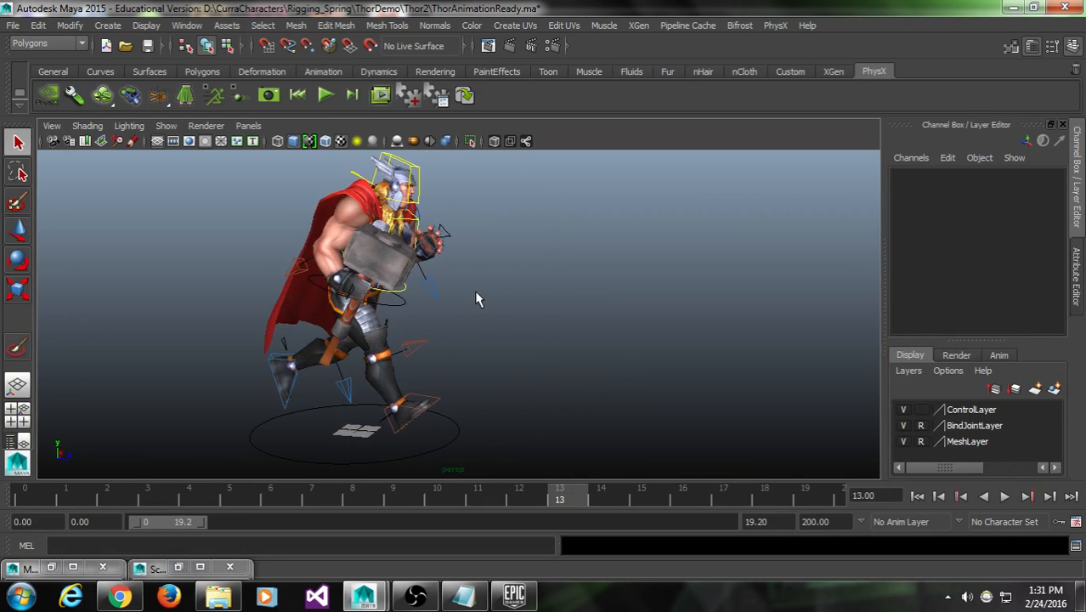
left_click(13, 26)
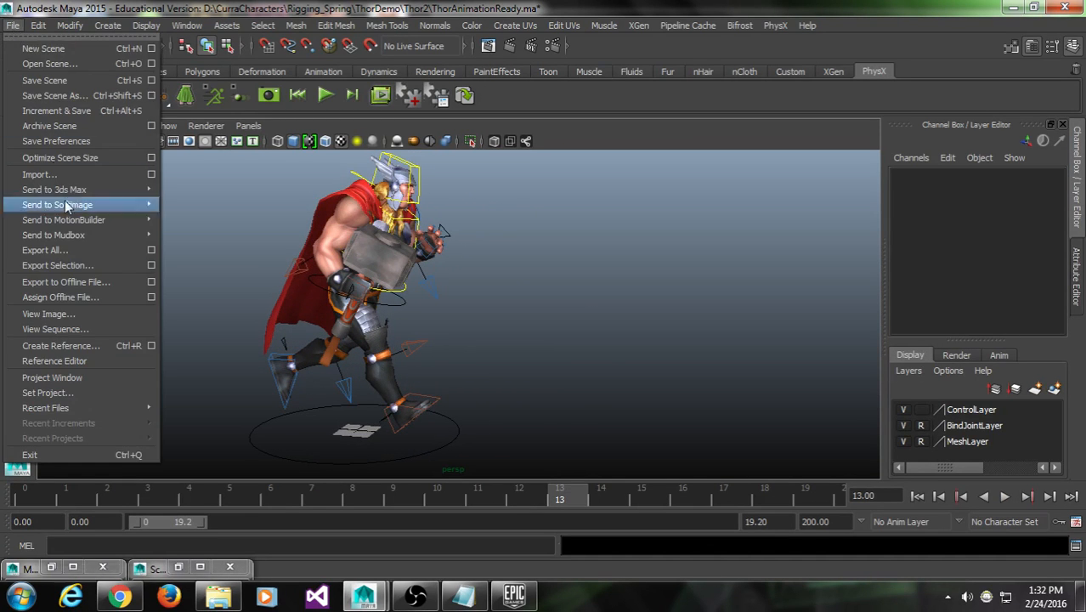
left_click(83, 256)
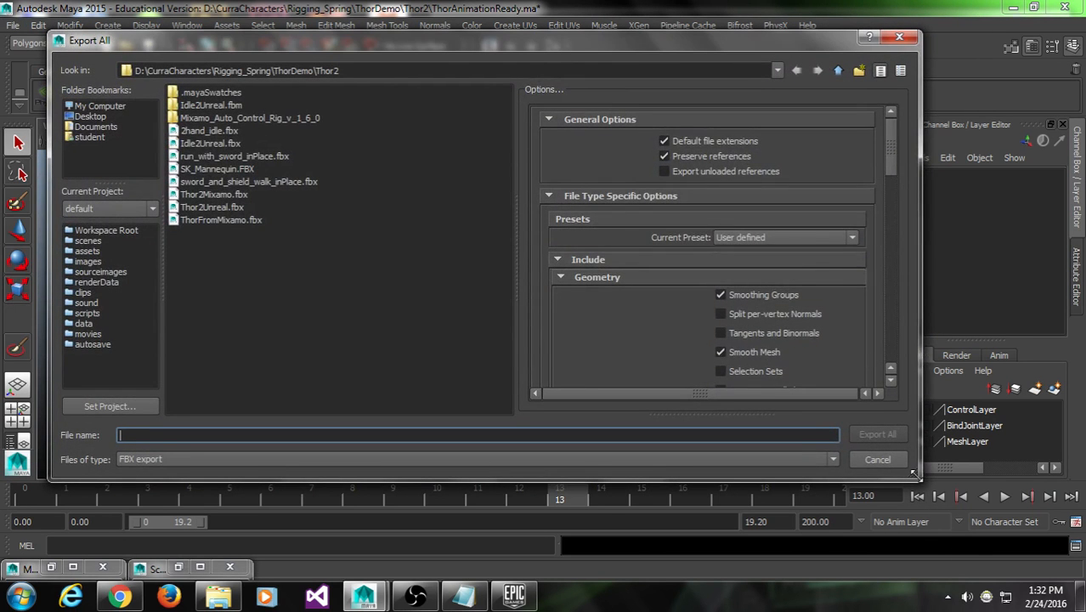
left_click_drag(913, 472, 992, 525)
left_click_drag(587, 223, 502, 223)
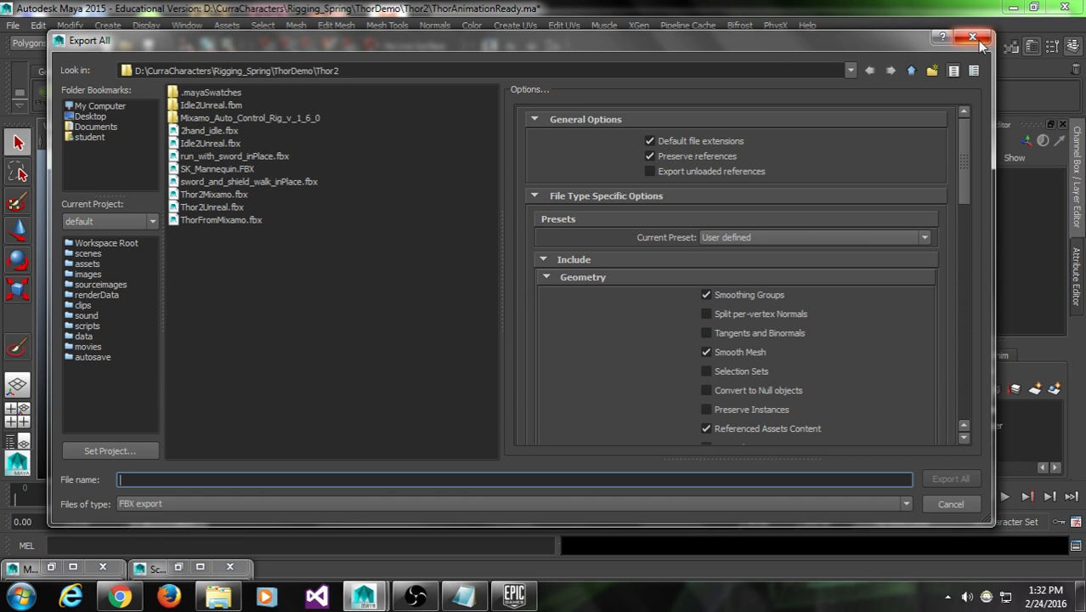
Enable Animation and Bake Animation in the FBX options, and export the run scene as Run2Unreal into the Thor2 folder
left_click_drag(959, 178, 976, 258)
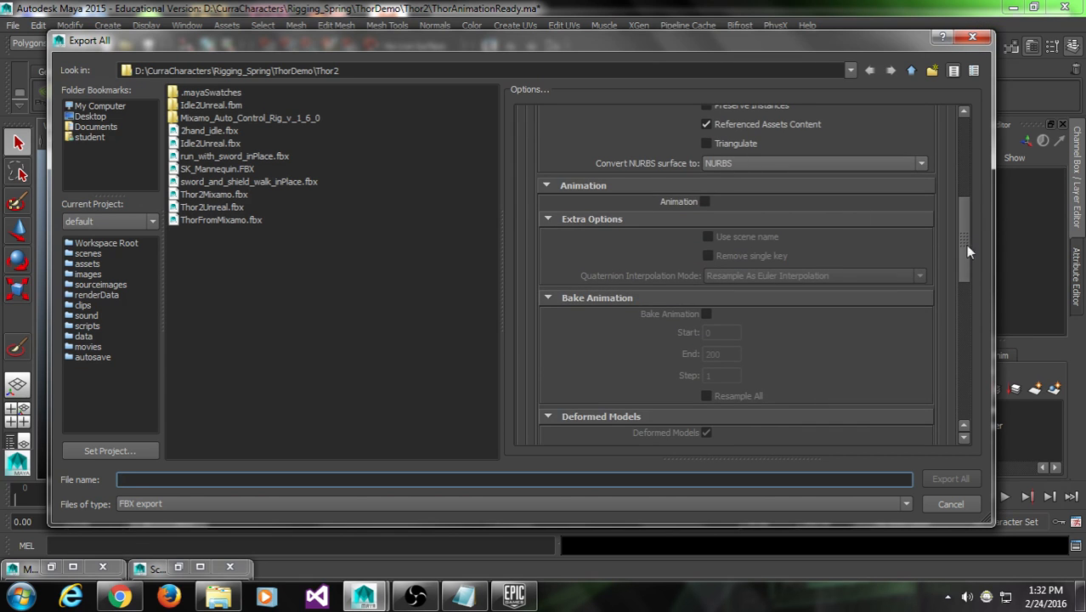
left_click(704, 202)
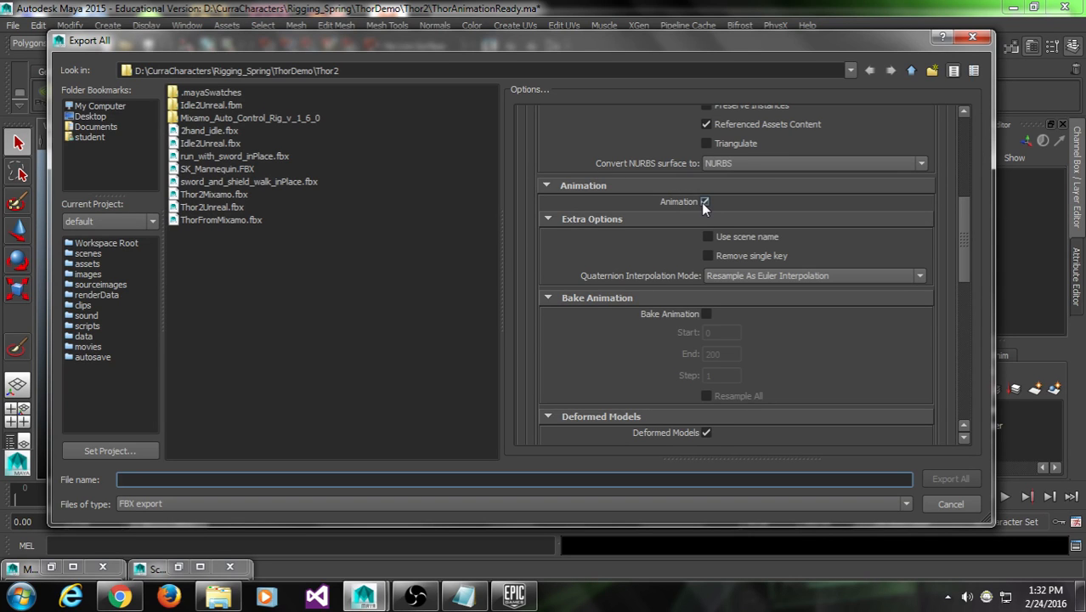
left_click(707, 315)
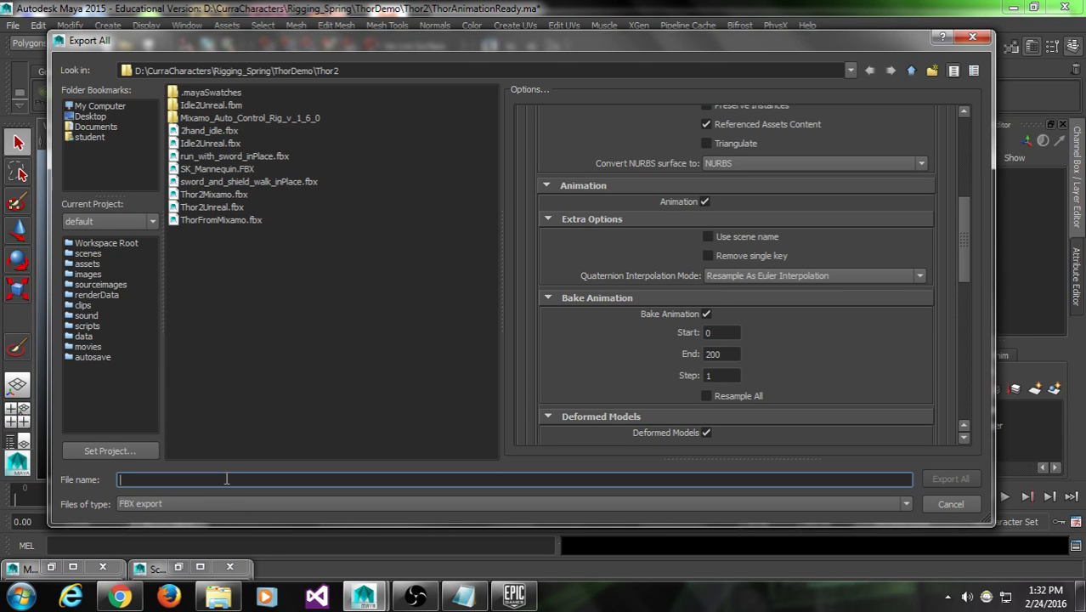
type("Run2Unreal")
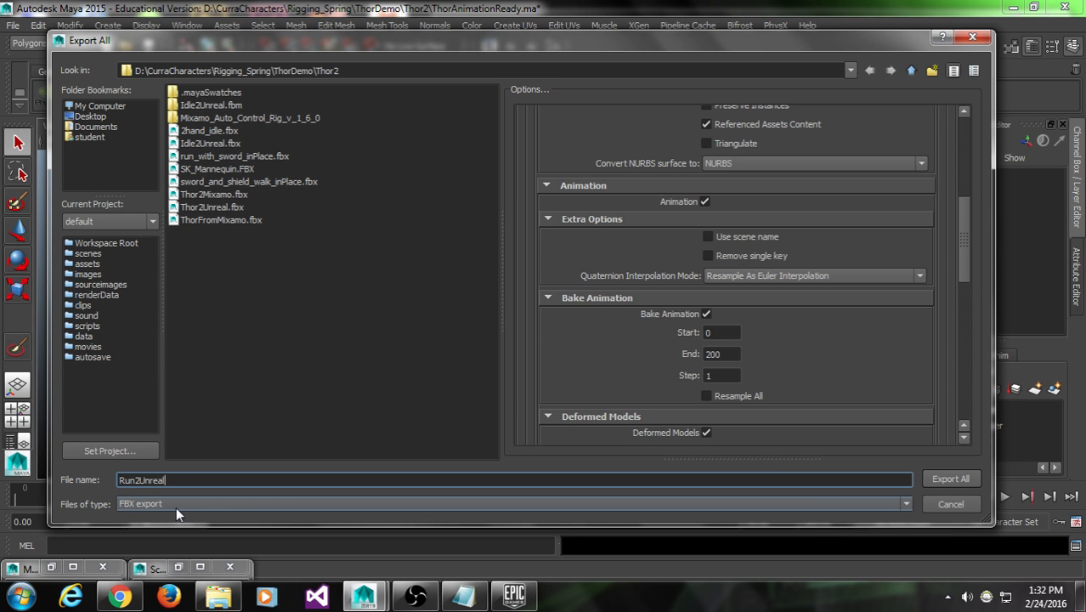
left_click(949, 480)
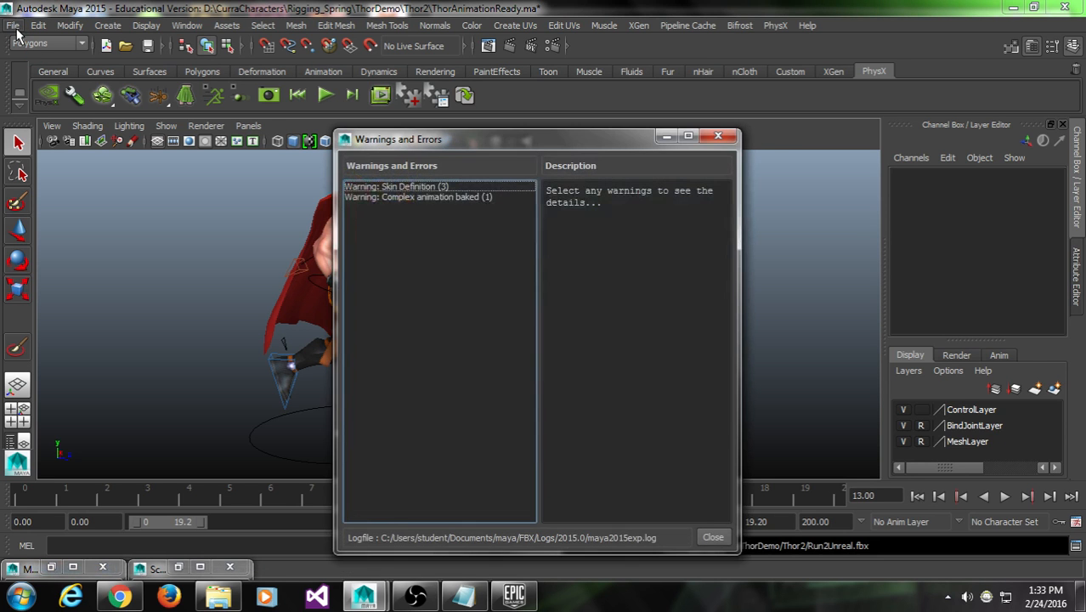
left_click(729, 141)
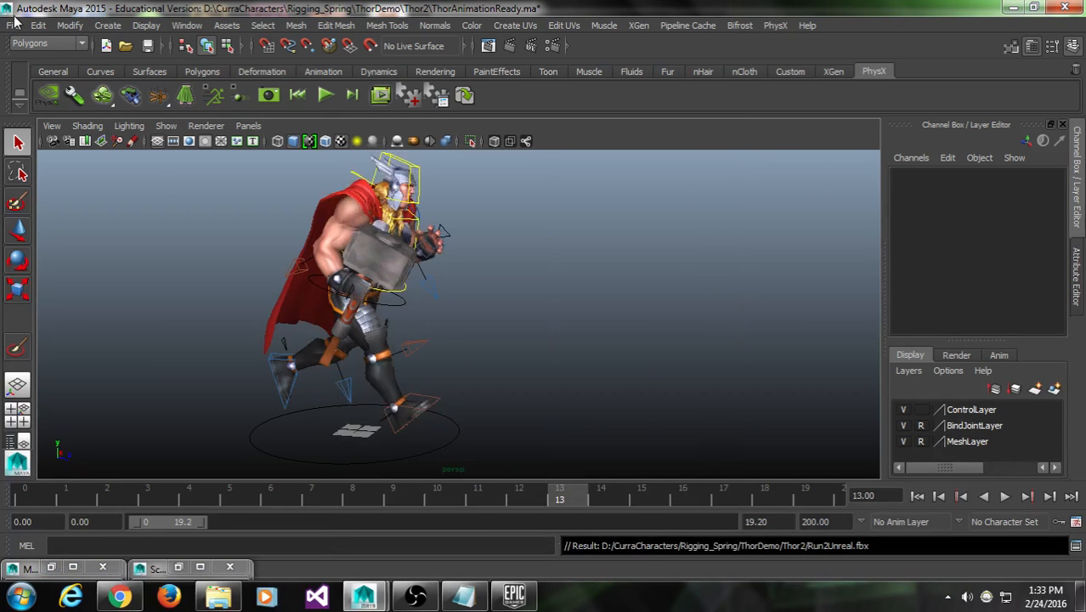
Save the run scene as a separate Maya ASCII file named ThorRun in the Thor2 folder
left_click(12, 25)
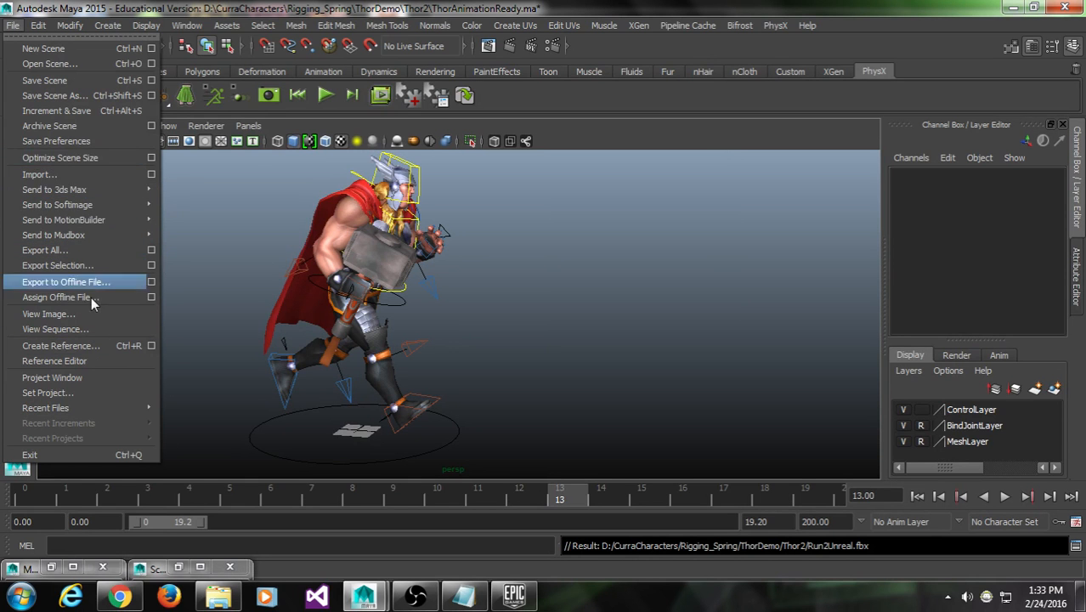
left_click(91, 96)
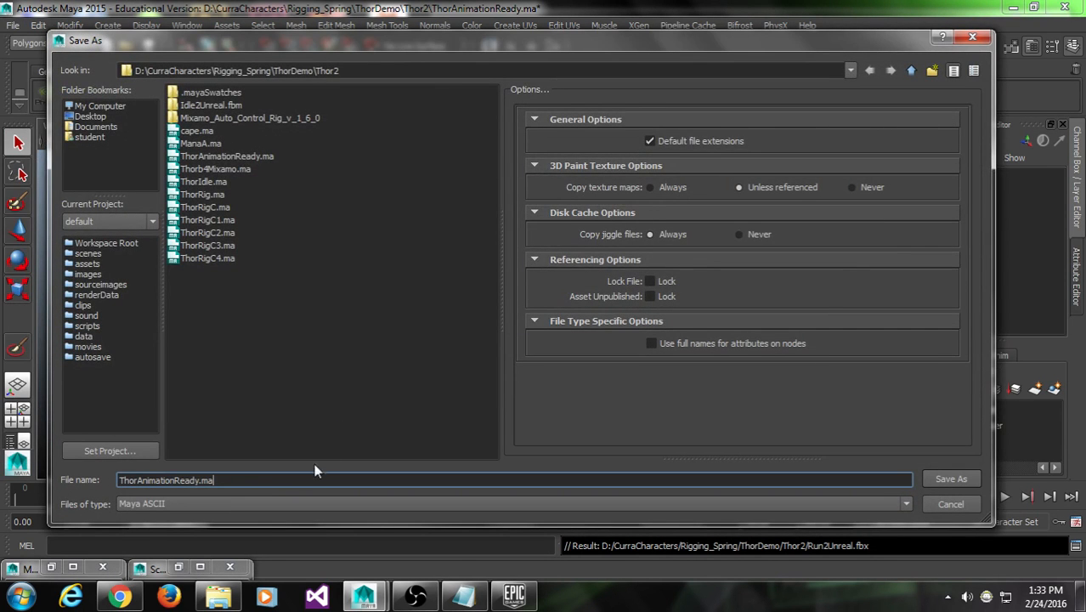
left_click_drag(234, 481, 12, 435)
type("ThorRun")
key("Return")
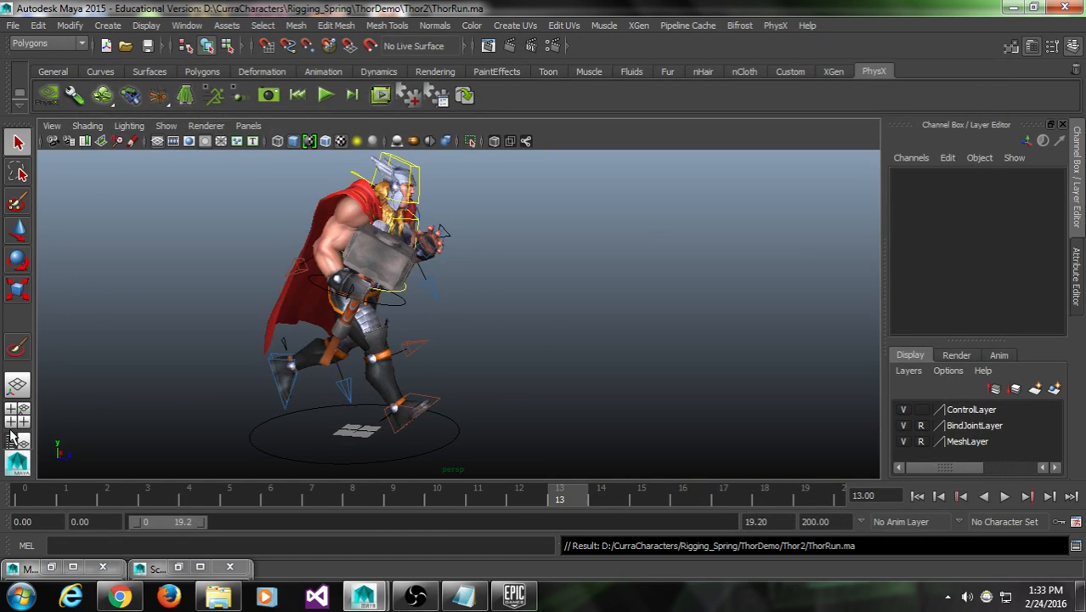
Reopen the recent scene ThorAnimationReady.ma from the Thor2 folder
left_click(14, 26)
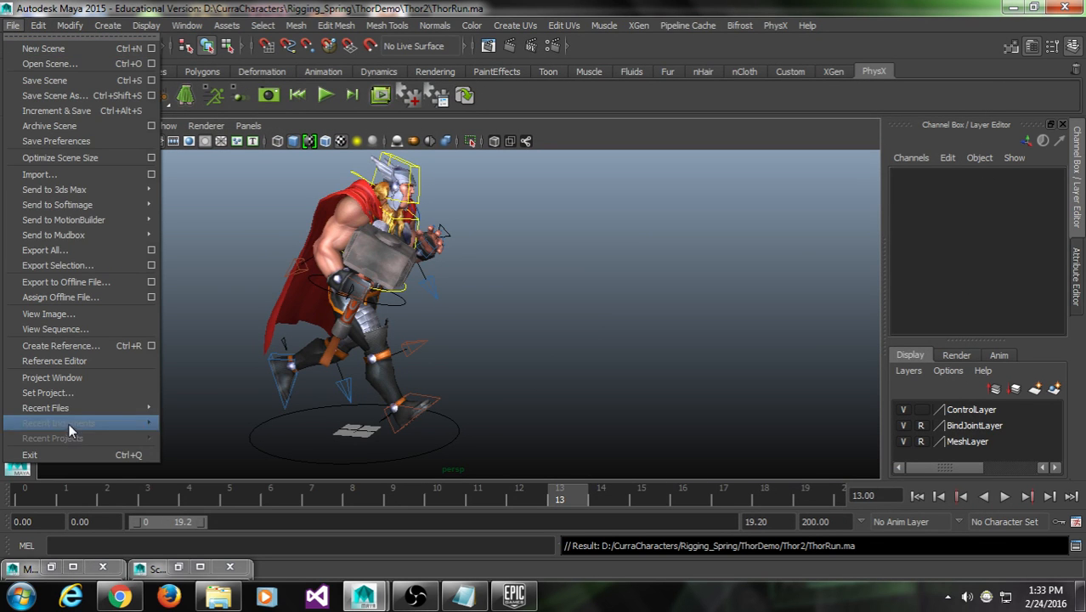
mouse_move(70, 413)
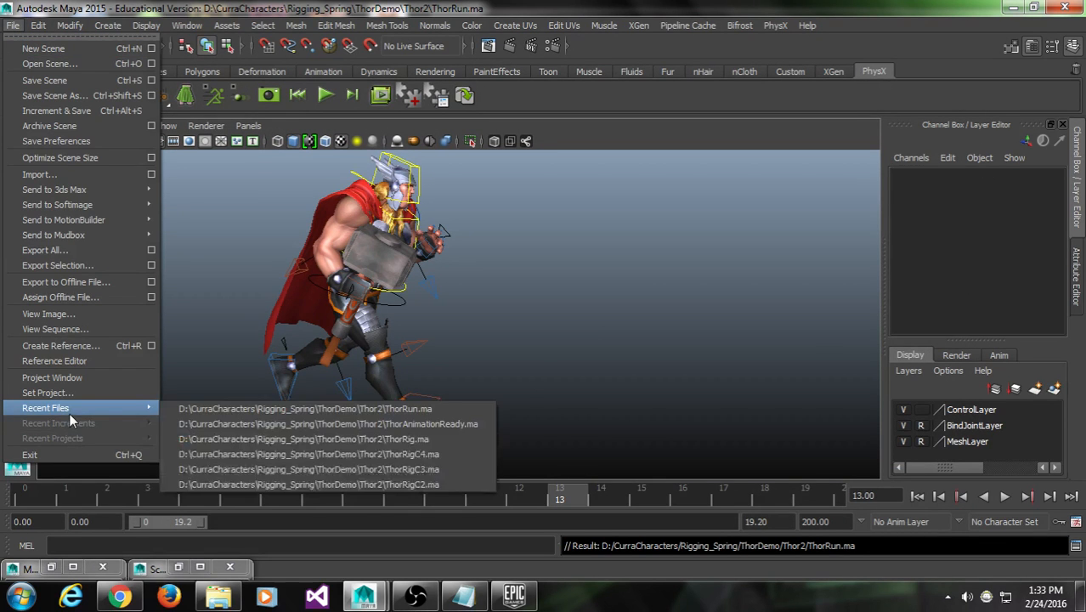
left_click(331, 421)
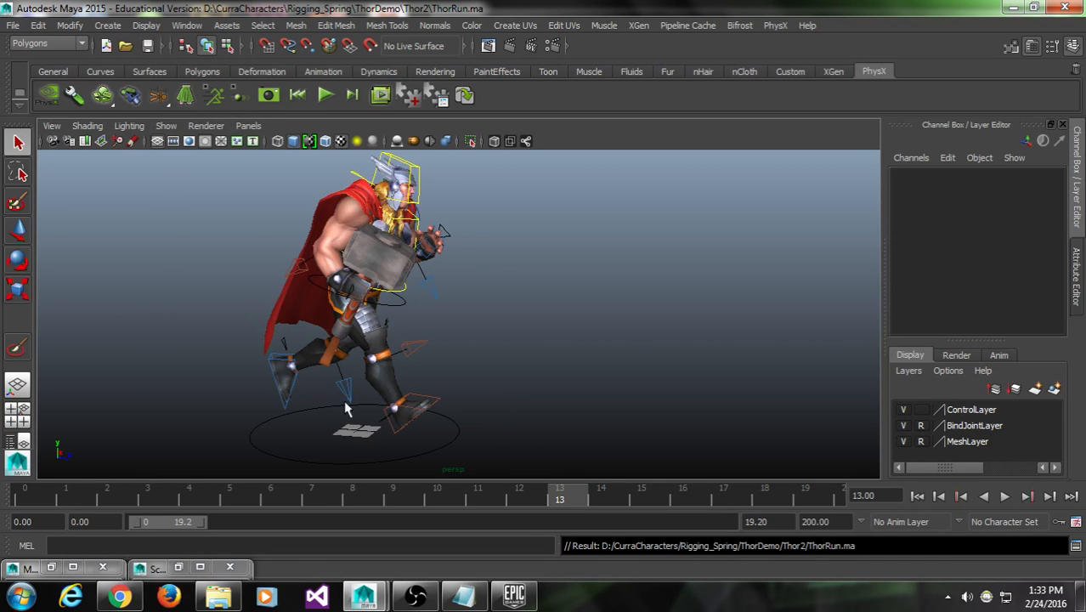
left_click(11, 26)
mouse_move(105, 408)
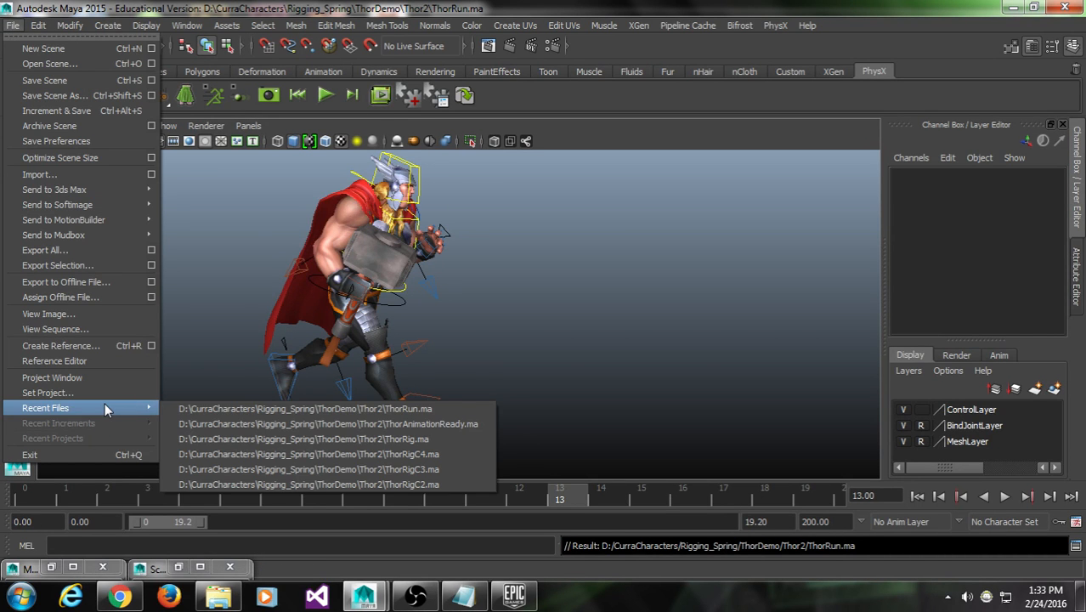
left_click(281, 424)
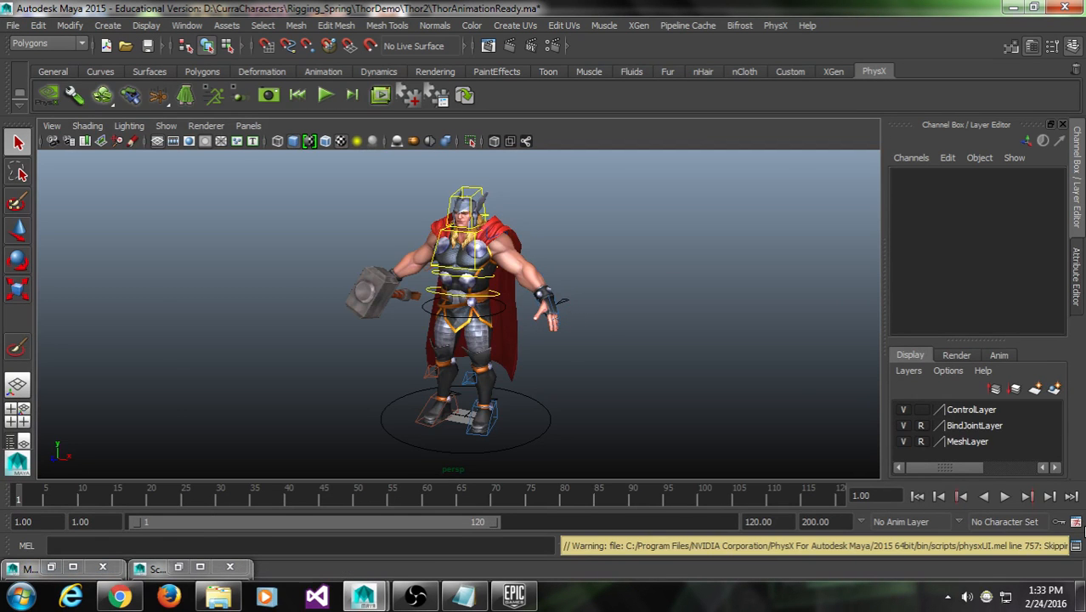
Source the Python script Mixamo_Auto_Control_Rig_v_1_6_0.py from the maya\2015-x64\scripts folder using the Script Editor
left_click(1076, 545)
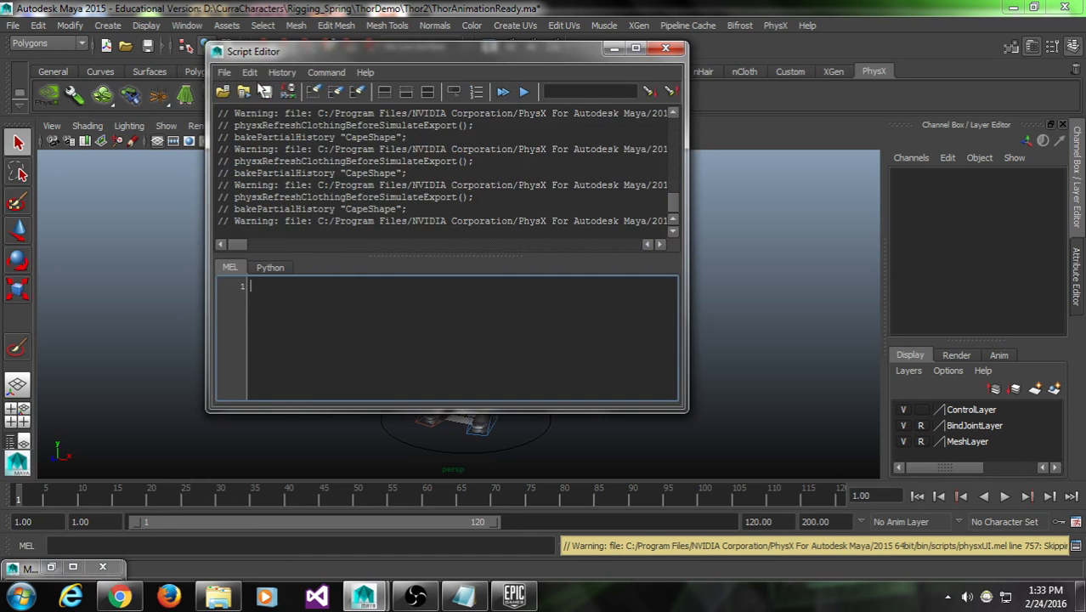
left_click(243, 92)
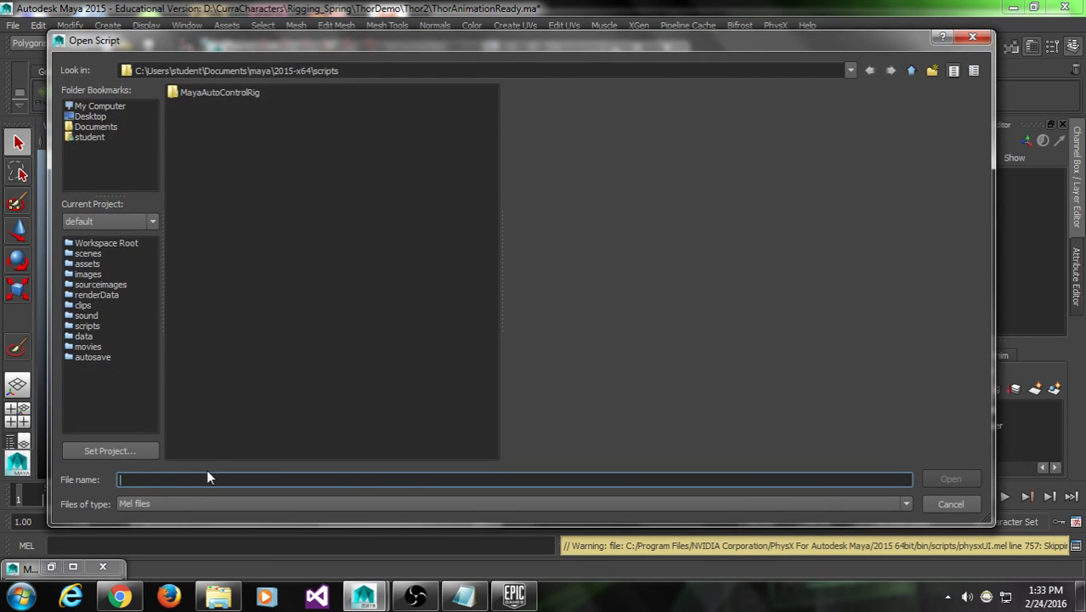
left_click(195, 502)
left_click(201, 516)
left_click(280, 106)
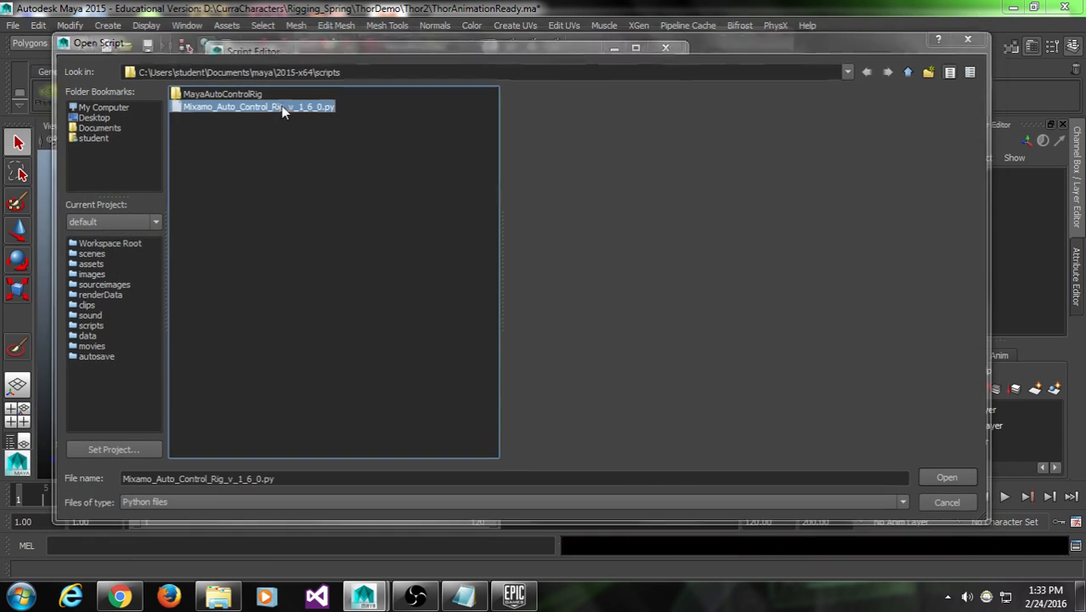
double_click(280, 106)
Import sword_and_shield_walk_inPlace.fbx onto the control rig with the Mixamo Auto-Control-Rig tool, and minimize the tool and Script Editor windows
left_click(348, 140)
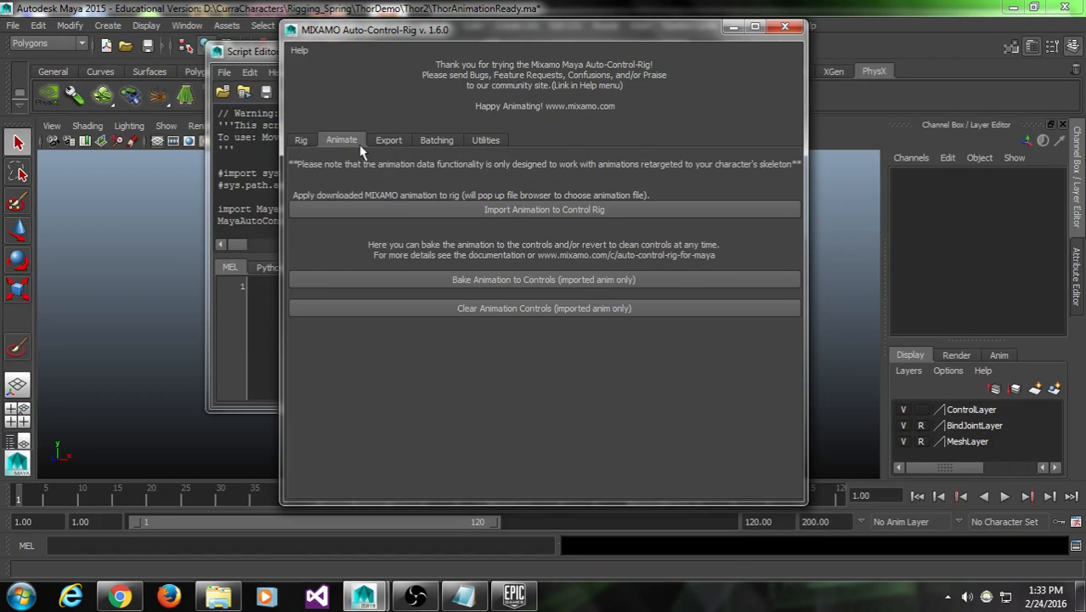
left_click(468, 212)
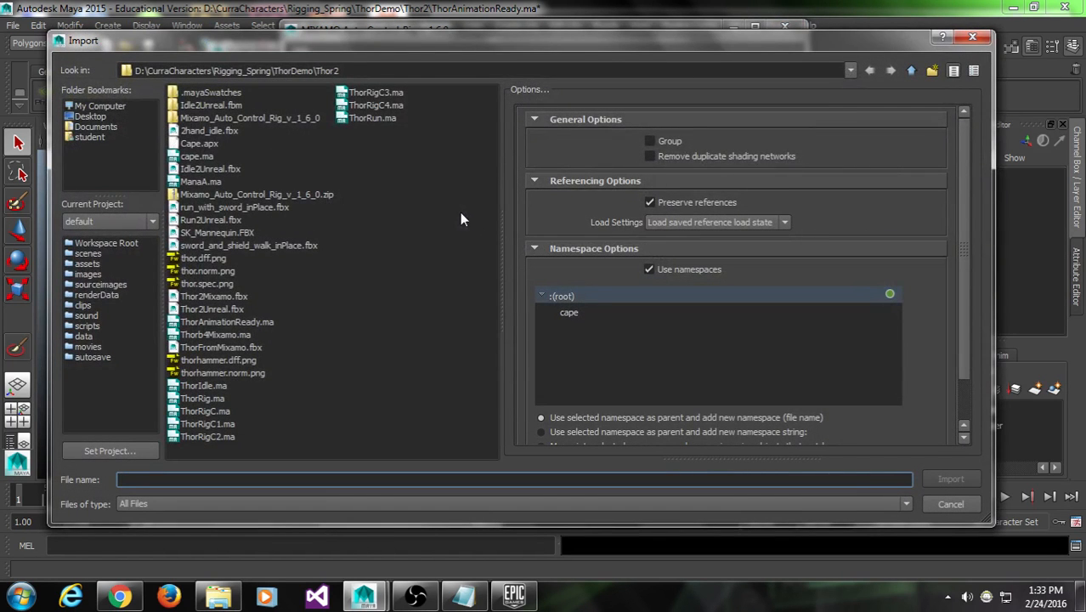
double_click(297, 244)
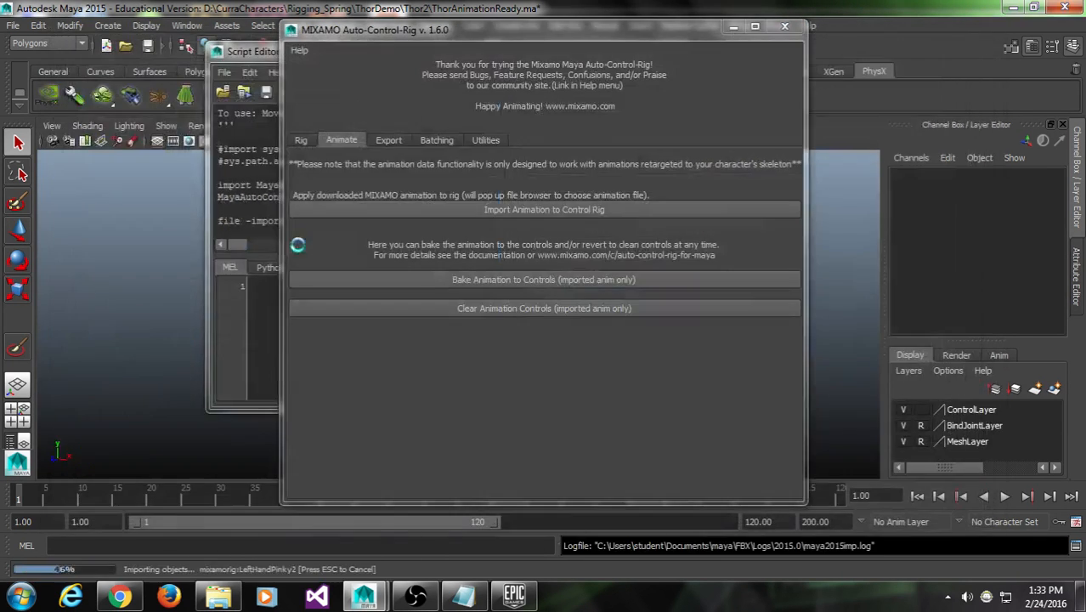
left_click(733, 27)
left_click(643, 40)
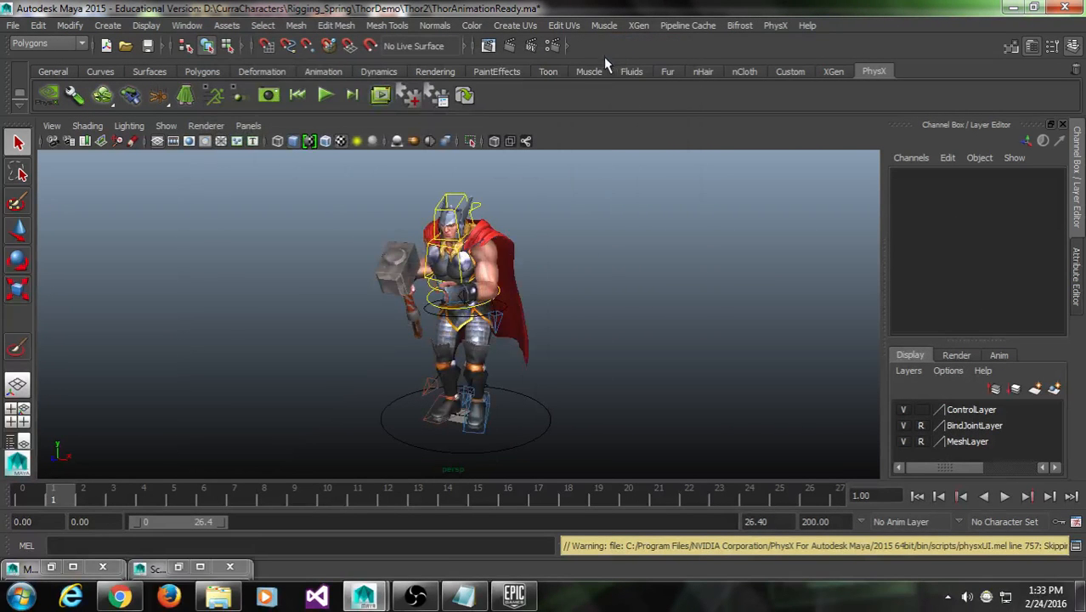
mouse_move(526, 328)
left_mouse_down("alt")
mouse_move(558, 302)
mouse_move(521, 311)
left_mouse_up("alt")
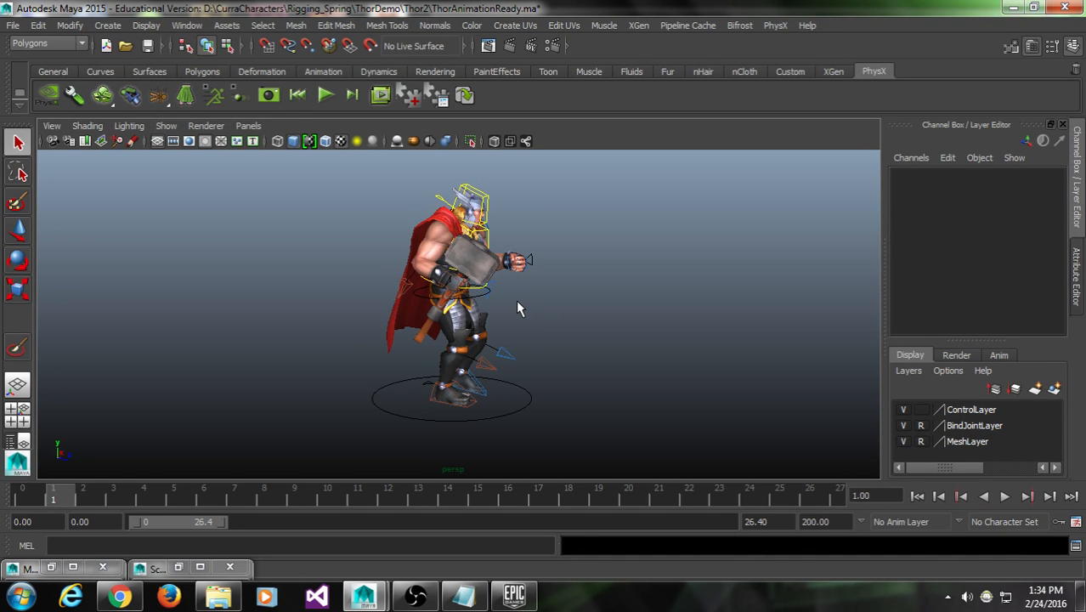
left_click_drag(537, 311, 472, 327, "alt")
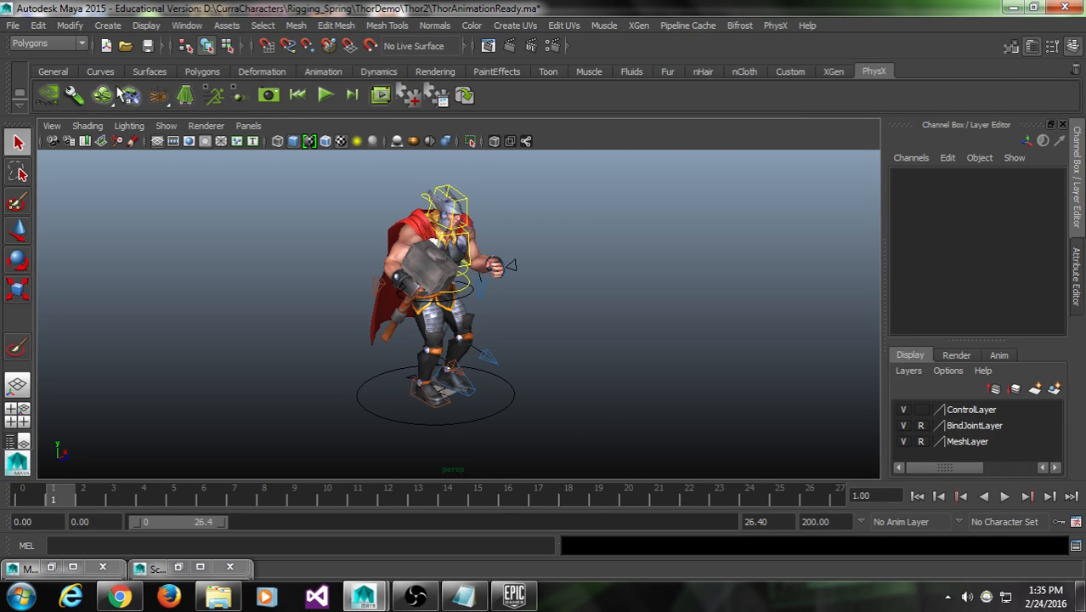
Export the whole walk scene as the FBX file Walk2Unreal with Bake Animation kept on, and minimize Maya
left_click(14, 27)
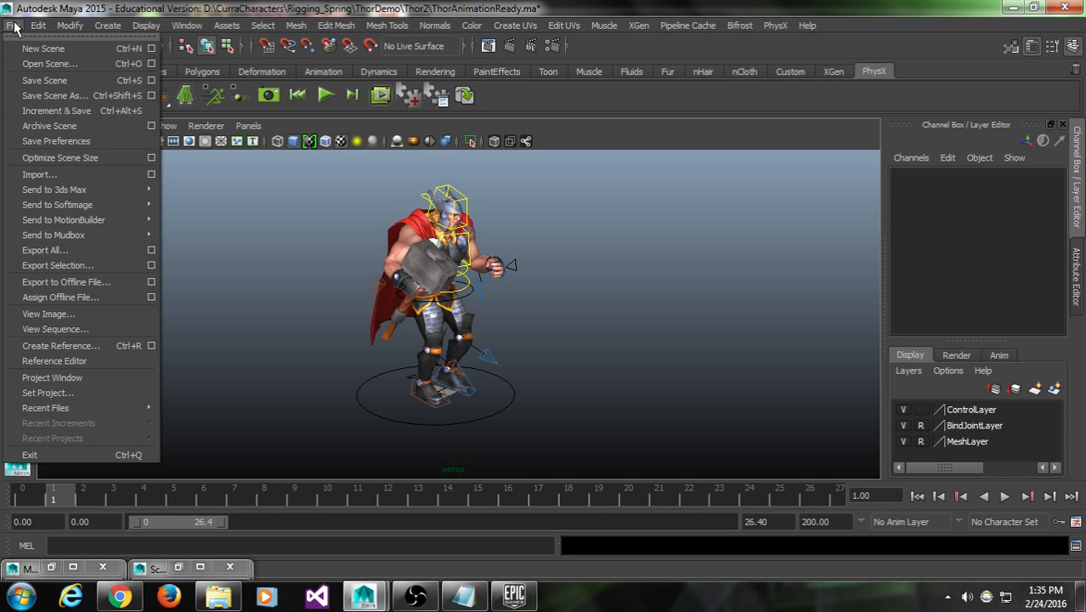
left_click(75, 253)
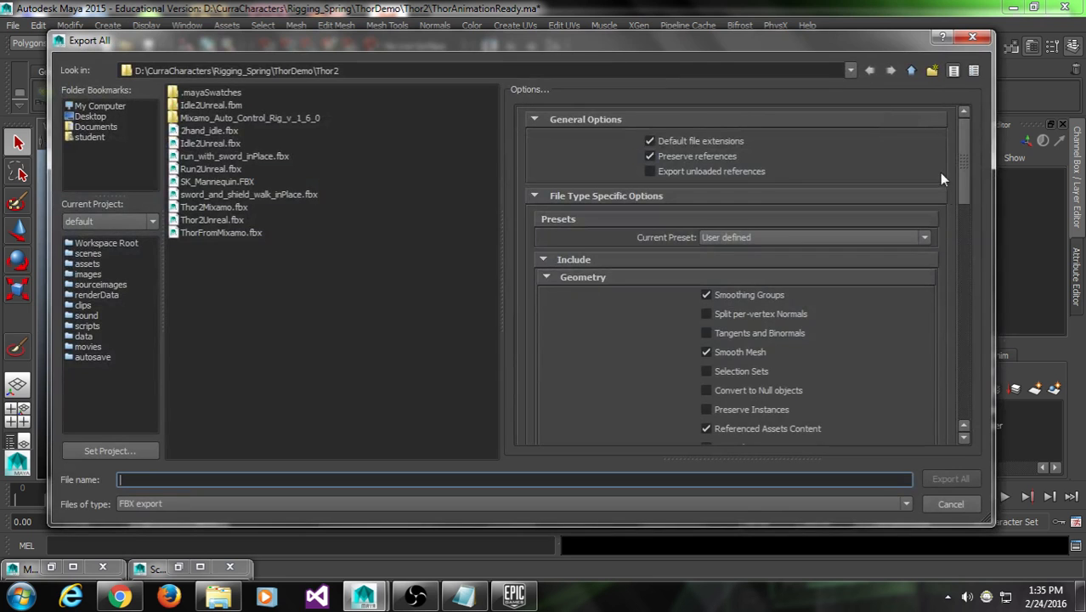
left_click_drag(966, 174, 969, 284)
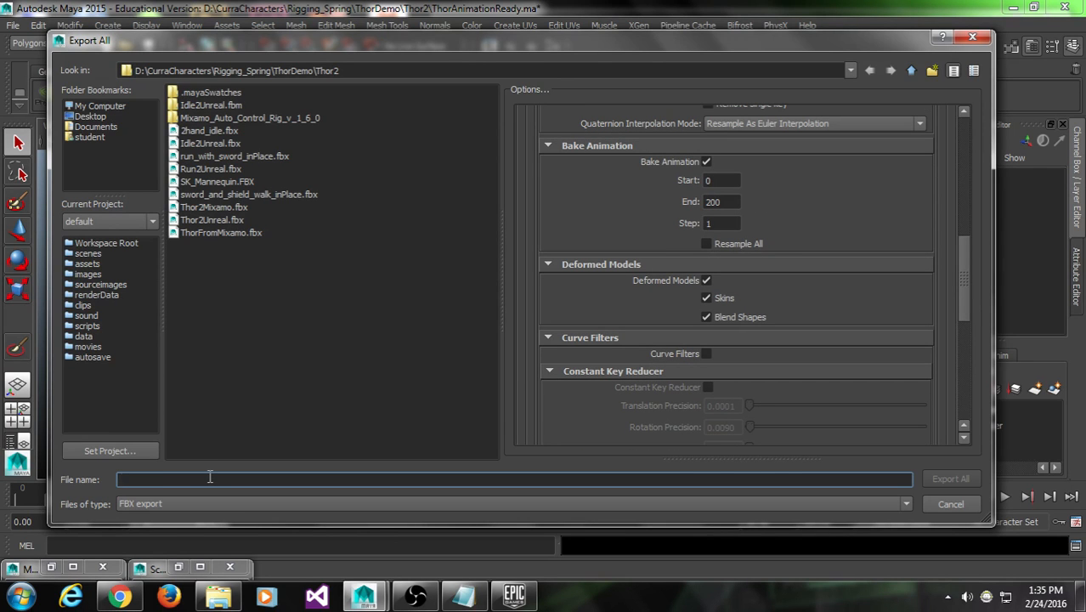
type("Walk2")
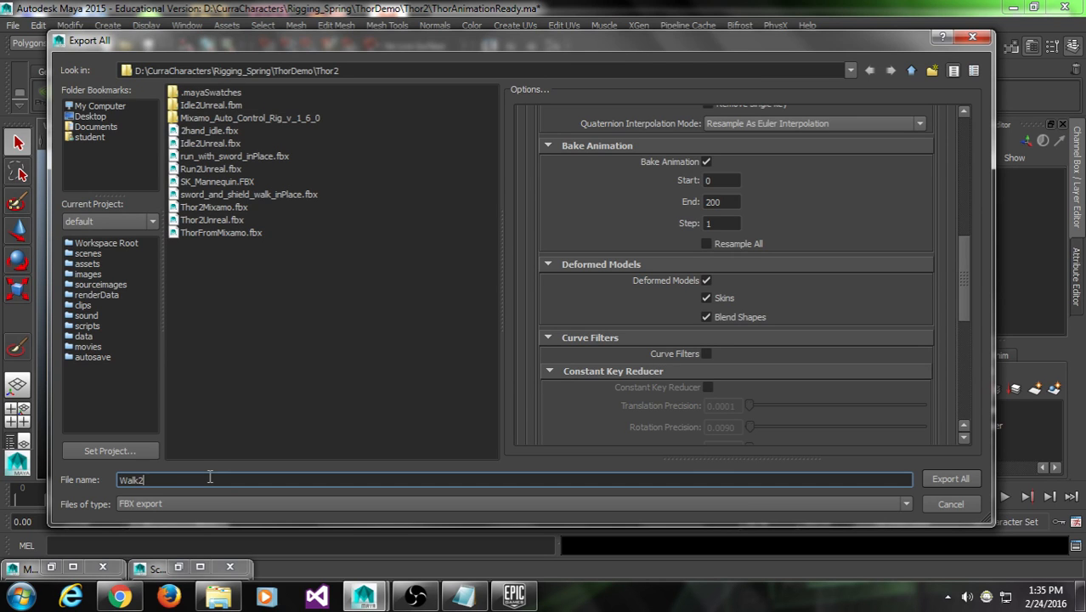
type("Unreal")
left_click(972, 476)
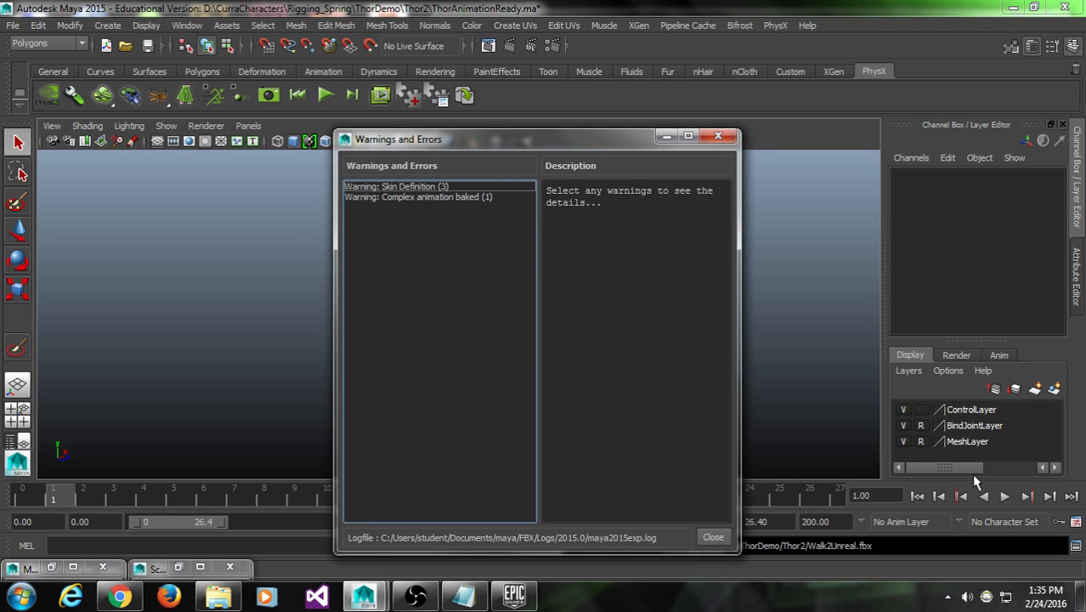
left_click(712, 538)
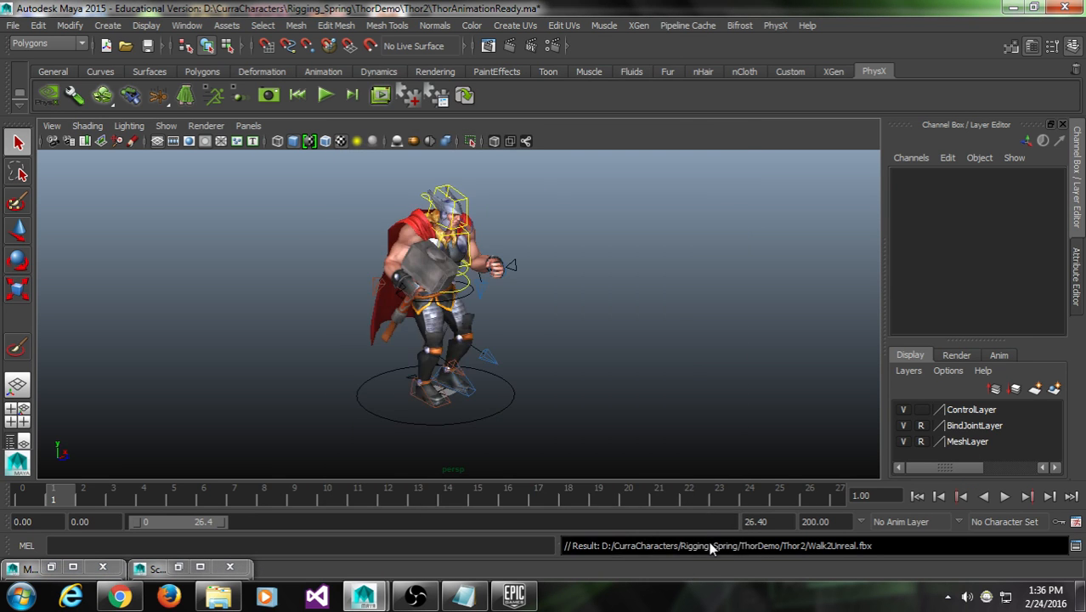
left_click(1009, 7)
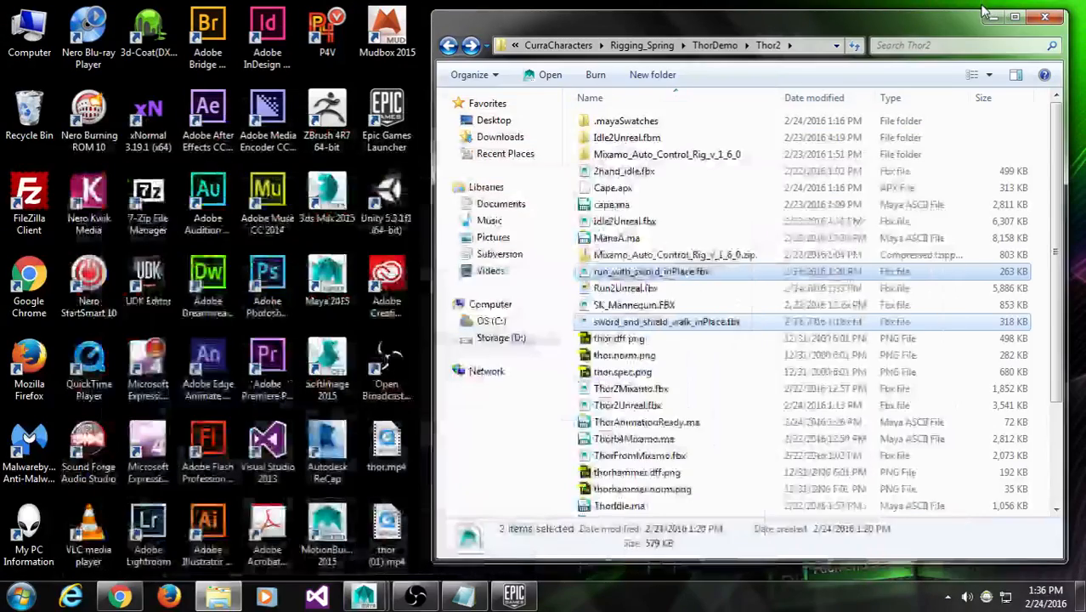
Minimize the file explorer, switch to the Epic Games Launcher and launch Unreal Engine 4.10.2
left_click(997, 10)
left_click(514, 595)
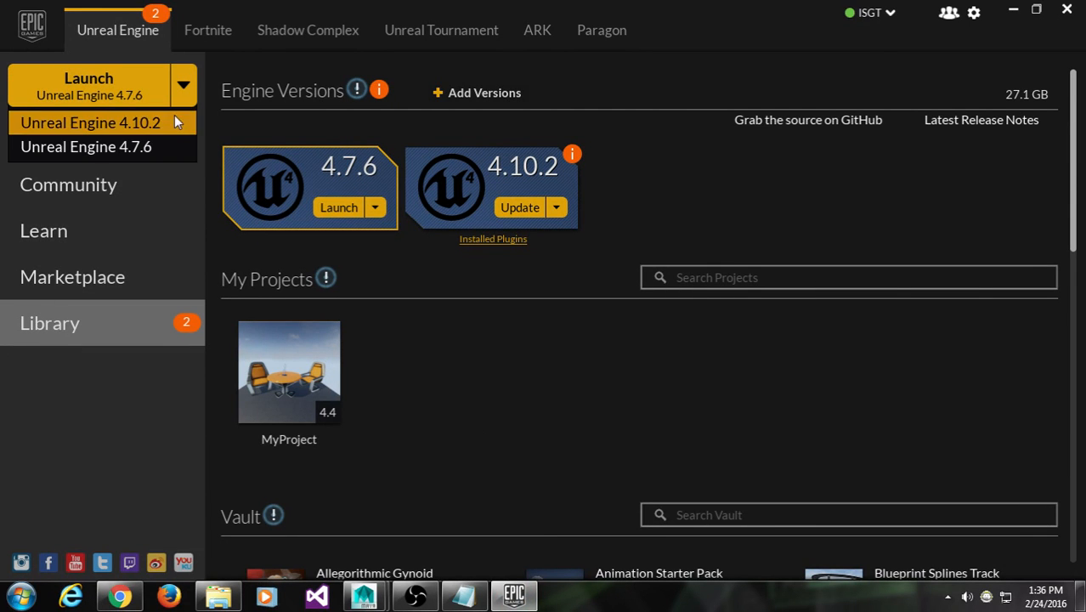
left_click(174, 116)
left_click(88, 84)
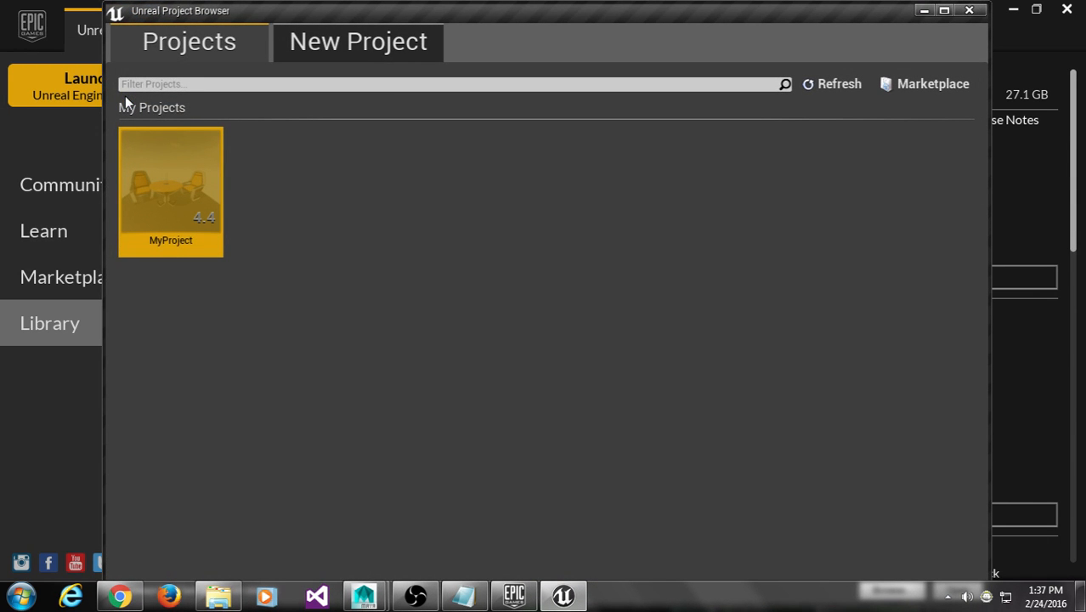
Create a new Blueprint project MyProject2 from the Third Person template with no starter content
left_click(360, 54)
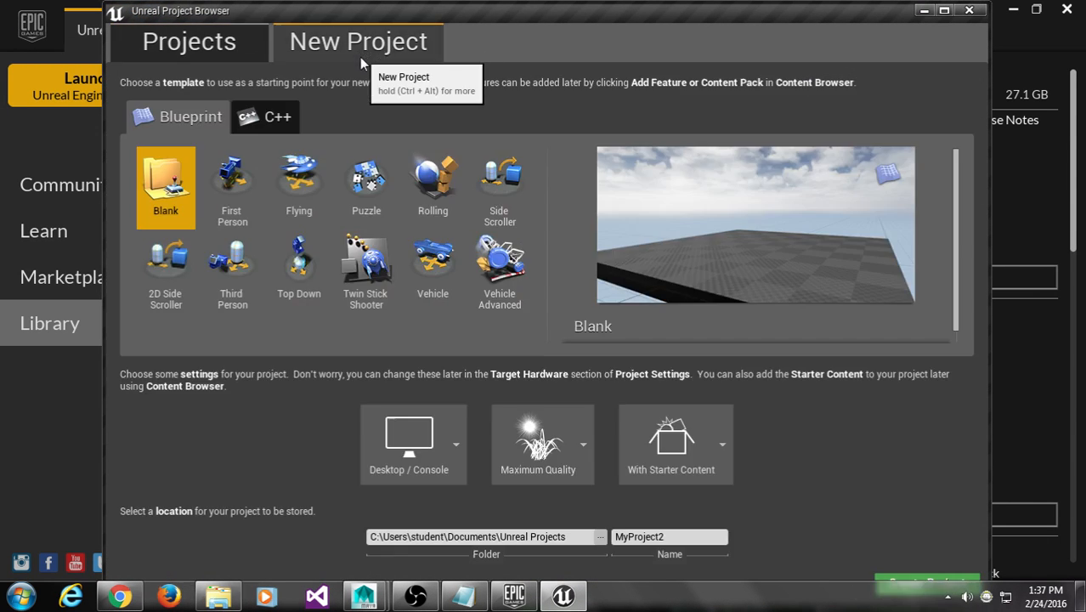
left_click(234, 259)
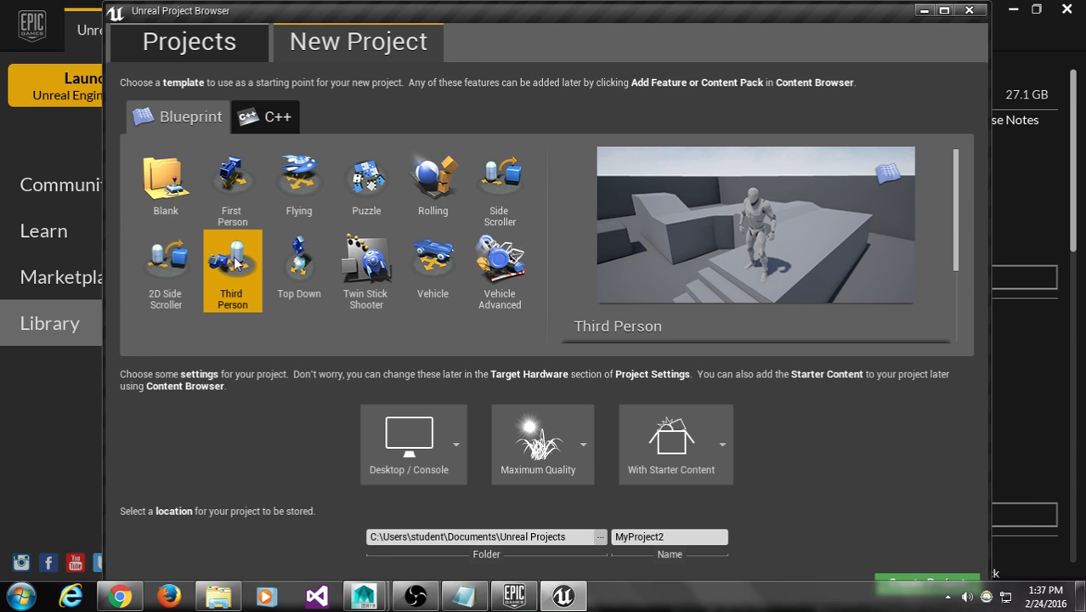
left_click(675, 446)
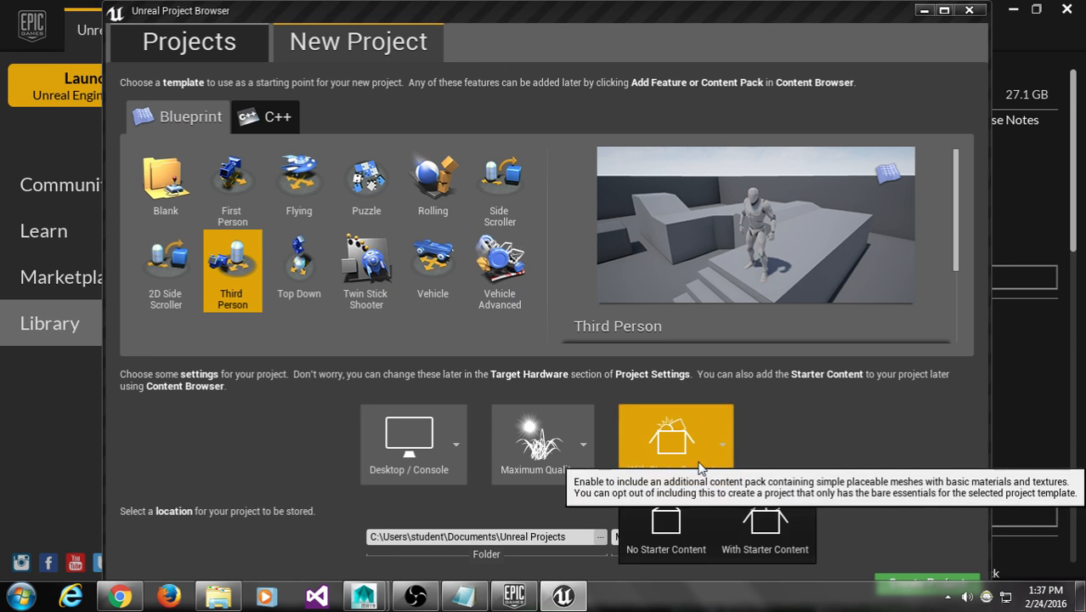
left_click(665, 523)
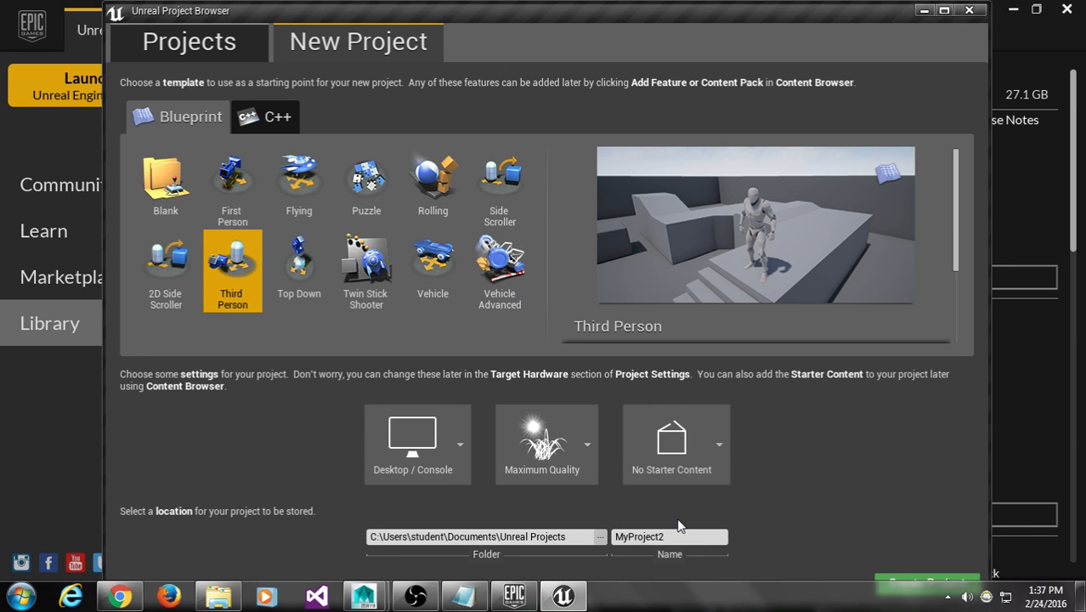
left_click(929, 581)
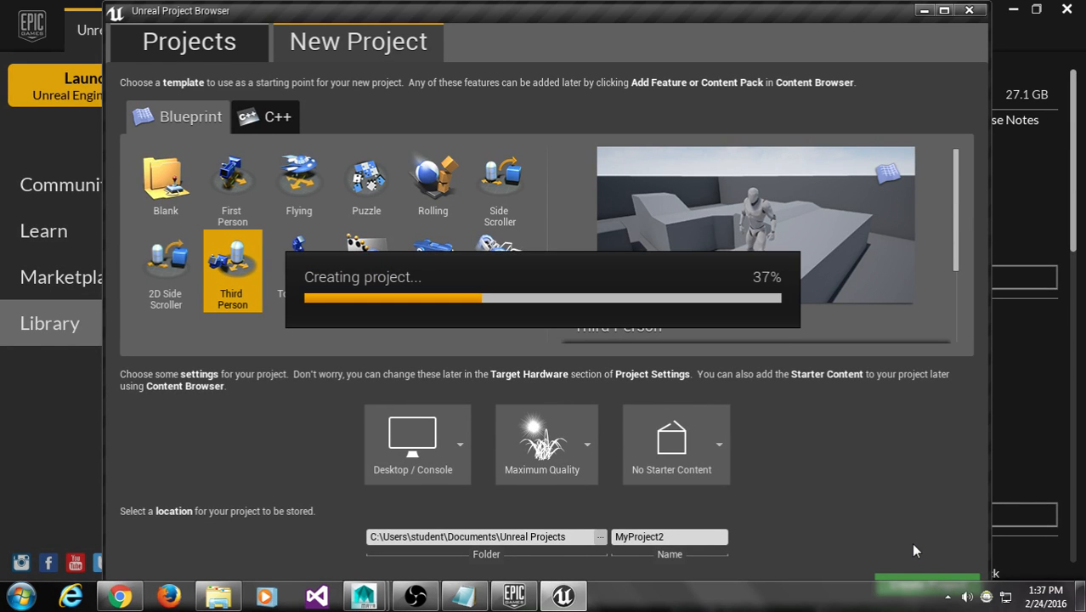
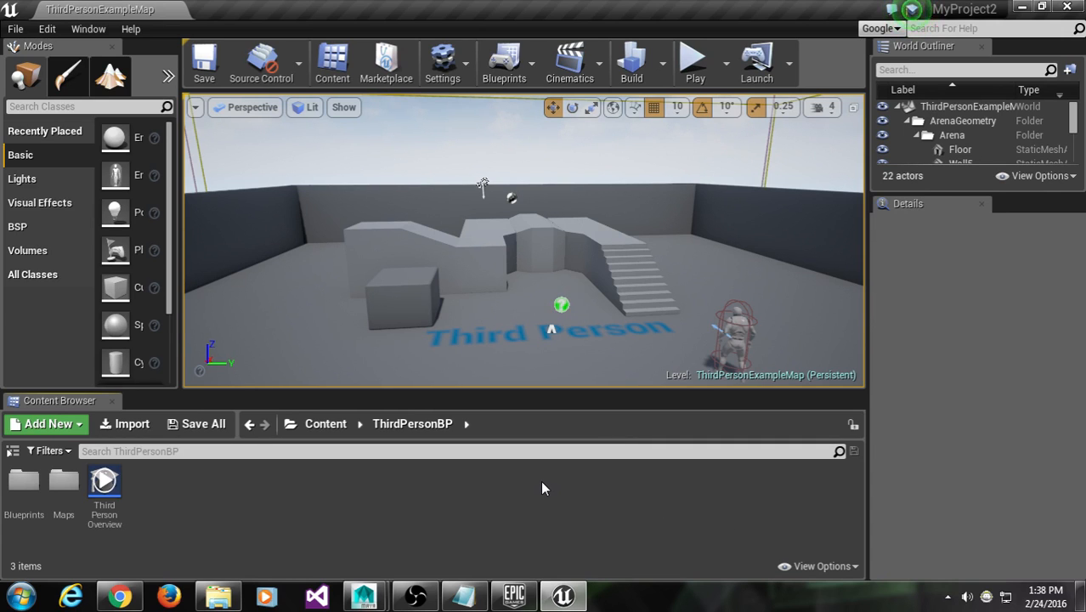
Create a folder named Thor in the project's root Content folder and open it
left_click(338, 429)
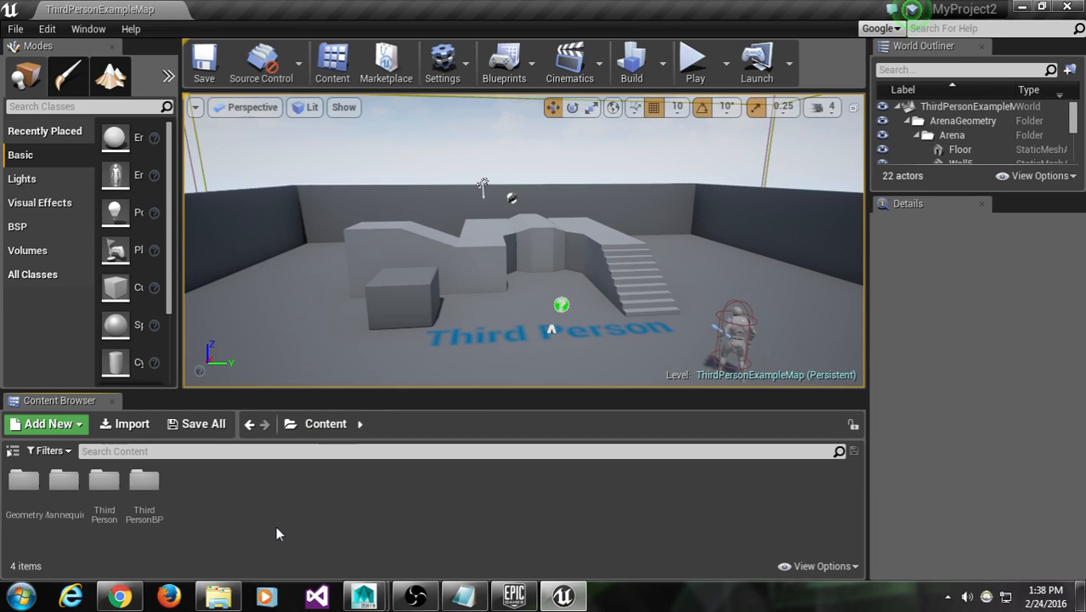
right_click(220, 479)
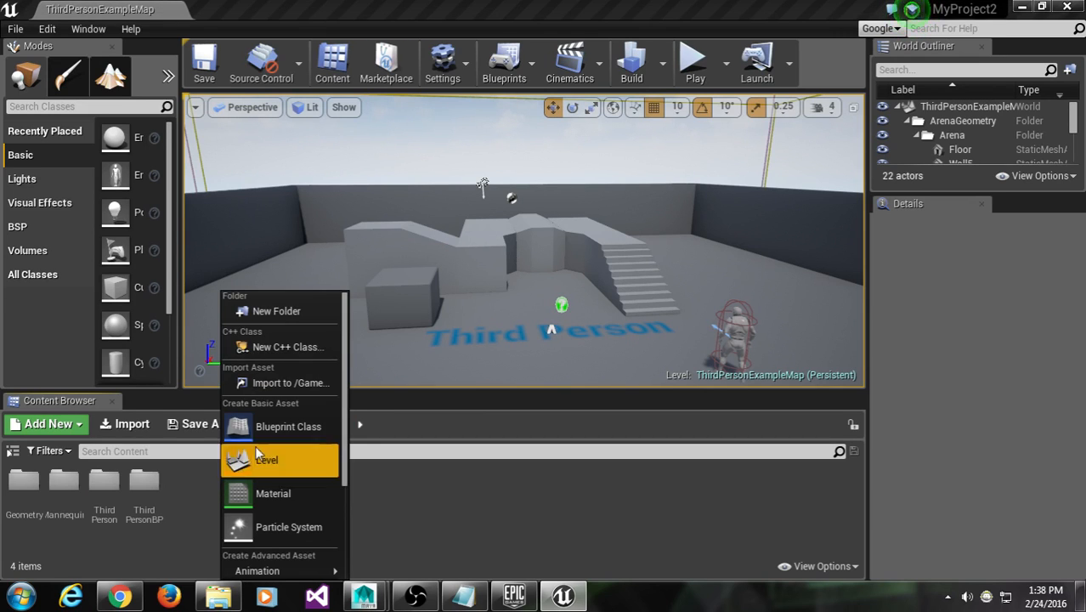
left_click(400, 511)
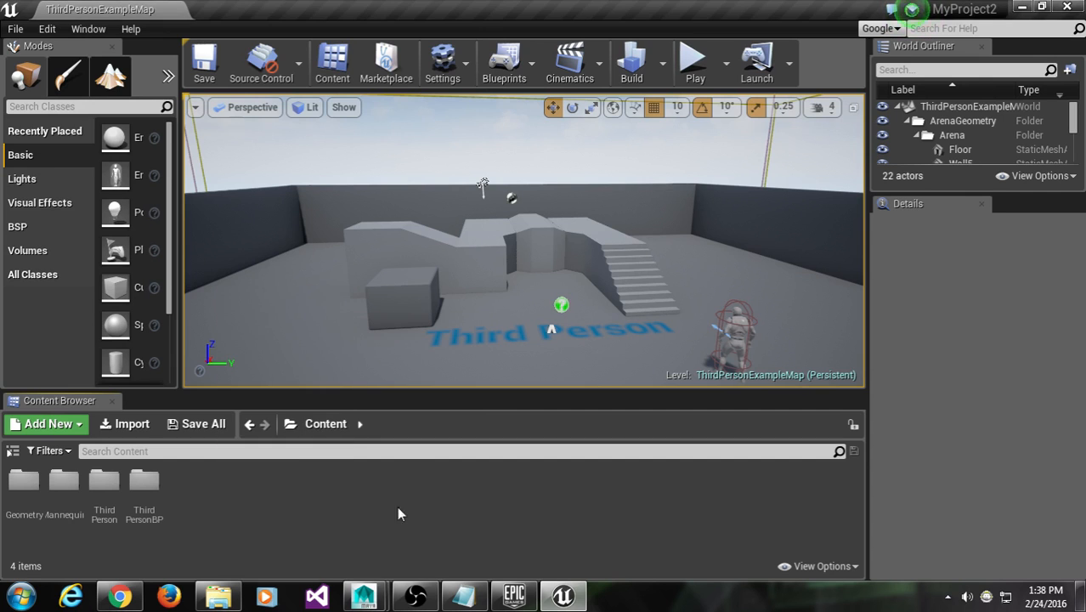
right_click(205, 497)
left_click(255, 312)
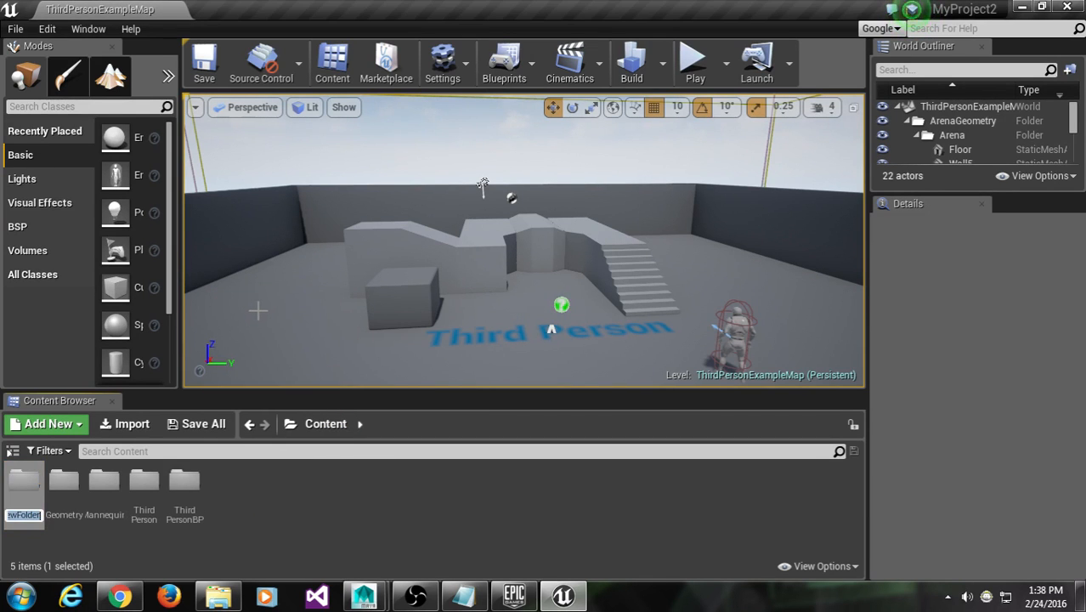
type("Thor")
key("Return")
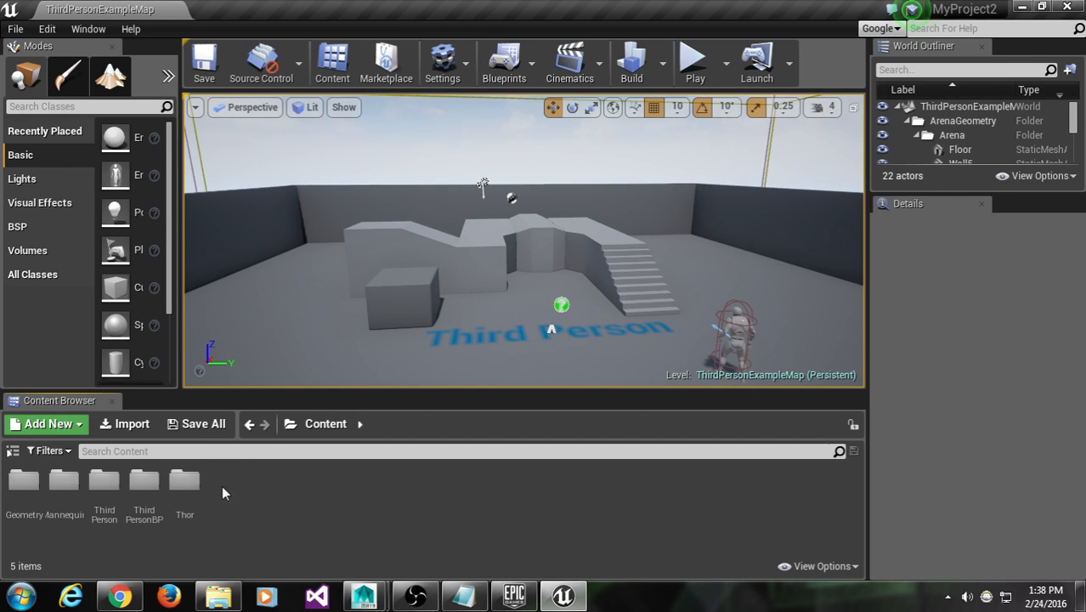
double_click(188, 491)
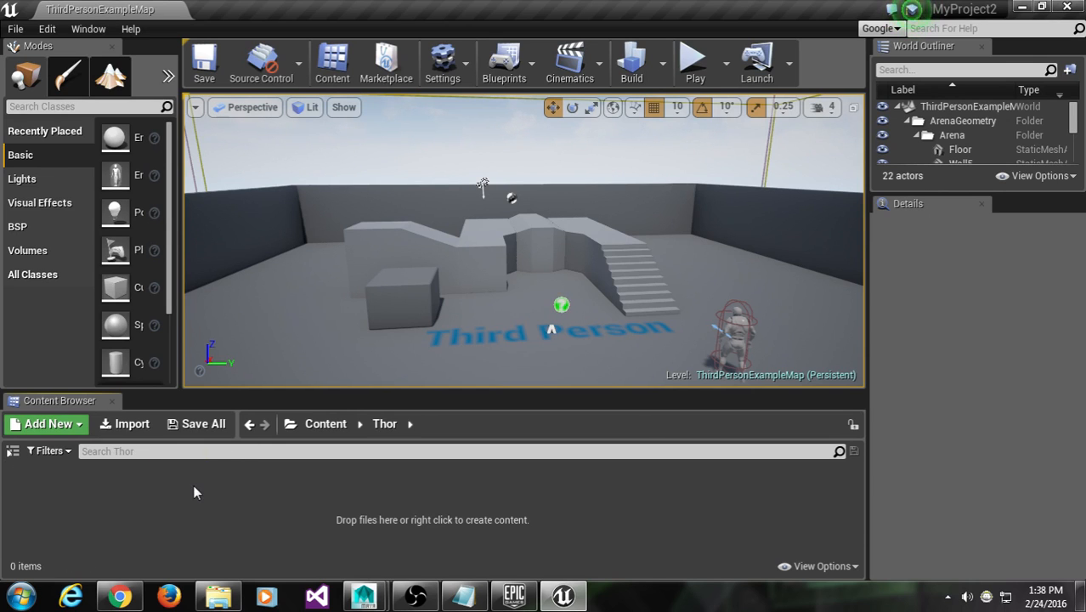
Start an asset import into the Thor folder and browse to the CurraCharacters folder on Storage (D:)
left_click(132, 423)
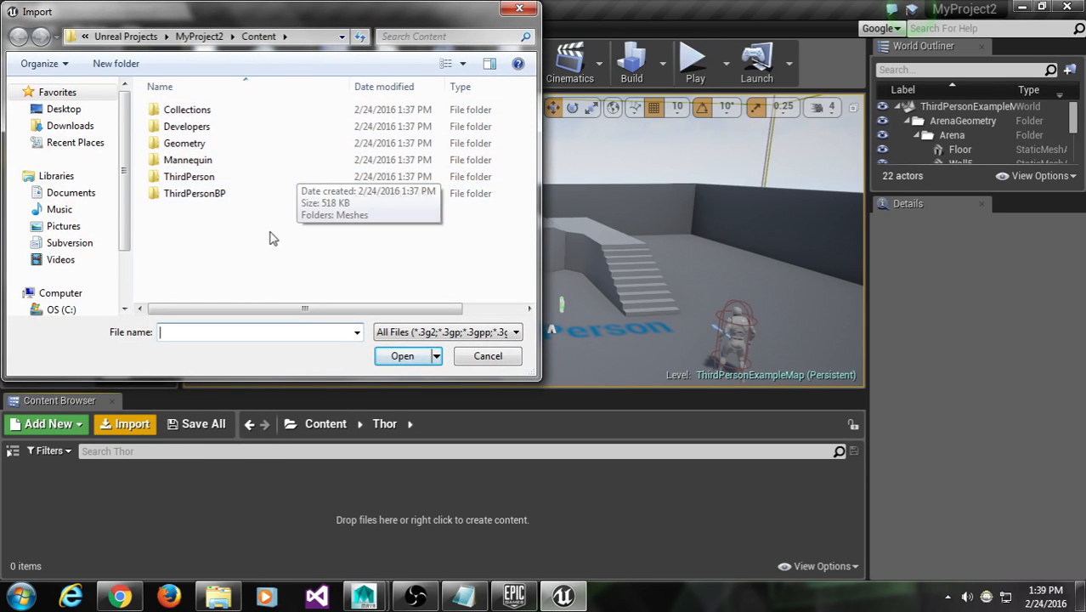
left_click_drag(126, 170, 125, 213)
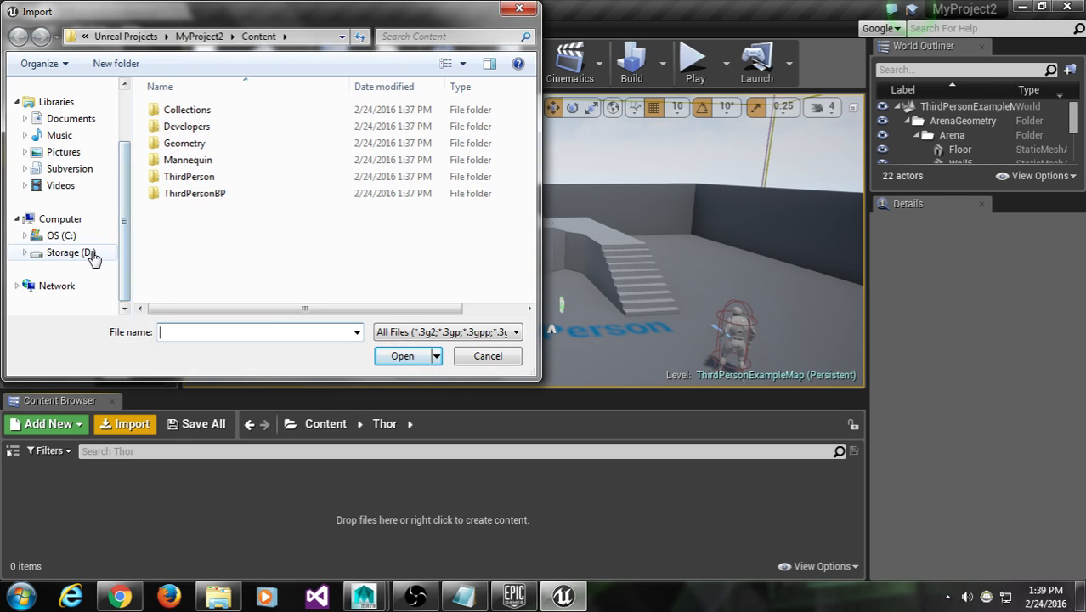
left_click(90, 253)
scroll(242, 255, "down", 15)
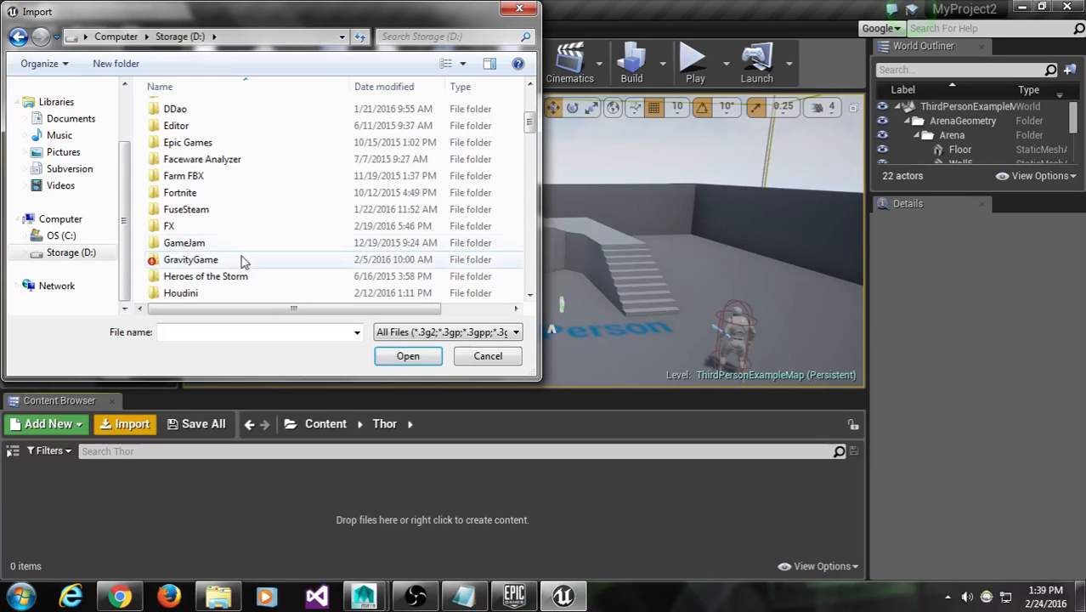
scroll(242, 250, "down", 5)
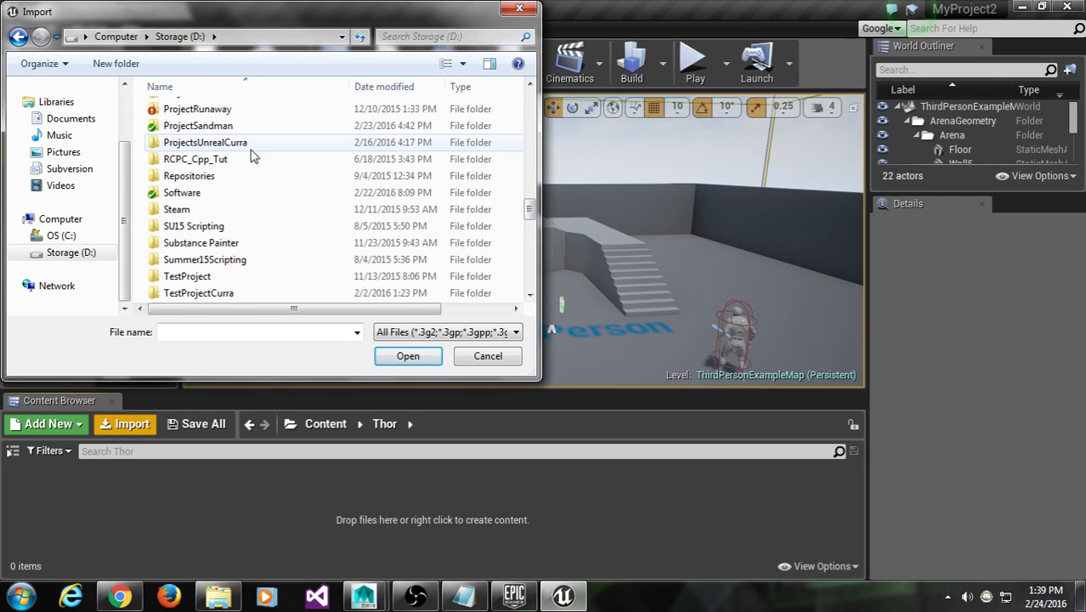
scroll(255, 178, "down", 5)
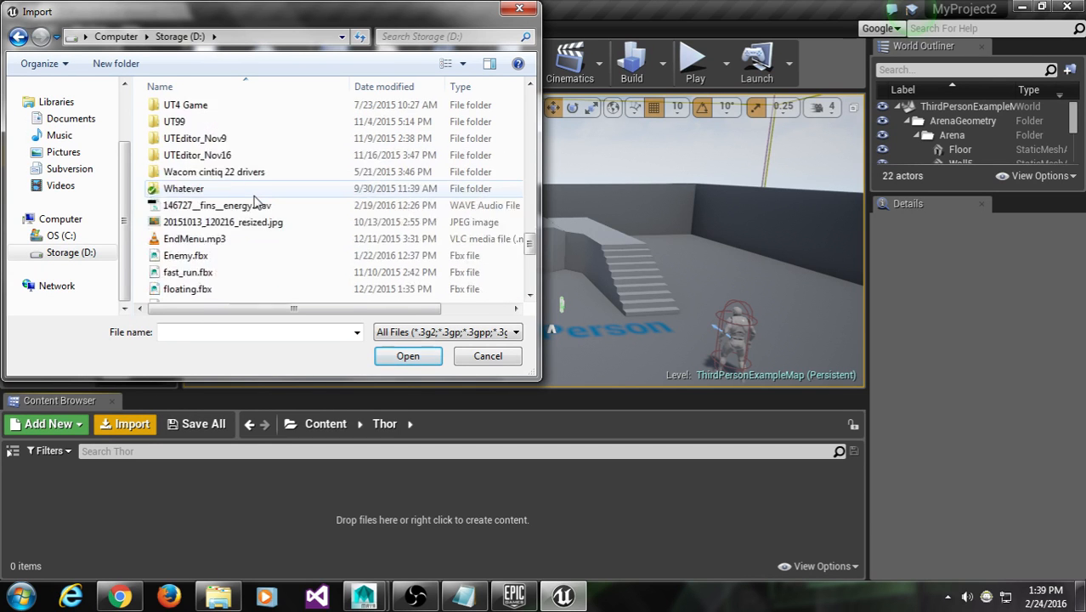
scroll(255, 201, "up", 15)
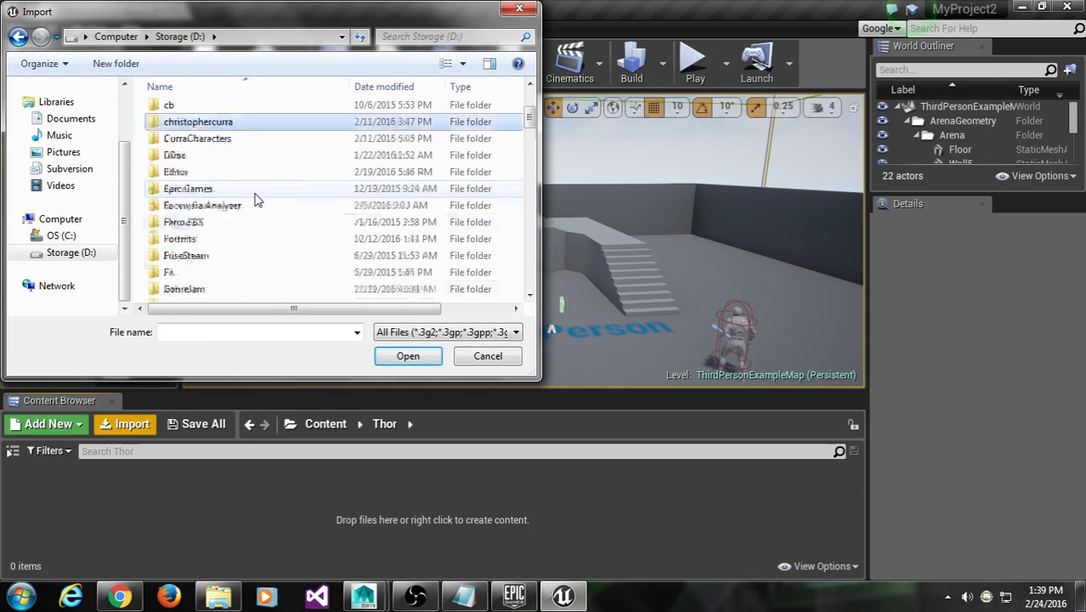
scroll(254, 229, "up", 3)
scroll(255, 203, "down", 5)
scroll(251, 217, "up", 4)
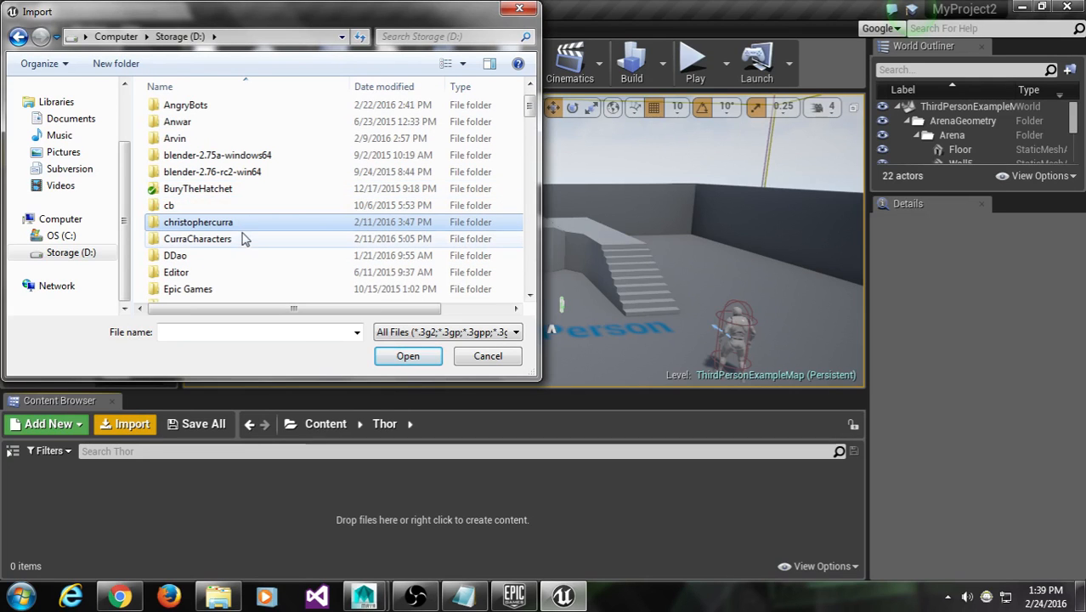
double_click(240, 241)
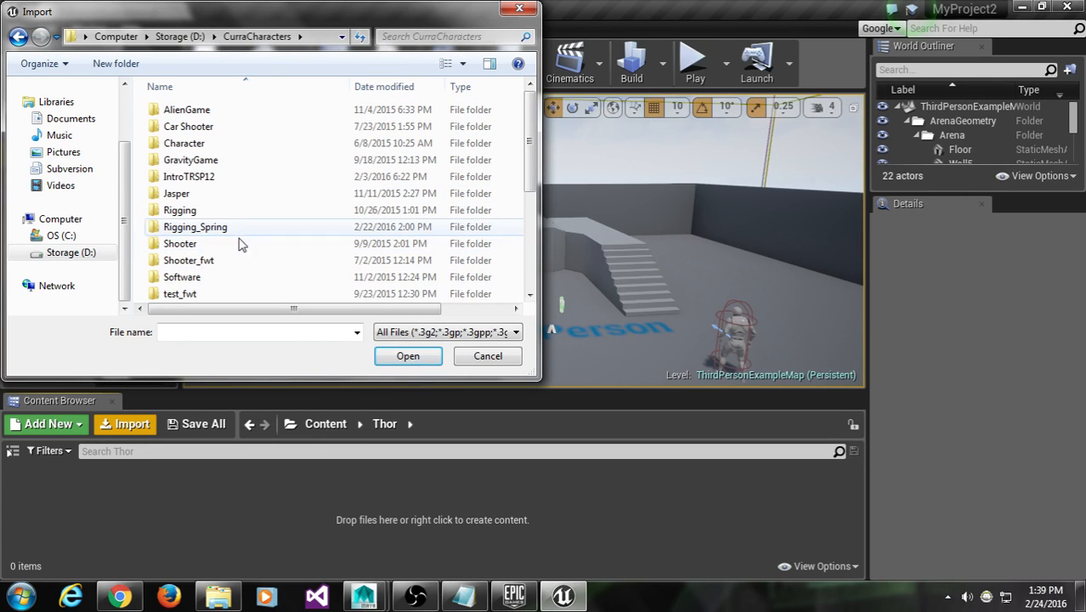
Choose Thor2Unreal.fbx from the Rigging_Spring\ThorDemo\Thor2 folder as the file to import
scroll(233, 196, "down", 3)
scroll(238, 204, "up", 1)
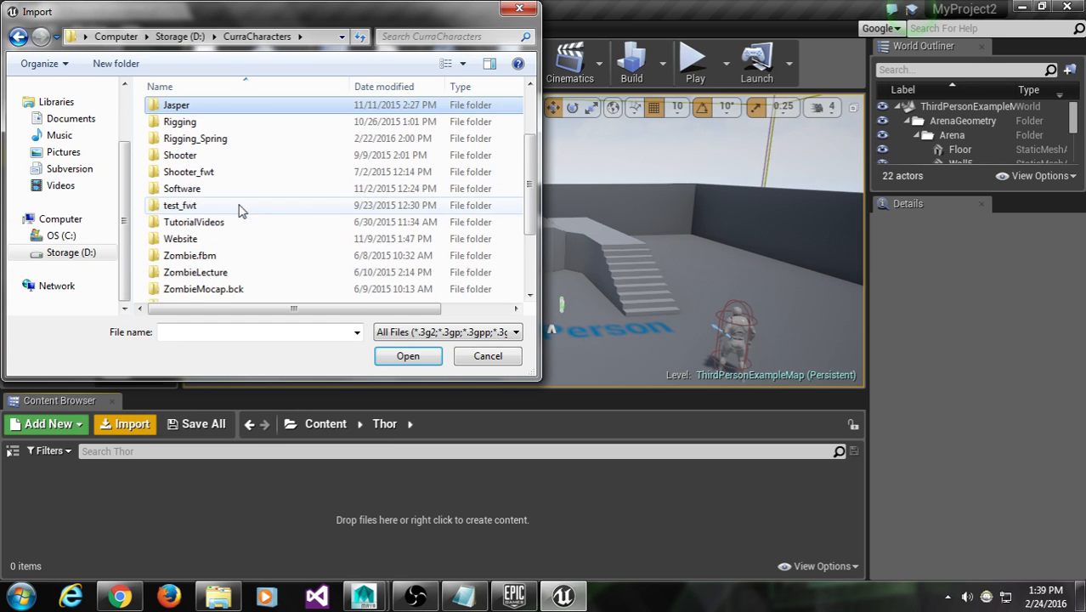
scroll(247, 213, "up", 2)
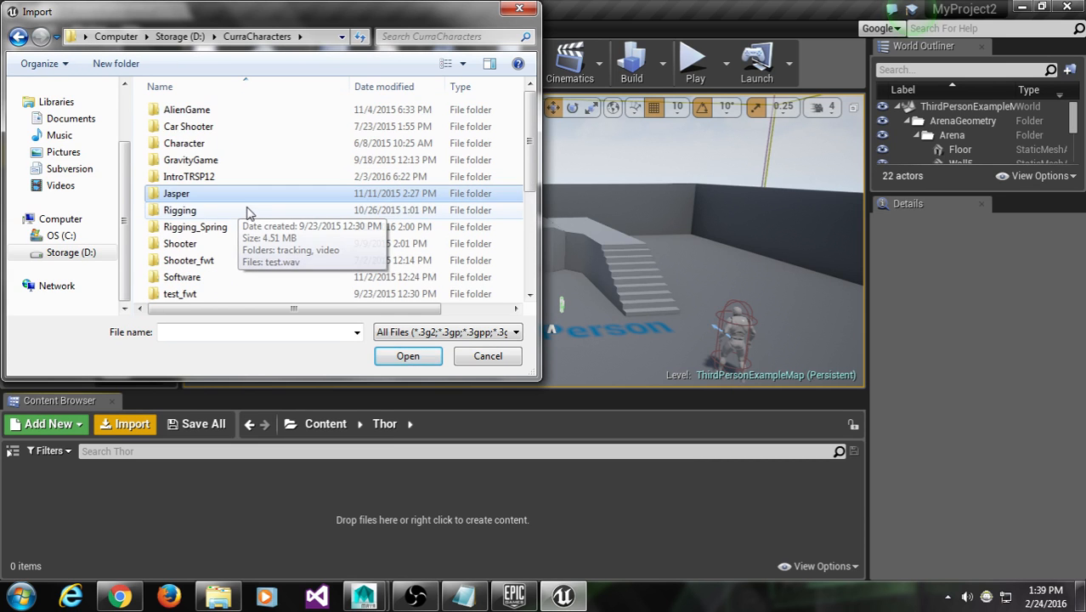
scroll(245, 209, "down", 4)
scroll(234, 144, "up", 2)
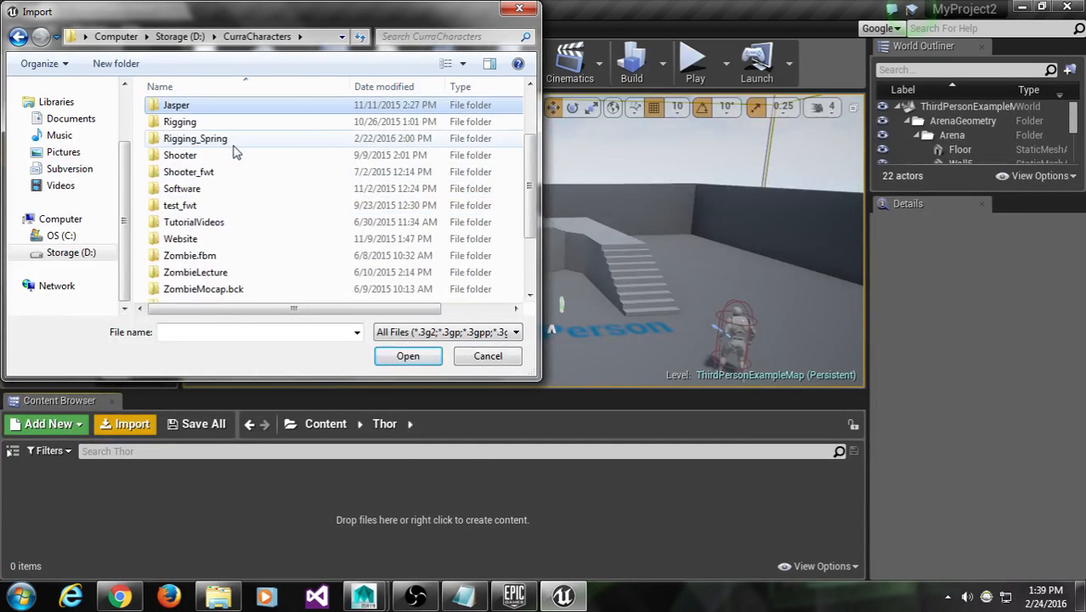
scroll(230, 230, "up", 2)
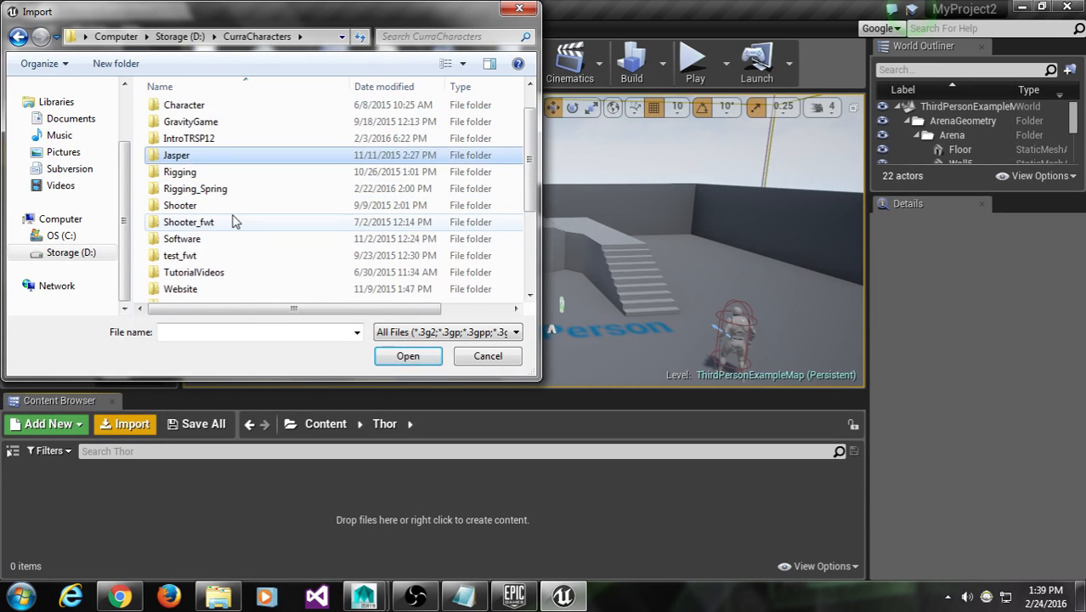
scroll(235, 217, "down", 4)
scroll(235, 213, "up", 4)
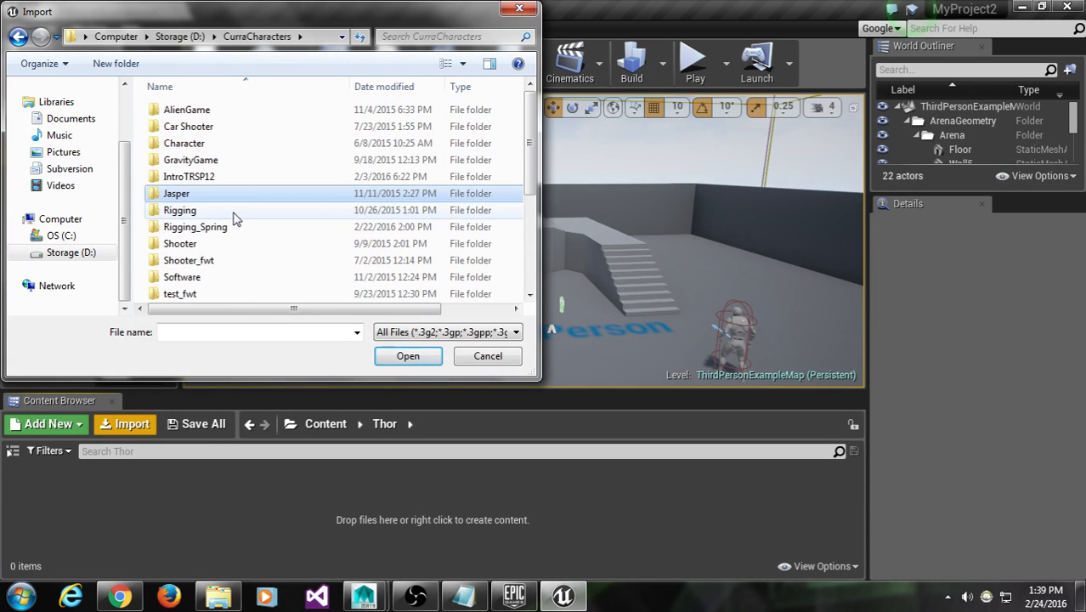
left_click(223, 193)
double_click(238, 229)
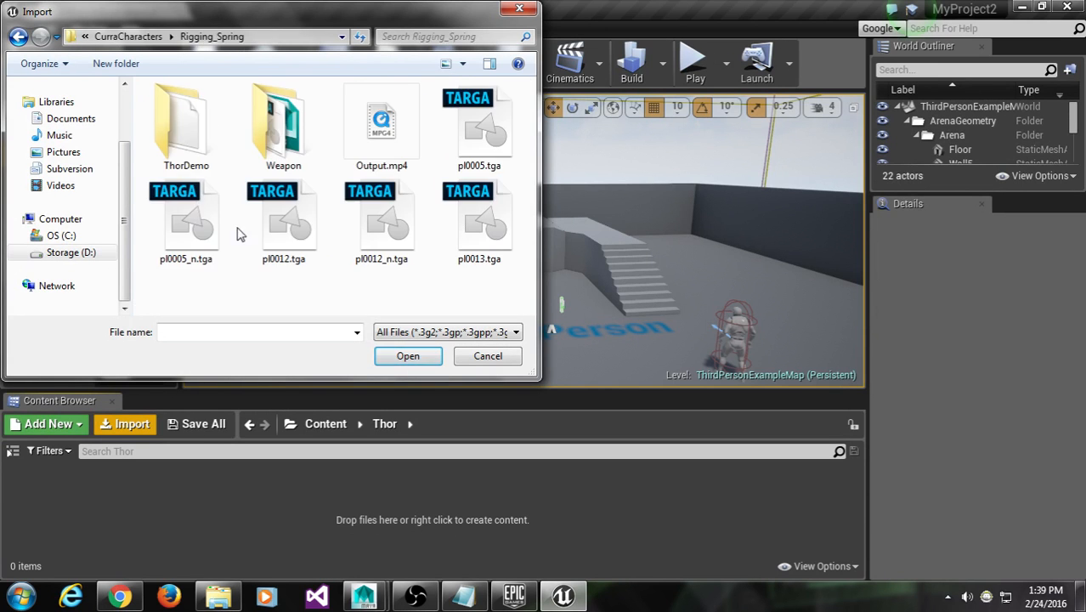
double_click(206, 152)
double_click(201, 129)
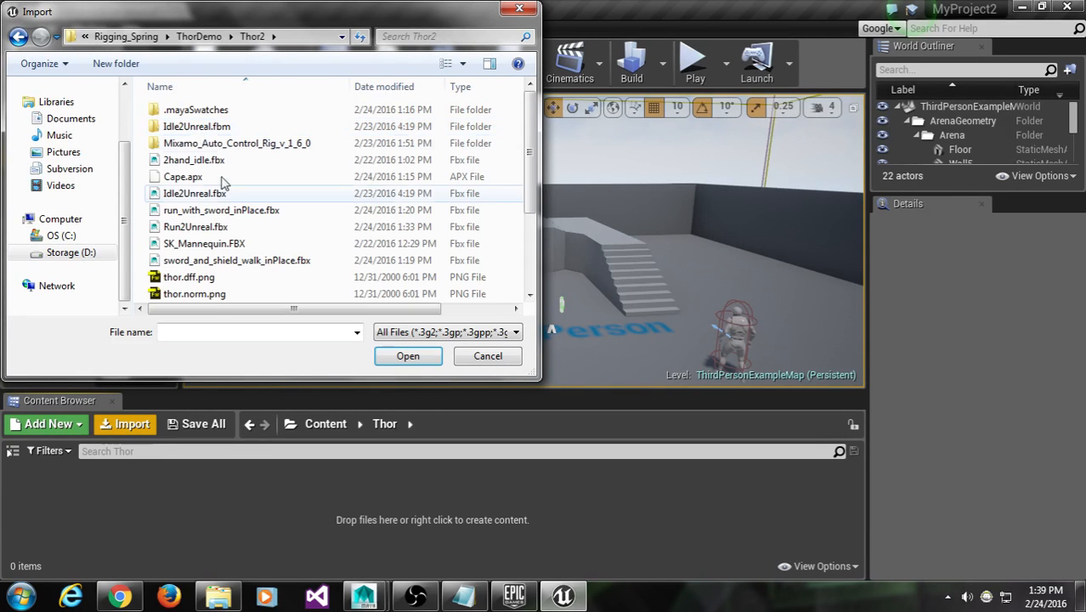
left_click_drag(248, 376, 248, 548)
left_click(212, 345)
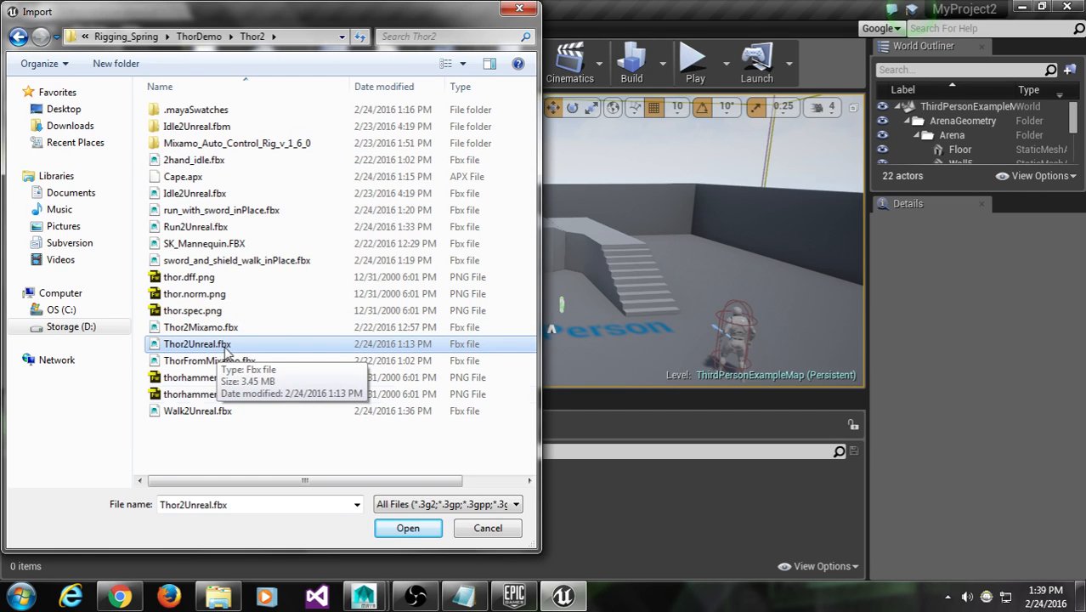
left_click(422, 527)
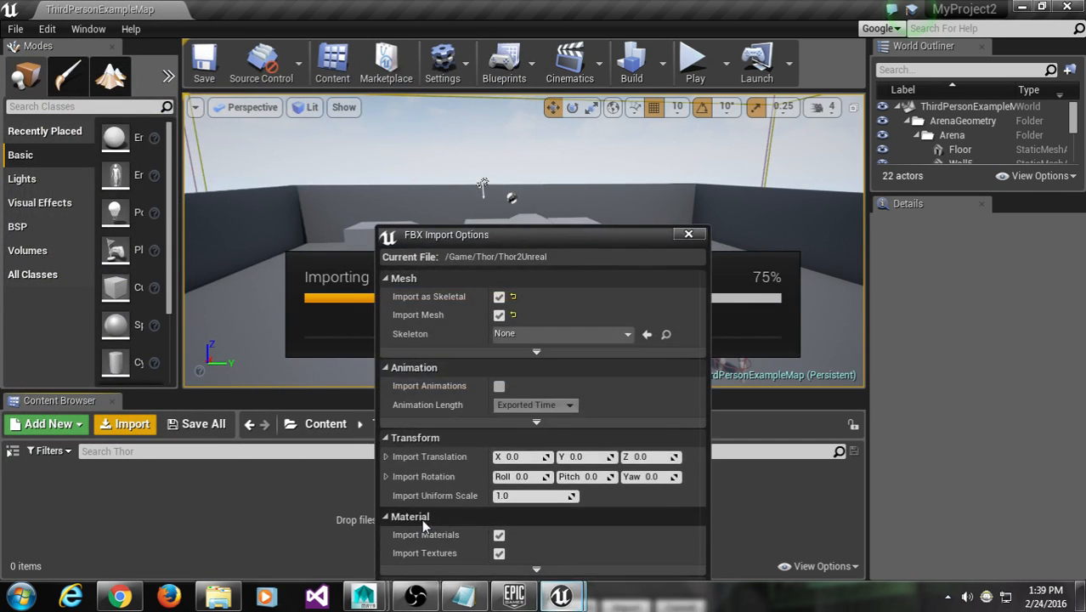
Assign UE4_Mannequin_Skeleton as the skeleton in the FBX import options for Thor2Unreal
left_click_drag(581, 235, 451, 93)
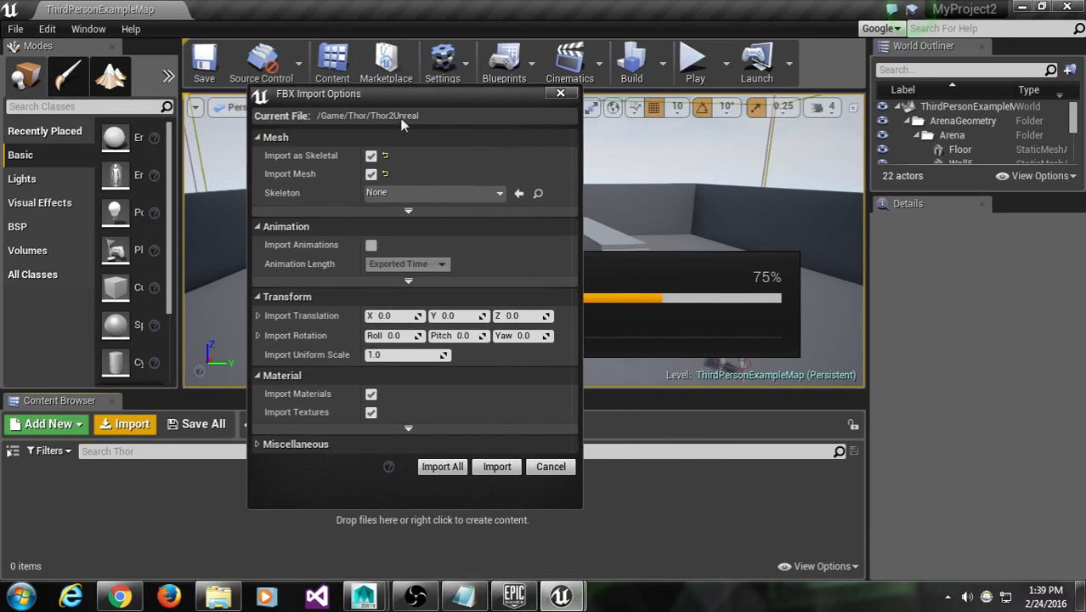
left_click(404, 196)
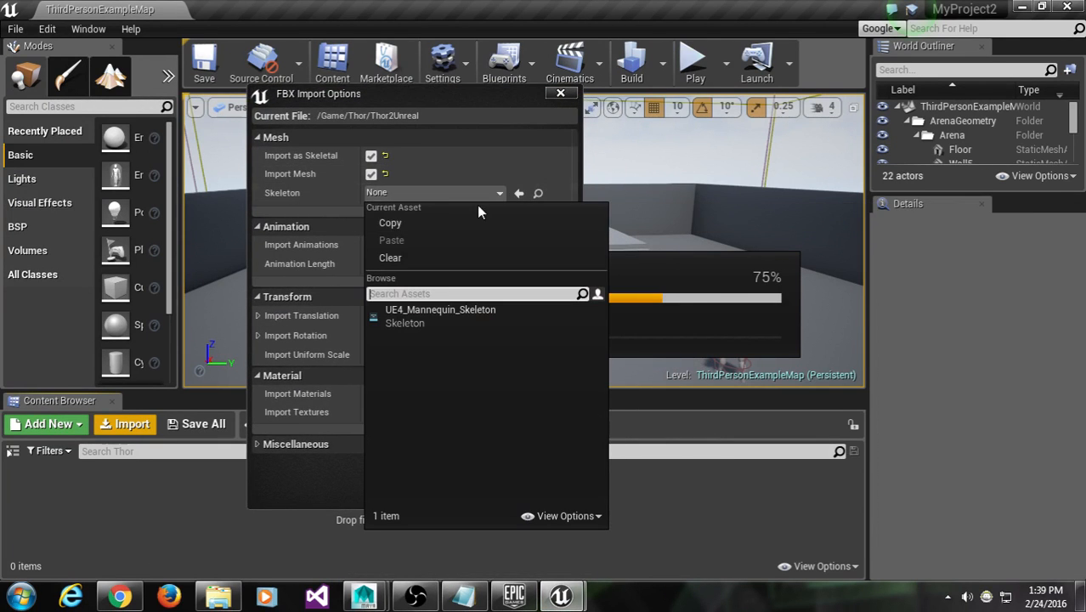
left_click(440, 313)
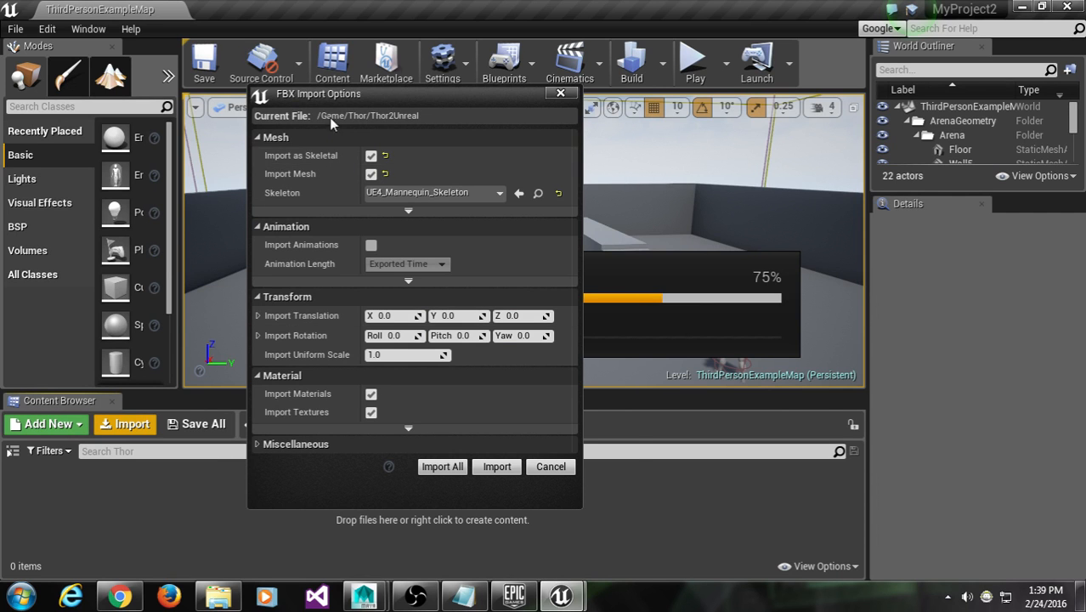
mouse_move(330, 93)
left_mouse_down()
mouse_move(348, 154)
mouse_move(321, 90)
left_mouse_up()
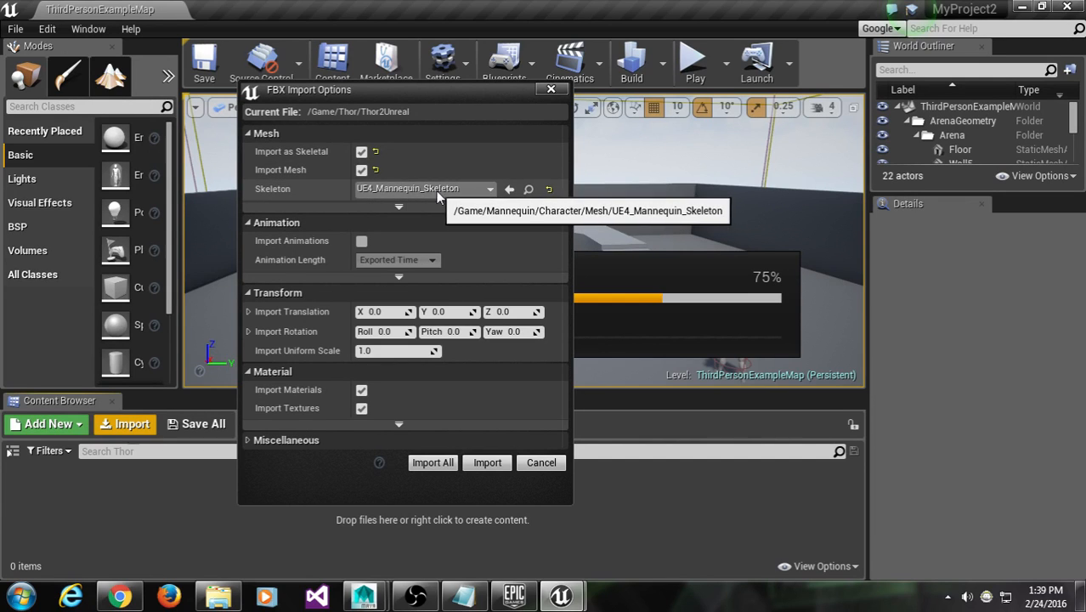
Import Thor2Unreal with all options, regenerate the skeleton from the mesh for every prompt, and dismiss the import log
left_click(432, 463)
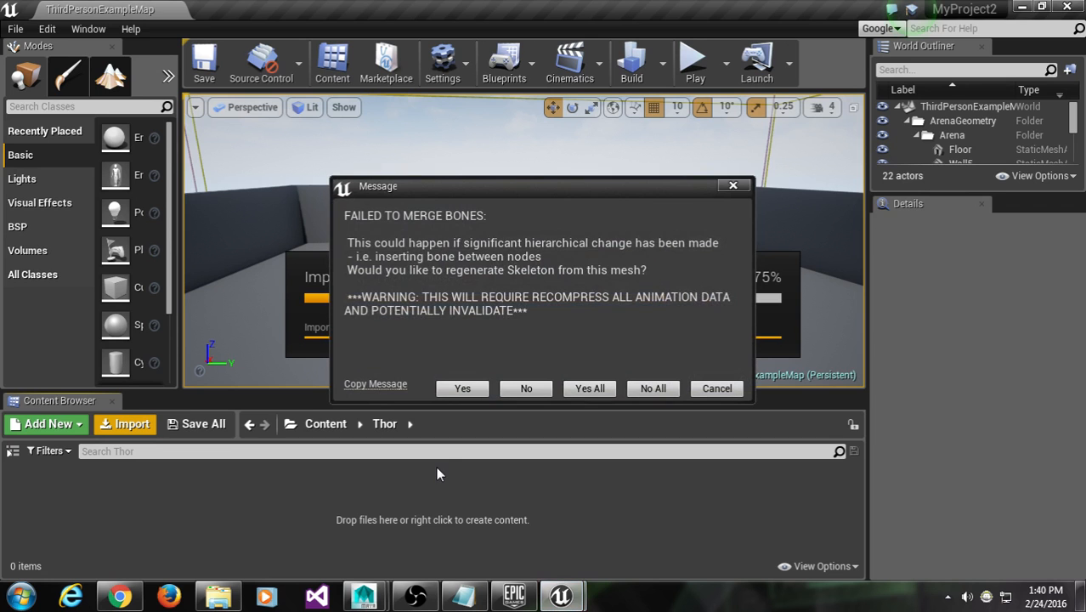
left_click(584, 388)
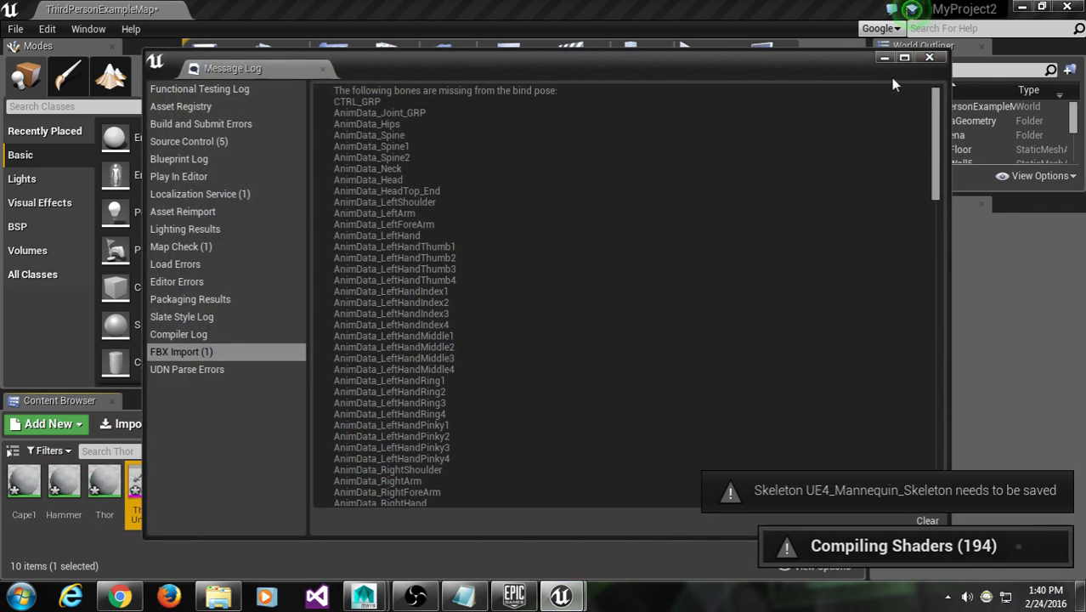
left_click(926, 58)
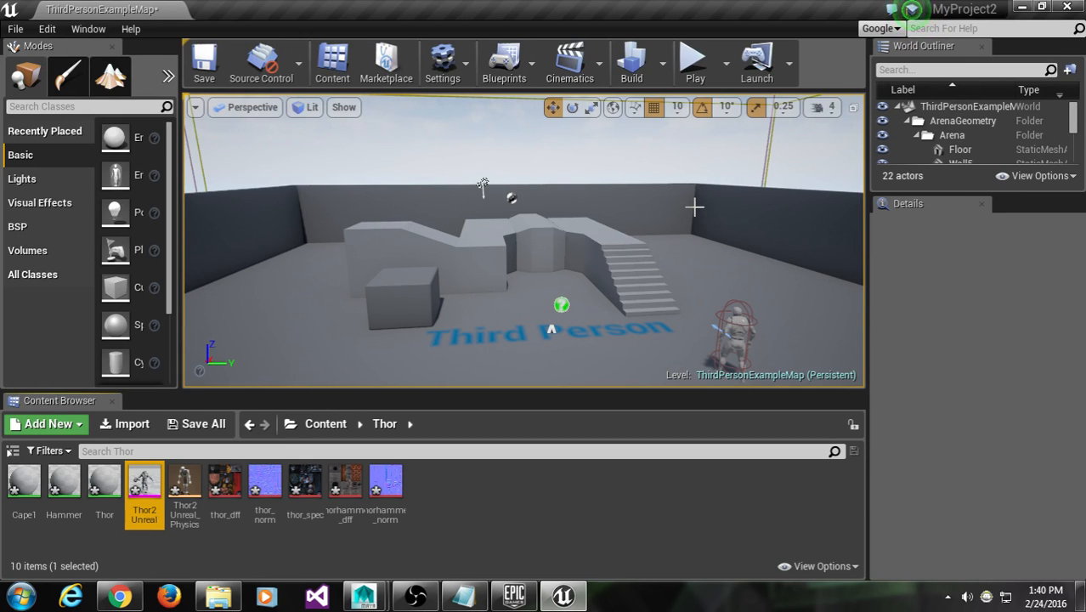
Play the level in the viewport, stop it, and look over the mannequin in the scene
left_click(693, 62)
left_click(724, 349)
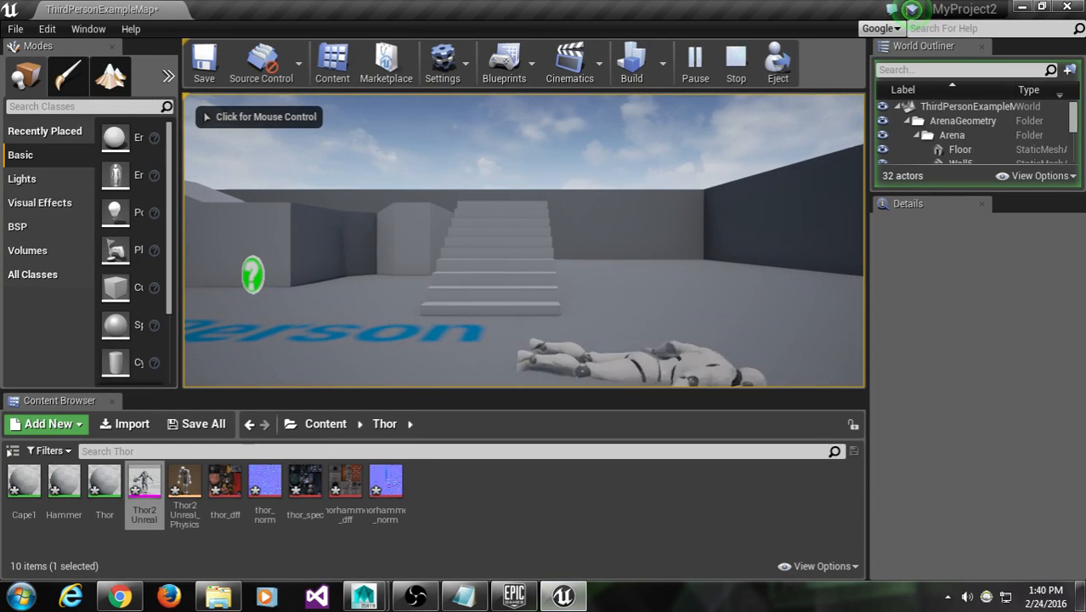
key("F11")
key("Escape")
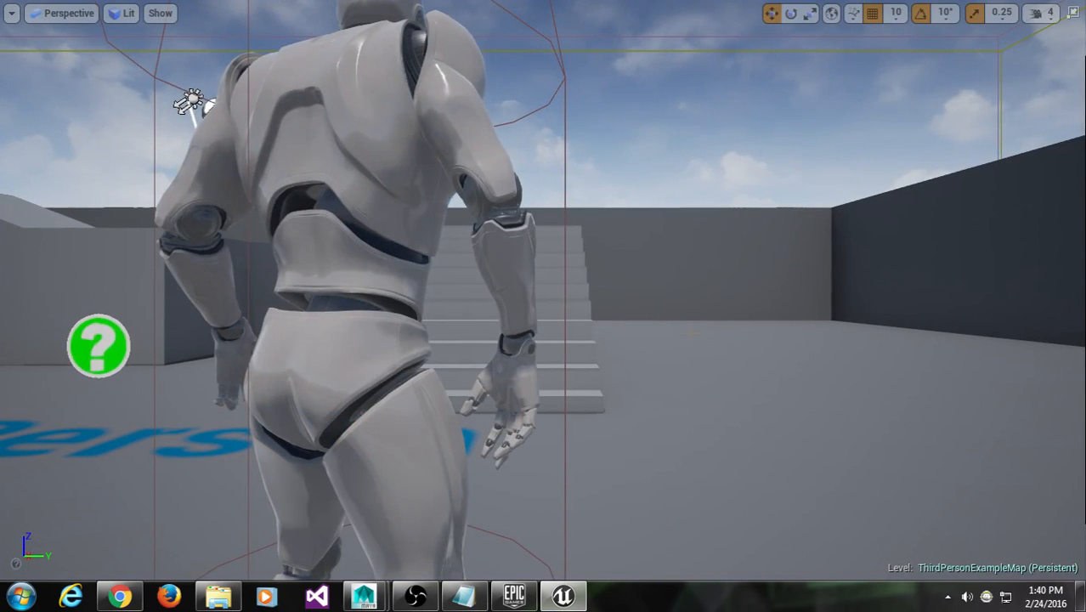
left_click(700, 256)
key("F11")
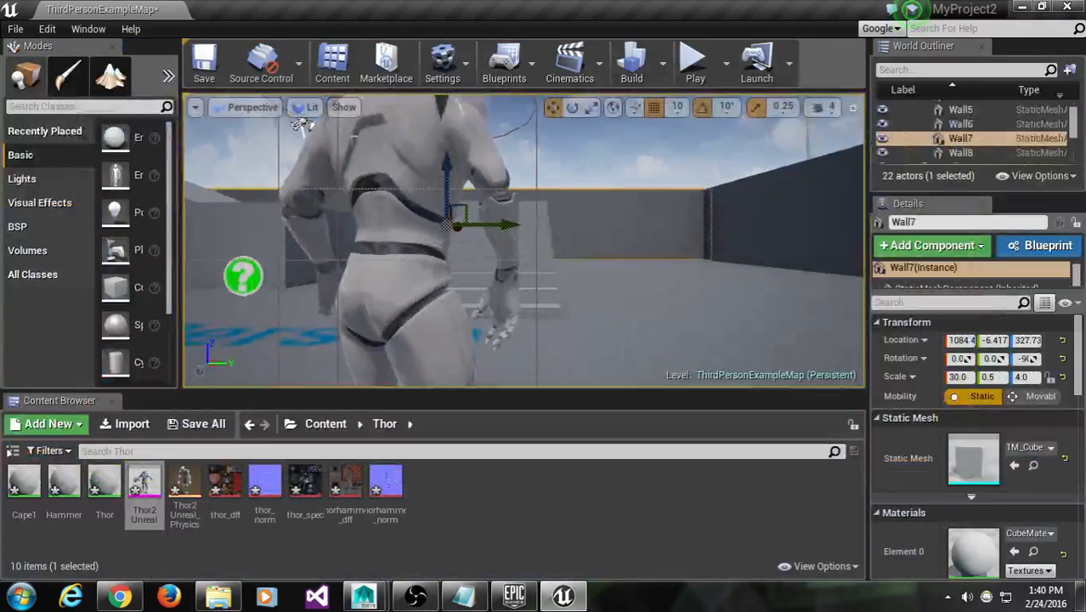
scroll(576, 231, "down", 3)
scroll(575, 232, "up", 2)
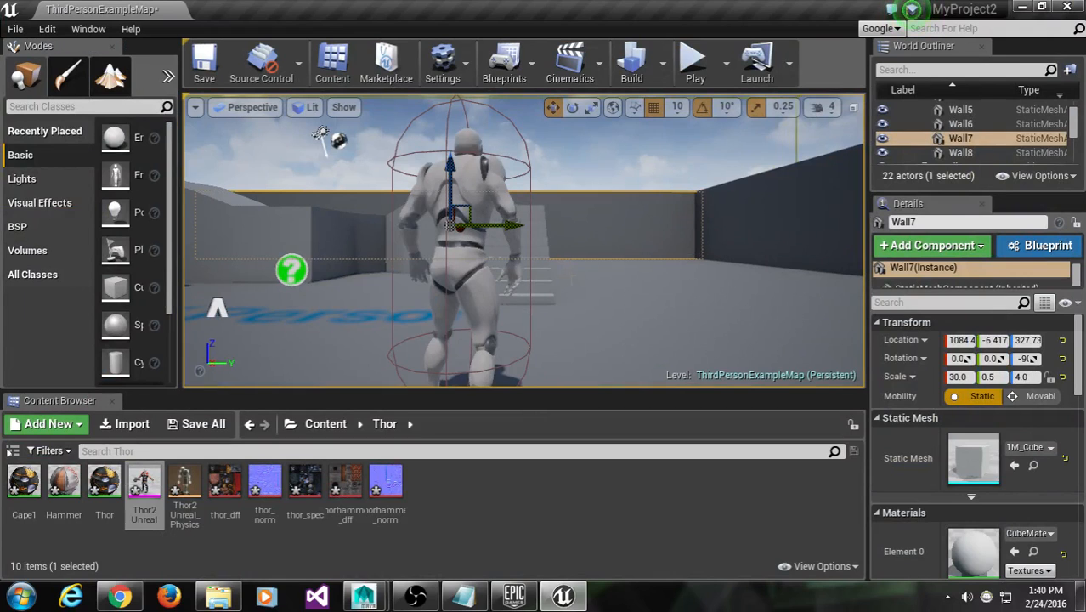
Open the Thor2Unreal skeletal mesh, dock its editor beside the level tab, and view the model at an angle
left_click(533, 478)
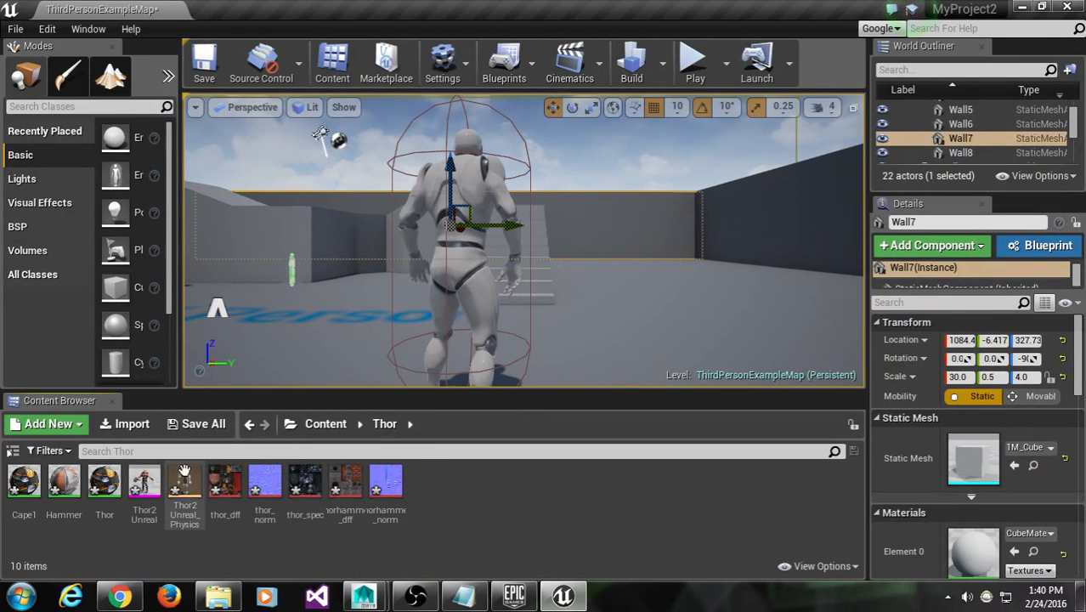
double_click(140, 482)
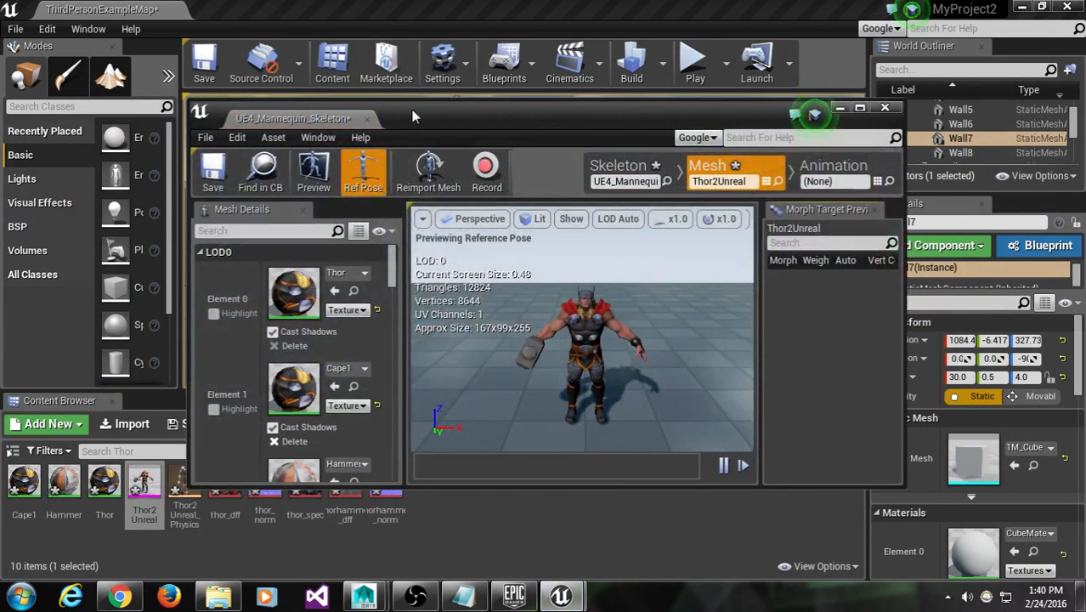
left_click_drag(344, 118, 299, 9)
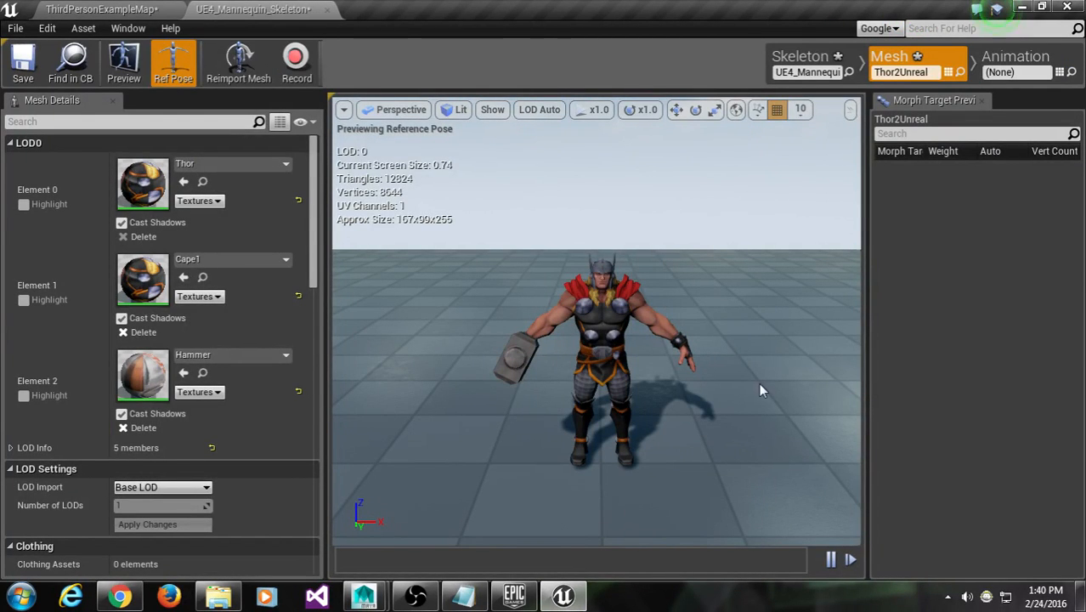
mouse_move(759, 382)
left_mouse_down("alt")
mouse_move(527, 353)
mouse_move(595, 335)
mouse_move(730, 365)
mouse_move(778, 390)
left_mouse_up("alt")
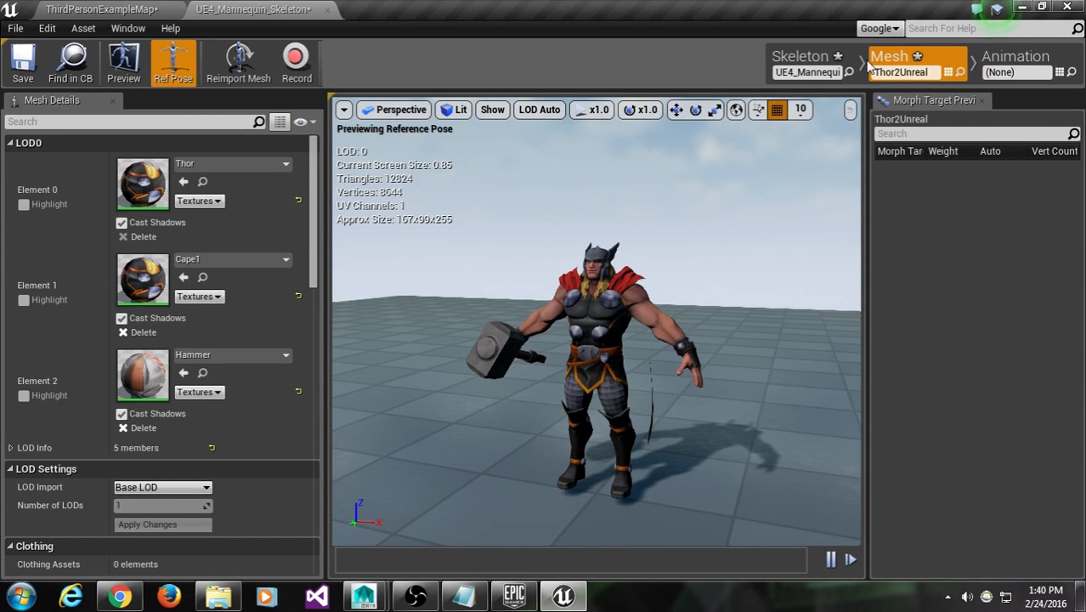
Switch the skeleton editor to Animation mode and widen the asset list's Name column to show the full animation names
left_click(1015, 60)
left_click_drag(633, 406, 701, 379, "alt")
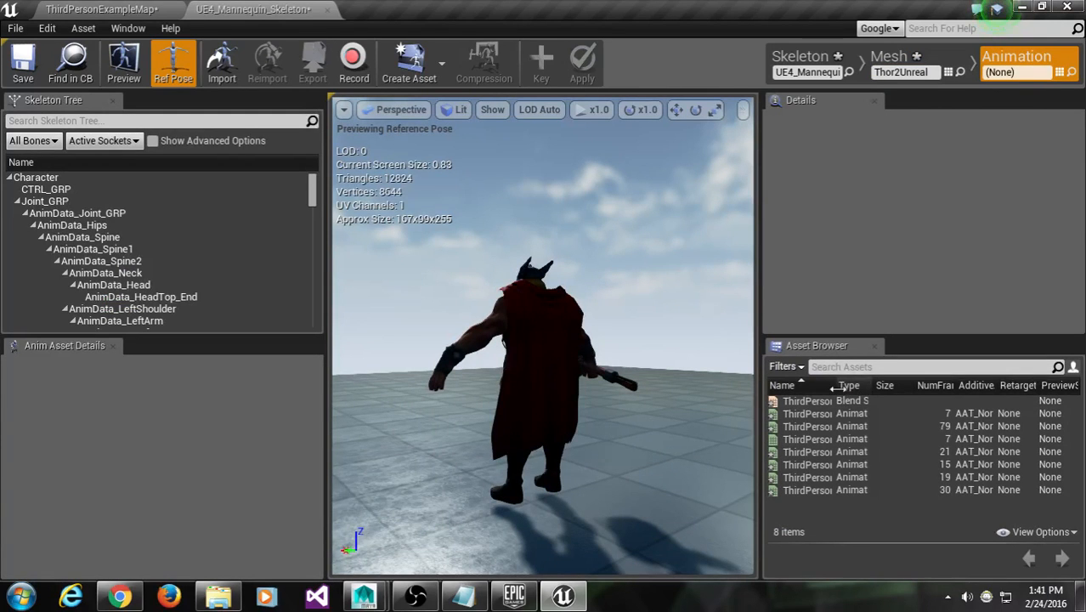
left_click_drag(837, 386, 966, 386)
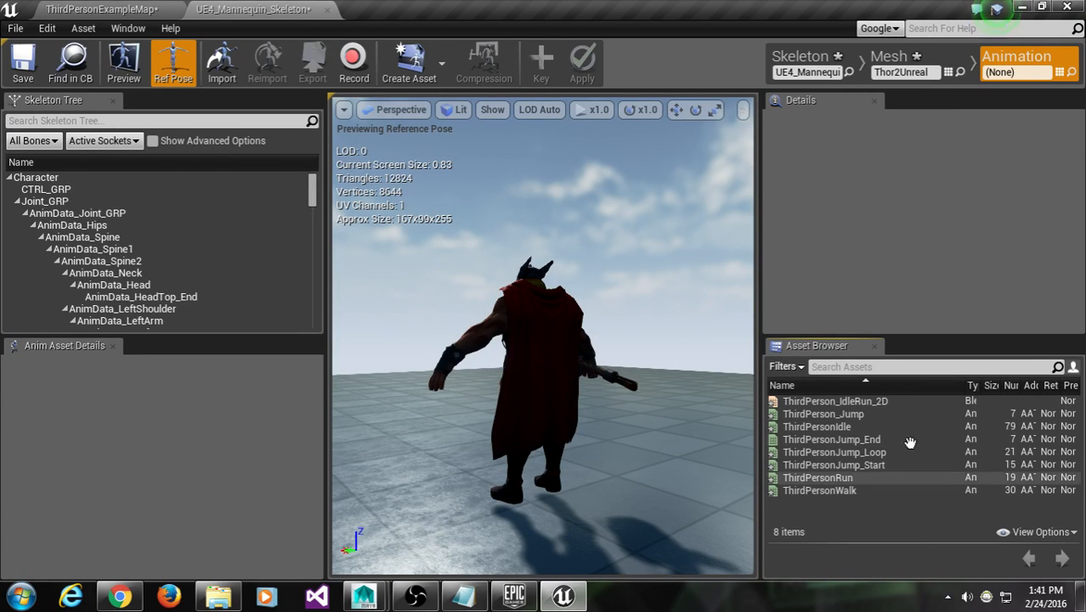
mouse_move(965, 385)
left_mouse_down()
mouse_move(909, 385)
mouse_move(956, 385)
left_mouse_up()
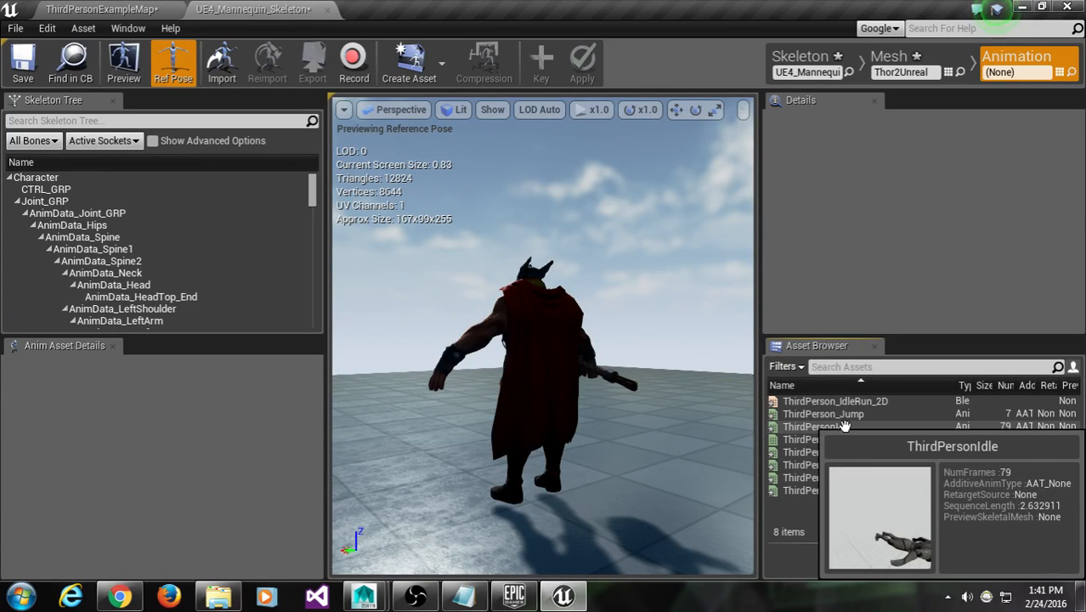
Reimport the ThirdPersonIdle animation from Idle2Unreal.fbx in CurraCharacters\Rigging_Spring\ThorDemo\Thor2 on Storage (D:)
right_click(846, 426)
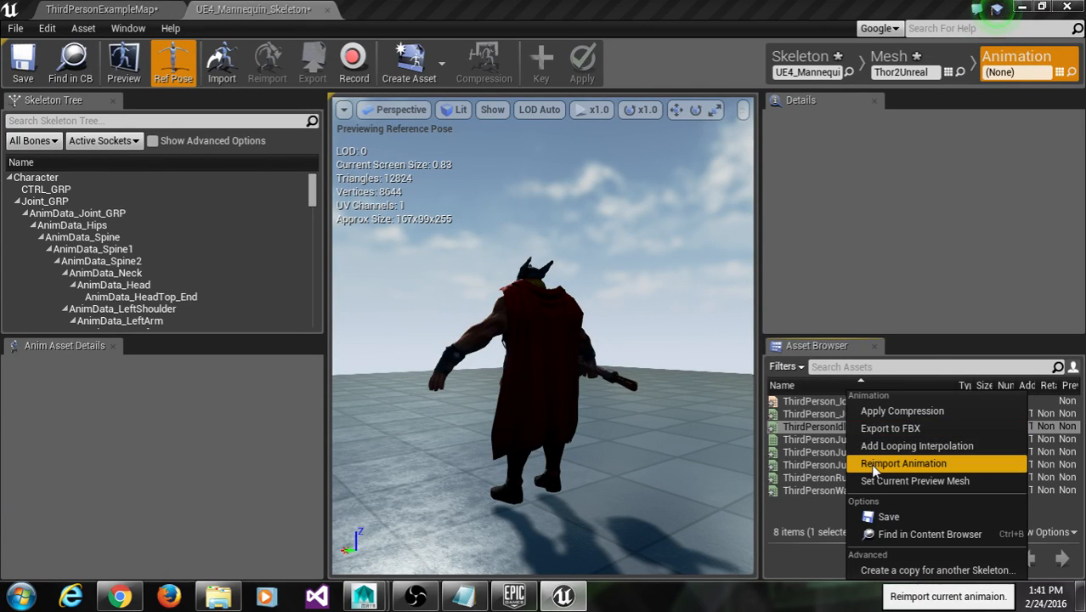
left_click(875, 463)
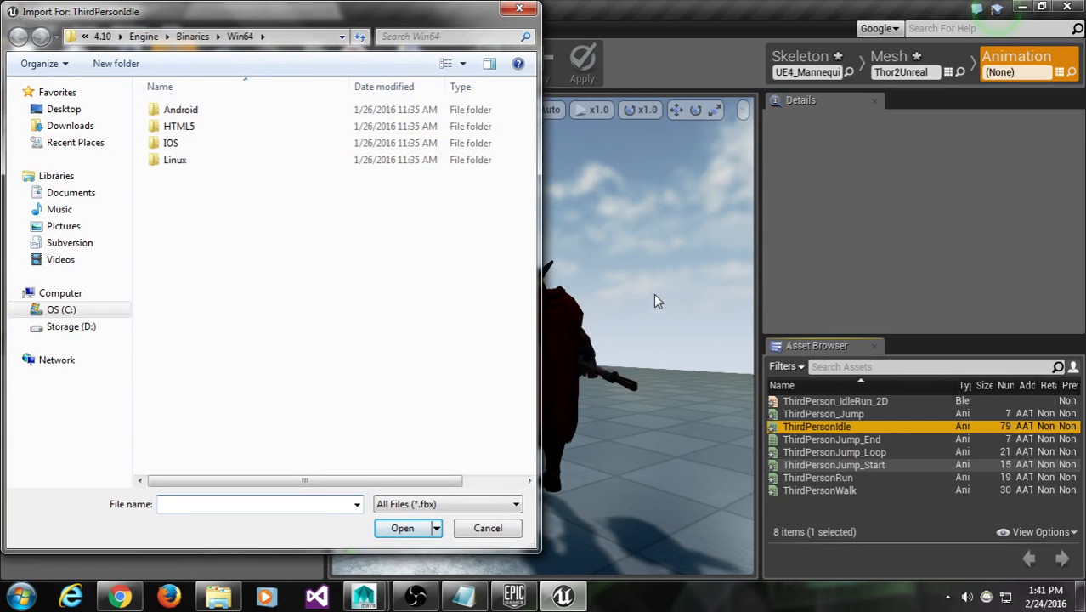
left_click(81, 328)
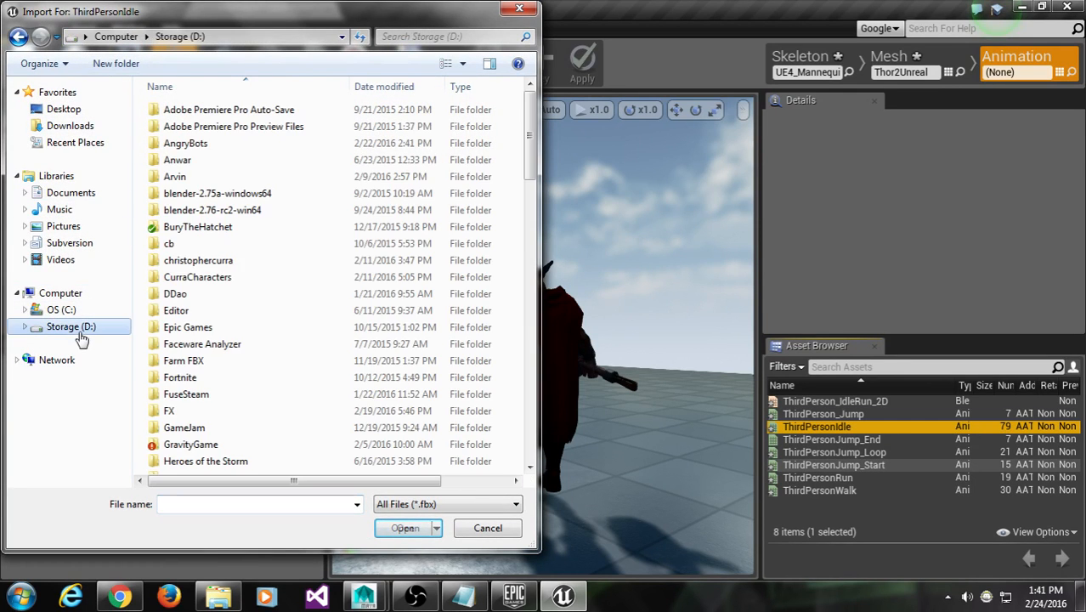
double_click(204, 287)
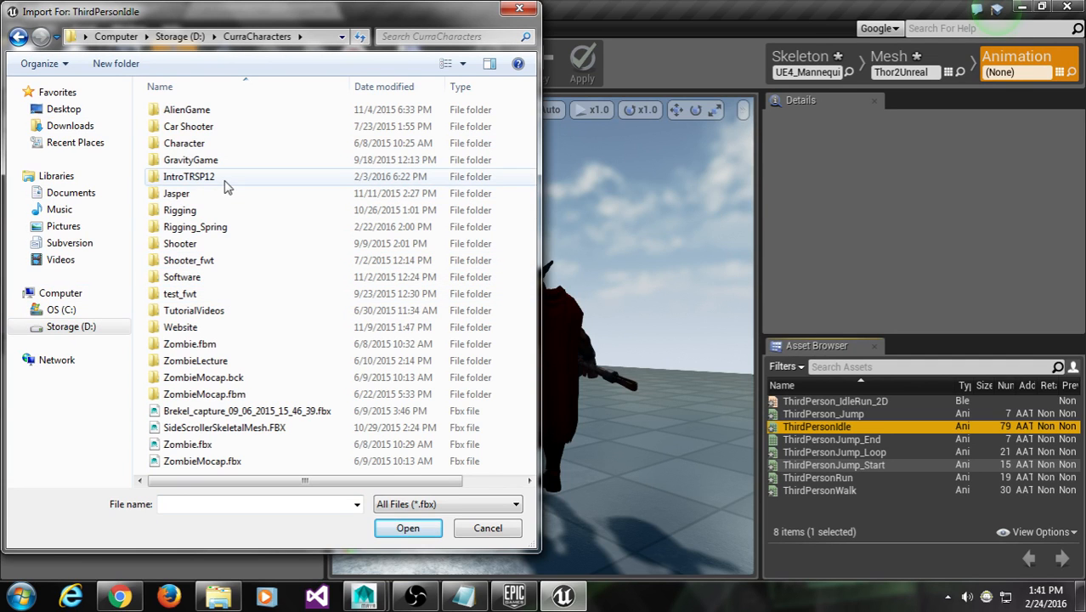
double_click(194, 227)
double_click(185, 138)
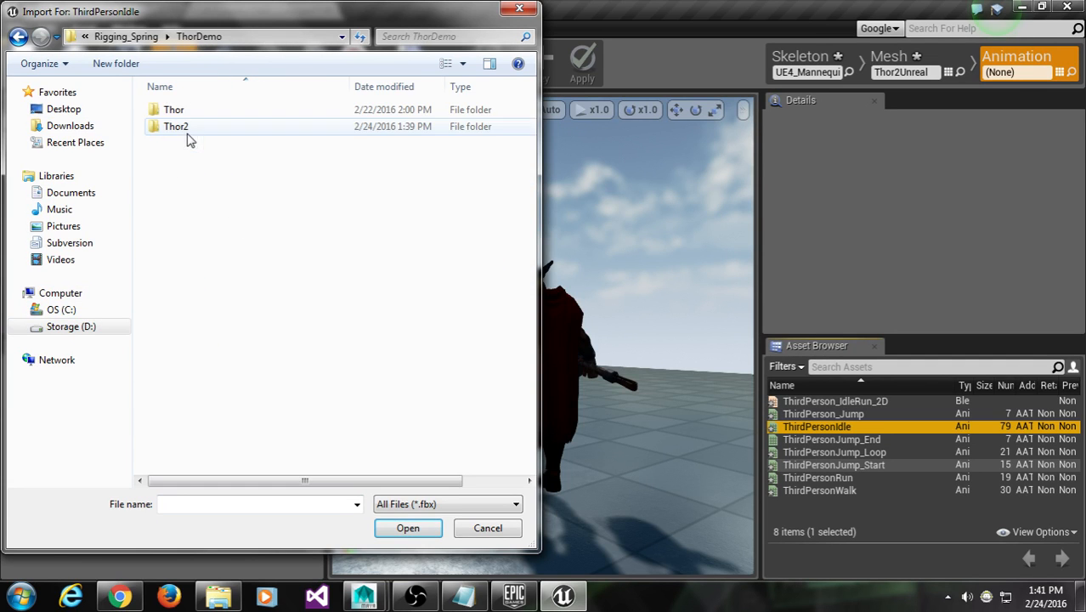
double_click(186, 128)
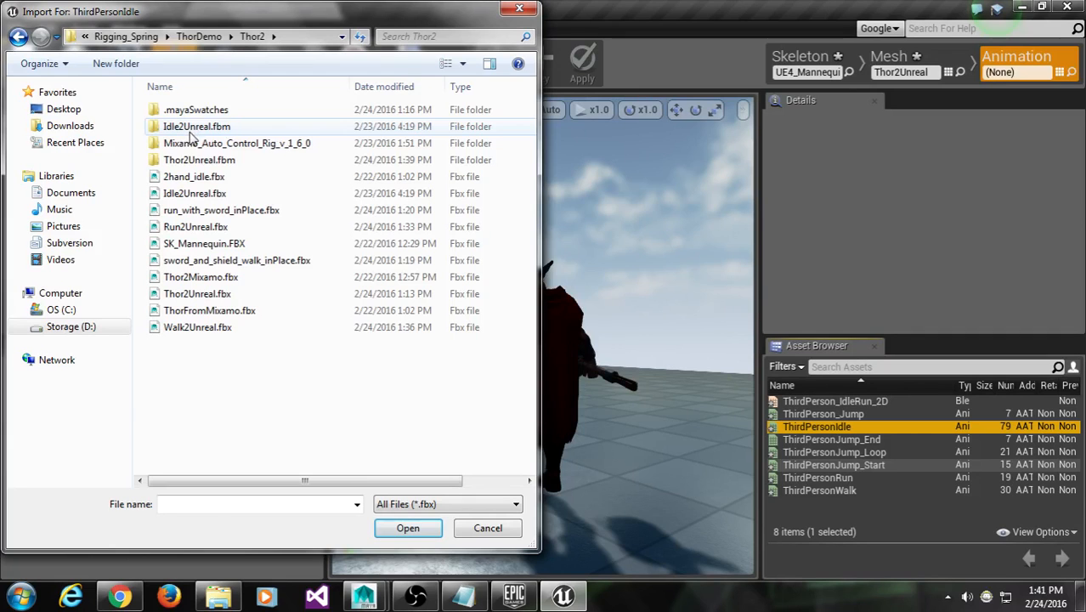
left_click(195, 195)
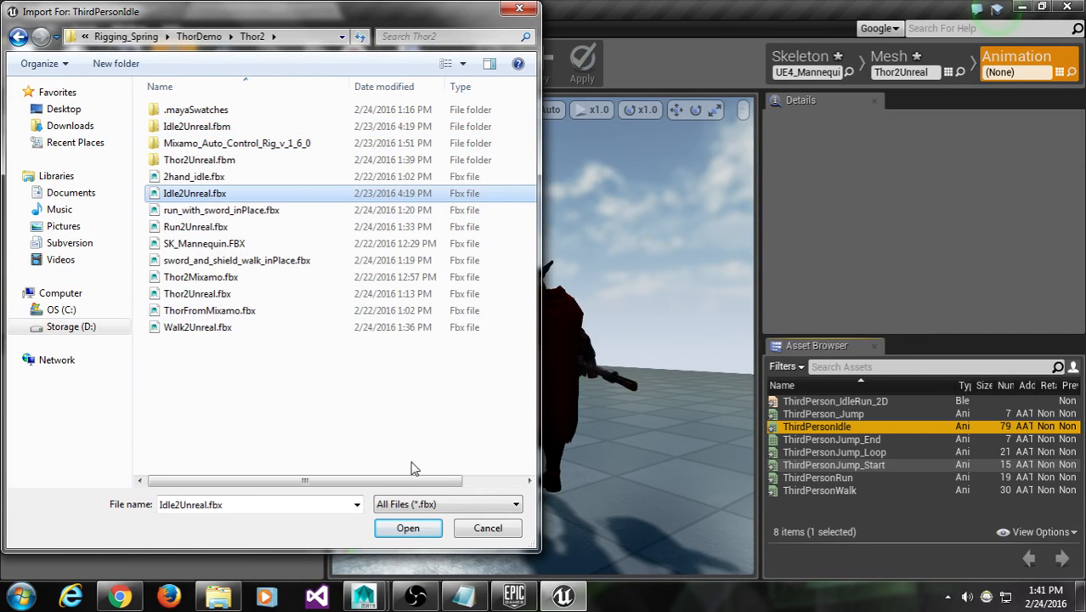
left_click(406, 527)
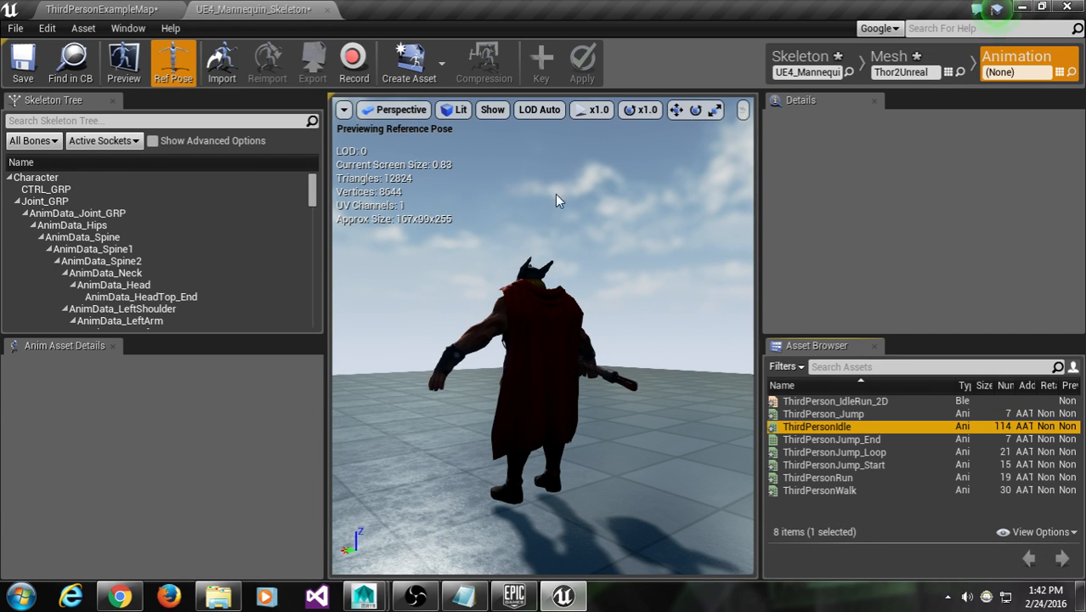
Open the ThirdPersonIdle animation and examine its playback on the full Thor model in the preview
double_click(790, 425)
mouse_move(457, 236)
left_mouse_down()
mouse_move(510, 236)
mouse_move(457, 237)
left_mouse_up()
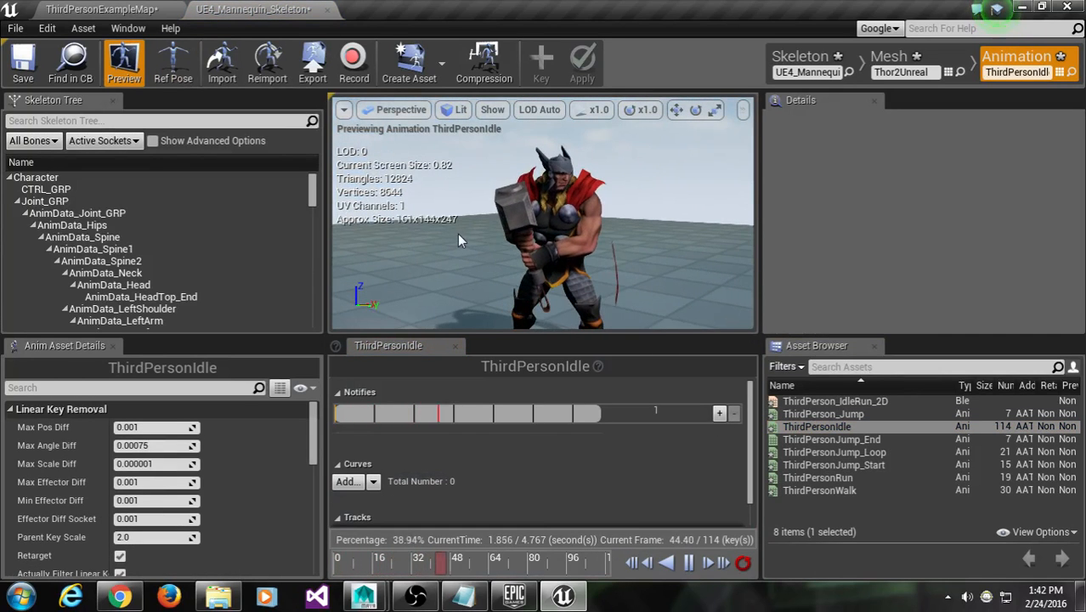
scroll(457, 238, "up", 5)
scroll(457, 238, "down", 5)
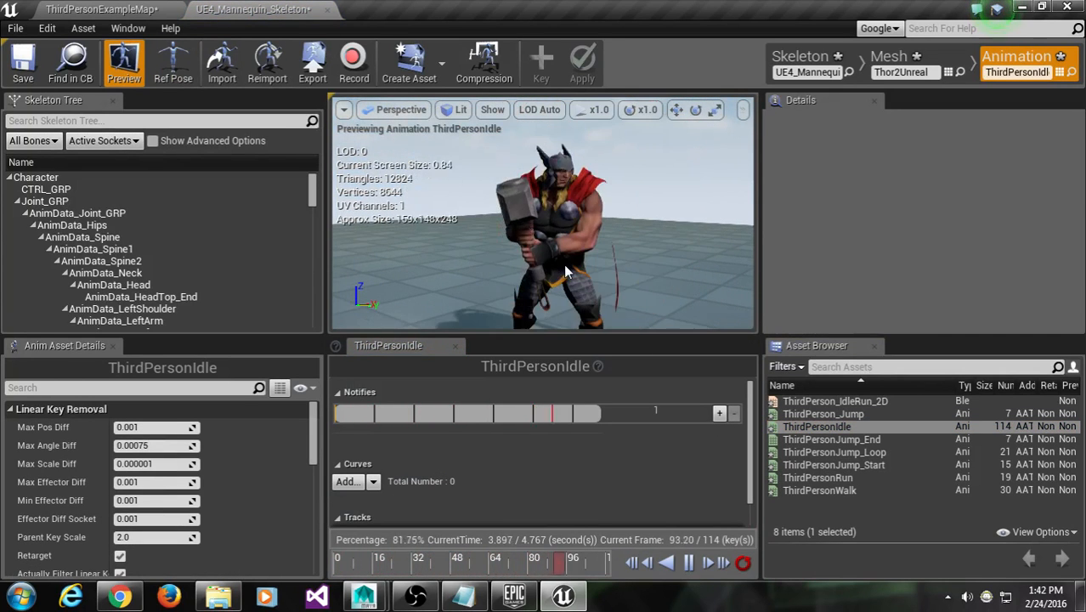
scroll(457, 238, "down", 1)
middle_click_drag(457, 238, 457, 271)
scroll(457, 271, "down", 1)
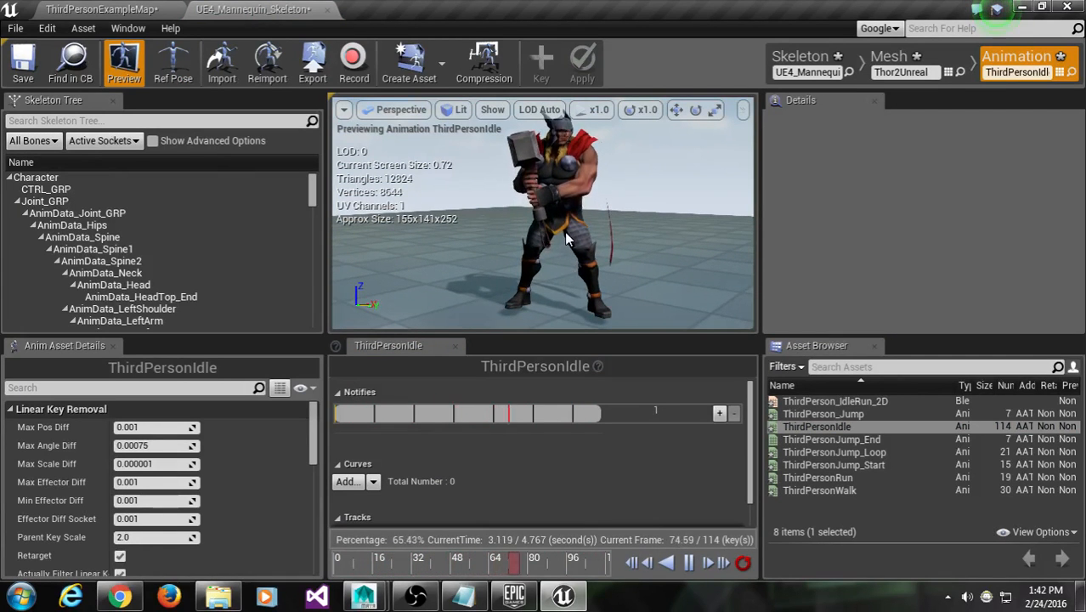
middle_click_drag(556, 217, 578, 221)
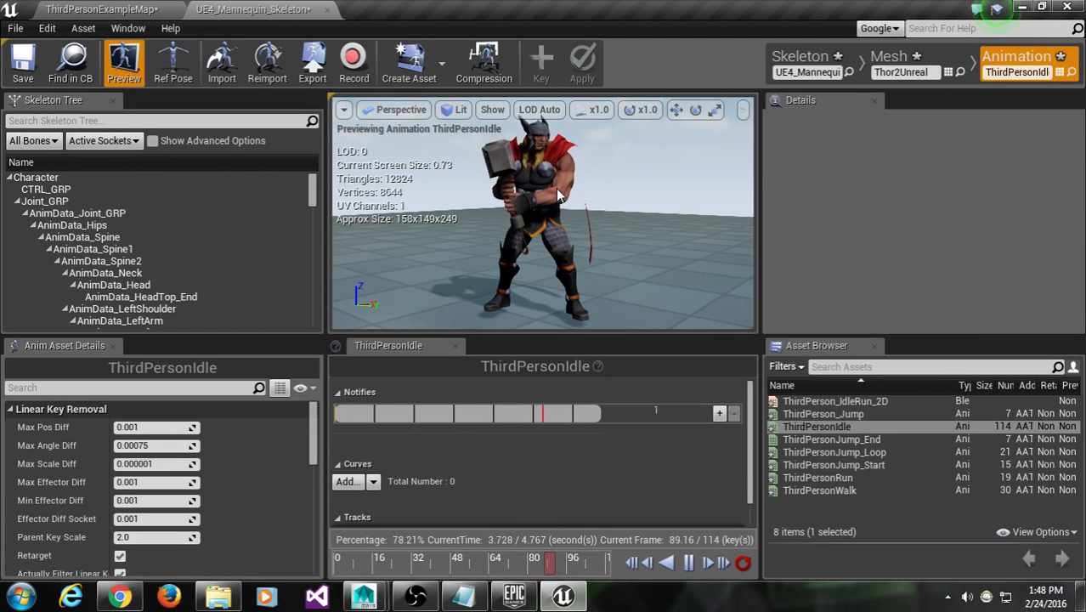
mouse_move(616, 233)
left_mouse_down()
mouse_move(510, 235)
mouse_move(613, 235)
left_mouse_up()
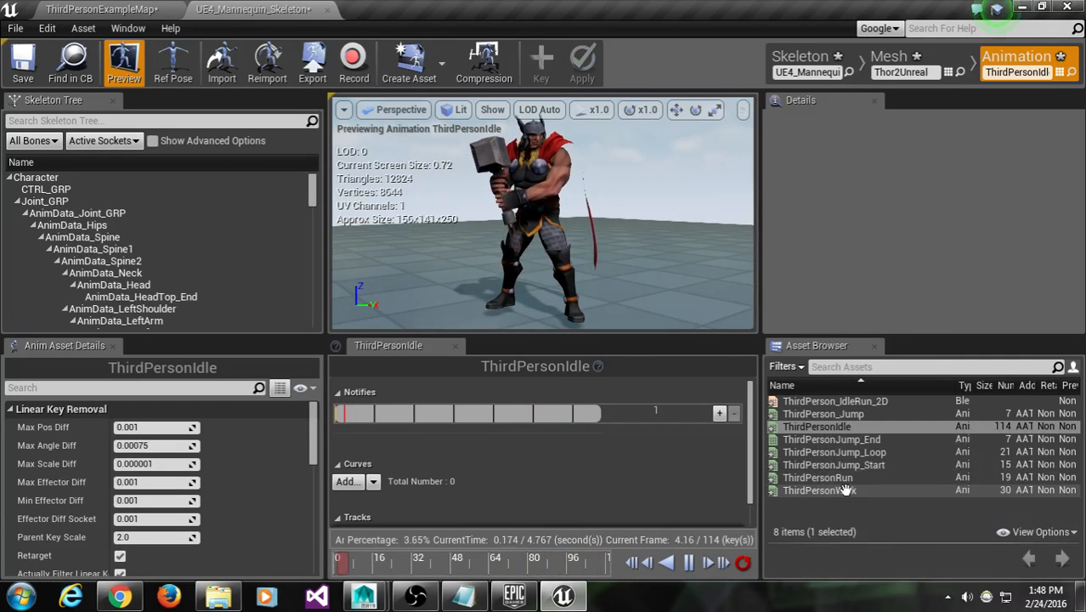
Reimport the ThirdPersonRun animation from Run2Unreal.fbx in CurraCharacters\Rigging_Spring\ThorDemo\Thor2 on Storage (D:)
right_click(818, 477)
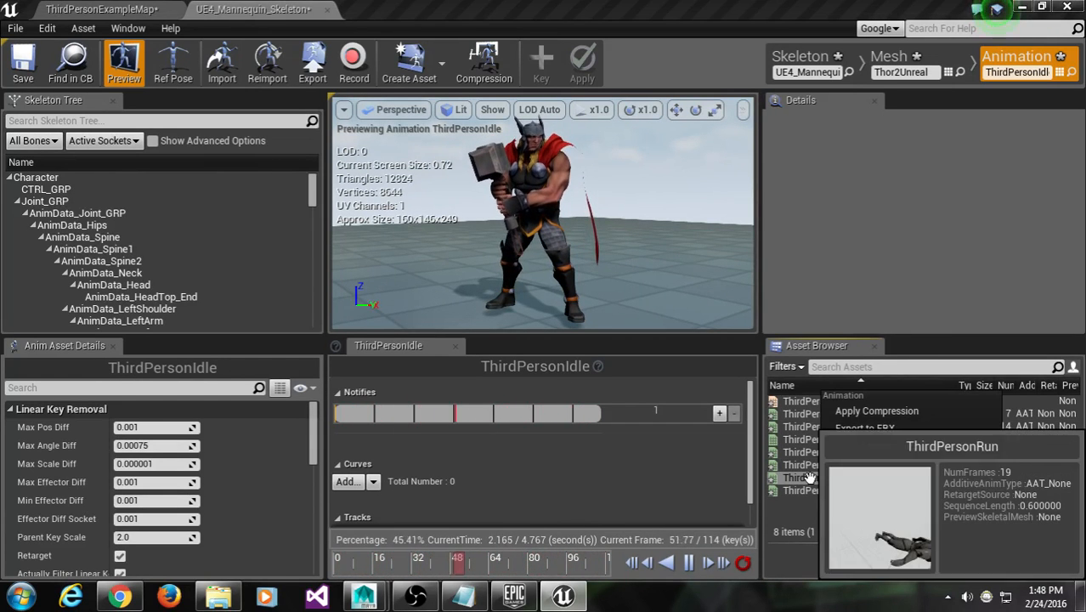
left_click(847, 463)
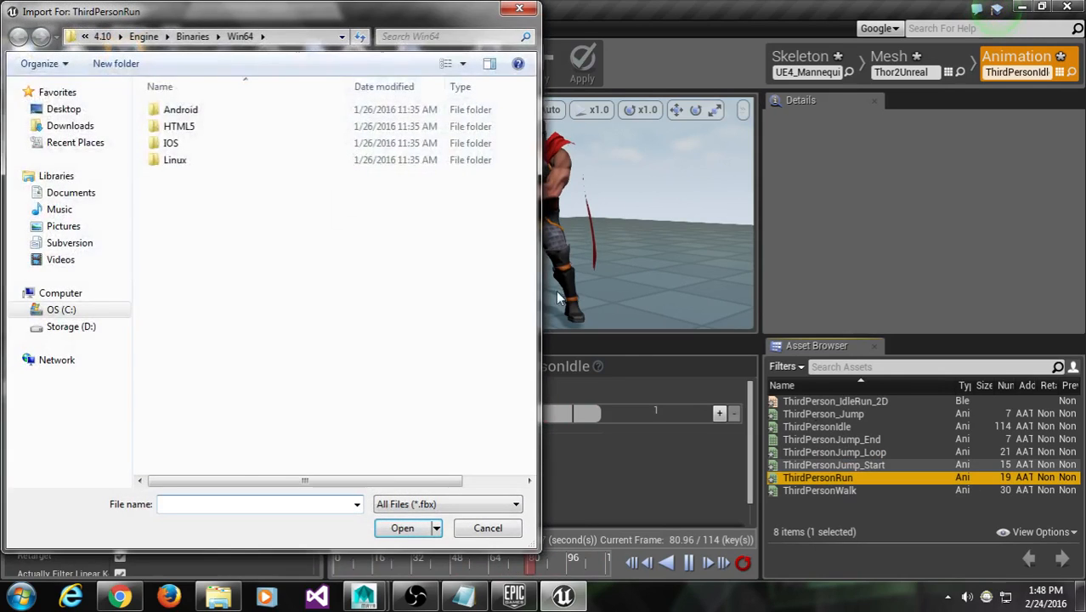
left_click(84, 331)
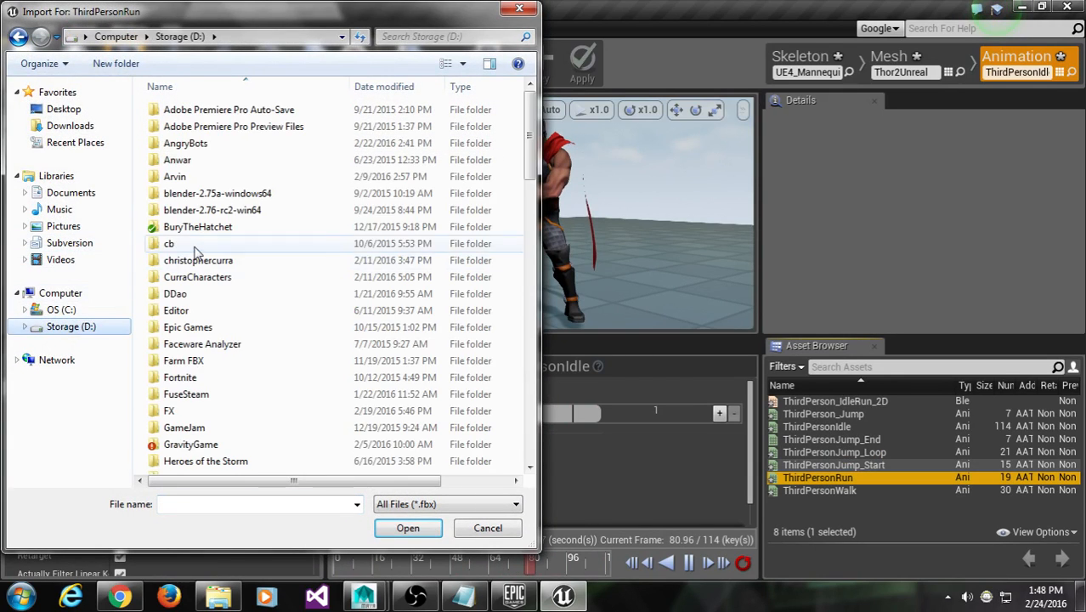
scroll(179, 250, "down", 7)
scroll(195, 251, "up", 8)
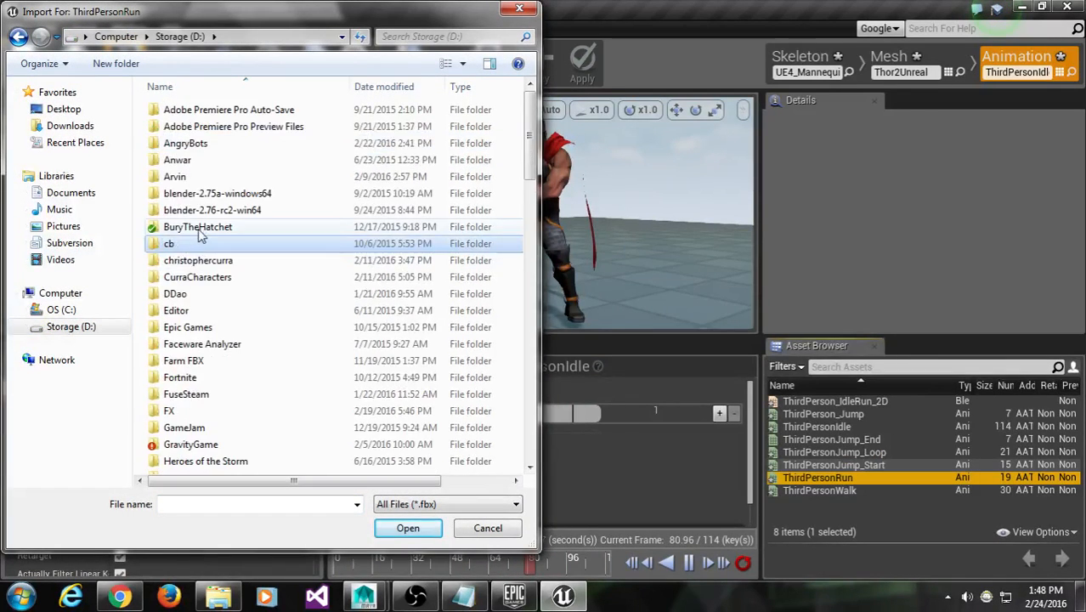
scroll(198, 242, "down", 1)
double_click(199, 238)
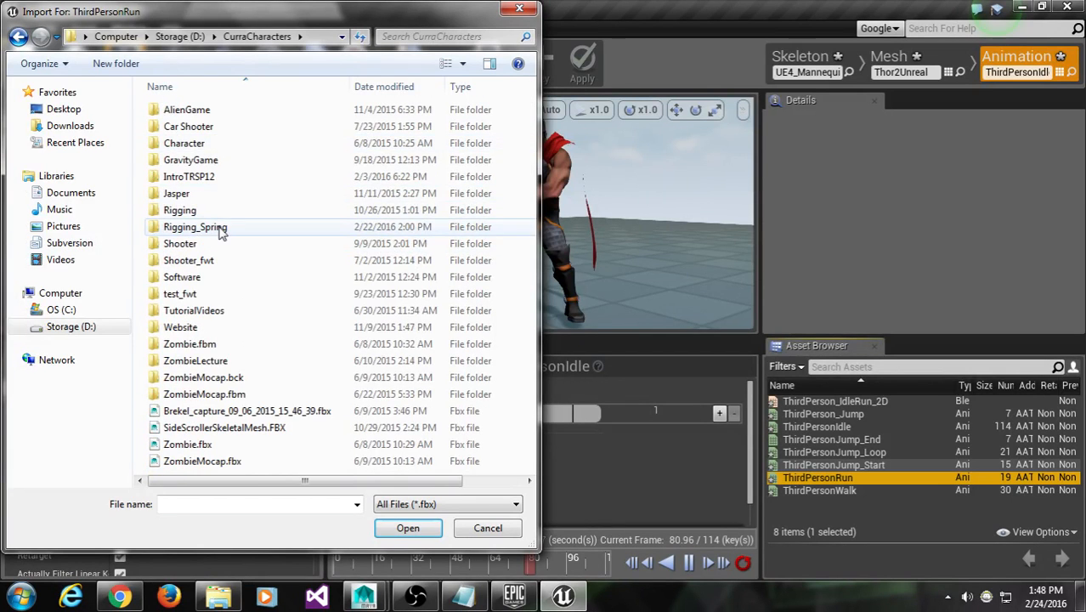
double_click(203, 228)
double_click(212, 145)
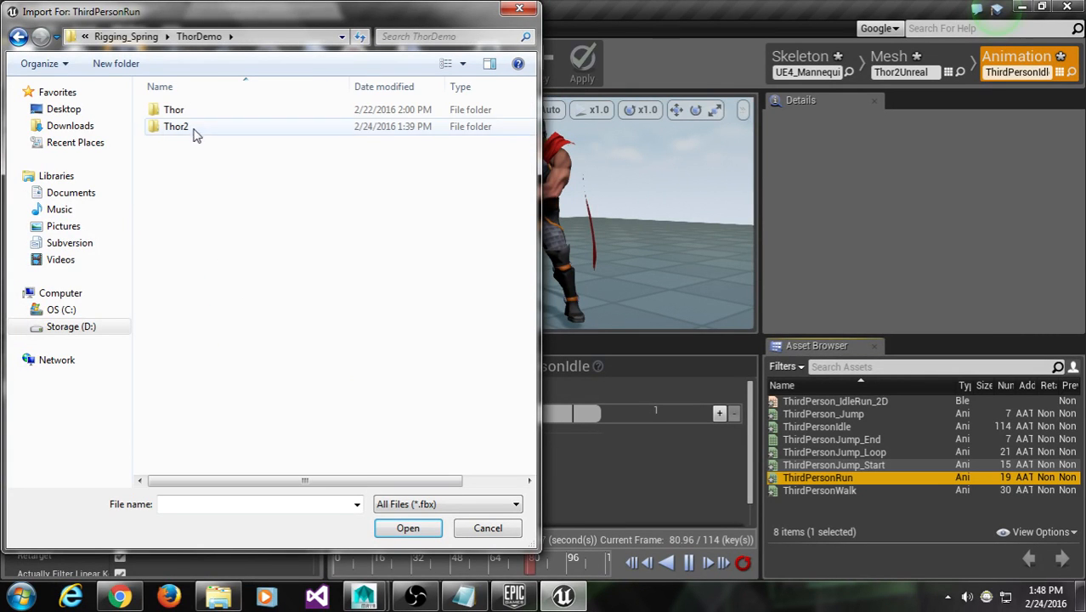
double_click(194, 130)
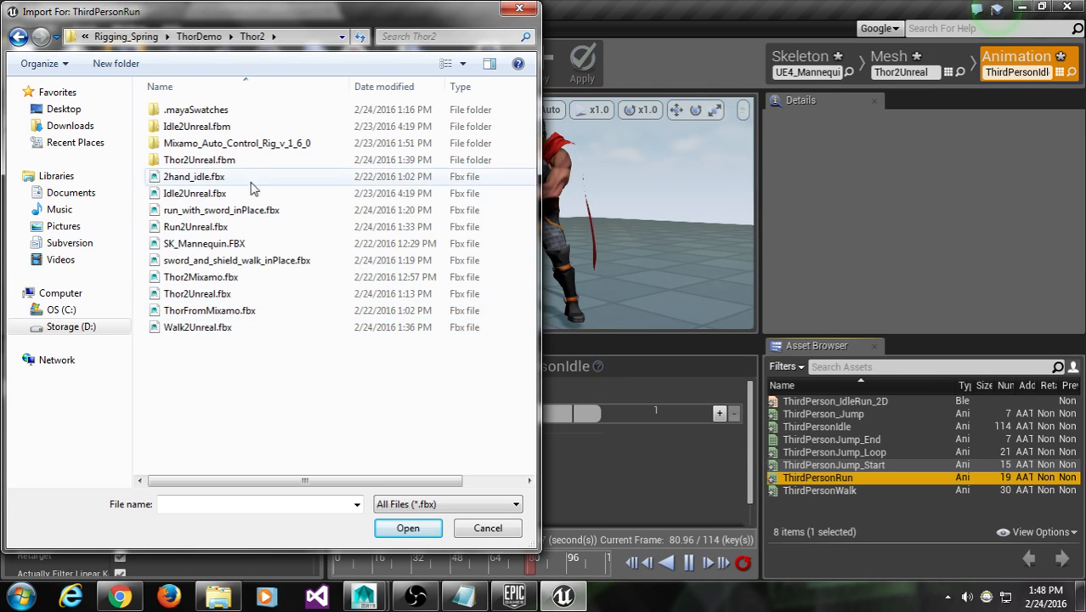
left_click(242, 228)
double_click(242, 227)
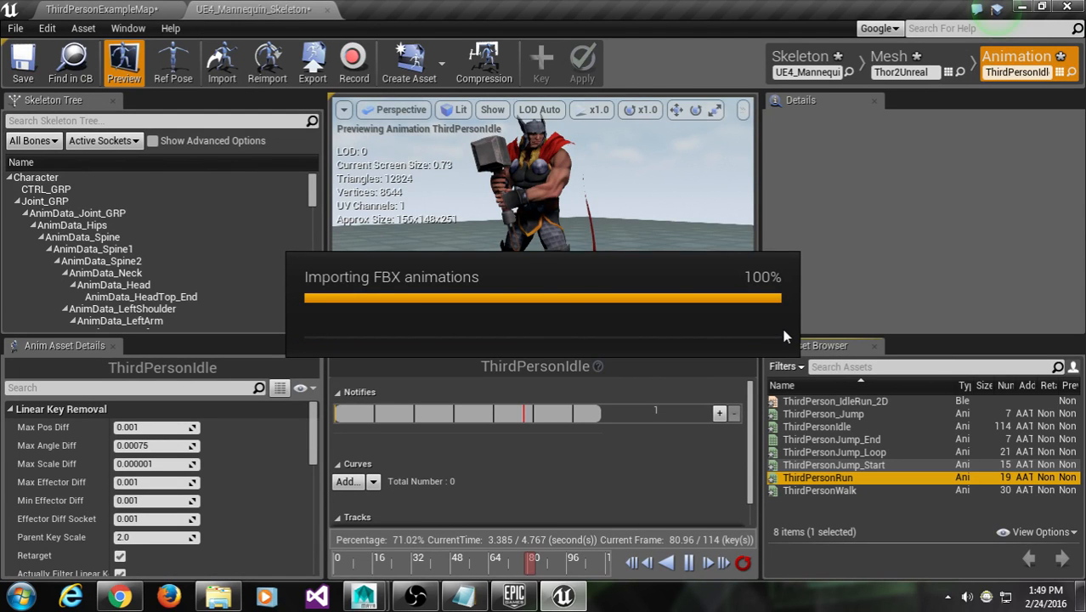
Reimport the ThirdPersonWalk animation from Walk2Unreal.fbx in CurraCharacters\Rigging_Spring\ThorDemo\Thor2 on Storage (D:)
right_click(840, 490)
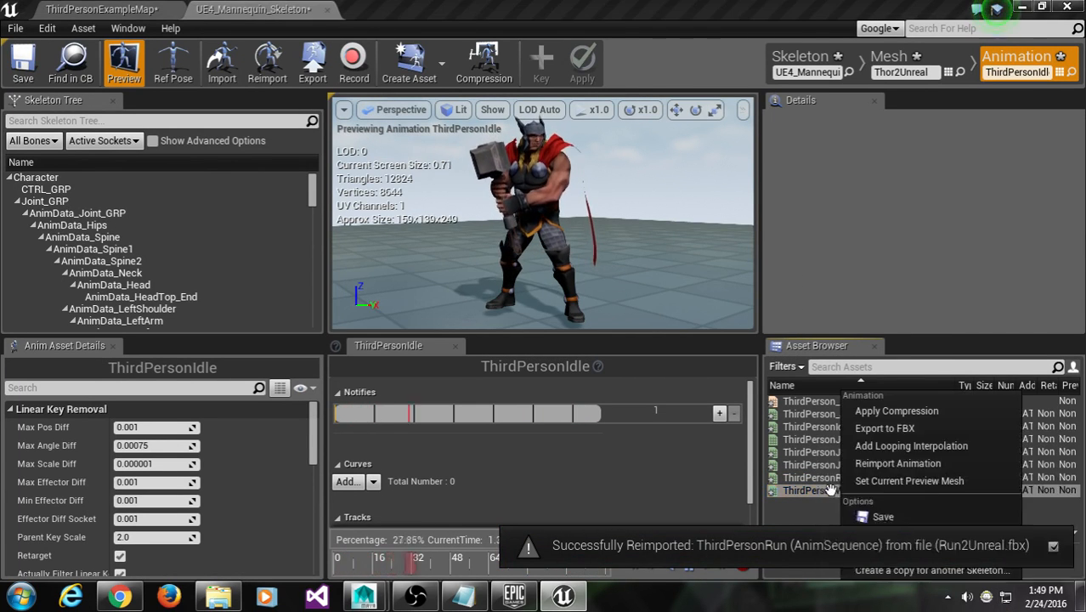
left_click(877, 459)
left_click(76, 327)
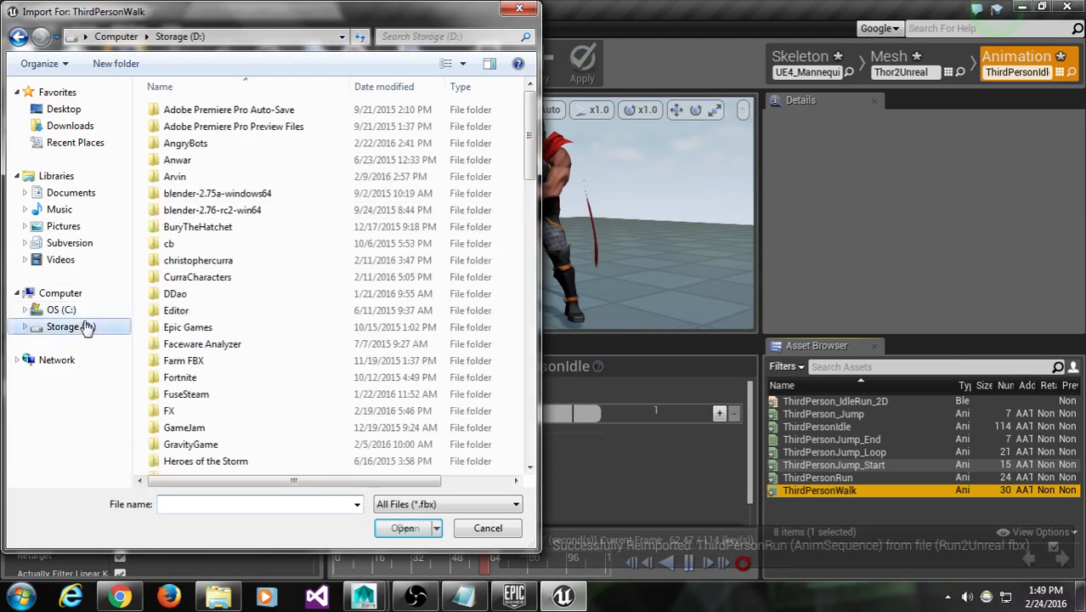
double_click(208, 276)
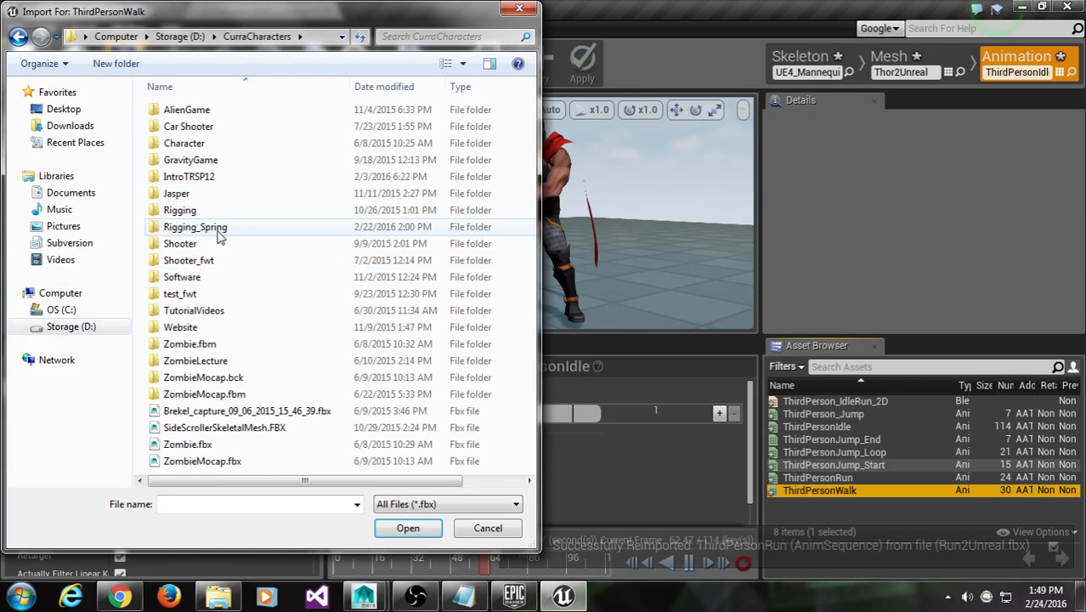
double_click(217, 228)
double_click(206, 159)
double_click(228, 131)
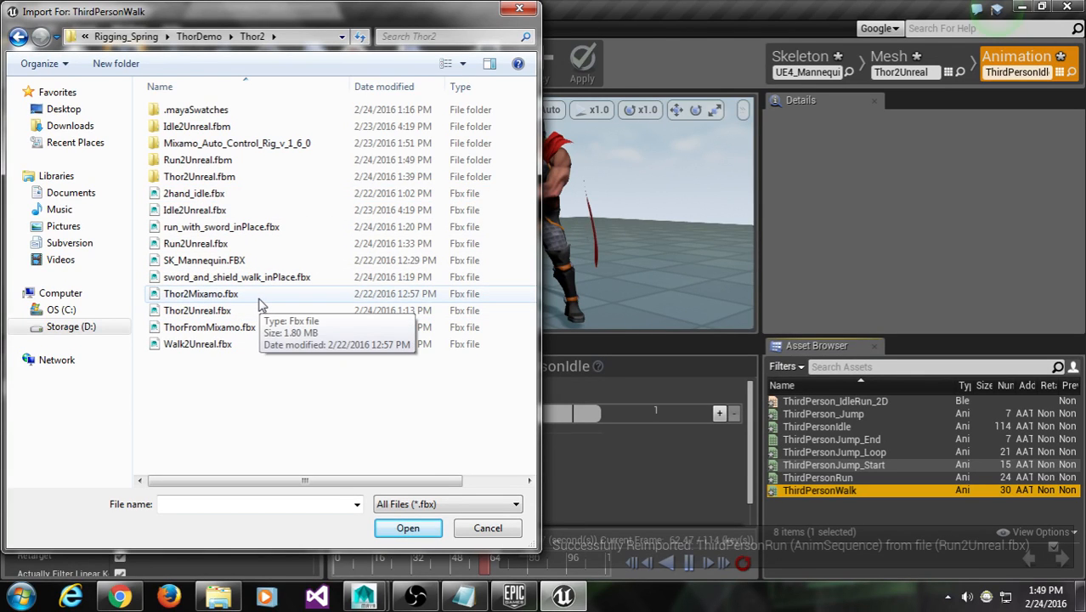
double_click(218, 343)
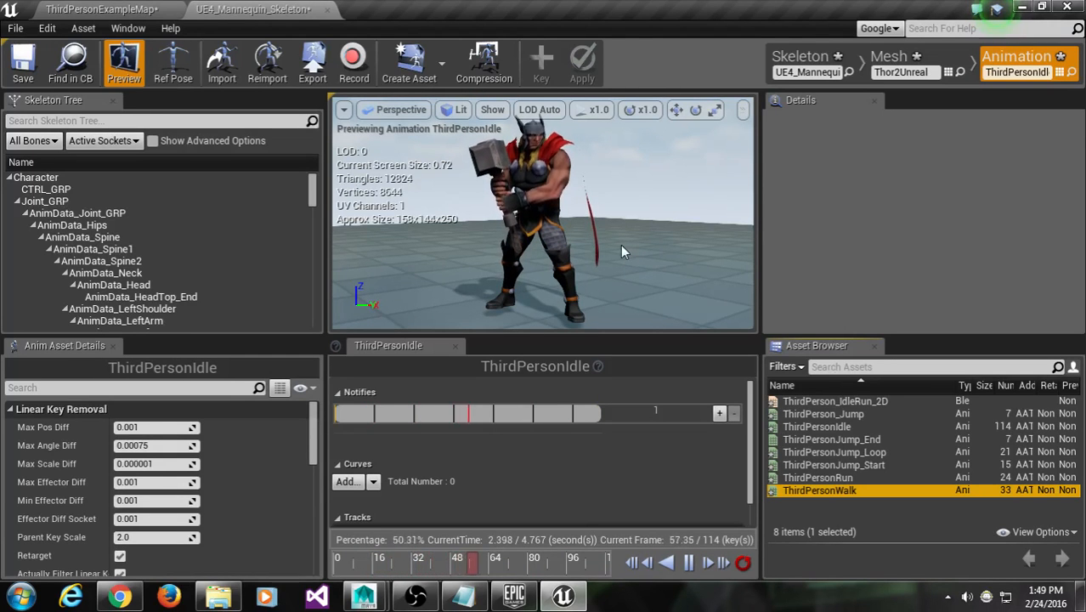
Switch the skeleton editor to Mesh mode and bring the Thor2Unreal mesh's Clothing settings into view
left_click_drag(599, 241, 597, 235)
mouse_move(723, 215)
left_mouse_down()
mouse_move(662, 216)
mouse_move(723, 214)
left_mouse_up()
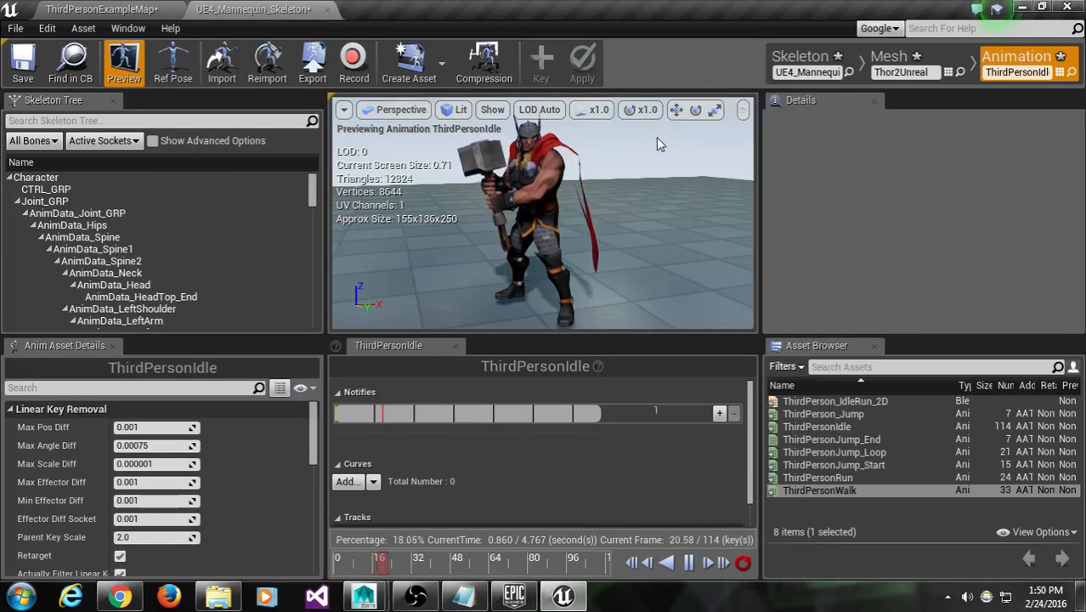
left_click(915, 58)
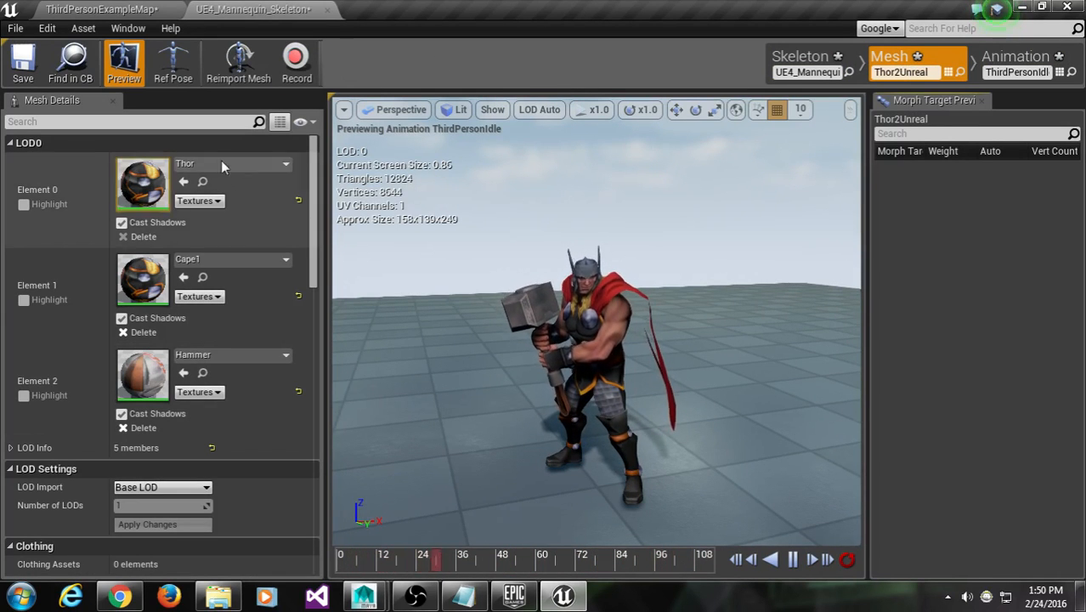
scroll(79, 227, "down", 8)
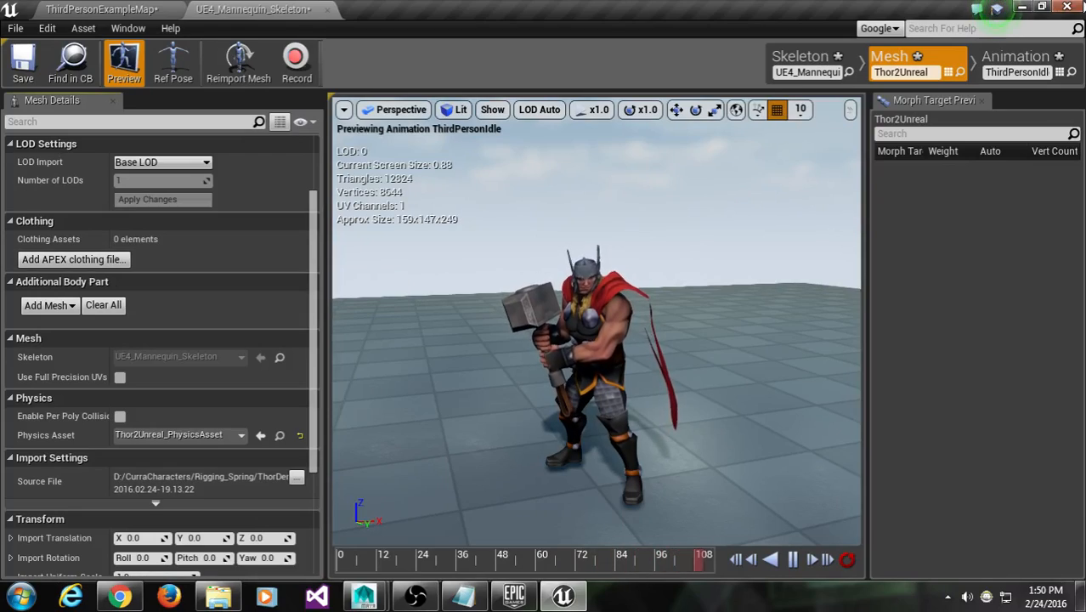
left_click(1024, 7)
left_click(1028, 9)
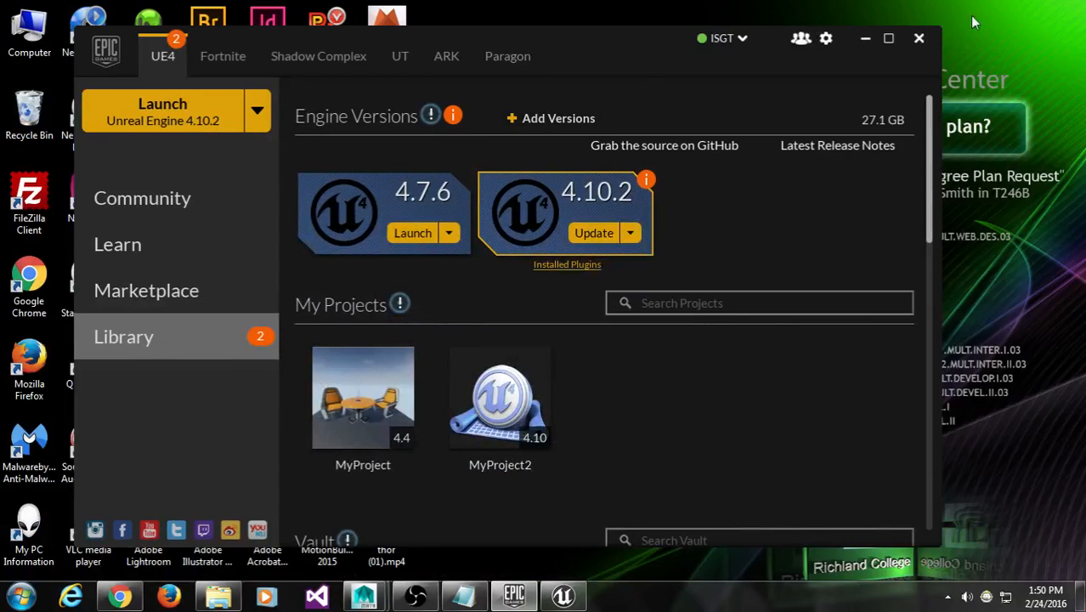
left_click(890, 38)
left_click(1001, 8)
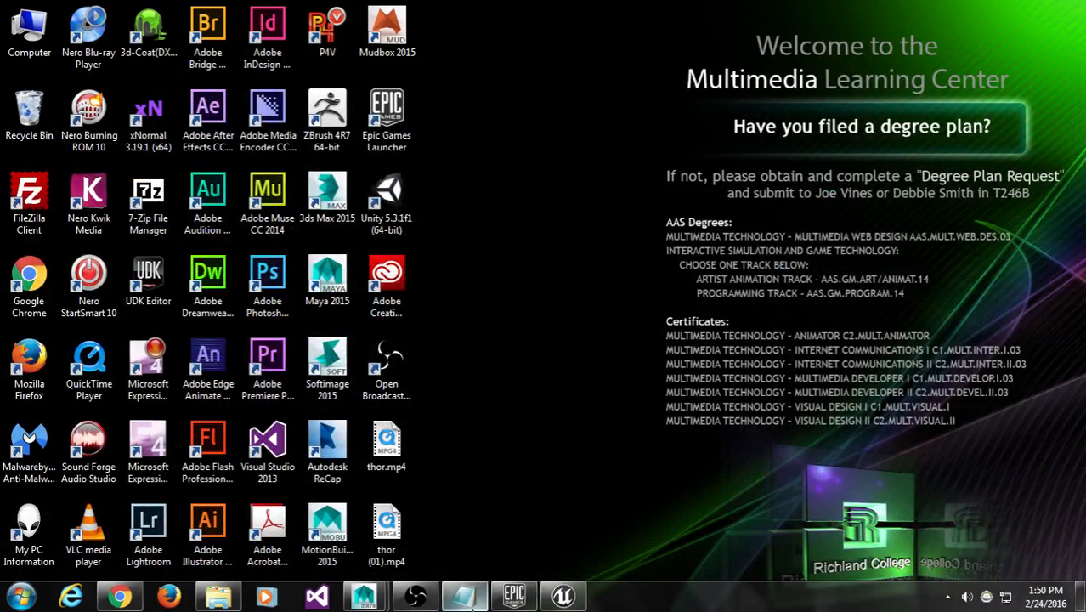
left_click(556, 595)
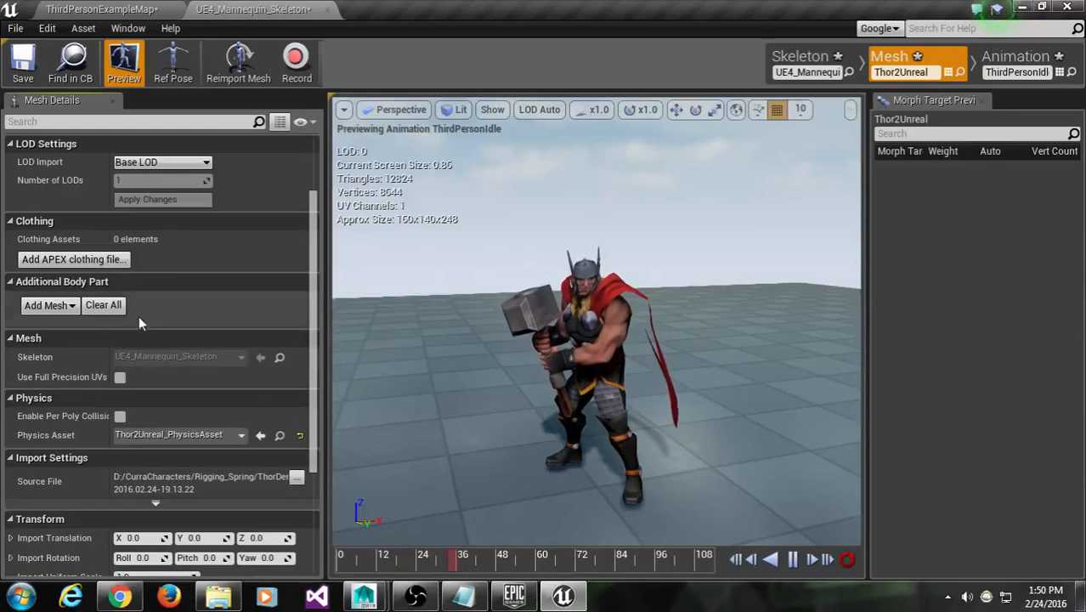
Add the APEX clothing file Cape.apx from CurraCharacters\Rigging_Spring\ThorDemo\Thor2 on Storage (D:) to the Thor2Unreal mesh
left_click(74, 263)
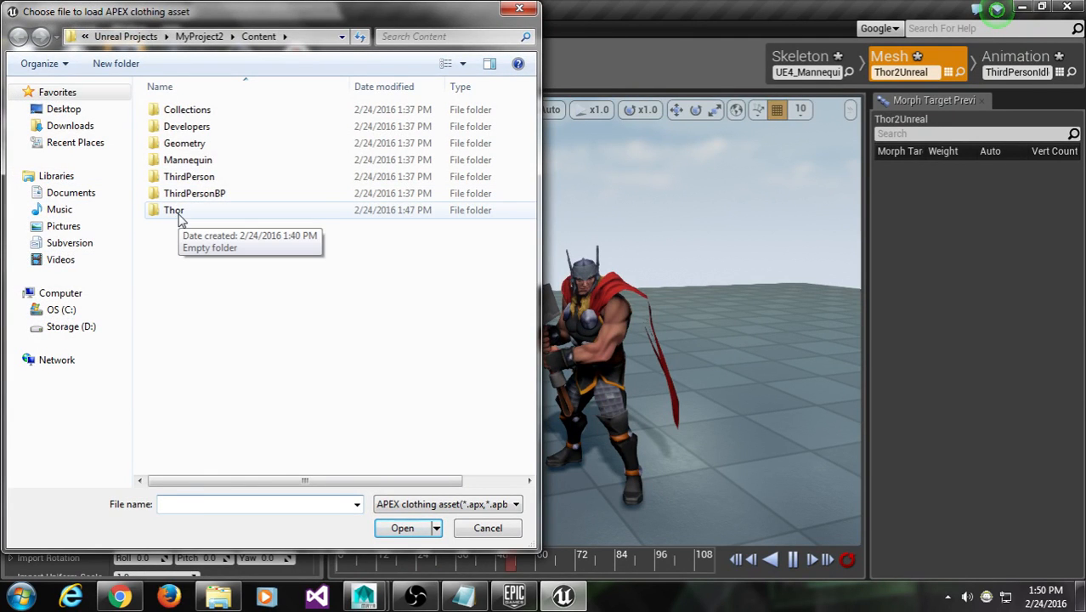
left_click(73, 327)
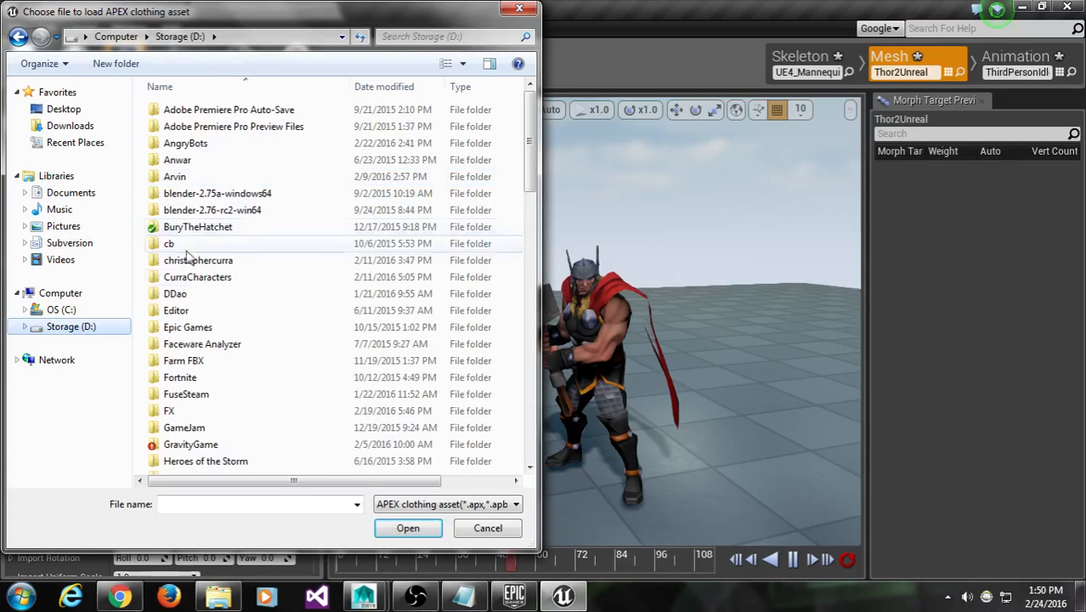
double_click(192, 287)
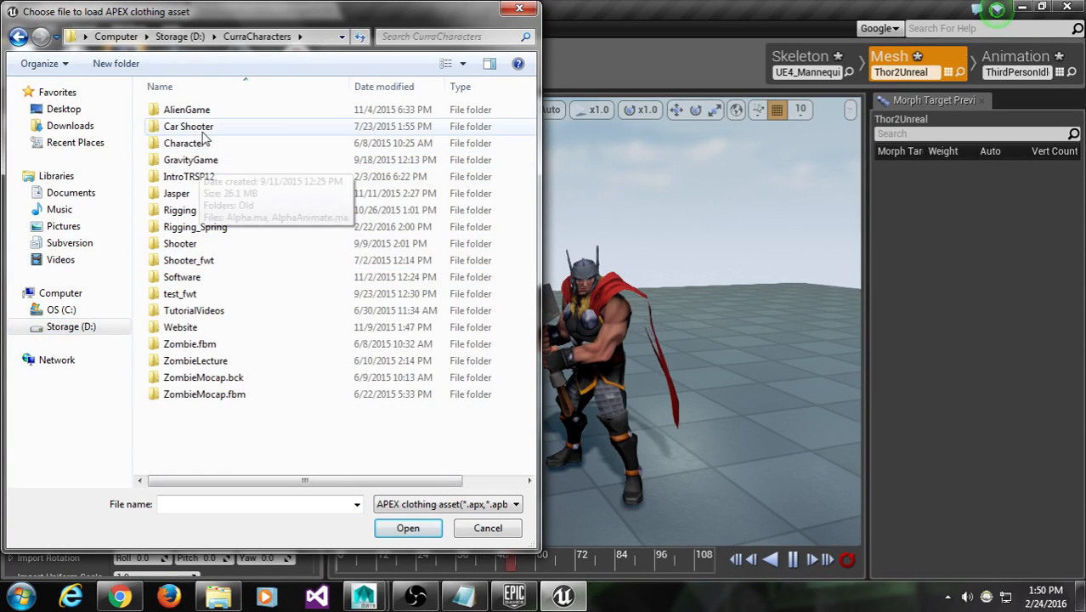
double_click(204, 227)
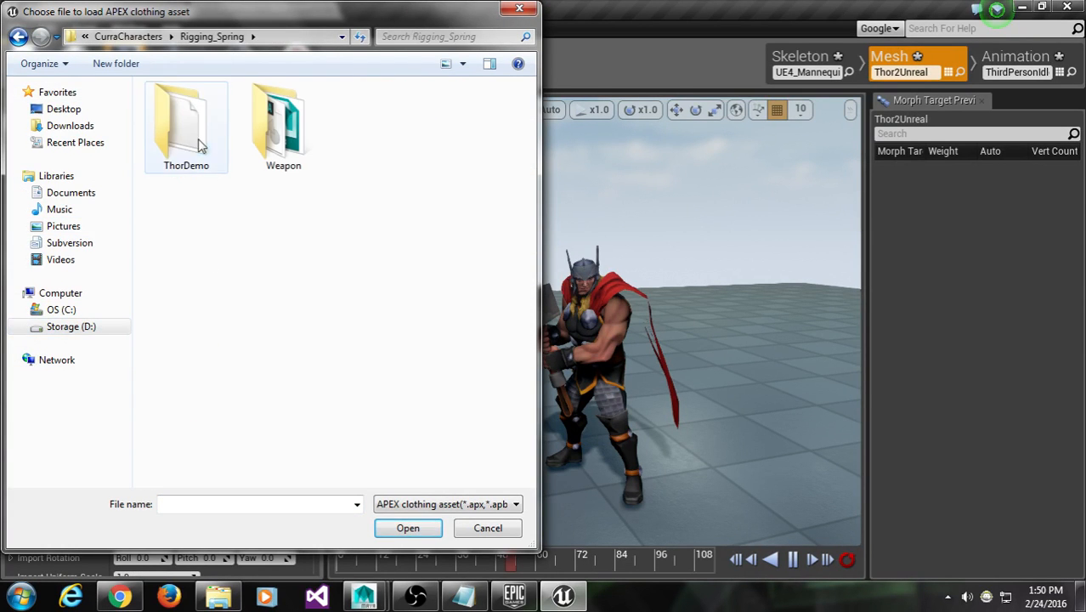
double_click(200, 146)
double_click(193, 128)
left_click(197, 210)
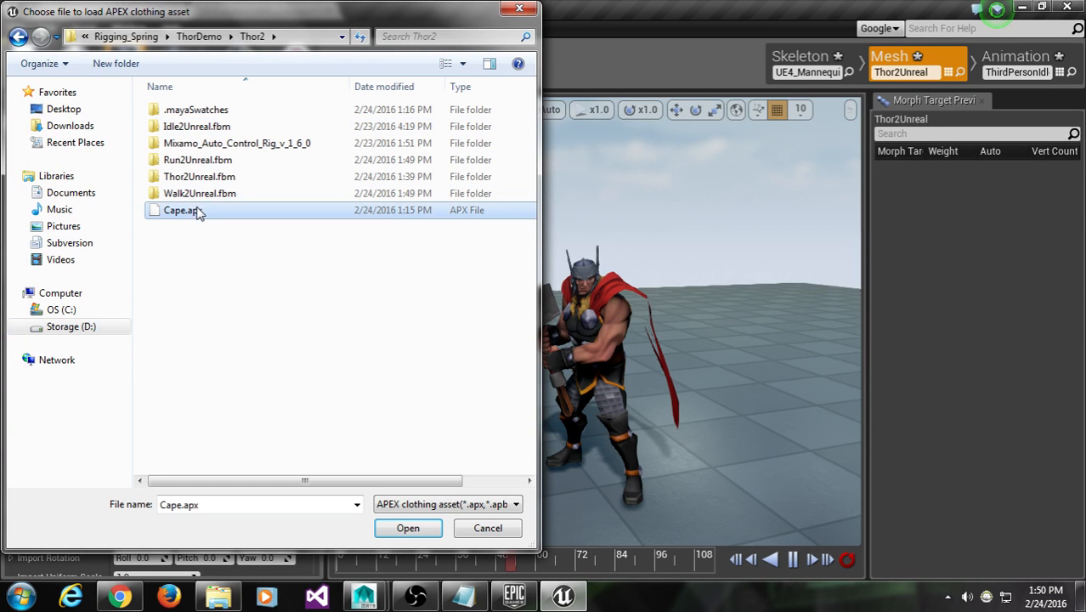
left_click(401, 525)
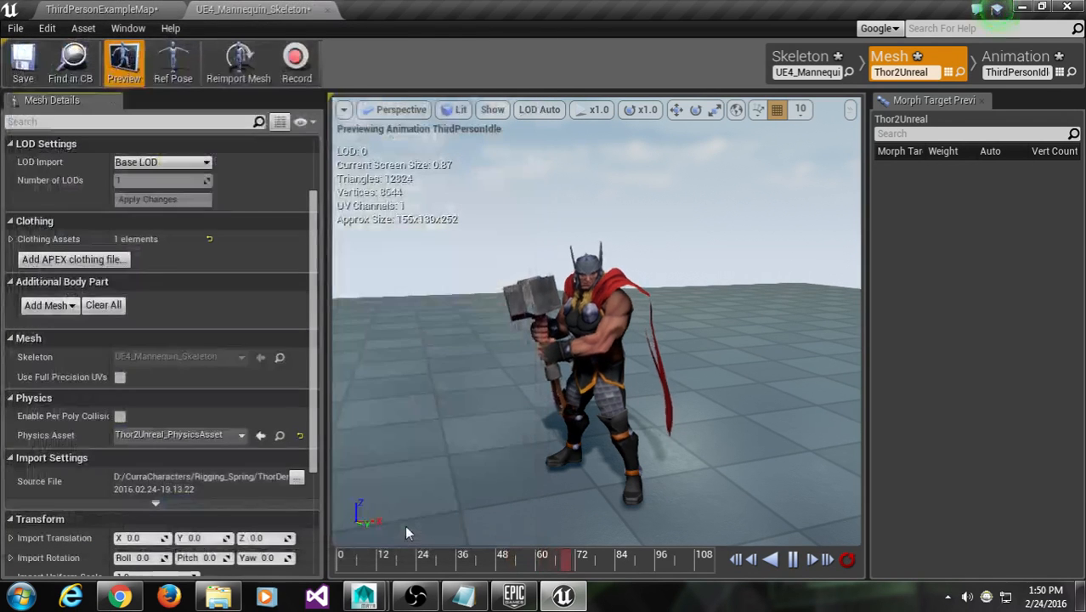
Assign the Cape.apx clothing to the Cape1 material element of the mesh
scroll(315, 289, "up", 10)
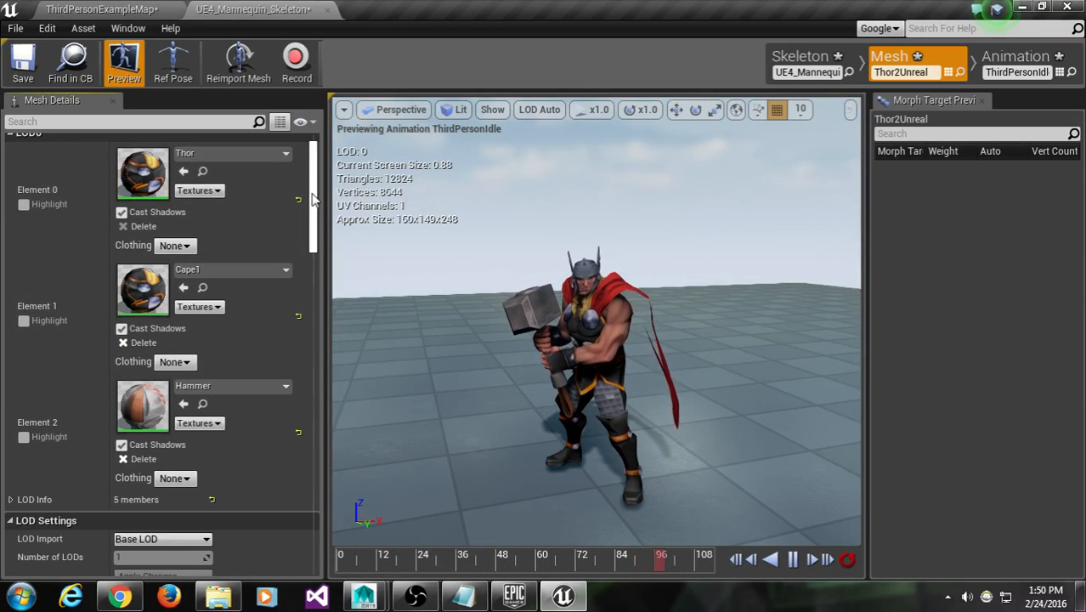
scroll(132, 191, "up", 1)
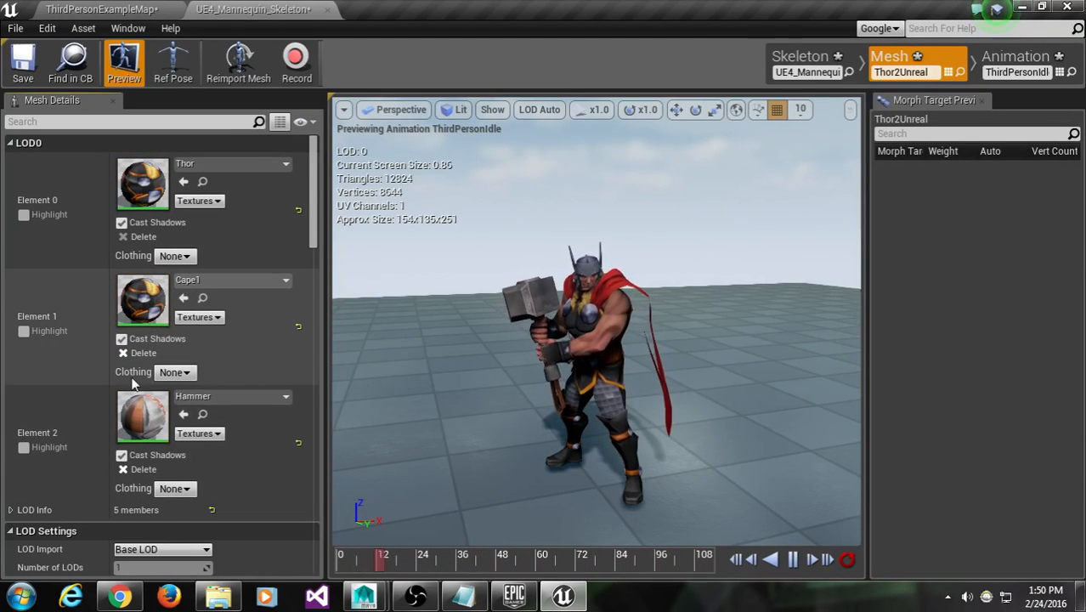
left_click(188, 375)
left_click(174, 398)
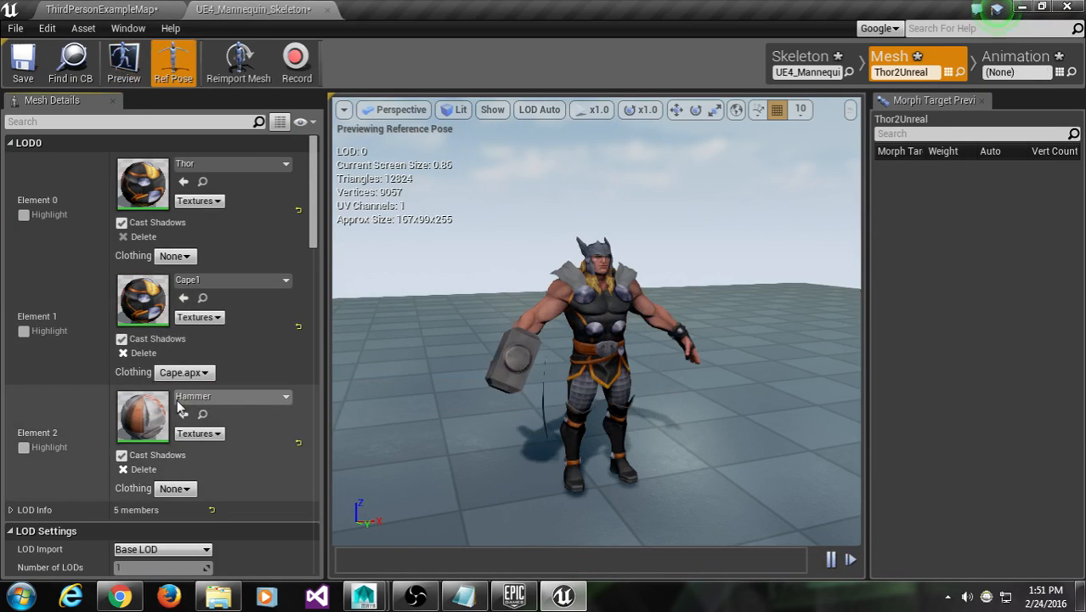
Make the Cape1 material two-sided, save it, and return to the UE4_Mannequin_Skeleton editor
left_click_drag(492, 393, 363, 310)
left_click_drag(606, 348, 533, 388)
scroll(552, 391, "up", 2)
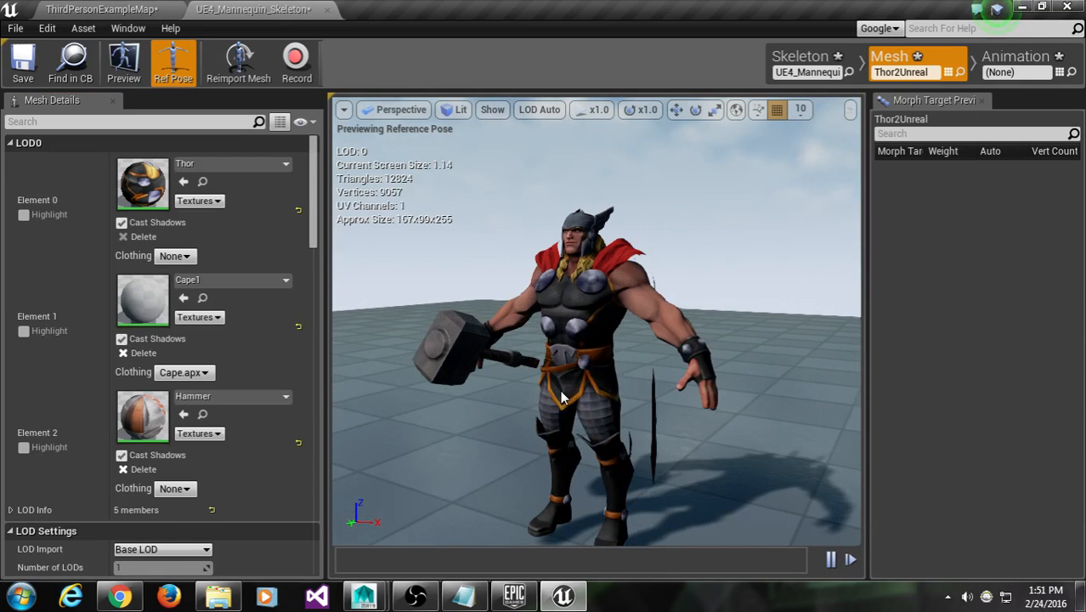
middle_click_drag(605, 417, 604, 365)
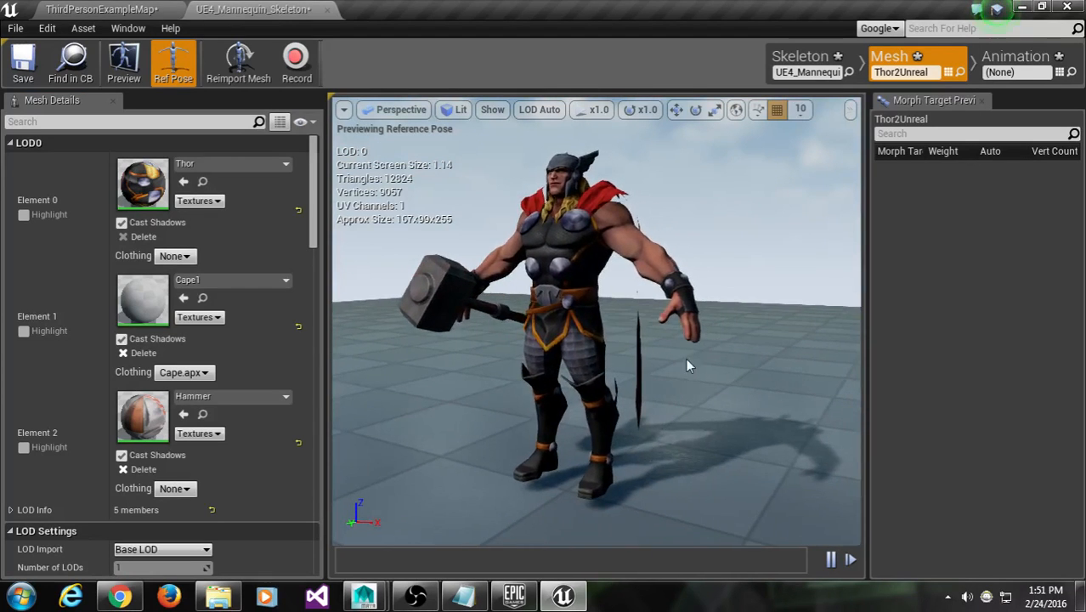
mouse_move(687, 360)
left_mouse_down()
mouse_move(518, 340)
mouse_move(323, 344)
mouse_move(685, 361)
left_mouse_up()
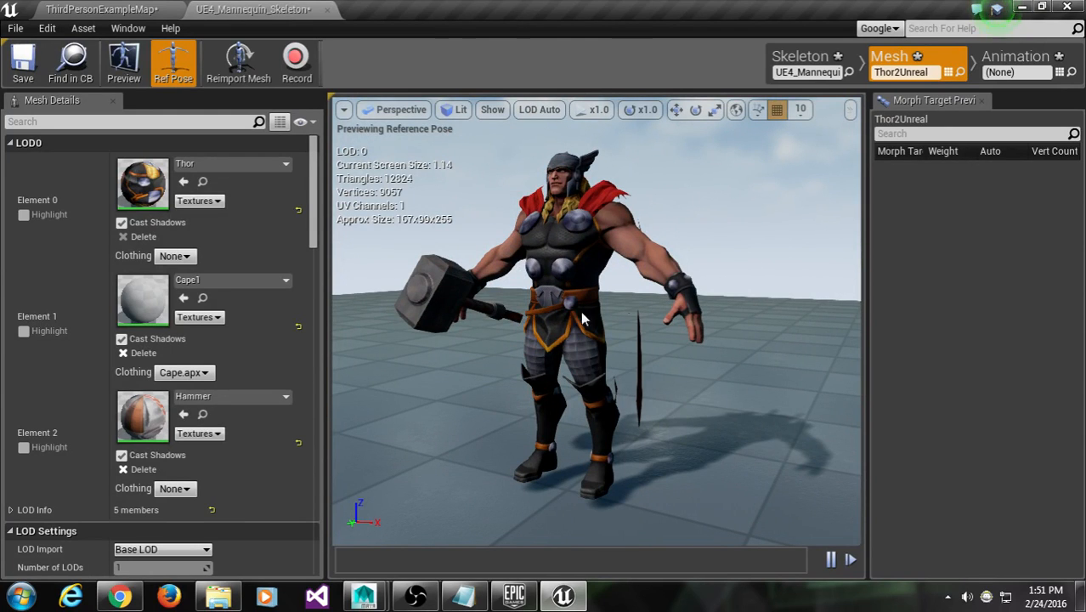
left_click_drag(700, 331, 313, 338)
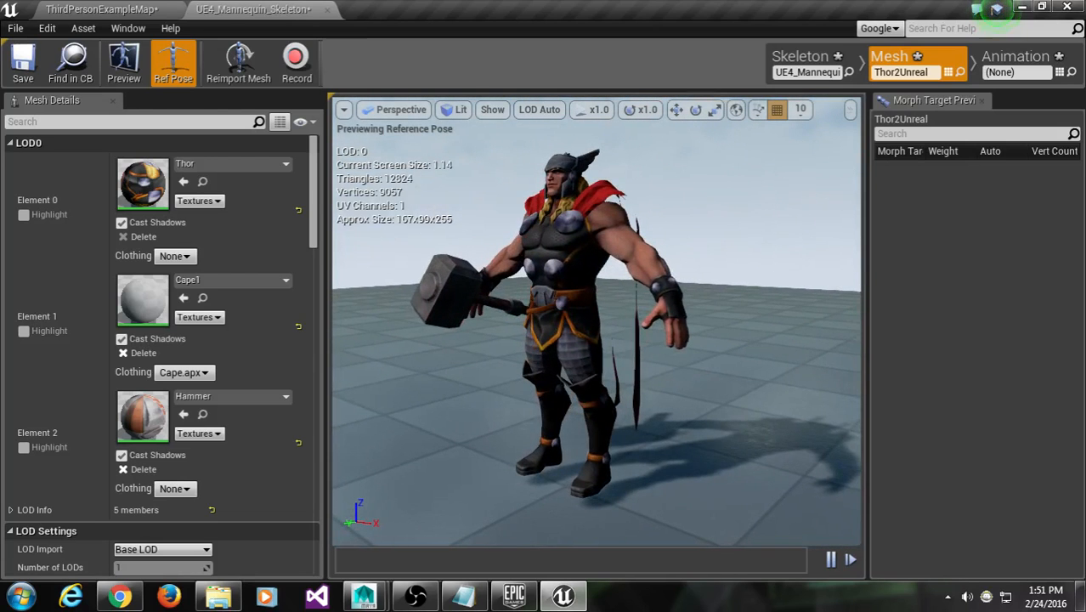
double_click(152, 293)
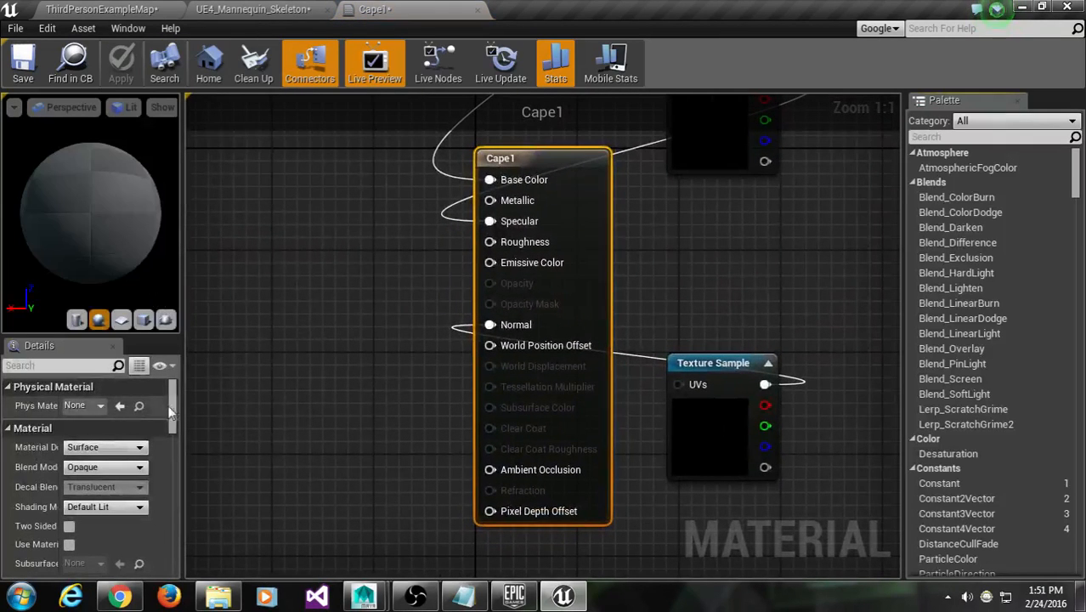
scroll(176, 411, "down", 1)
scroll(176, 408, "down", 2)
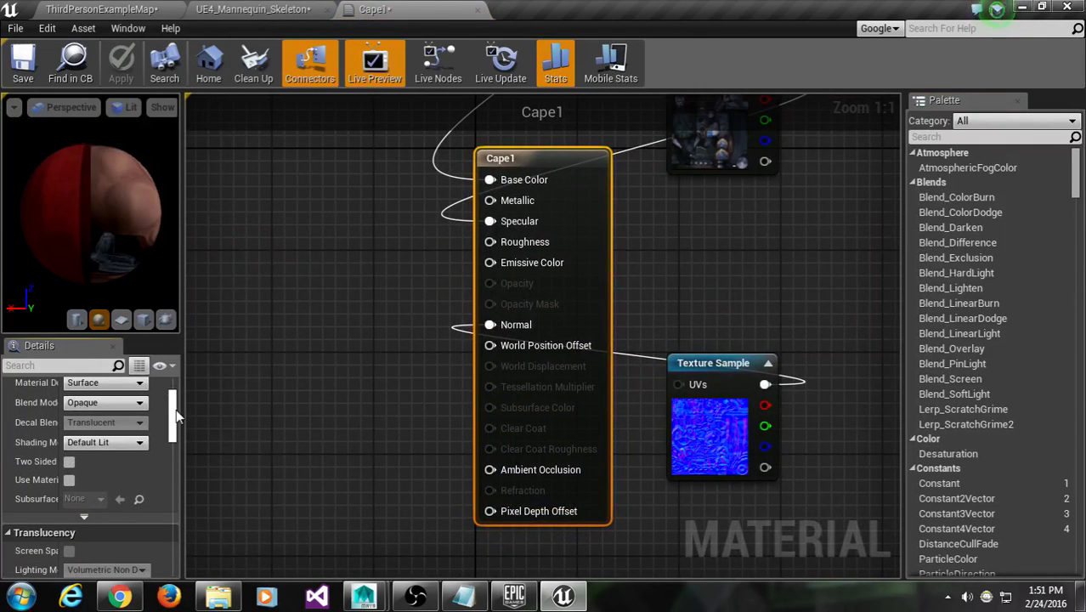
left_click(68, 461)
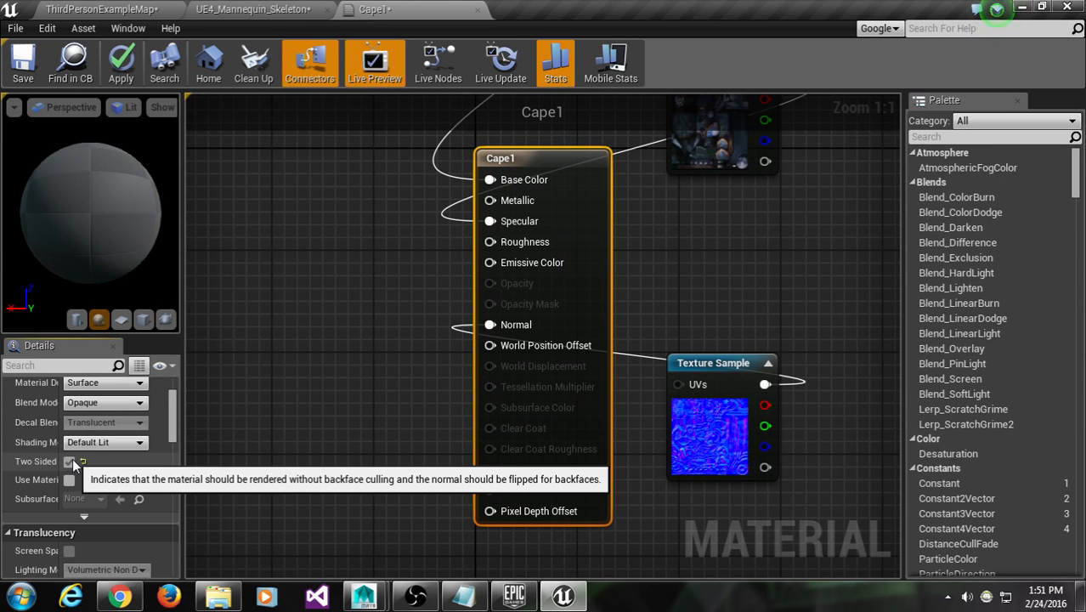
left_click(22, 69)
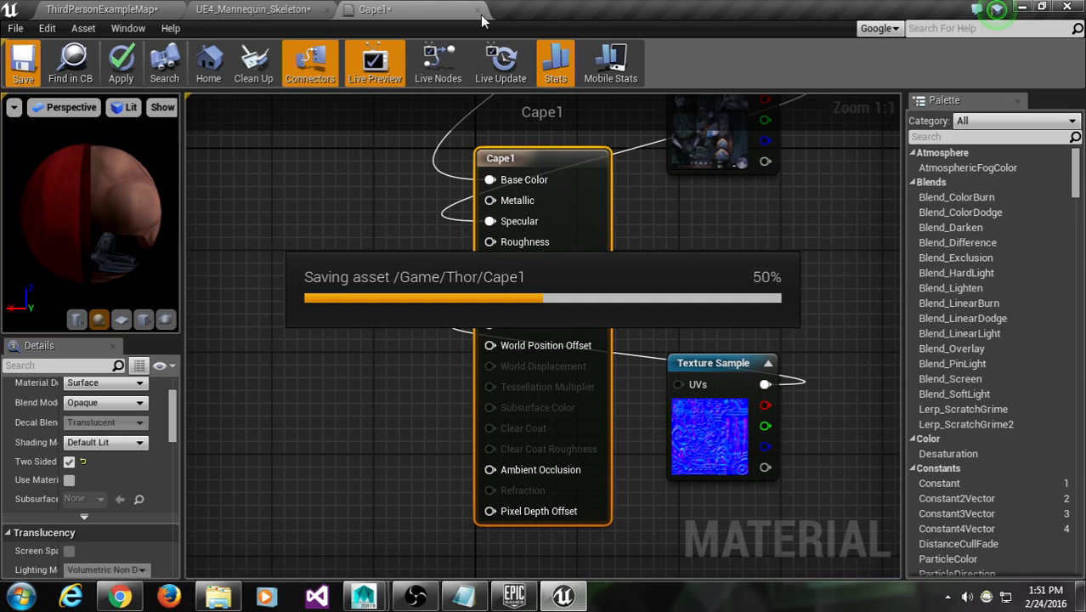
left_click(248, 9)
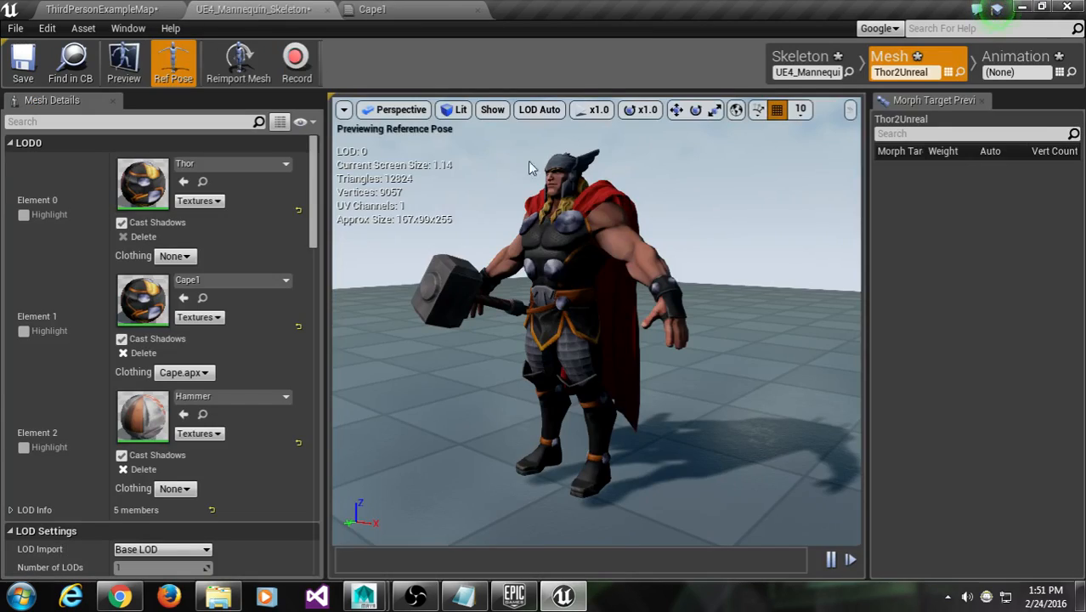
Apply wind to the clothing in the preview and set the wind strength to about 0.87
left_click_drag(743, 313, 573, 318, "alt")
left_click_drag(687, 290, 803, 256, "alt")
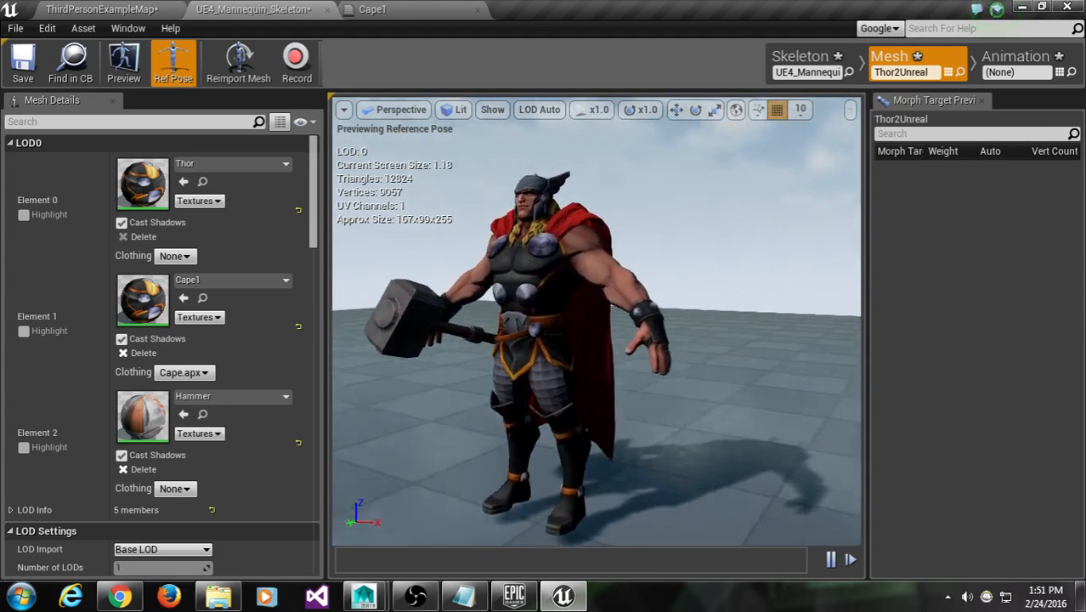
left_click(583, 306)
left_click(690, 266)
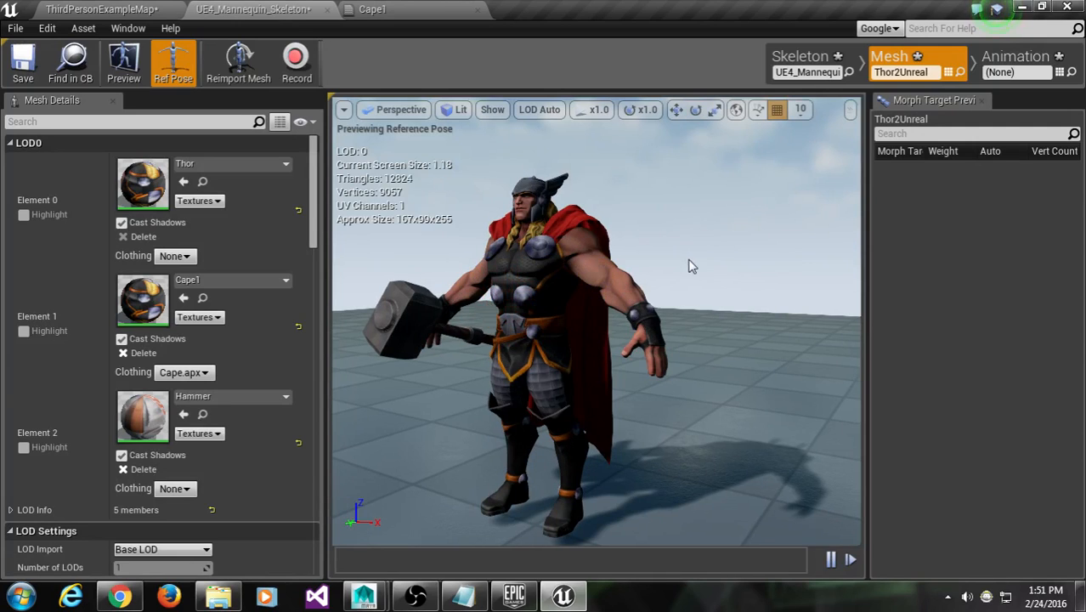
left_click(493, 110)
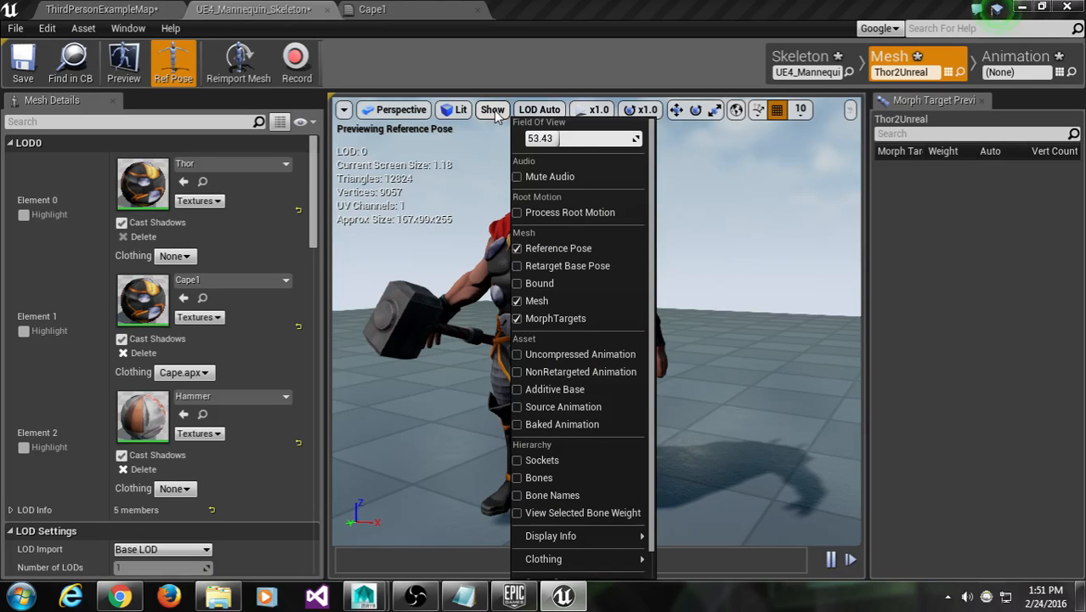
mouse_move(568, 560)
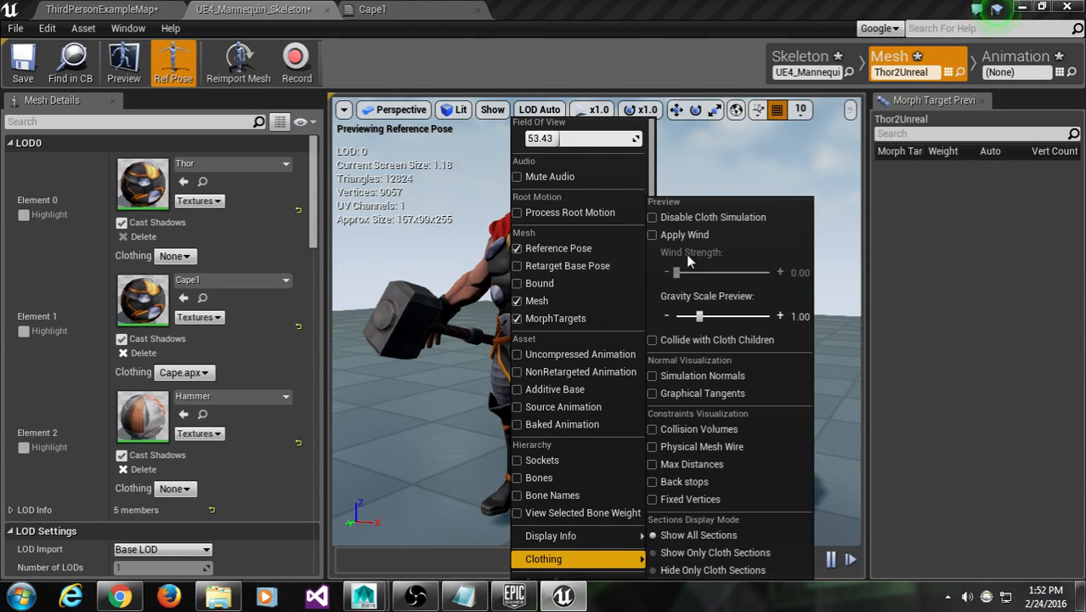
left_click(651, 235)
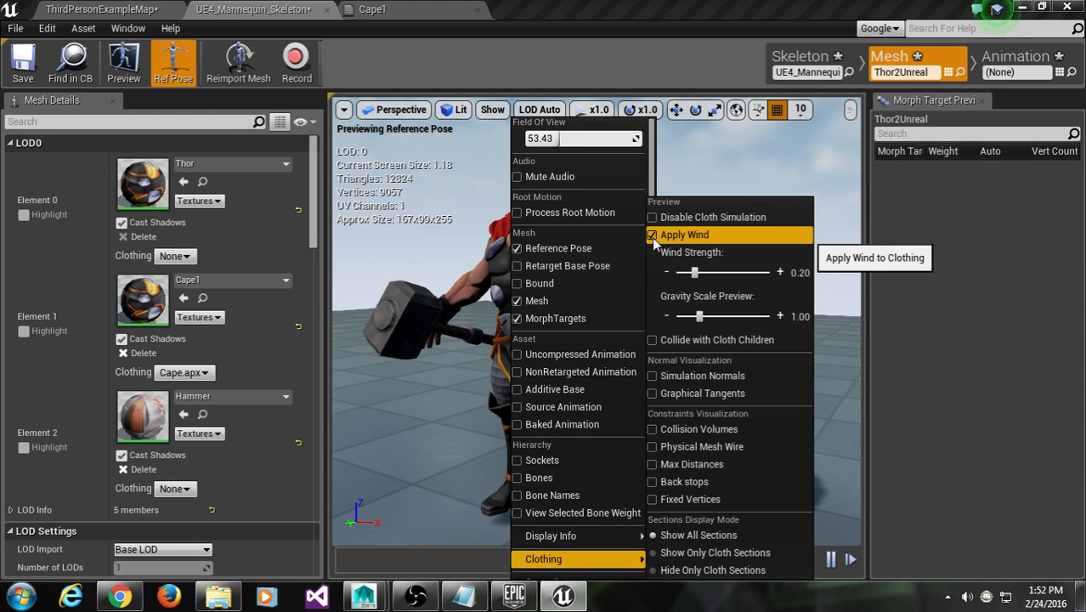
left_click_drag(677, 272, 697, 273)
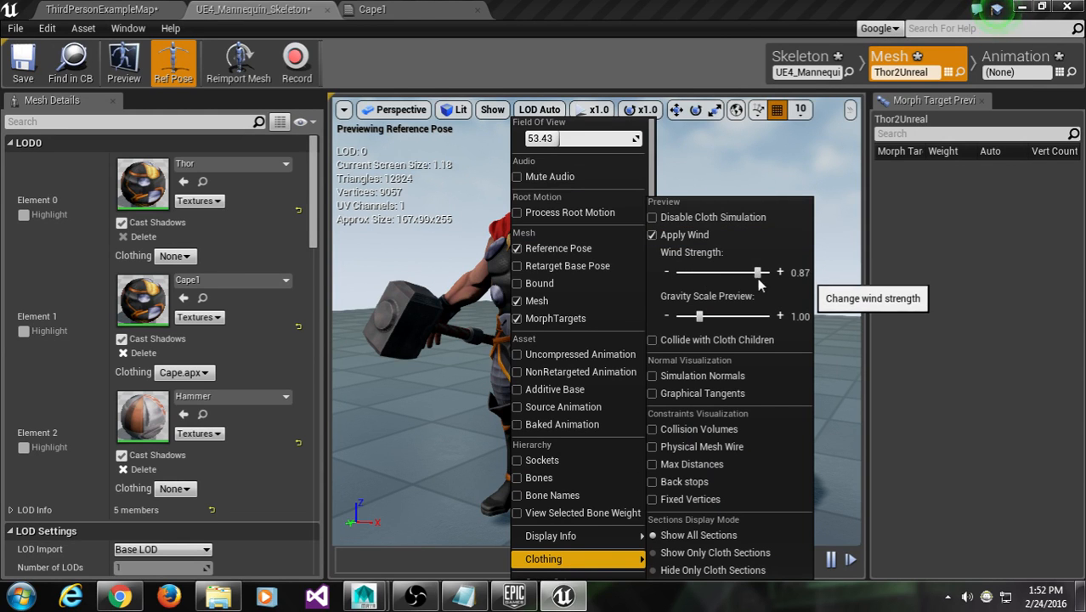
Examine Thor's cape simulation under wind from the front and back in the mesh preview
left_click(745, 153)
left_click_drag(751, 438, 812, 466, "alt")
scroll(812, 466, "down", 4)
scroll(645, 410, "up", 6)
left_click_drag(646, 410, 504, 429, "alt")
left_click_drag(456, 399, 518, 400, "alt")
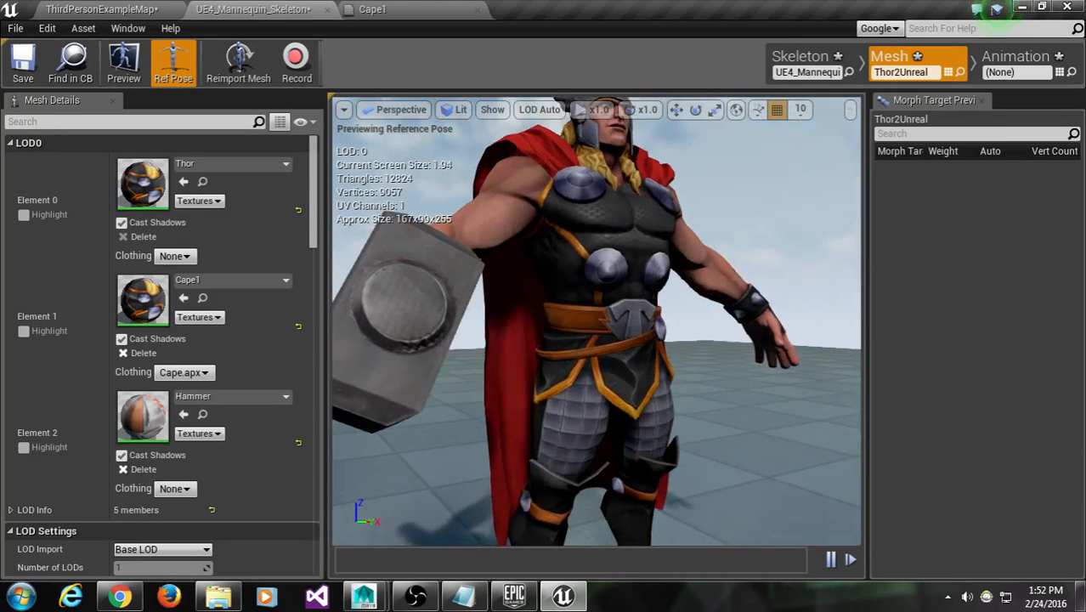
left_click_drag(346, 397, 450, 400, "alt")
left_click_drag(370, 351, 409, 352, "alt")
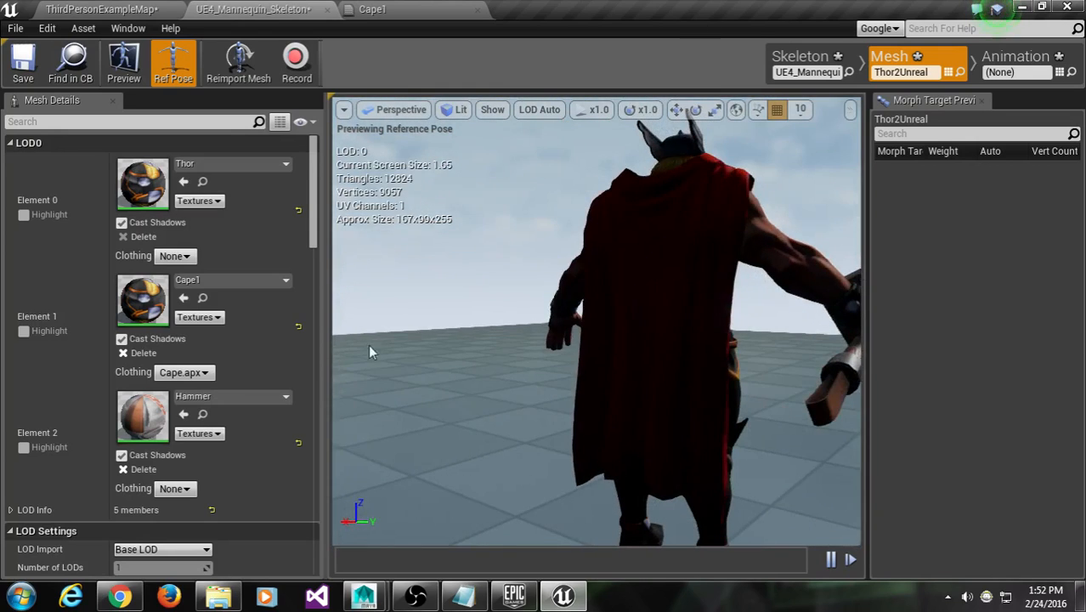
In ThirdPersonExampleMap, set the ThirdPersonCharacter's skeletal mesh to Thor2Unreal
left_click(109, 7)
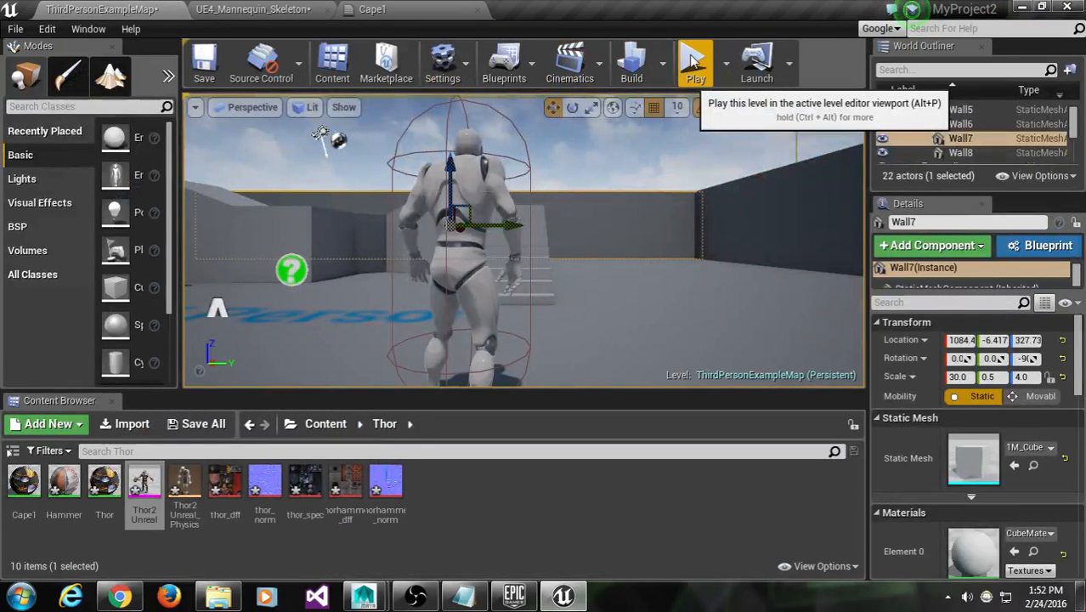
left_click(481, 161)
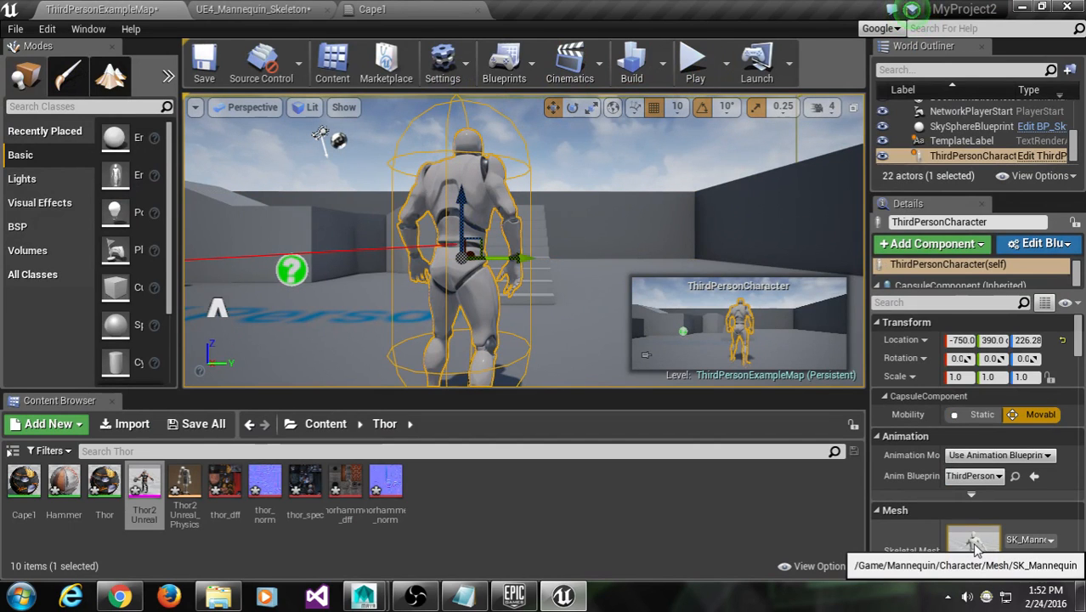
left_click(1048, 542)
left_click(825, 398)
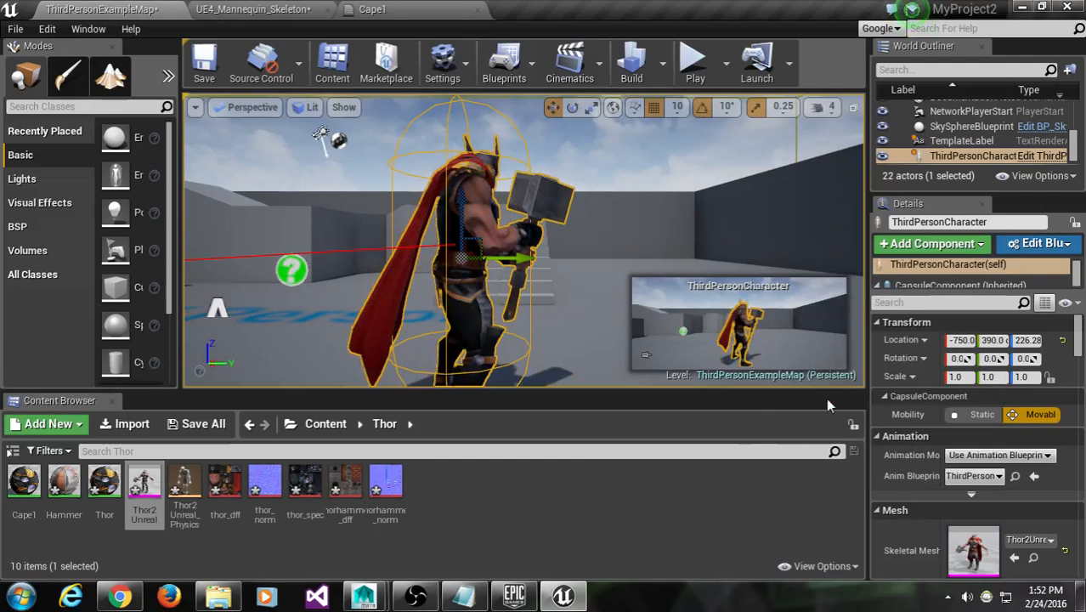
Play the level in full screen and run Thor around the floor in several directions to check the cape's movement
left_click(695, 60)
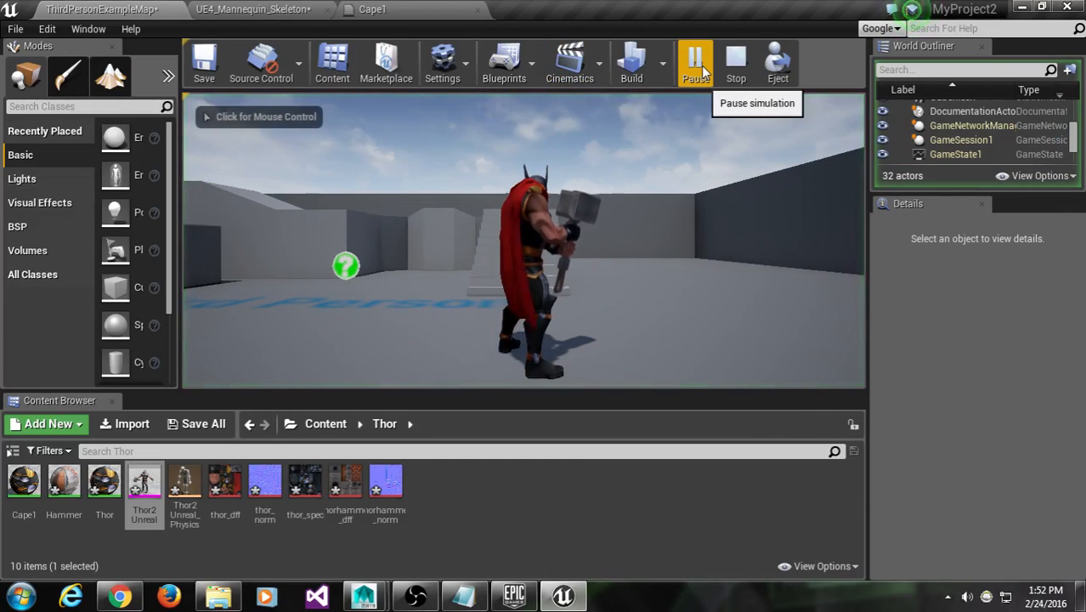
key("F11")
key("w")
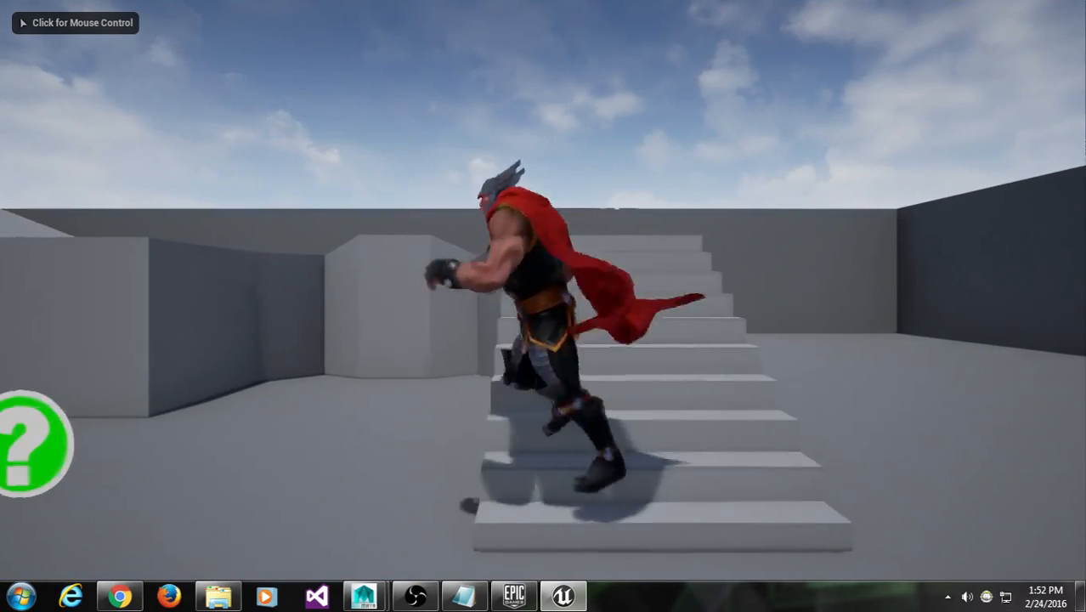
key("a")
key("s")
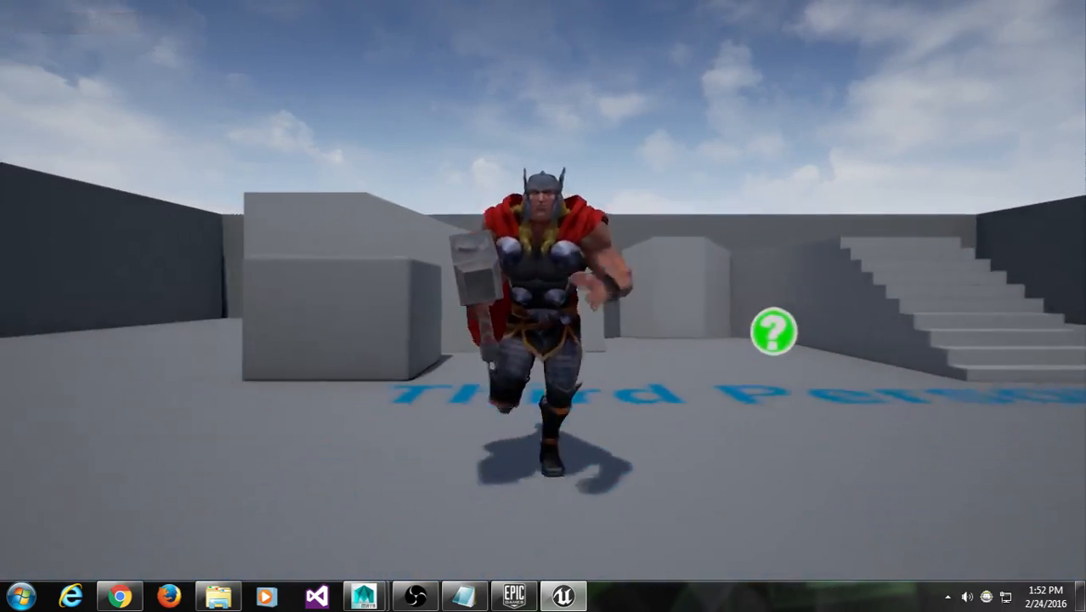
key("d")
key("w")
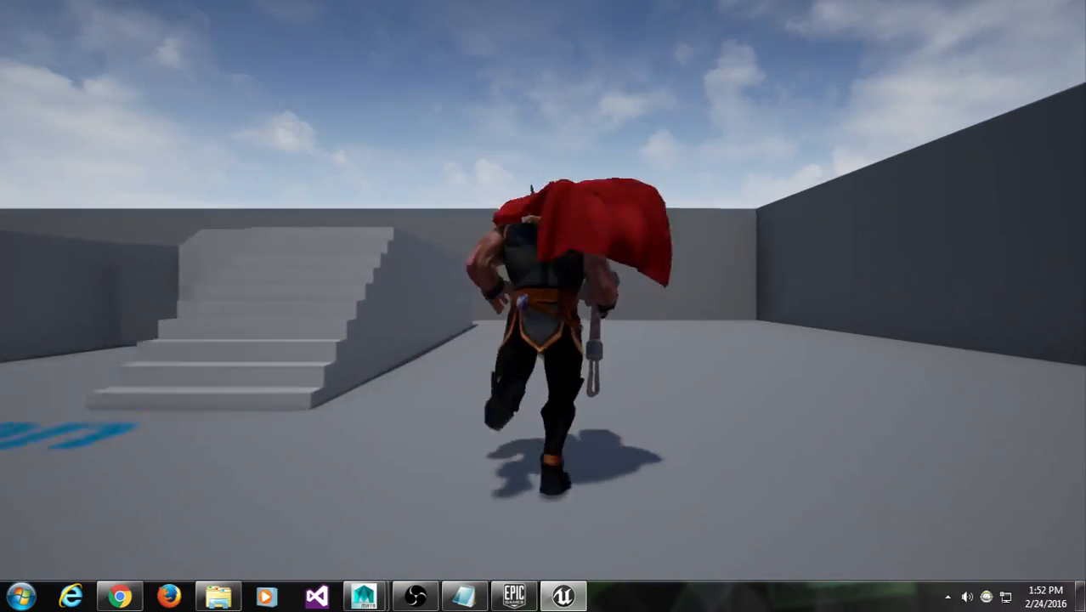
key("d")
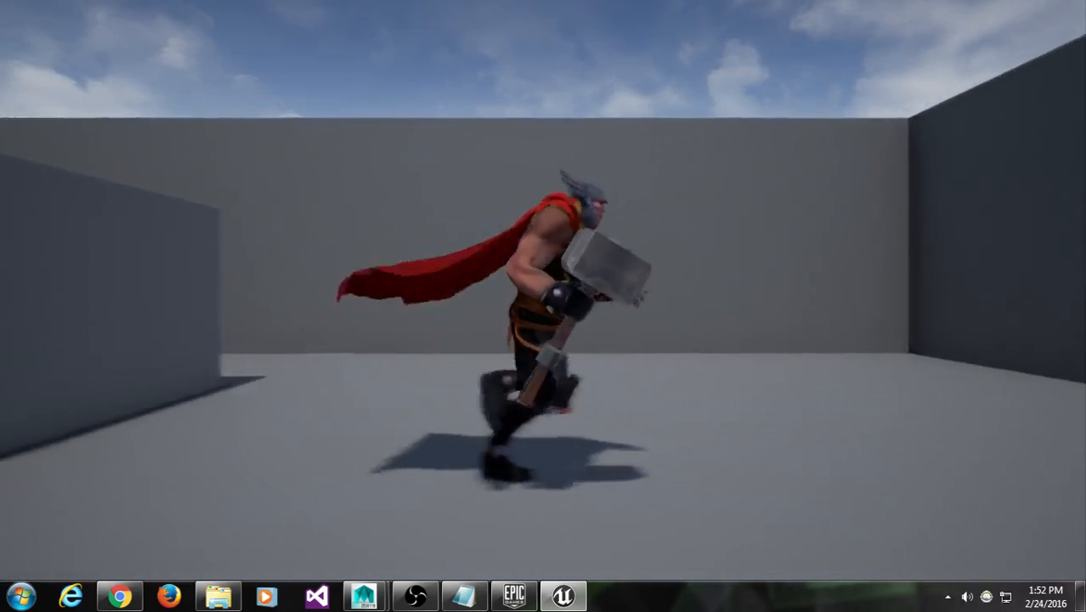
key("s")
key("a")
key("s")
key("a")
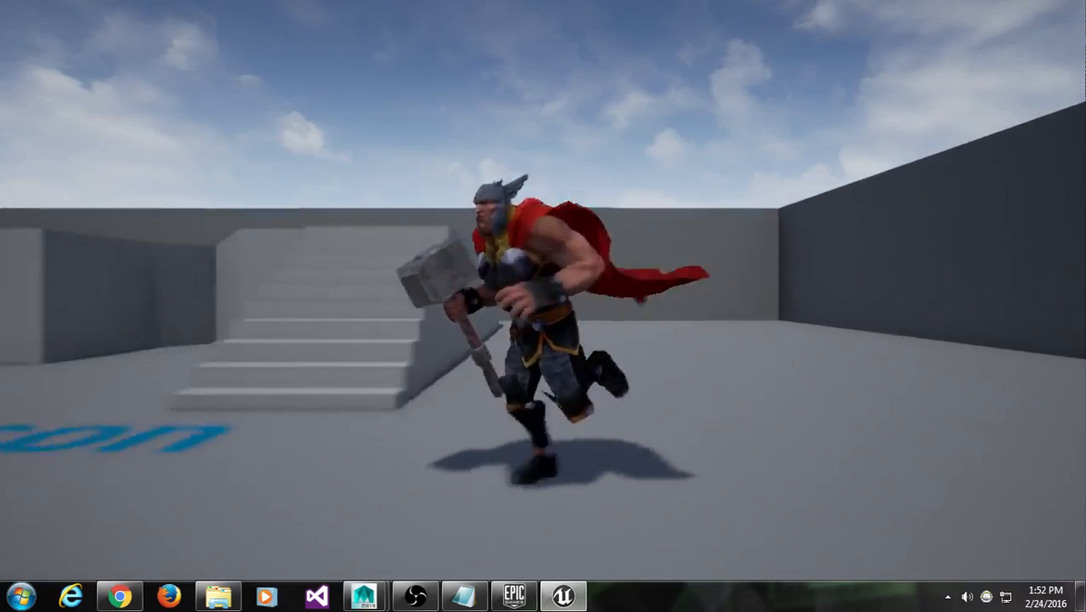
Run Thor up the stairs and across the raised platform to check how the cape reacts
key("w")
key("d")
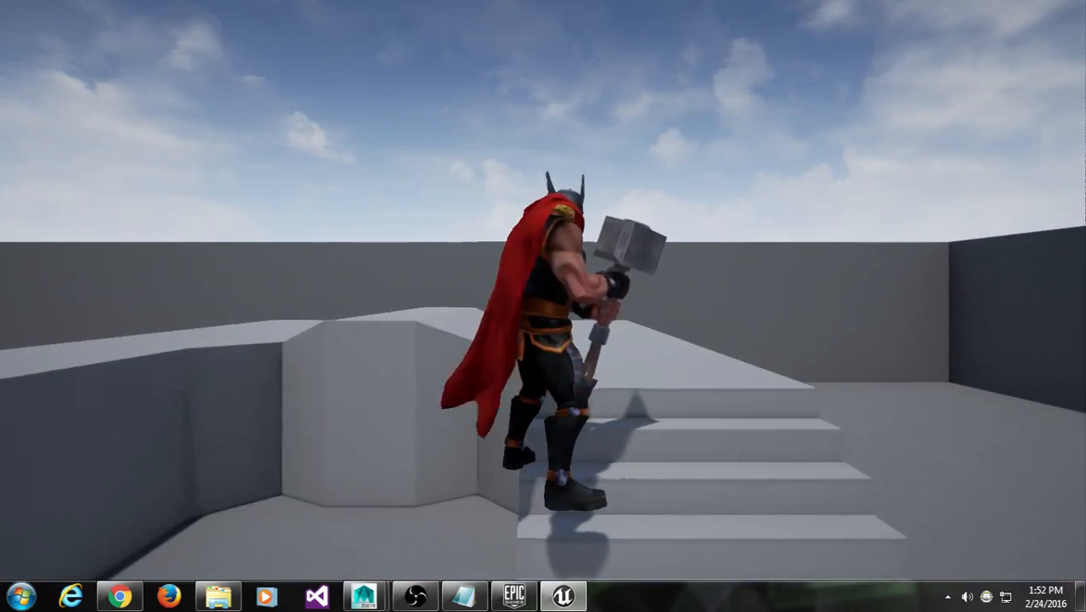
key("w")
key("a")
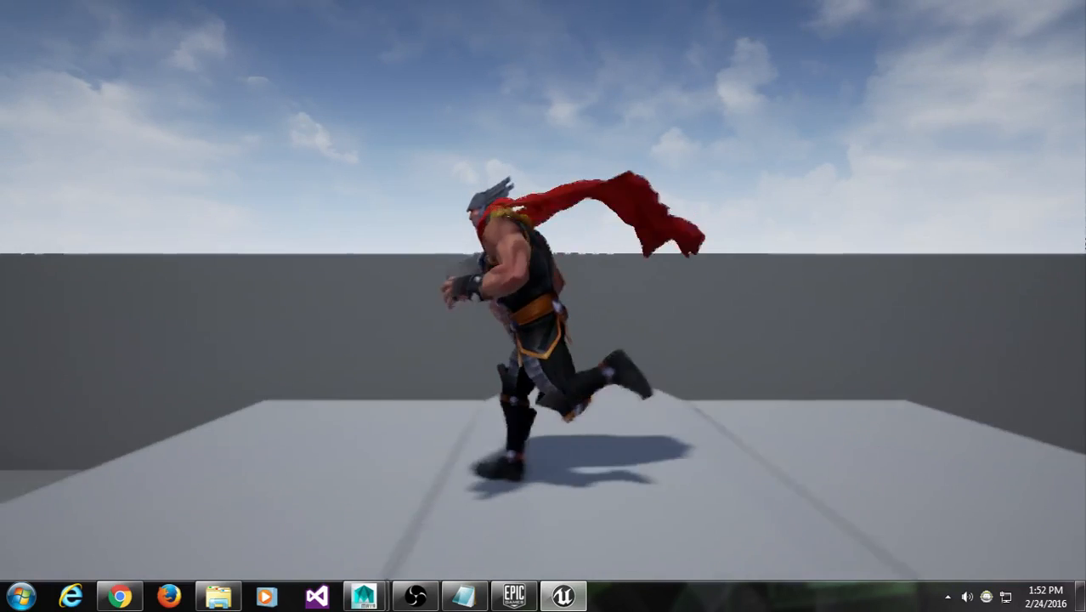
key("w")
key("a")
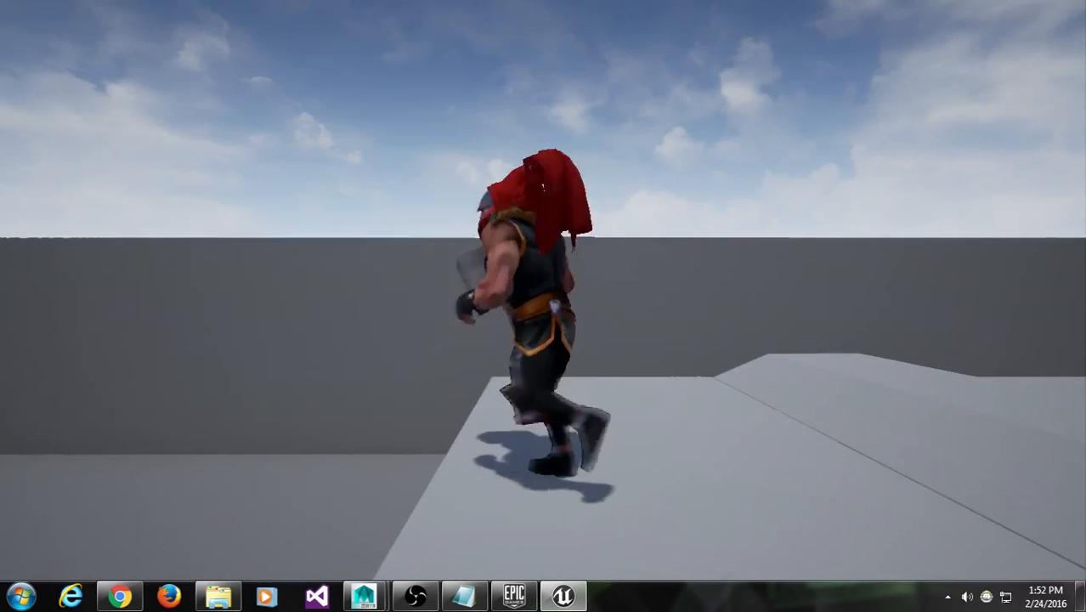
key("d")
key("s")
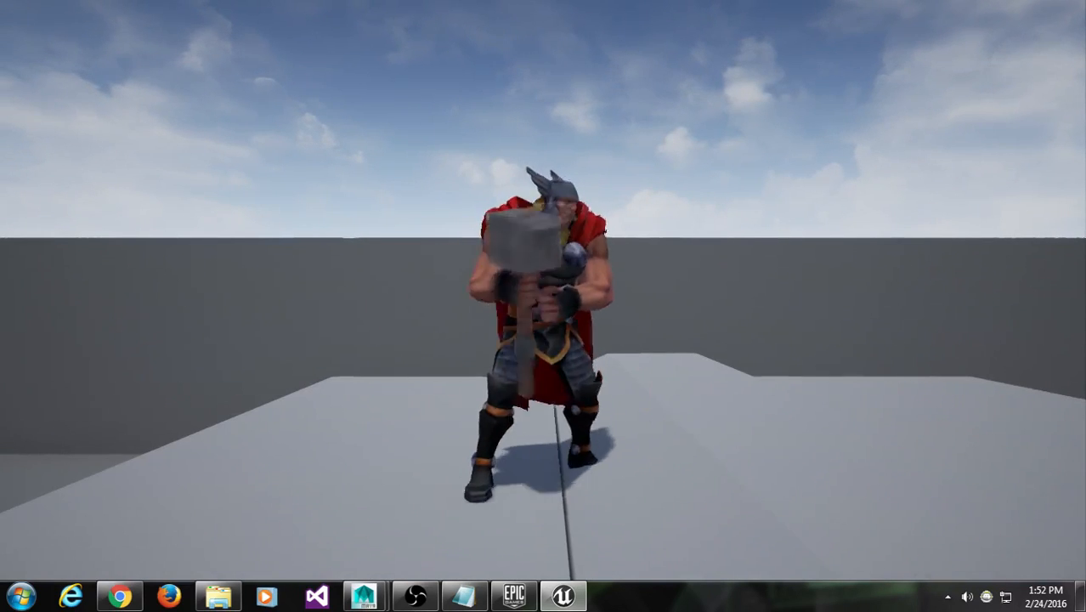
Turn Thor to different directions on the platform to examine the cape while he idles, and leave full screen
key("a")
key("w")
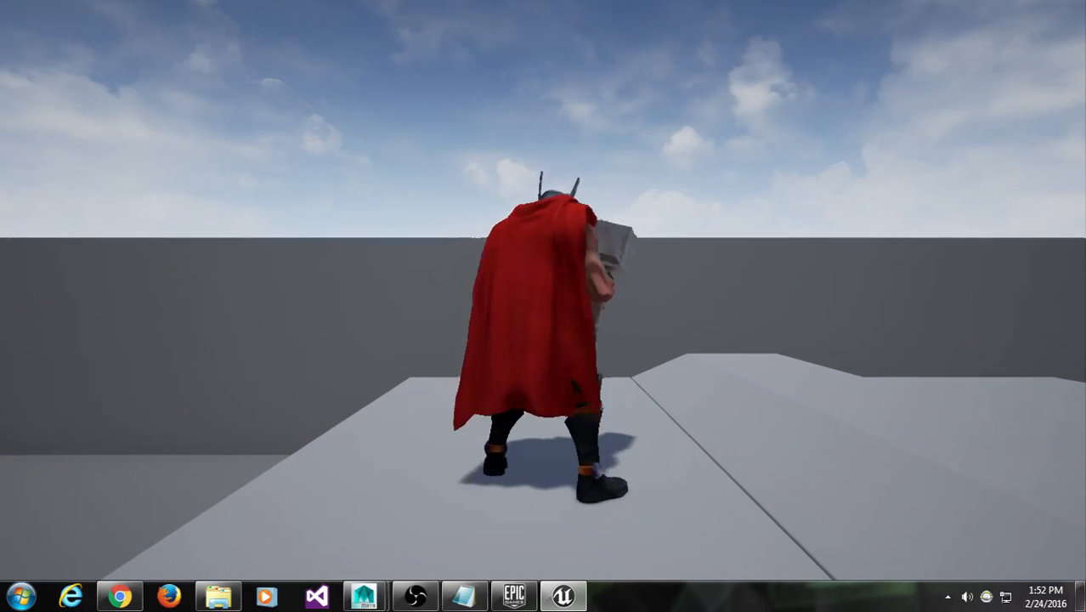
key("s")
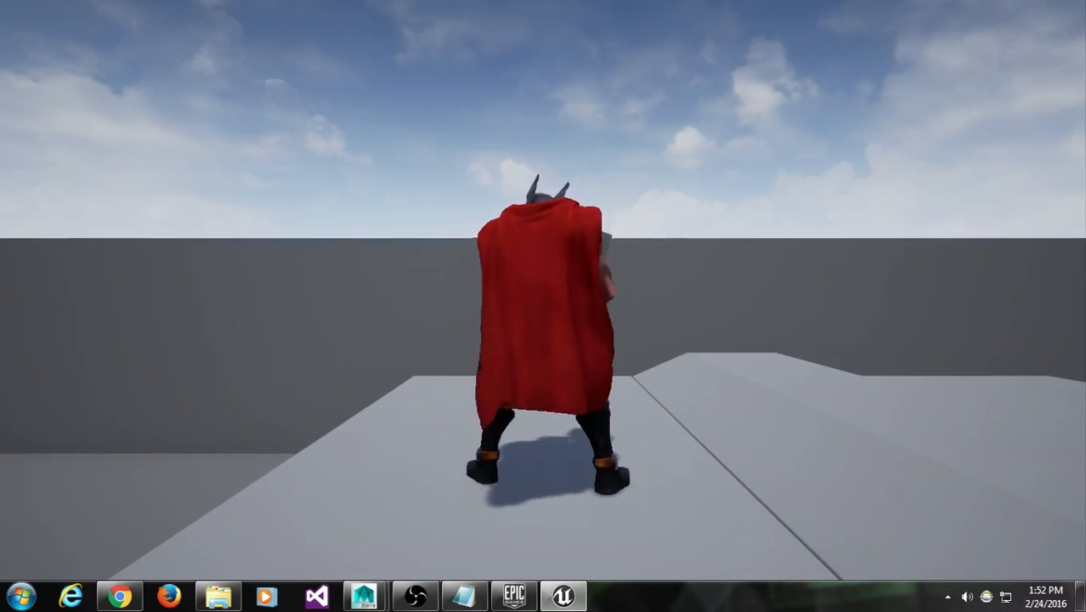
key("a")
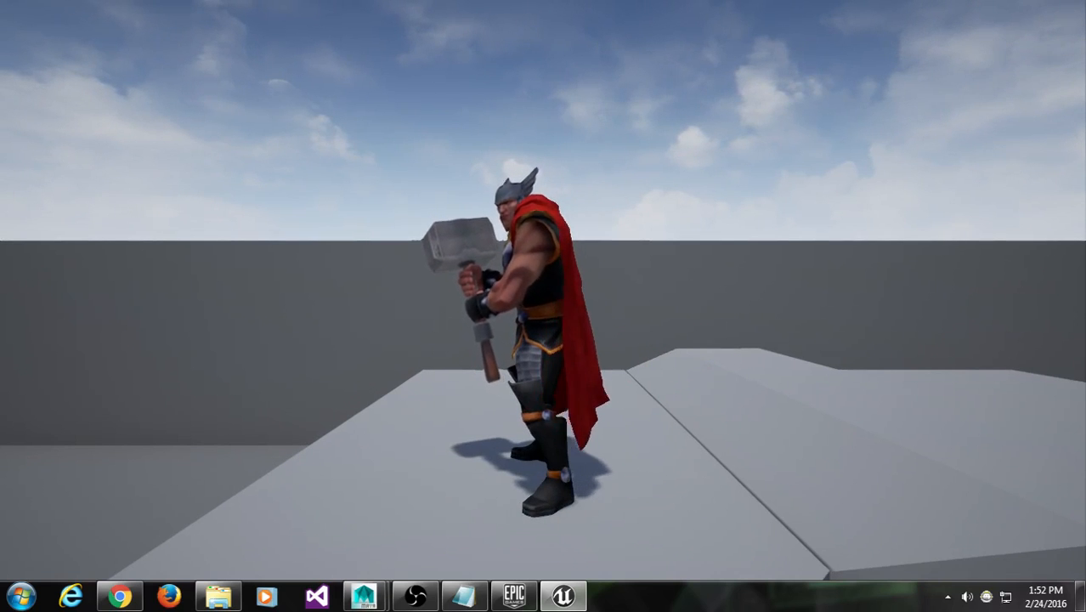
key("s")
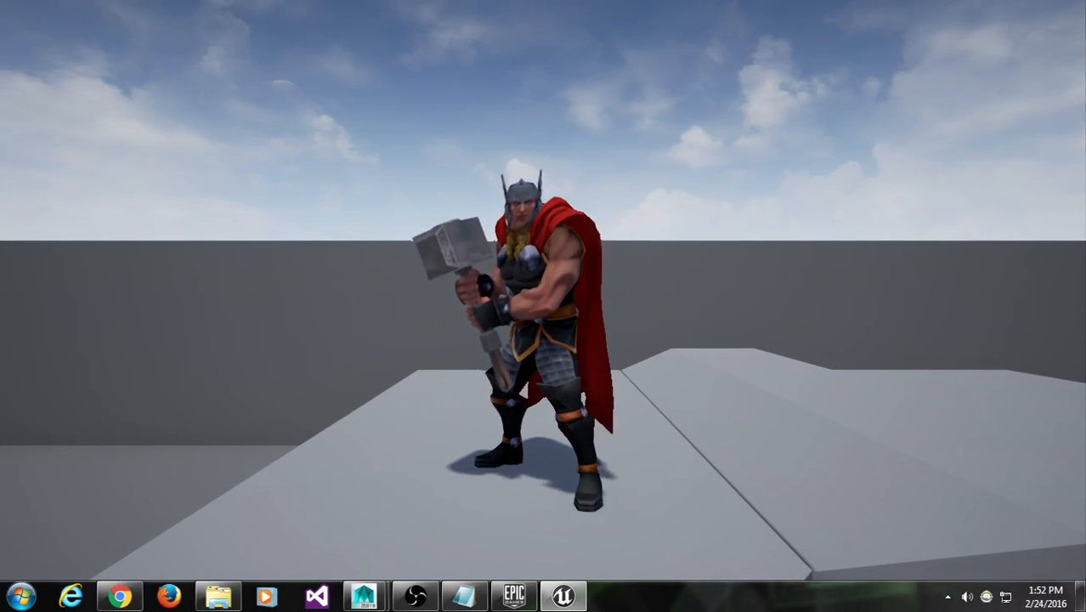
key("d")
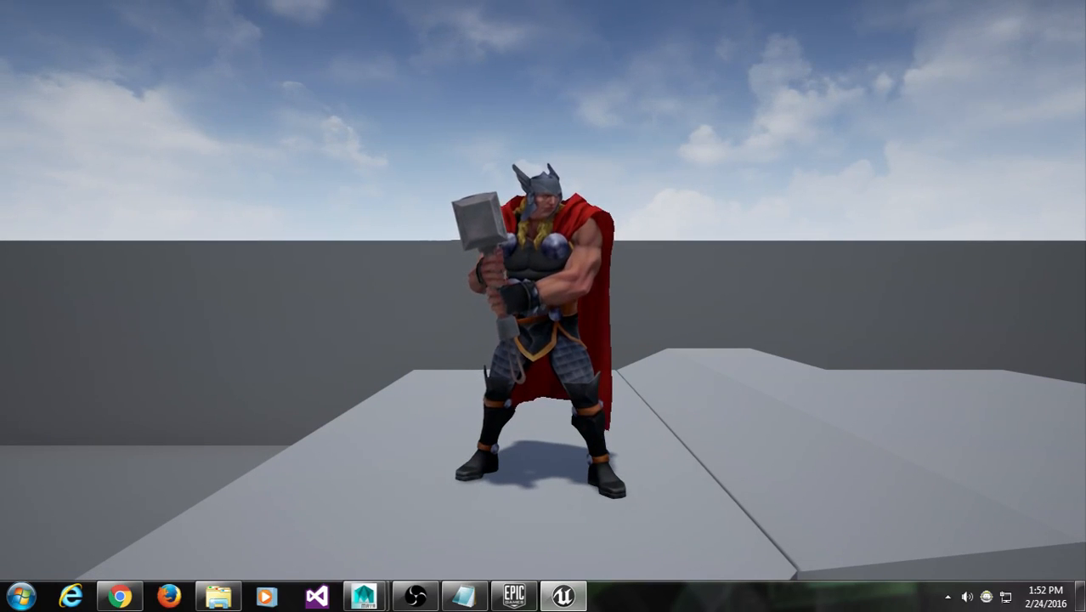
key("F11")
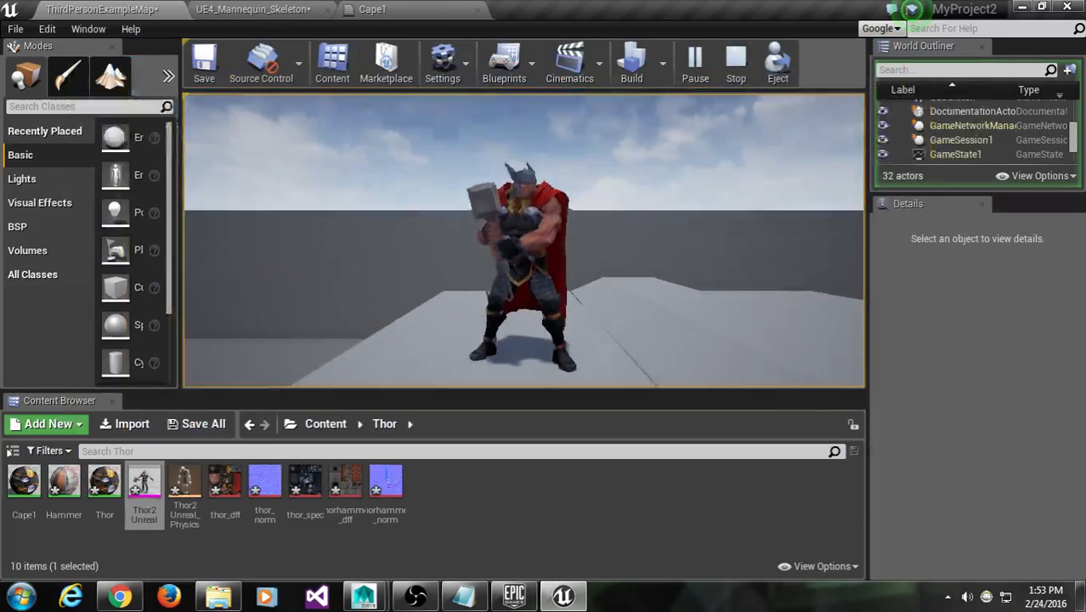
left_click(429, 599)
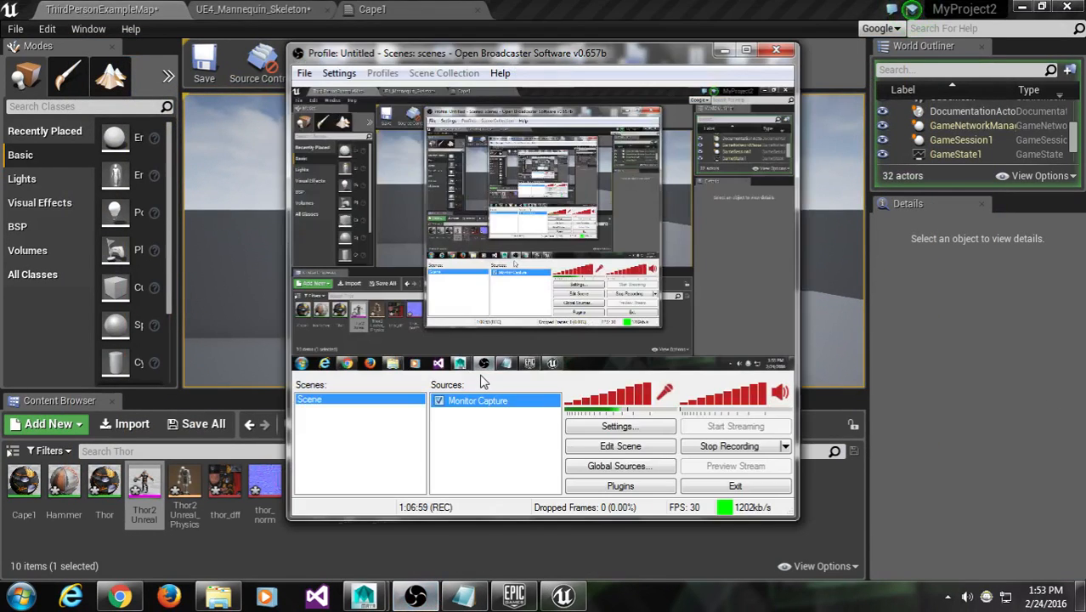